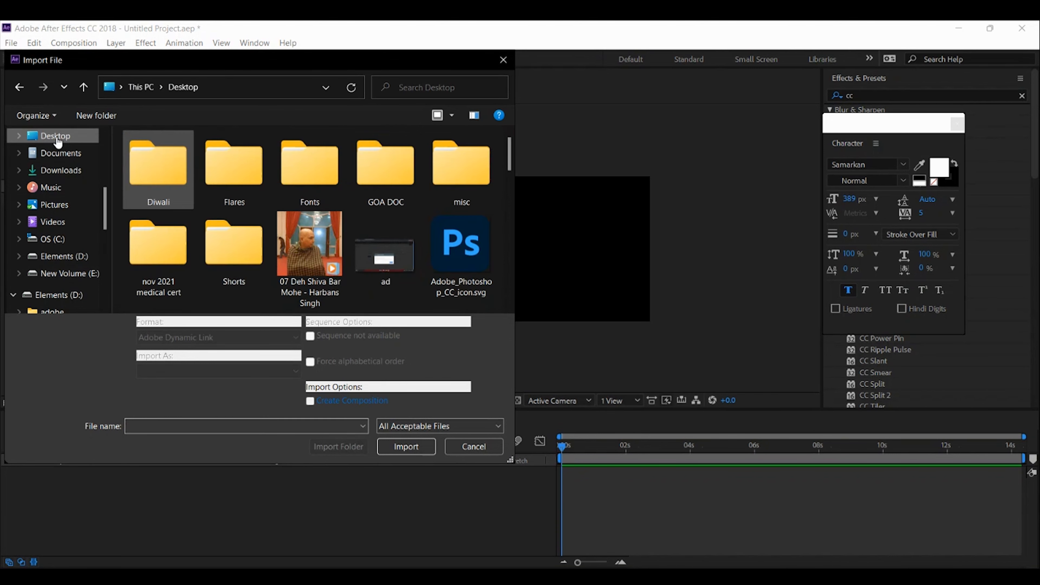
Import the 4006 image from the Diwali folder as Background and place it in Comp 1 scaled to 41%
{"action": "double_click", "coordinate": [158, 168]}
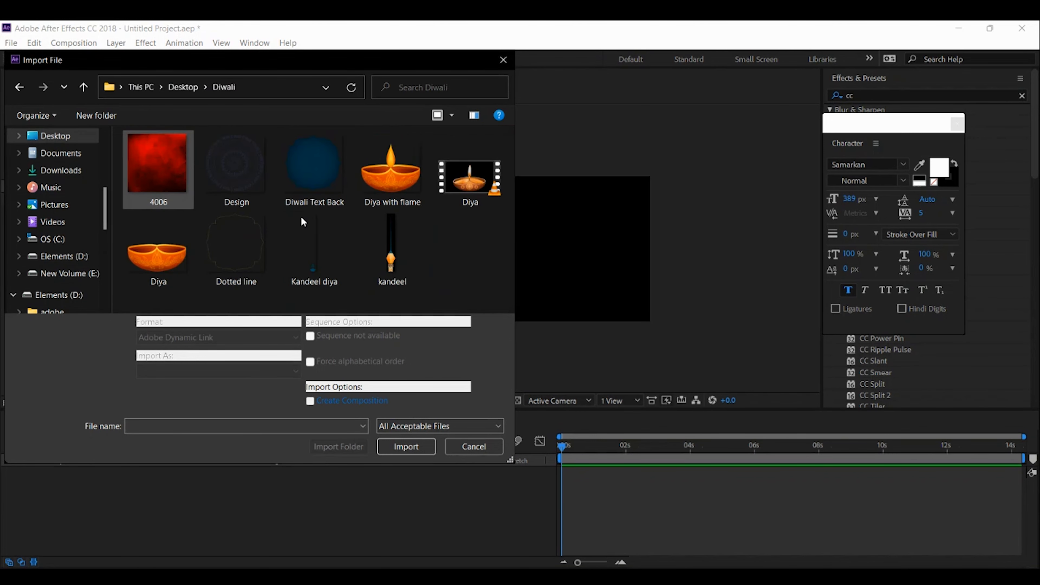
{"action": "key", "text": "Escape"}
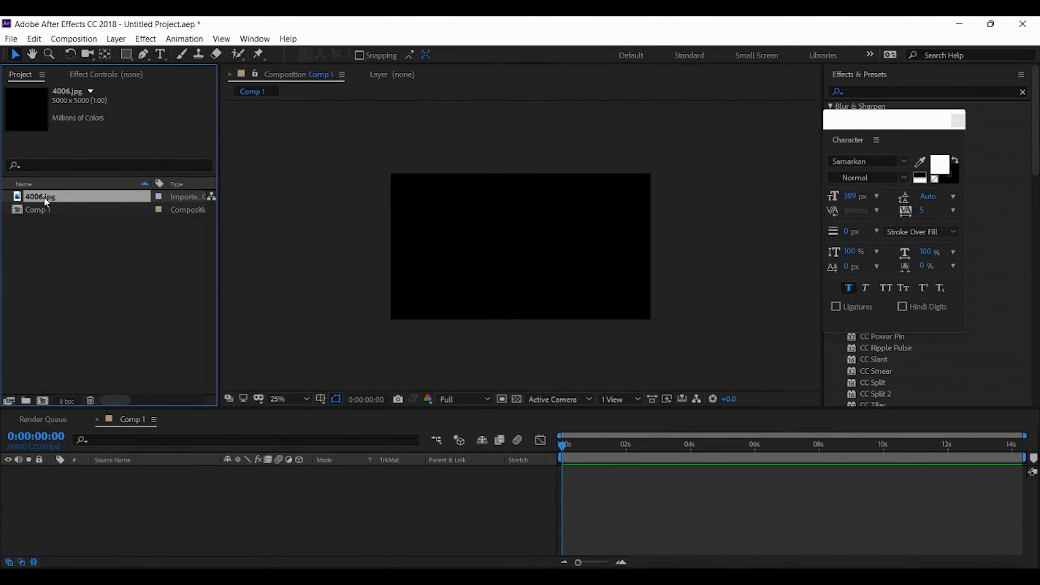
{"action": "key", "text": "Return"}
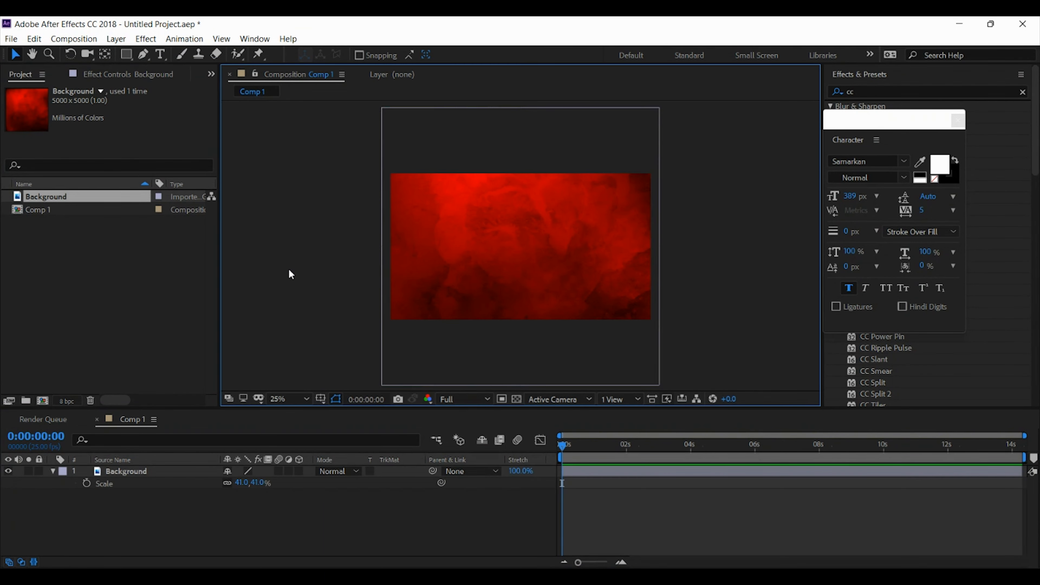
{"action": "scroll", "coordinate": [288, 268], "scroll_direction": "down", "scroll_amount": 2}
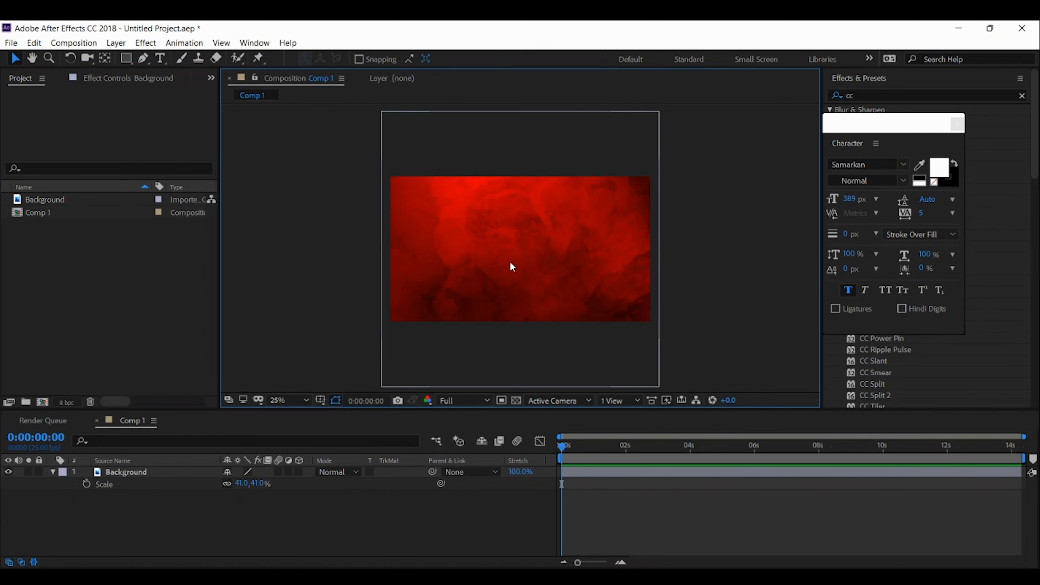
Create a 1920 x 1080 px solid layer above Background in the golden yellow color FFC100
{"action": "right_click", "coordinate": [212, 522]}
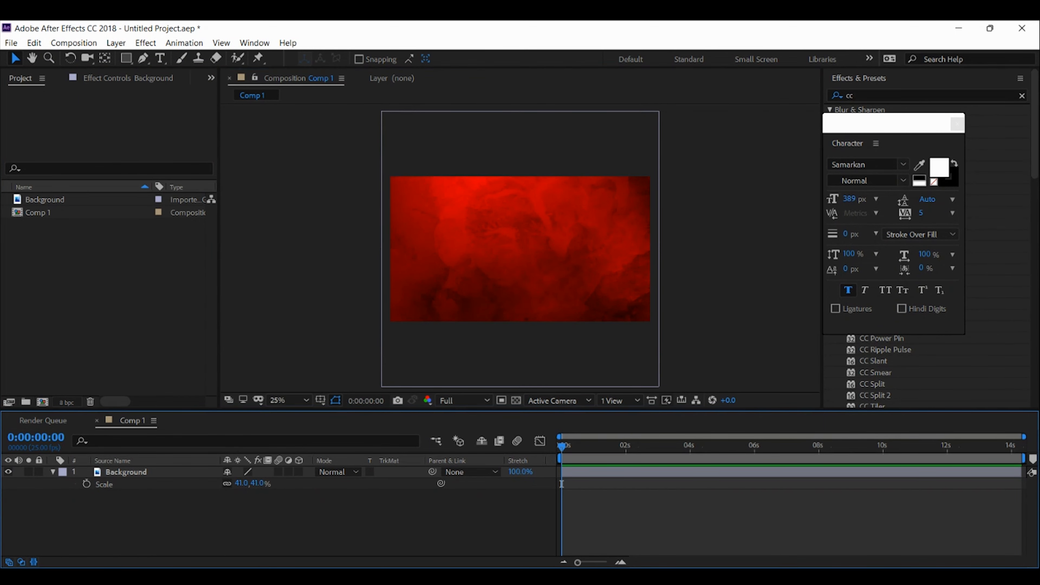
{"action": "mouse_move", "coordinate": [262, 377]}
{"action": "left_click", "coordinate": [458, 411]}
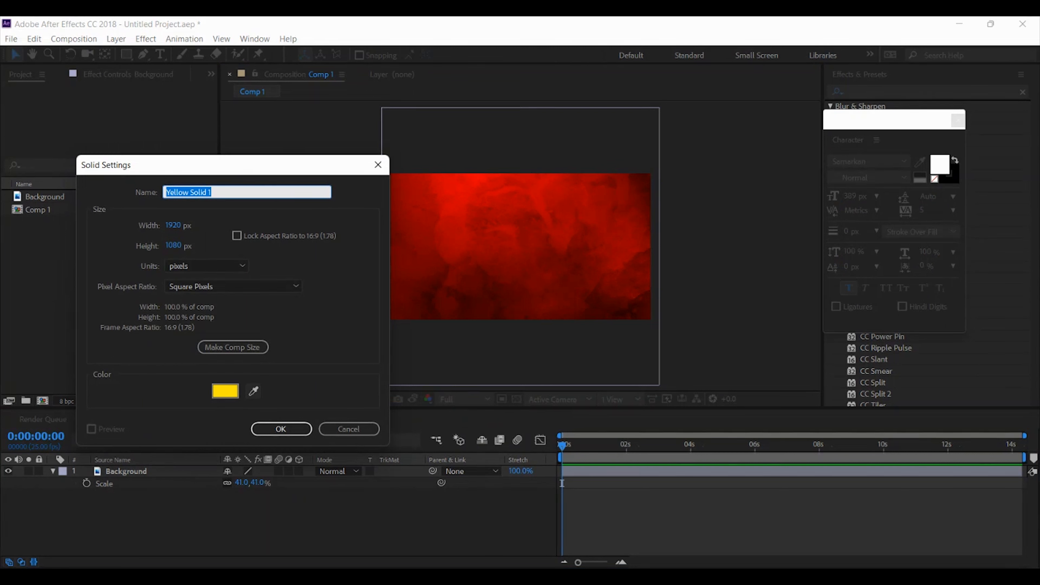
{"action": "left_click", "coordinate": [225, 395]}
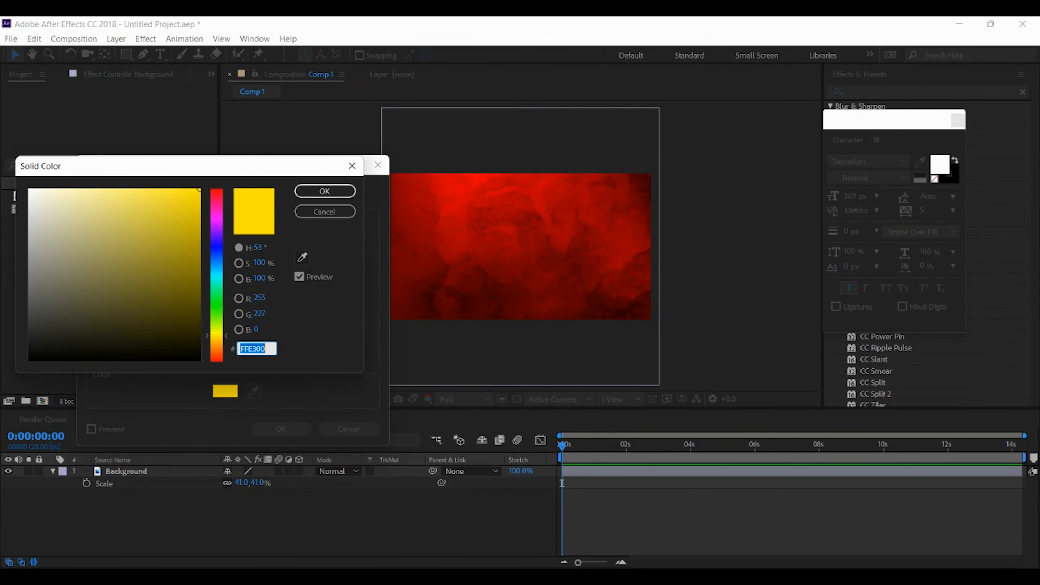
{"action": "type", "text": "FFB300"}
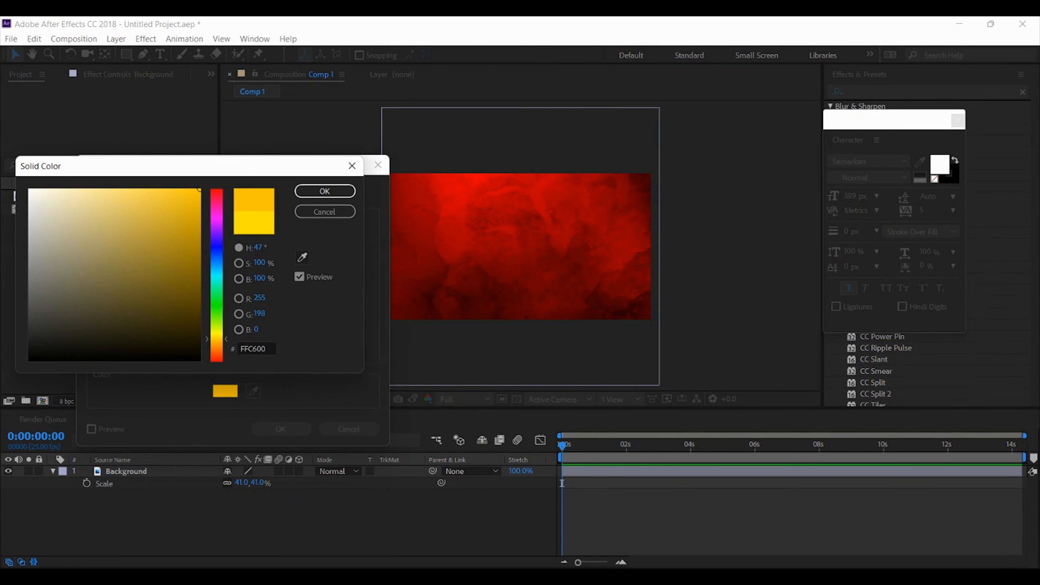
{"action": "key", "text": "Tab"}
{"action": "left_click", "coordinate": [217, 334]}
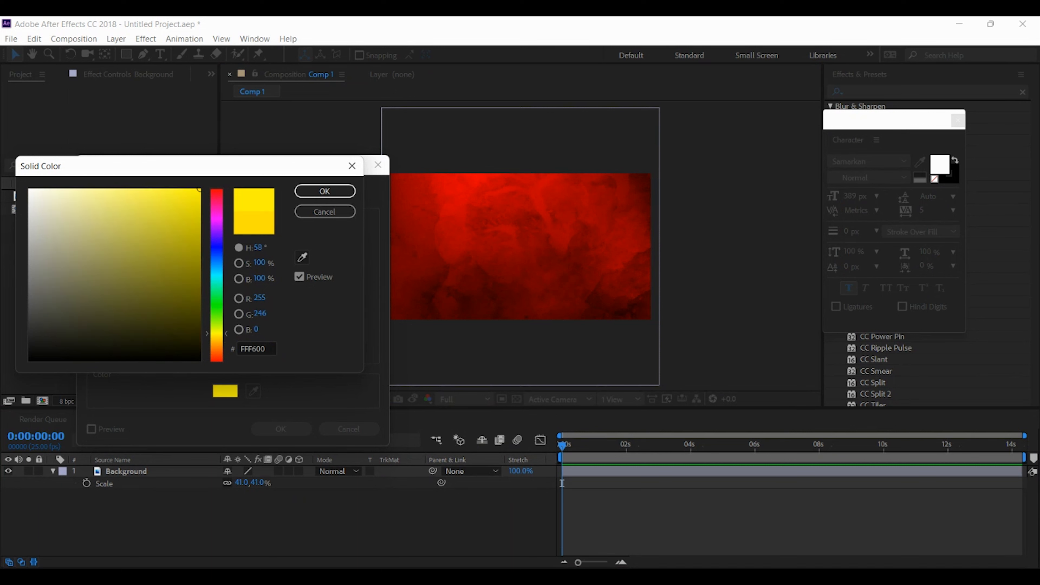
{"action": "left_click_drag", "start_coordinate": [216, 333], "coordinate": [217, 340]}
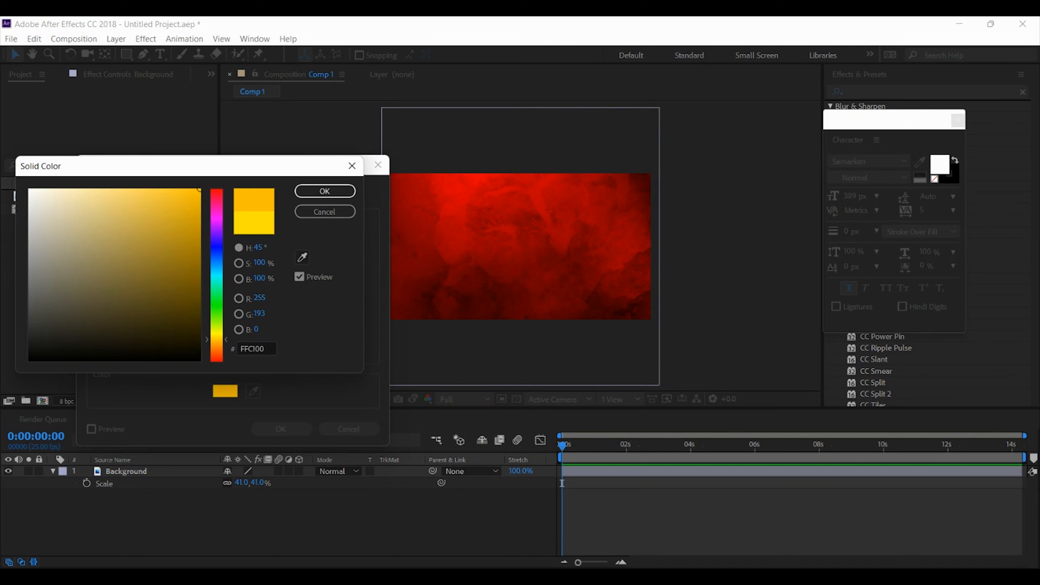
{"action": "left_click", "coordinate": [324, 191]}
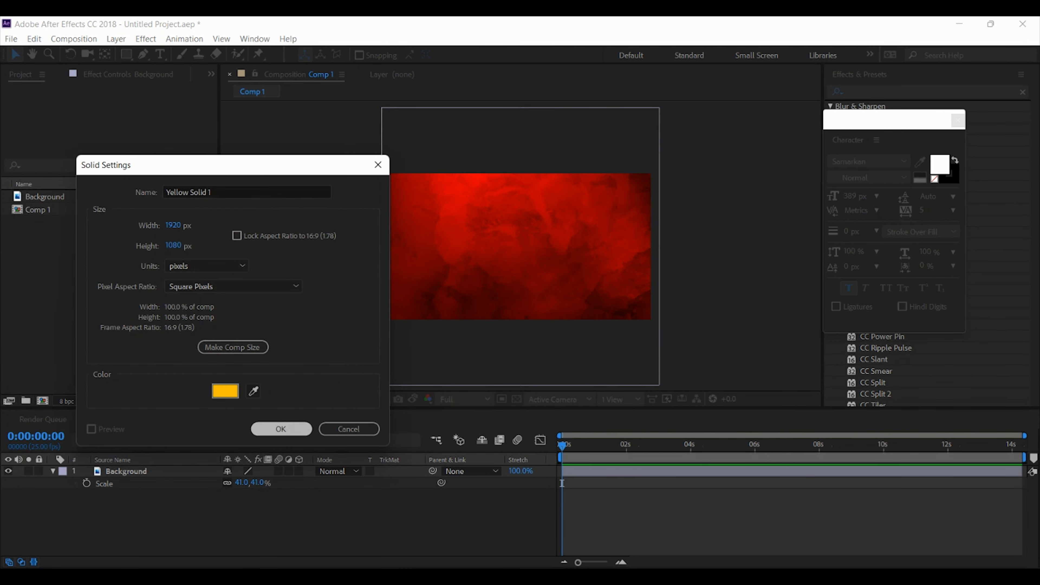
{"action": "left_click", "coordinate": [282, 428]}
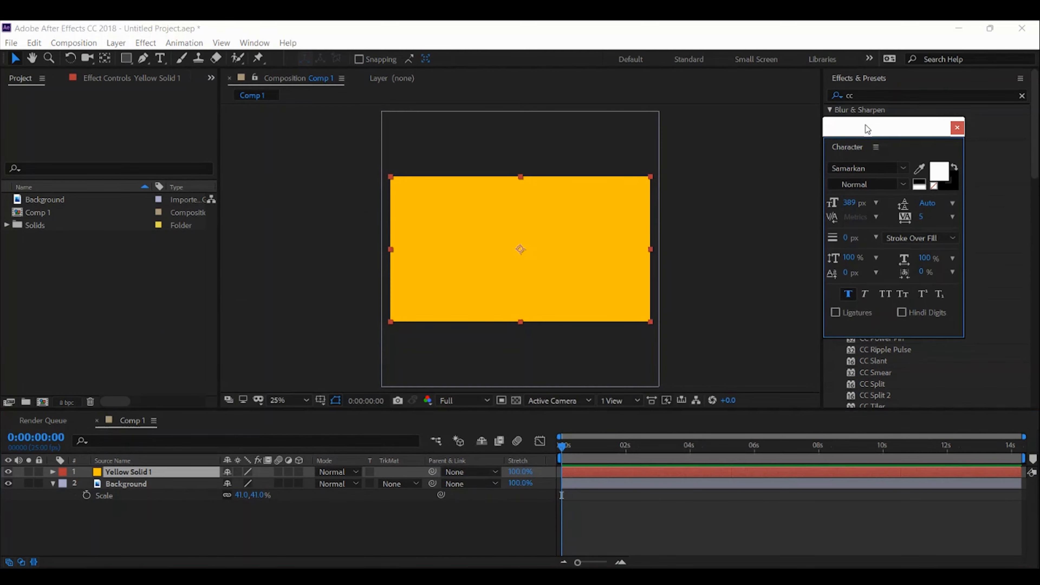
Move the Character panel off the effects list, find the CC effects and apply CC Star Burst to the yellow solid
{"action": "left_click_drag", "start_coordinate": [867, 129], "coordinate": [722, 156]}
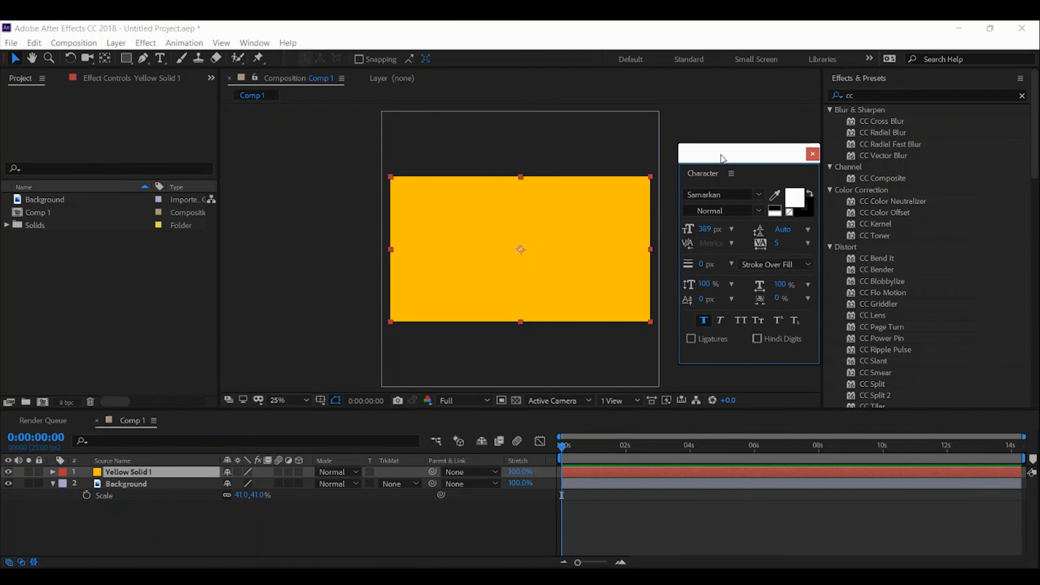
{"action": "left_click", "coordinate": [871, 96]}
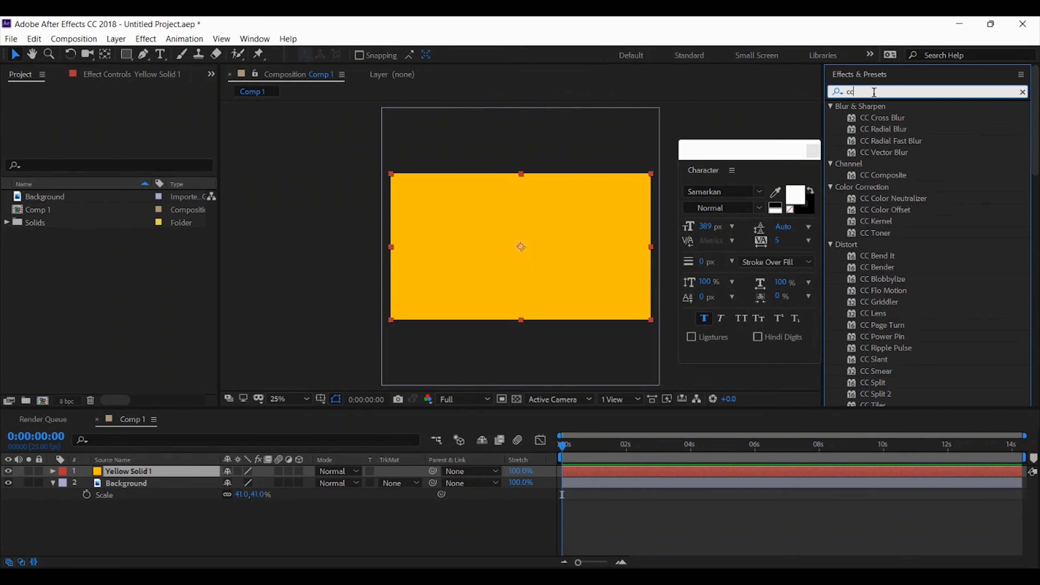
{"action": "key", "text": "BackSpace"}
{"action": "type", "text": "c"}
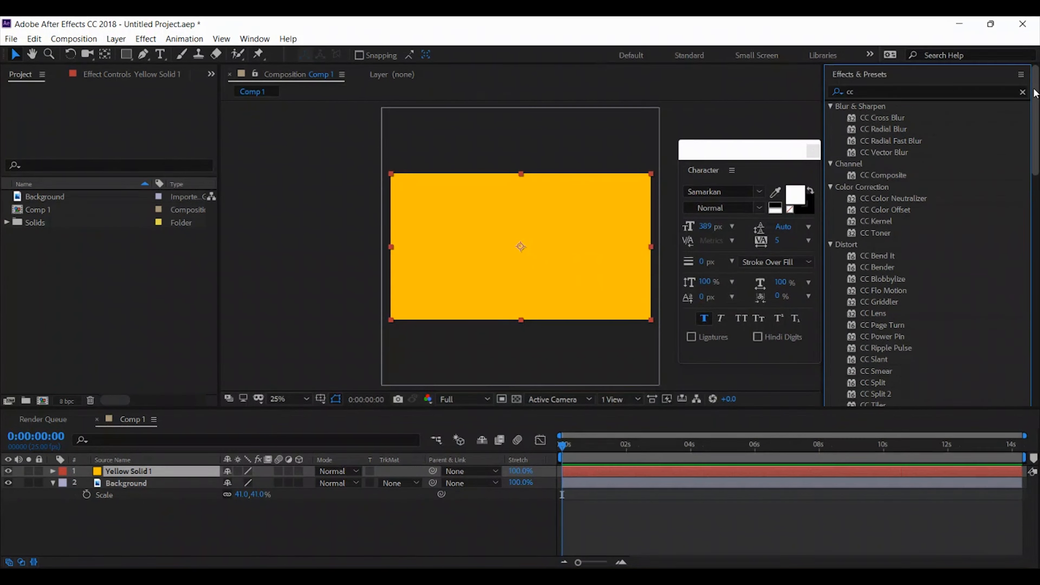
{"action": "scroll", "coordinate": [1029, 164], "scroll_direction": "down", "scroll_amount": 6}
{"action": "scroll", "coordinate": [1030, 164], "scroll_direction": "down", "scroll_amount": 5}
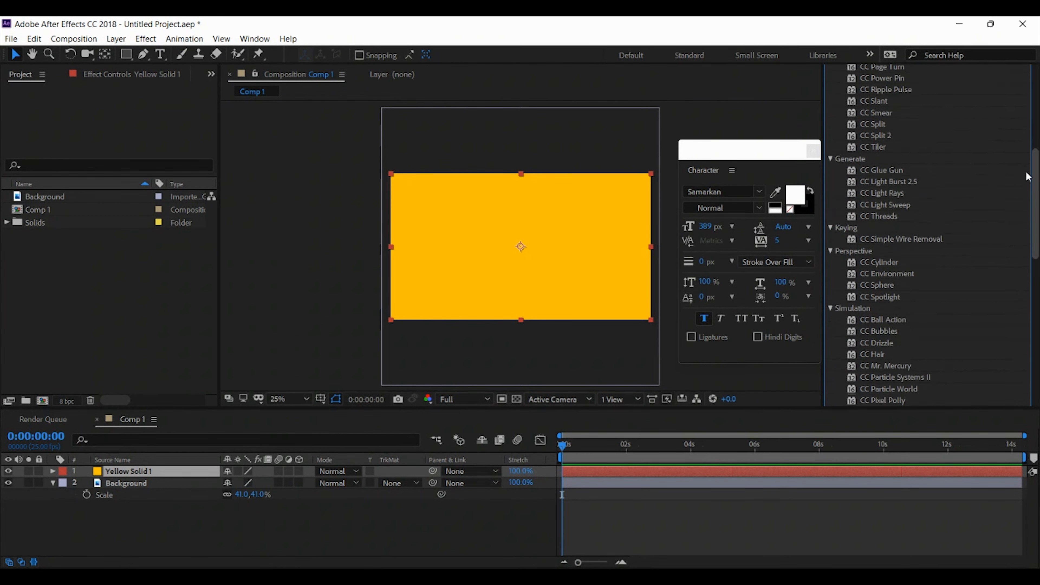
{"action": "scroll", "coordinate": [1021, 217], "scroll_direction": "down", "scroll_amount": 3}
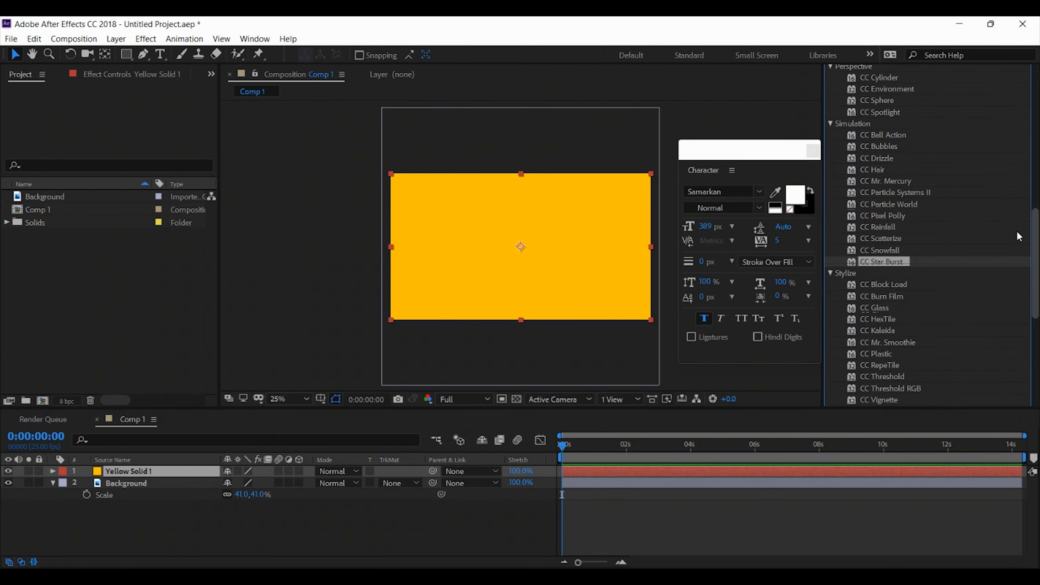
{"action": "left_click_drag", "start_coordinate": [894, 262], "coordinate": [186, 473]}
{"action": "left_click", "coordinate": [293, 267]}
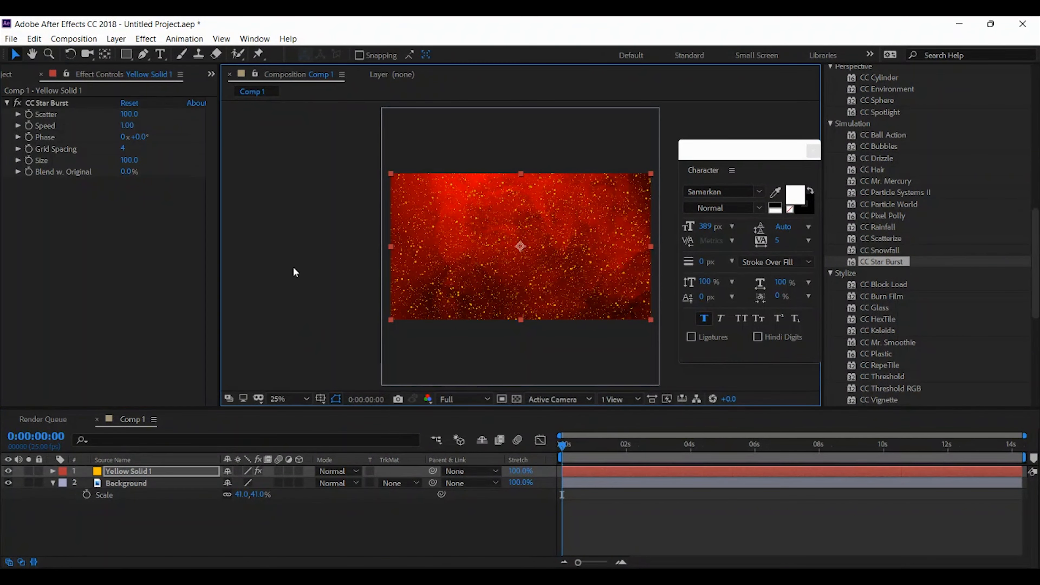
Set the CC Star Burst Scatter to 391 and its Speed to 0.40
{"action": "key", "text": "period"}
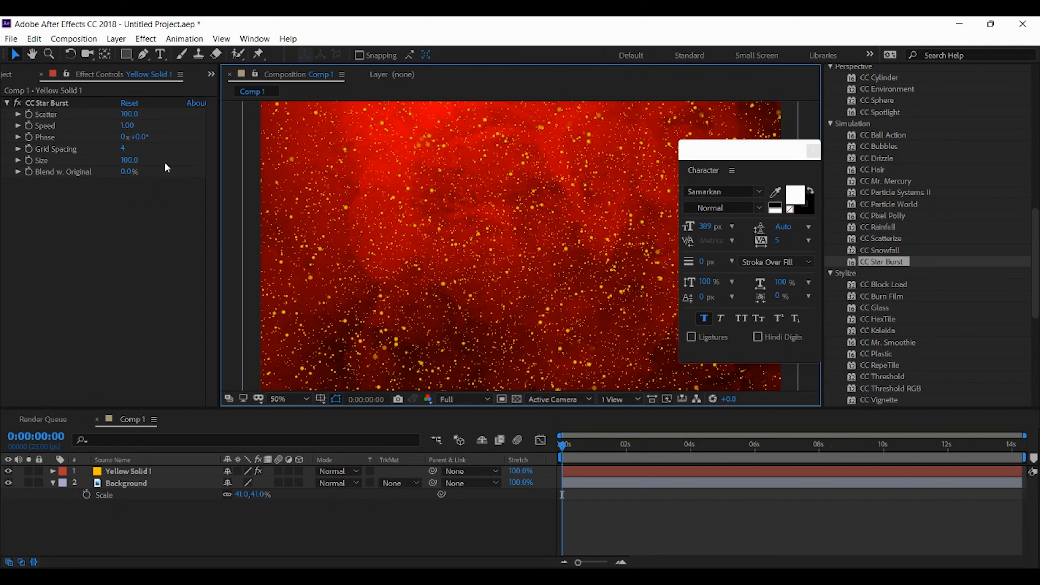
{"action": "left_click_drag", "start_coordinate": [129, 114], "coordinate": [330, 107]}
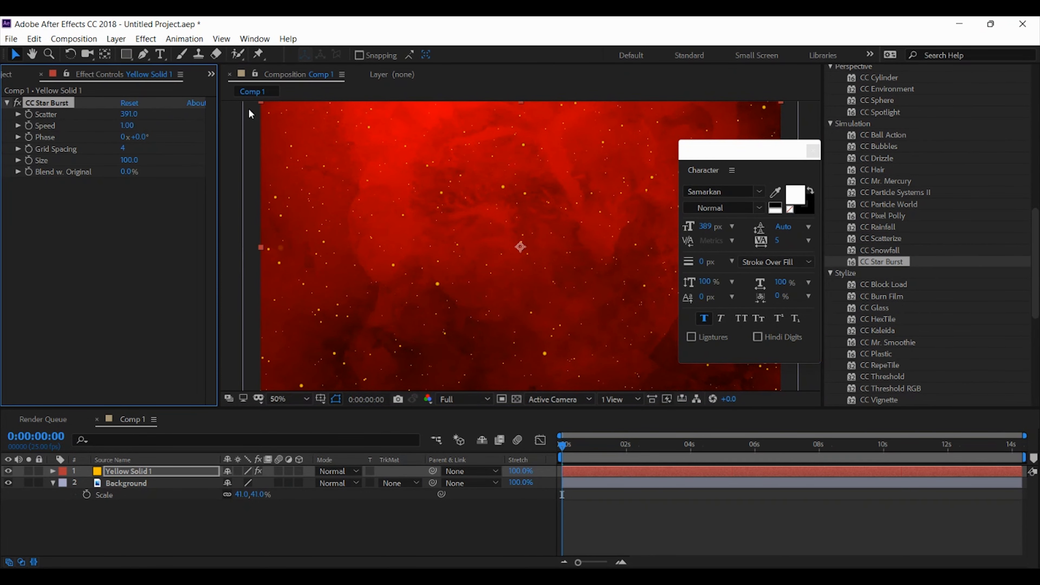
{"action": "left_click", "coordinate": [130, 126]}
{"action": "type", "text": "0.4"}
{"action": "key", "text": "Return"}
Set the CC Star Burst Phase to 11° and its Grid Spacing to 6
{"action": "left_click_drag", "start_coordinate": [145, 138], "coordinate": [137, 150]}
{"action": "key", "text": "ctrl+z"}
{"action": "left_click", "coordinate": [126, 150]}
{"action": "type", "text": "6"}
{"action": "key", "text": "Return"}
Preview the star particles along the timeline and set the yellow solid's blending mode to Lighten
{"action": "left_click", "coordinate": [569, 448]}
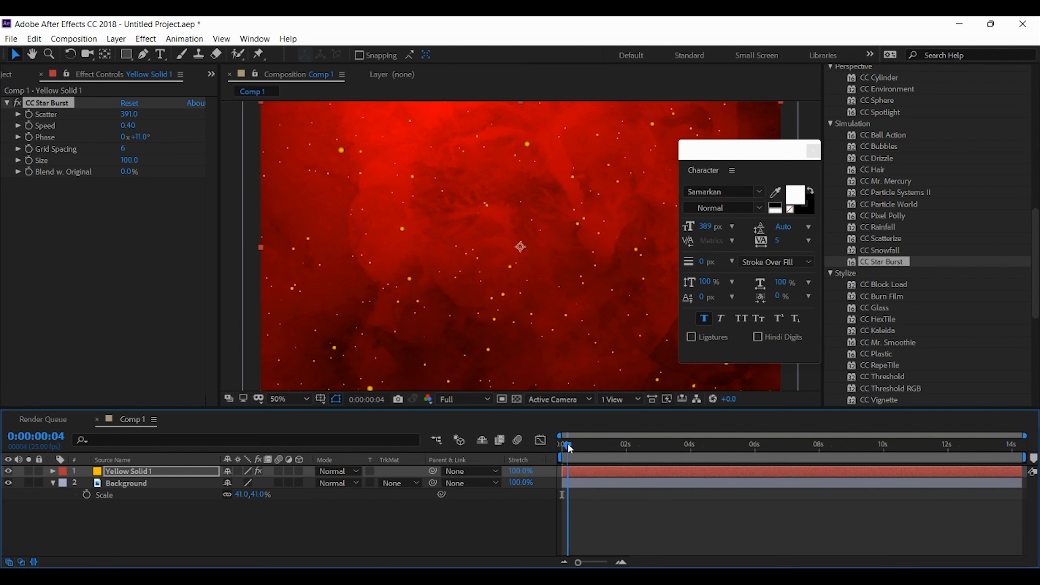
{"action": "key", "text": "space"}
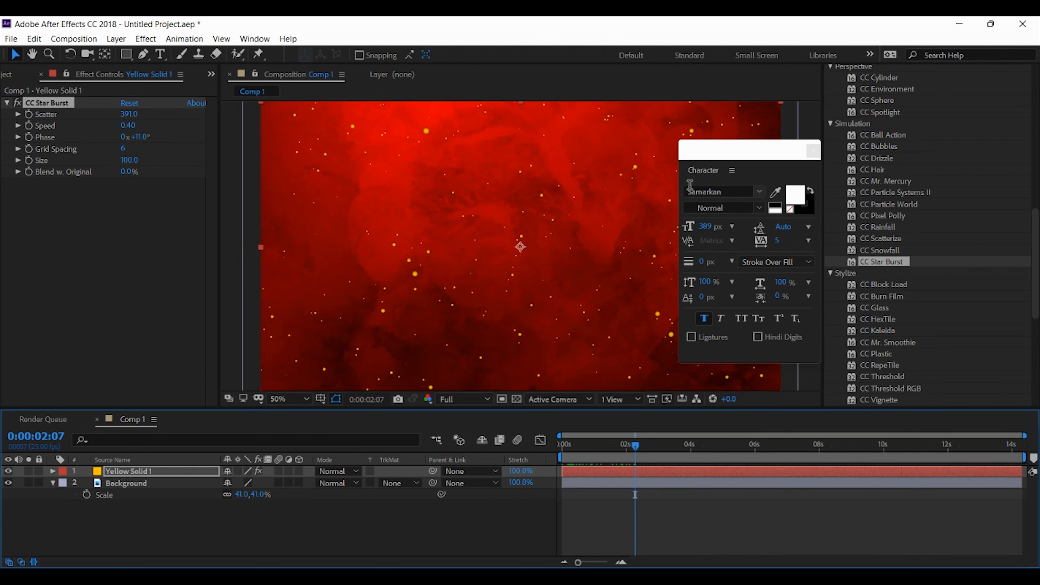
{"action": "left_click_drag", "start_coordinate": [708, 155], "coordinate": [887, 146]}
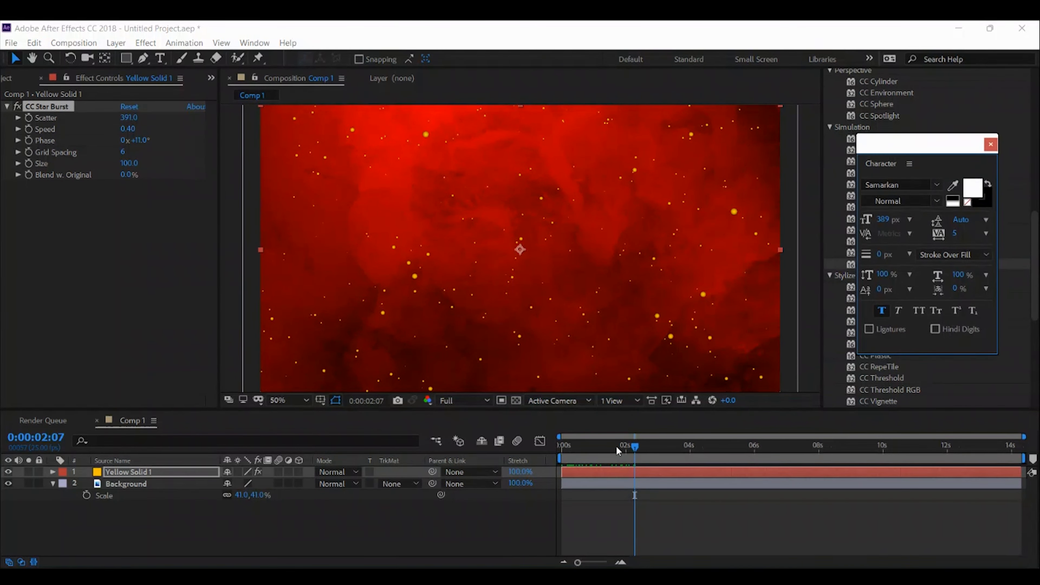
{"action": "left_click_drag", "start_coordinate": [616, 446], "coordinate": [822, 445]}
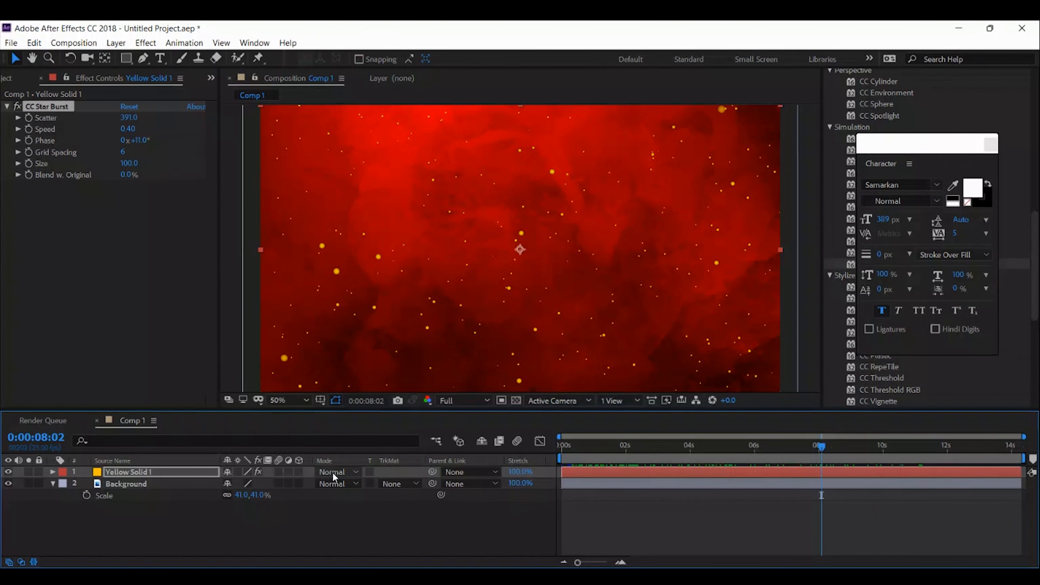
{"action": "left_click", "coordinate": [172, 474]}
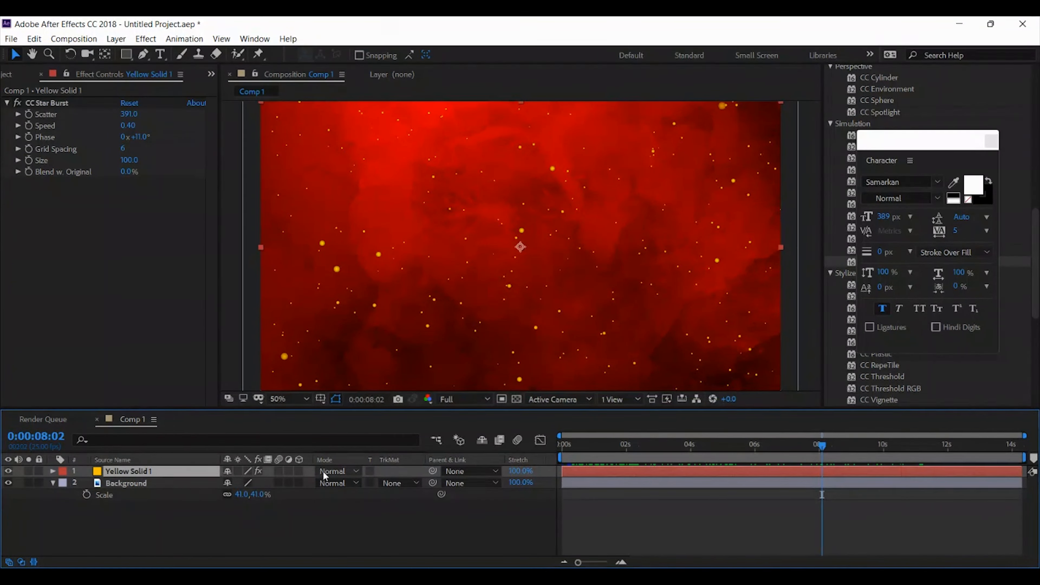
{"action": "left_click", "coordinate": [342, 474]}
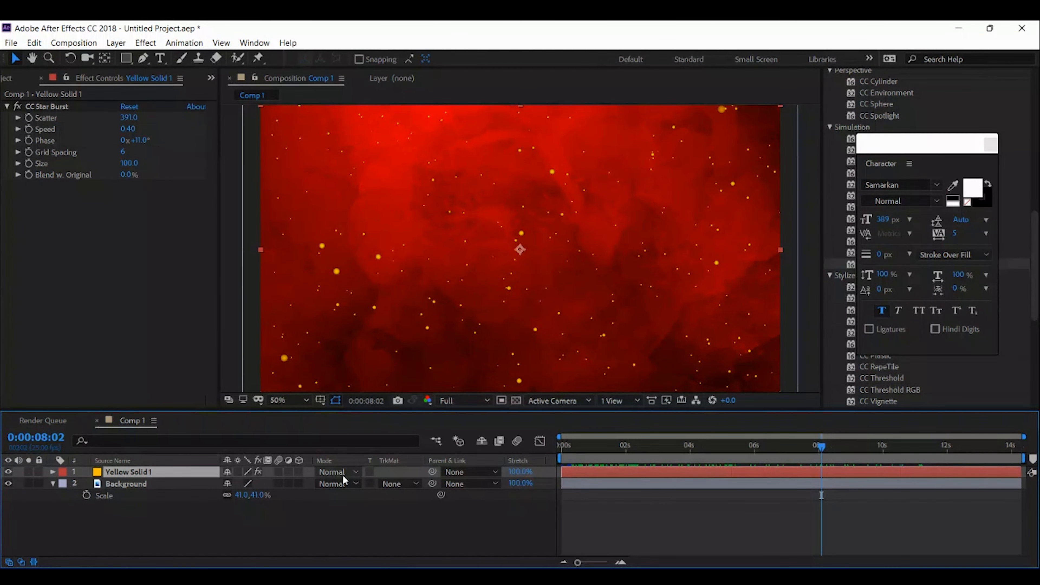
{"action": "left_click", "coordinate": [343, 347]}
Play back the blended particles from the start of the composition and set the CC Star Burst Speed to 0.25
{"action": "left_click_drag", "start_coordinate": [615, 436], "coordinate": [668, 431]}
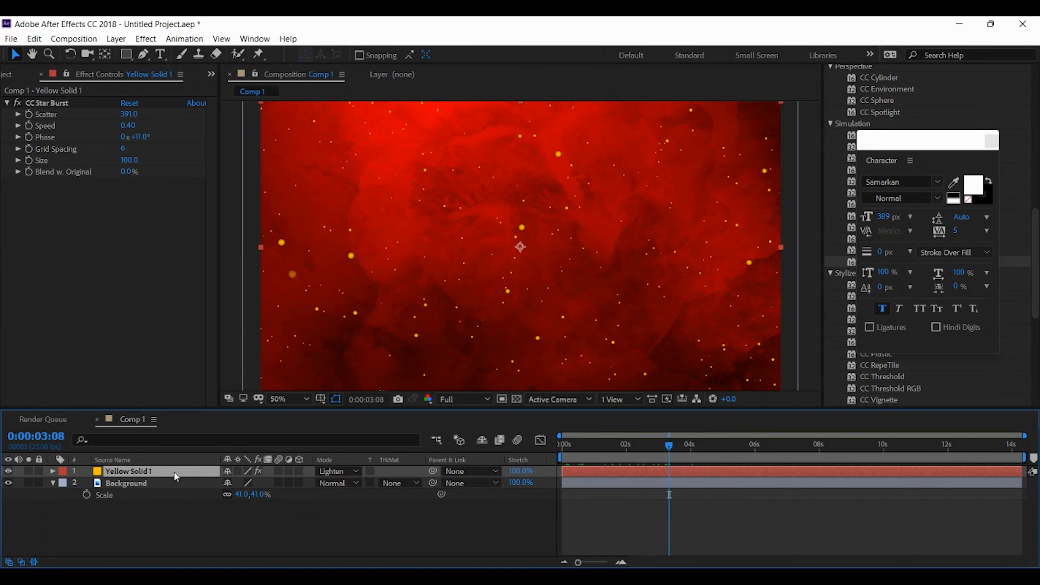
{"action": "left_click_drag", "start_coordinate": [686, 445], "coordinate": [534, 455]}
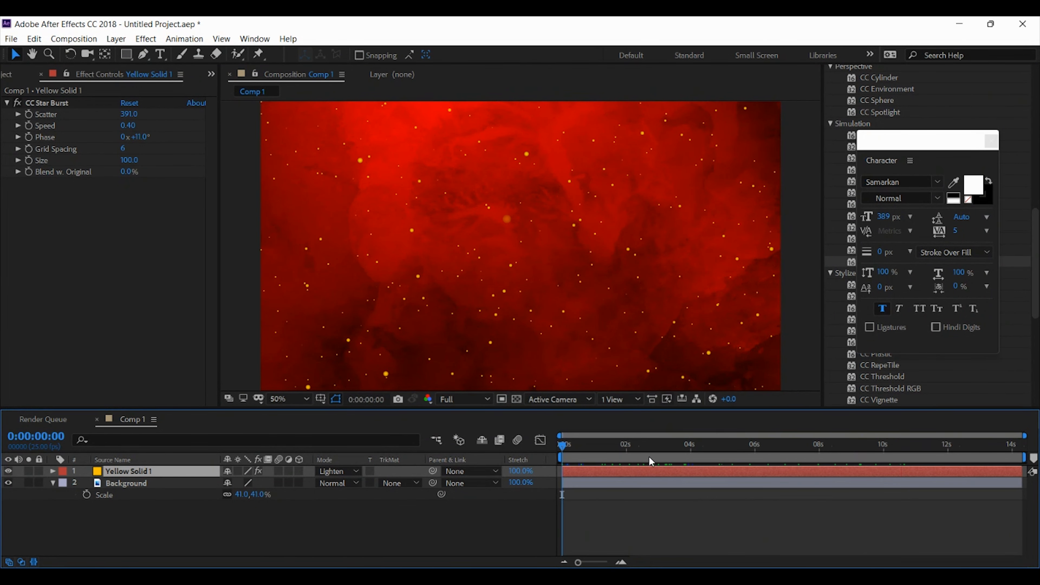
{"action": "key", "text": "space"}
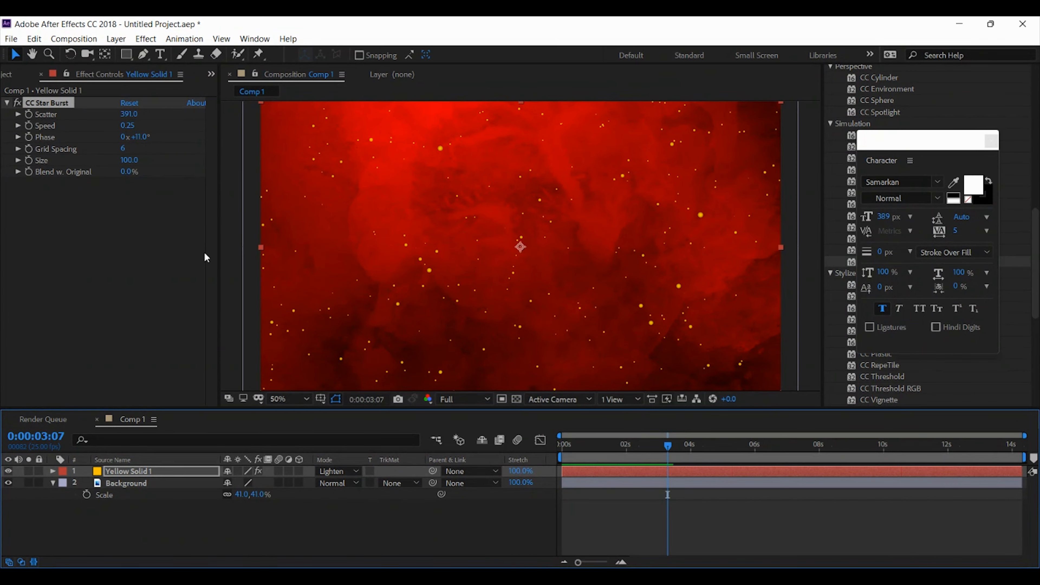
{"action": "left_click", "coordinate": [223, 239]}
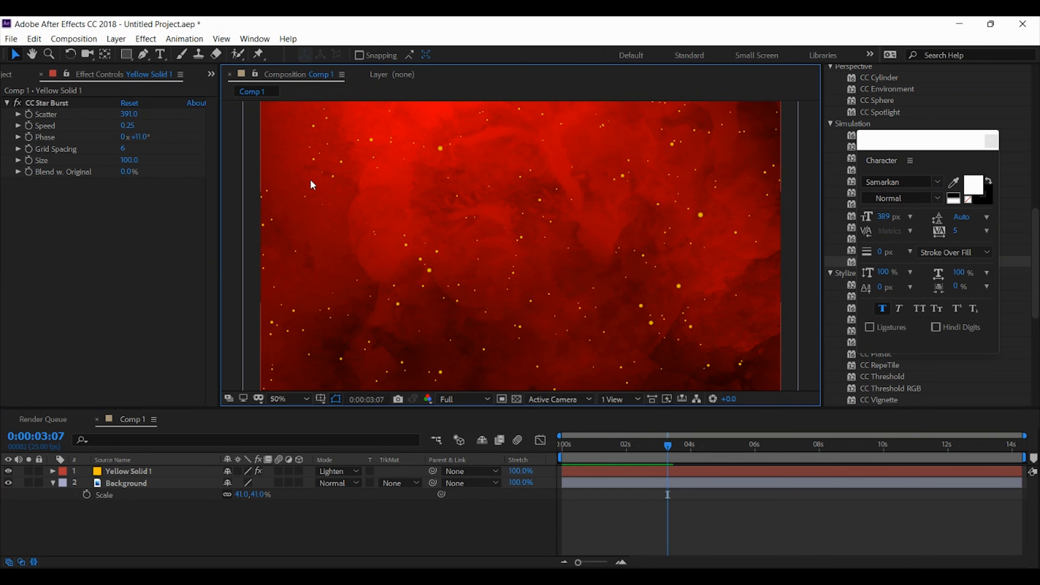
Add the Golden, Red and Blue Fireworks 03 clips above the yellow solid with audio muted, and hide the Red and Blue layers
{"action": "key", "text": "comma"}
{"action": "key", "text": "period"}
{"action": "mouse_move", "coordinate": [344, 179]}
{"action": "left_mouse_down"}
{"action": "mouse_move", "coordinate": [336, 249]}
{"action": "mouse_move", "coordinate": [346, 193]}
{"action": "left_mouse_up"}
{"action": "key", "text": "v"}
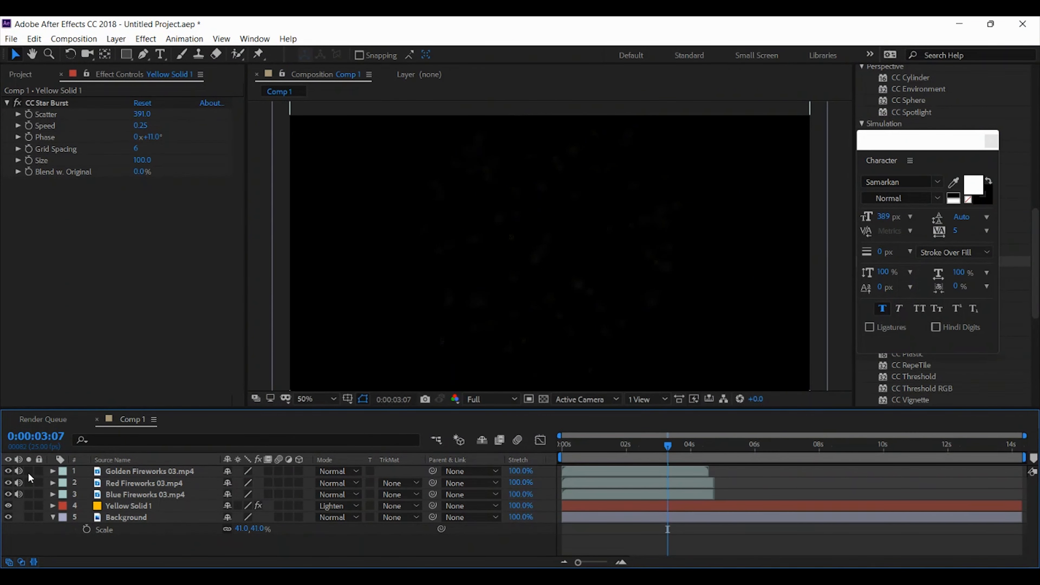
{"action": "left_click", "coordinate": [166, 471]}
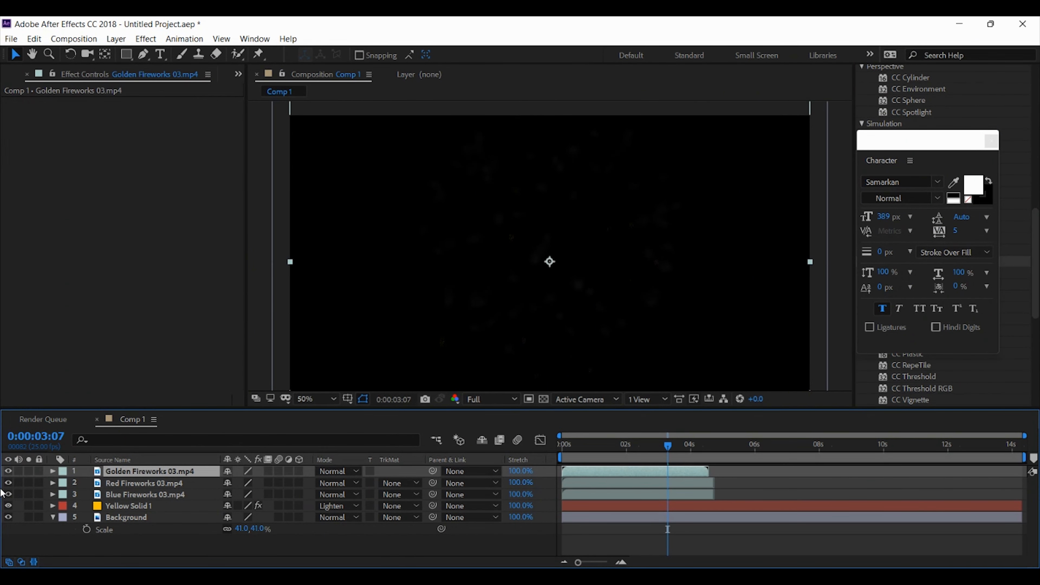
{"action": "left_click", "coordinate": [7, 483]}
{"action": "left_click", "coordinate": [8, 494]}
Scale the Golden Fireworks 03 layer to 51%, scrub to its burst and set its blending mode to Lighten
{"action": "key", "text": "s"}
{"action": "left_click_drag", "start_coordinate": [267, 483], "coordinate": [246, 483]}
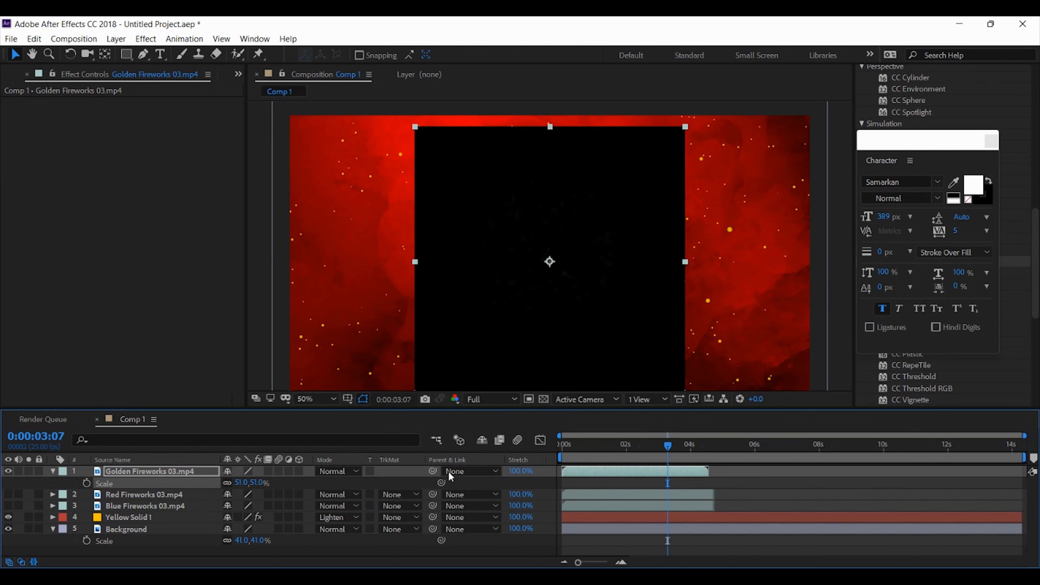
{"action": "left_click", "coordinate": [563, 447]}
{"action": "mouse_move", "coordinate": [565, 449]}
{"action": "left_mouse_down"}
{"action": "mouse_move", "coordinate": [618, 448]}
{"action": "mouse_move", "coordinate": [579, 448]}
{"action": "left_mouse_up"}
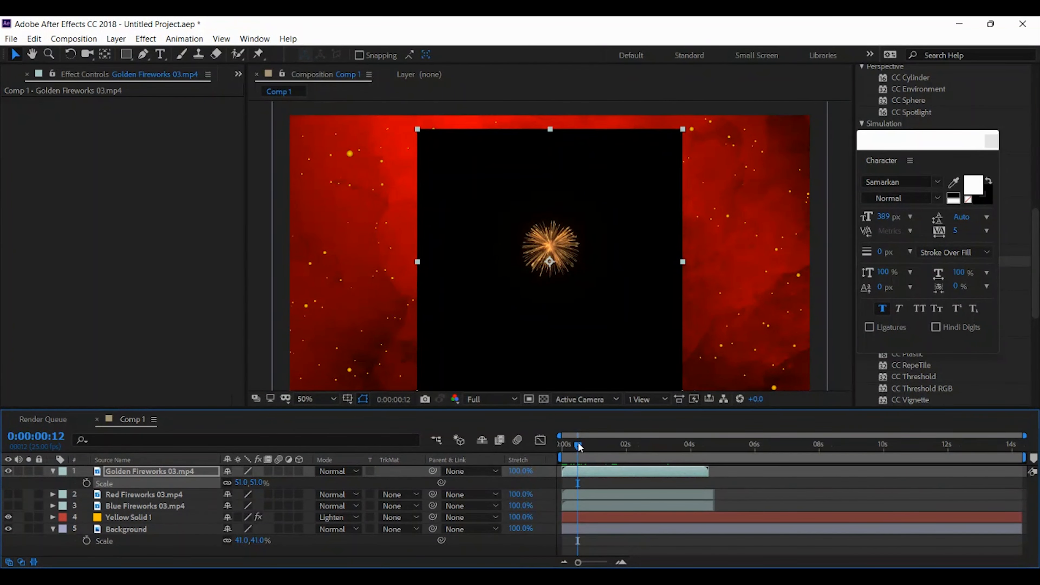
{"action": "left_click_drag", "start_coordinate": [580, 448], "coordinate": [598, 448]}
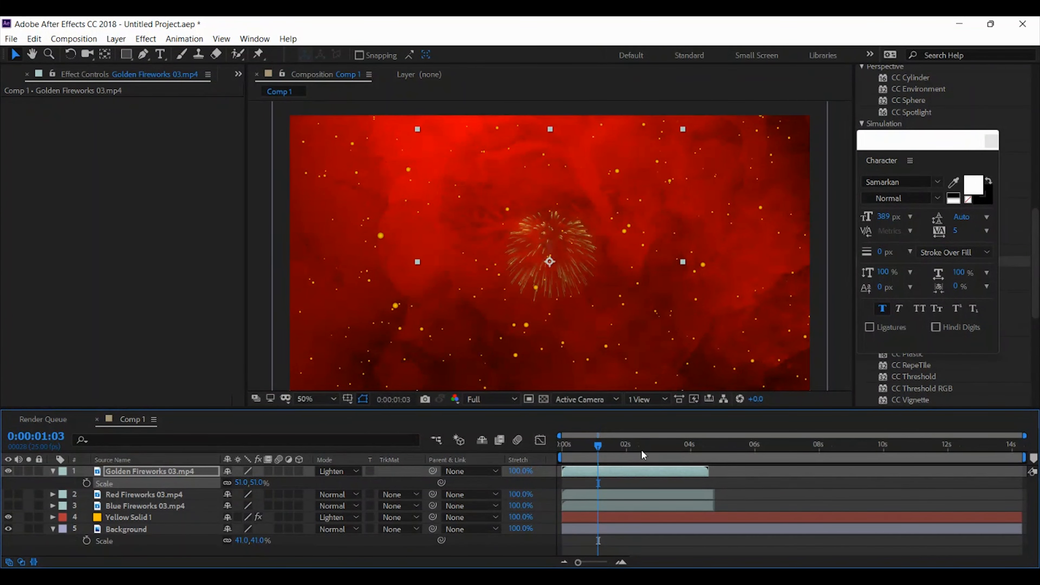
Scale the Golden Fireworks 03 layer to 111% and move its burst into the frame's upper-right corner
{"action": "mouse_move", "coordinate": [597, 445]}
{"action": "left_mouse_down"}
{"action": "mouse_move", "coordinate": [614, 445]}
{"action": "mouse_move", "coordinate": [555, 444]}
{"action": "mouse_move", "coordinate": [581, 447]}
{"action": "left_mouse_up"}
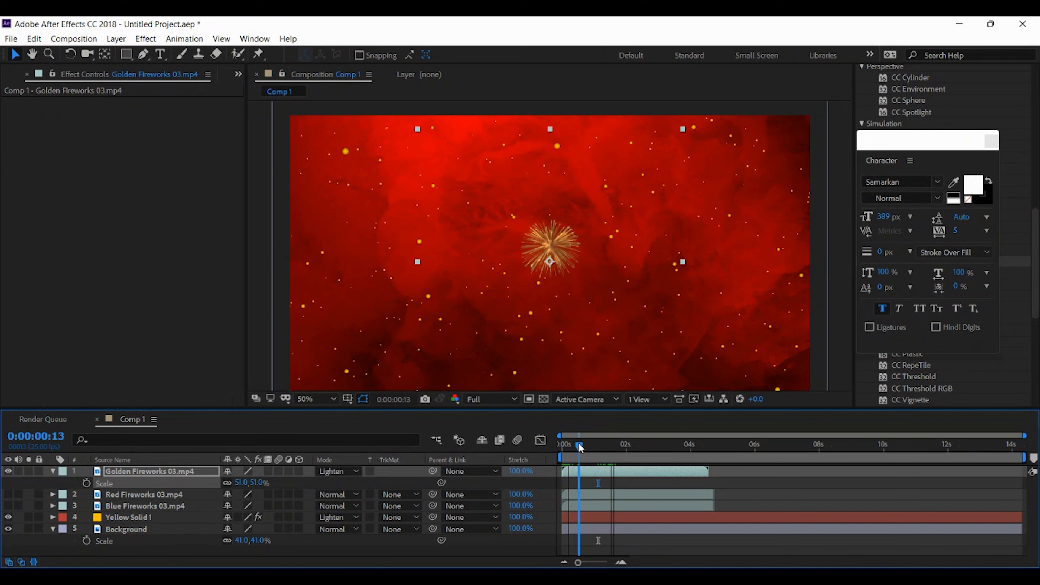
{"action": "left_click", "coordinate": [178, 473]}
{"action": "left_click_drag", "start_coordinate": [258, 488], "coordinate": [291, 487]}
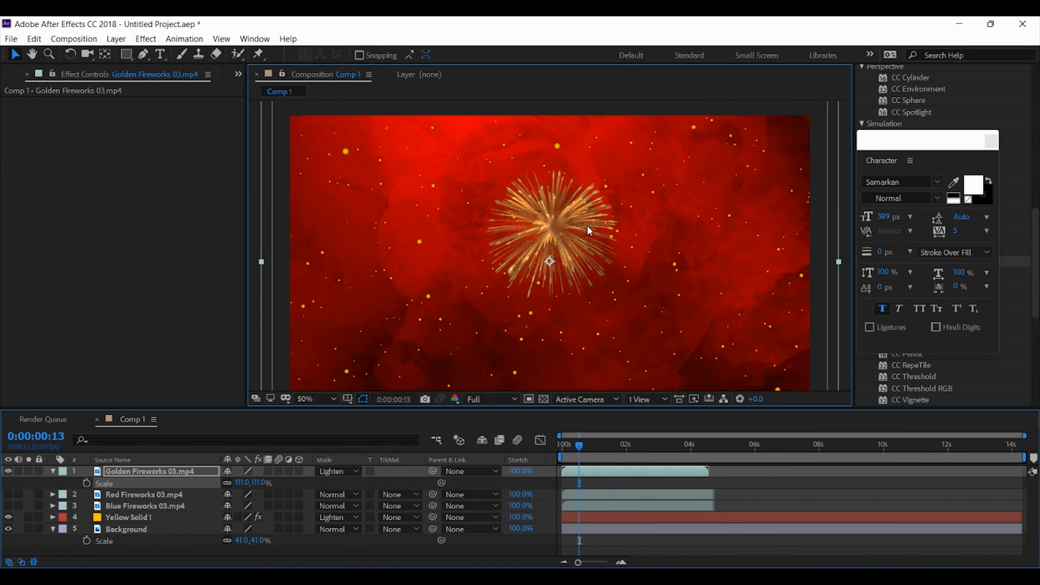
{"action": "left_click_drag", "start_coordinate": [587, 226], "coordinate": [823, 167]}
{"action": "key", "text": "comma"}
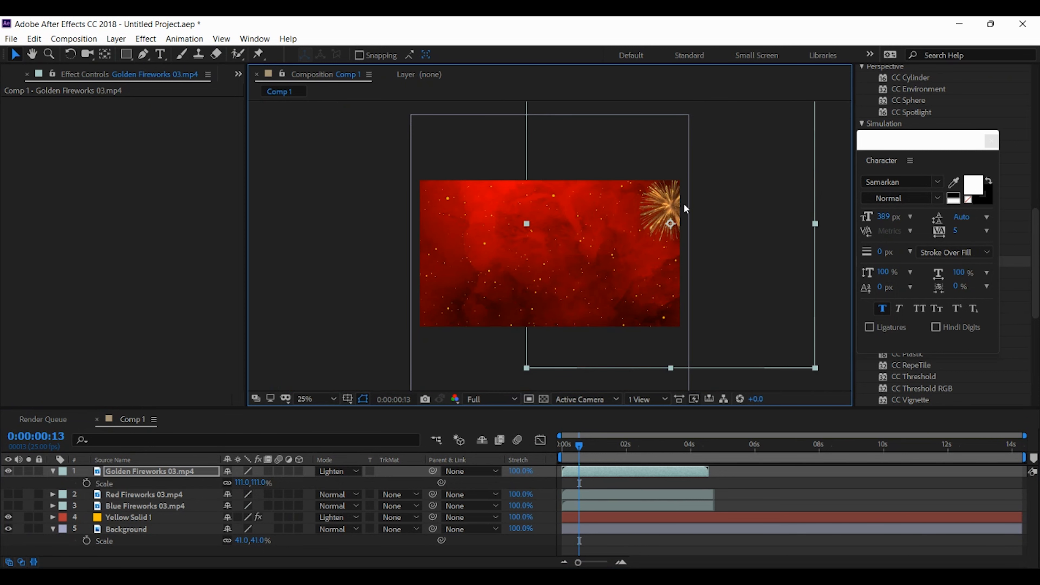
{"action": "left_click_drag", "start_coordinate": [681, 207], "coordinate": [671, 203]}
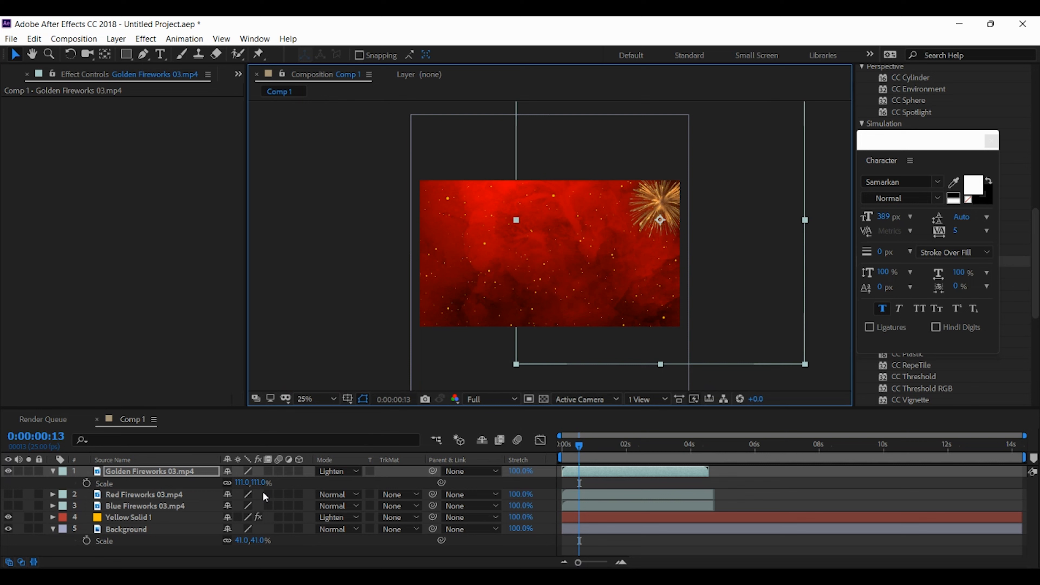
Make the Red Fireworks 03 layer visible and set its blending mode to Lighten
{"action": "left_click", "coordinate": [136, 495]}
{"action": "left_click", "coordinate": [8, 495]}
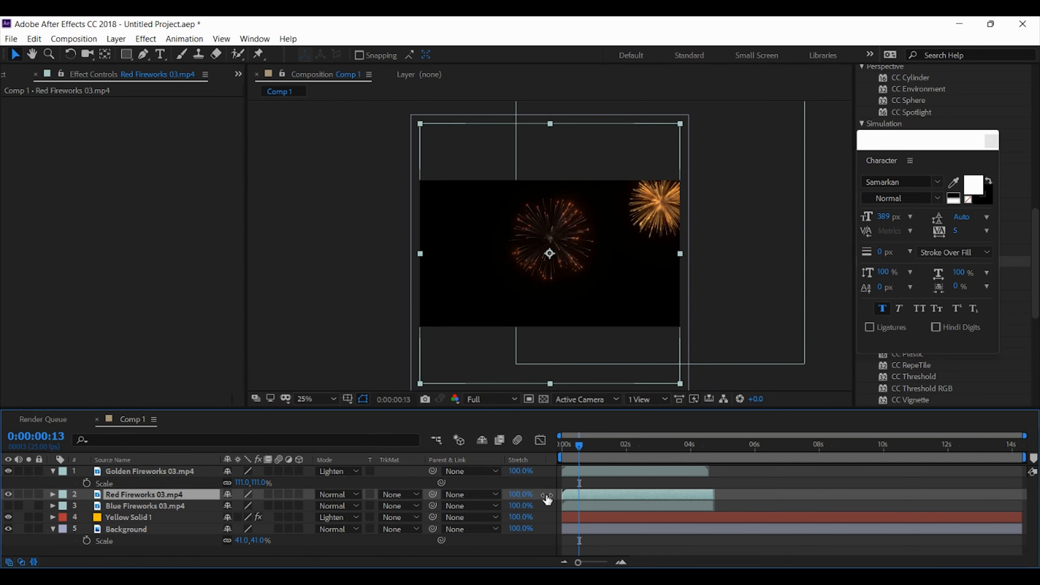
{"action": "left_click", "coordinate": [344, 495]}
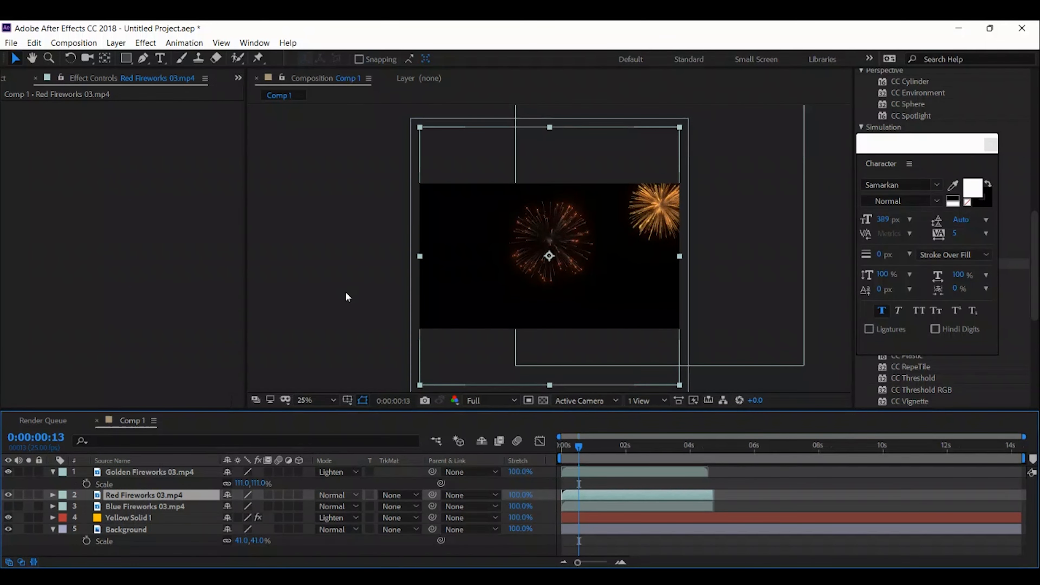
{"action": "left_click", "coordinate": [345, 291]}
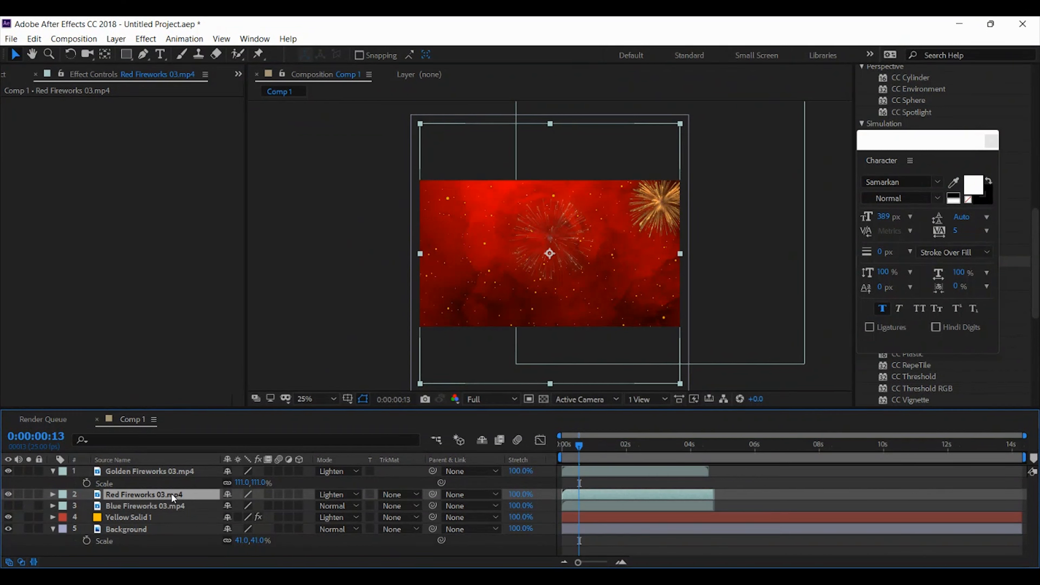
Nudge the Red Fireworks 03 layer so its burst sits at the frame's left edge, slightly below the middle
{"action": "key", "text": "shift+Left"}
{"action": "key", "text": "shift+Left"}
{"action": "key", "text": "shift+Left"}
{"action": "key", "text": "shift+Left"}
{"action": "key", "text": "shift+Left"}
{"action": "key", "text": "shift+Left"}
{"action": "key", "text": "shift+Left"}
{"action": "key", "text": "shift+Left"}
{"action": "key", "text": "shift+Left"}
{"action": "key", "text": "shift+Left"}
{"action": "key", "text": "shift+Left"}
{"action": "key", "text": "shift+Left"}
{"action": "key", "text": "shift+Left"}
{"action": "key", "text": "shift+Left"}
{"action": "key", "text": "shift+Left"}
{"action": "key", "text": "shift+Left"}
{"action": "key", "text": "shift+Left"}
{"action": "key", "text": "shift+Left"}
{"action": "key", "text": "shift+Left"}
{"action": "key", "text": "shift+Left"}
{"action": "key", "text": "shift+Left"}
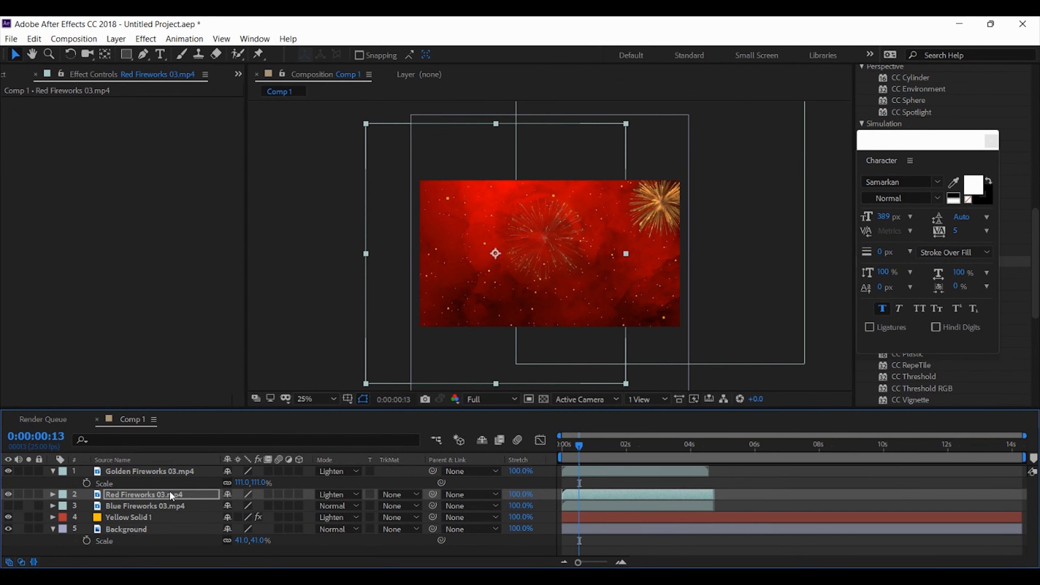
{"action": "key", "text": "shift+Down"}
{"action": "key", "text": "shift+Down"}
{"action": "key", "text": "shift+Down"}
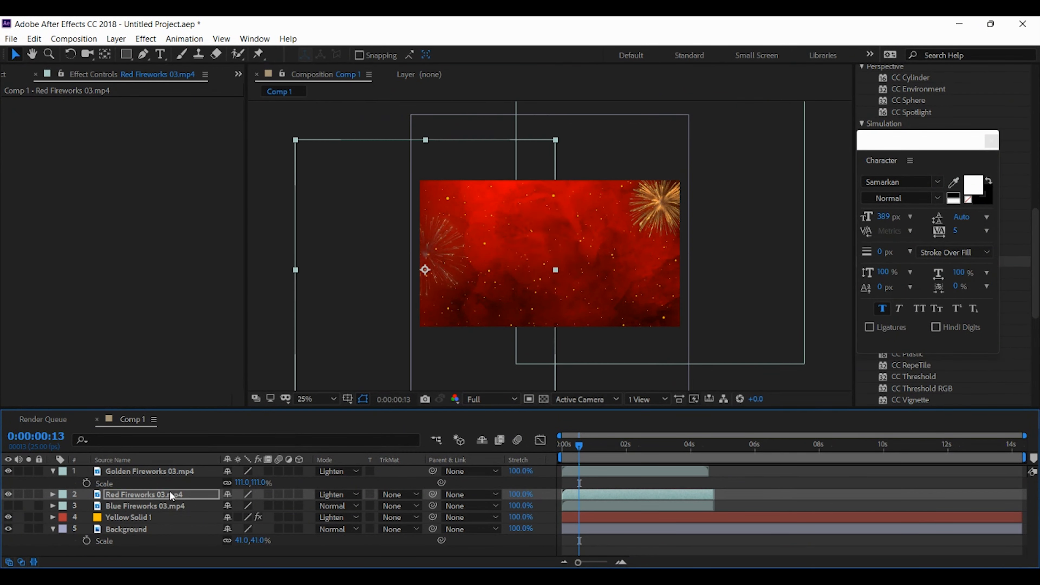
{"action": "key", "text": "shift+Right"}
{"action": "key", "text": "shift+Right"}
{"action": "key", "text": "shift+Right"}
{"action": "key", "text": "shift+Right"}
{"action": "key", "text": "shift+Down"}
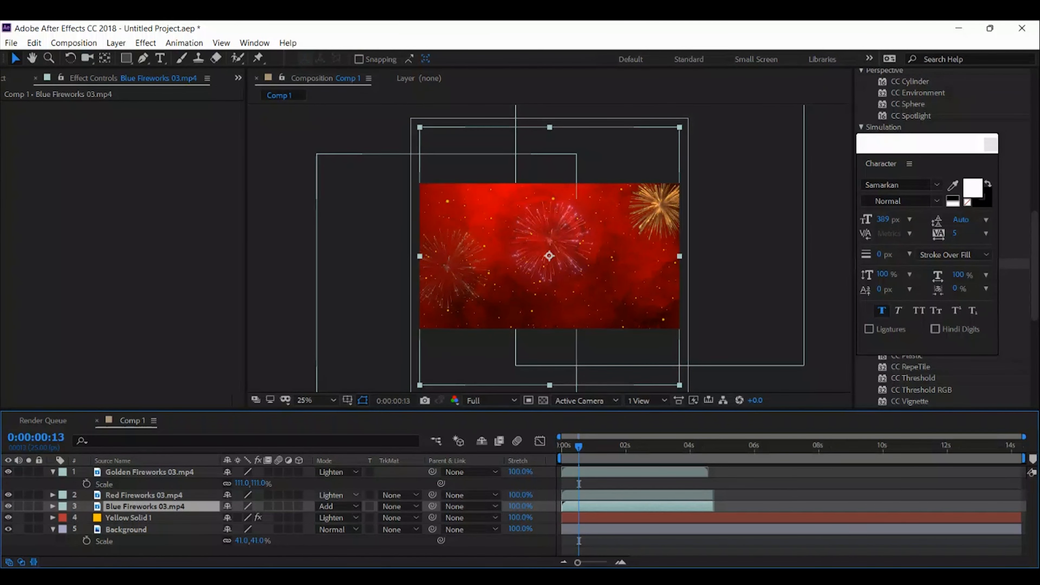
Blend the visible Blue Fireworks 03 layer with Add, raise its burst to the frame's upper edge and lower the red burst
{"action": "key", "text": "ctrl+Up"}
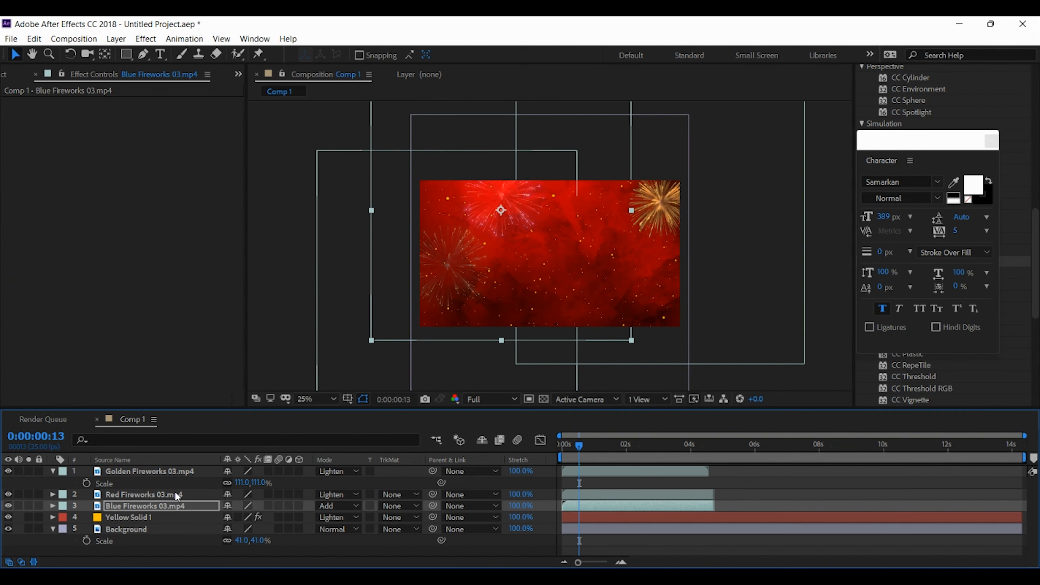
{"action": "left_click", "coordinate": [175, 491]}
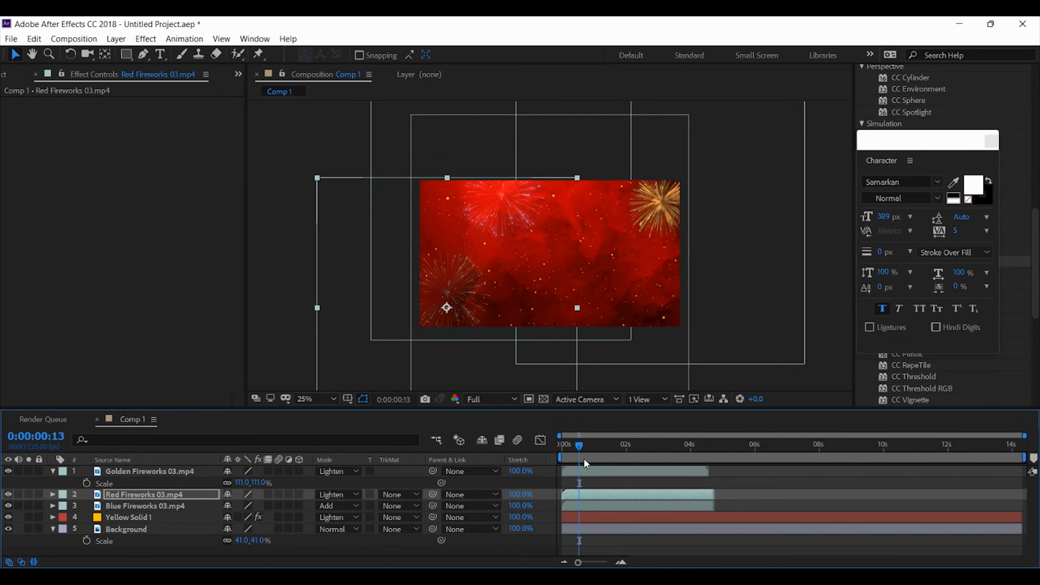
Stagger the fireworks clips by starting Red Fireworks 03 slightly after the golden clip and Blue Fireworks 03 at about 0.6 seconds
{"action": "left_click", "coordinate": [585, 494]}
{"action": "left_click_drag", "start_coordinate": [585, 494], "coordinate": [591, 494]}
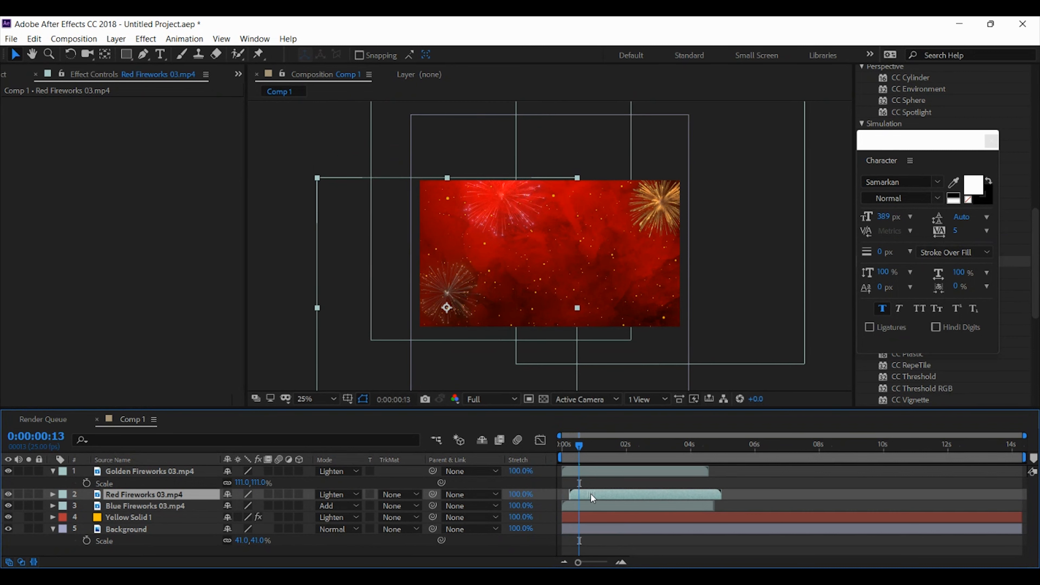
{"action": "mouse_move", "coordinate": [578, 440]}
{"action": "left_mouse_down"}
{"action": "mouse_move", "coordinate": [556, 440]}
{"action": "mouse_move", "coordinate": [572, 452]}
{"action": "left_mouse_up"}
{"action": "left_click_drag", "start_coordinate": [602, 508], "coordinate": [623, 506]}
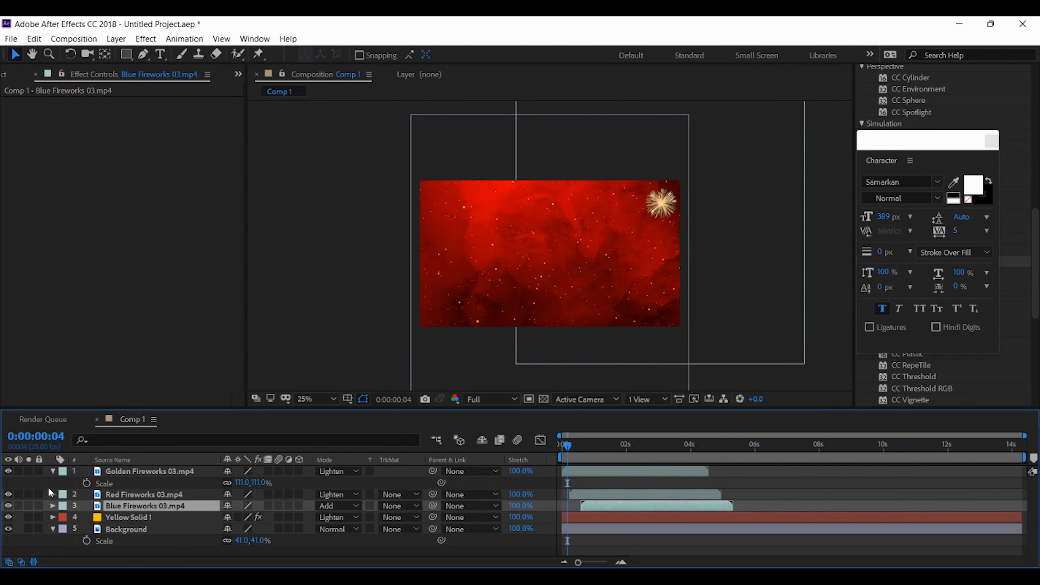
Collapse the Golden Fireworks 03 layer's properties and play back the staggered fireworks from the start of the composition
{"action": "left_click", "coordinate": [52, 471]}
{"action": "mouse_move", "coordinate": [567, 446]}
{"action": "left_mouse_down"}
{"action": "mouse_move", "coordinate": [558, 446]}
{"action": "mouse_move", "coordinate": [617, 439]}
{"action": "mouse_move", "coordinate": [550, 449]}
{"action": "left_mouse_up"}
{"action": "key", "text": "space"}
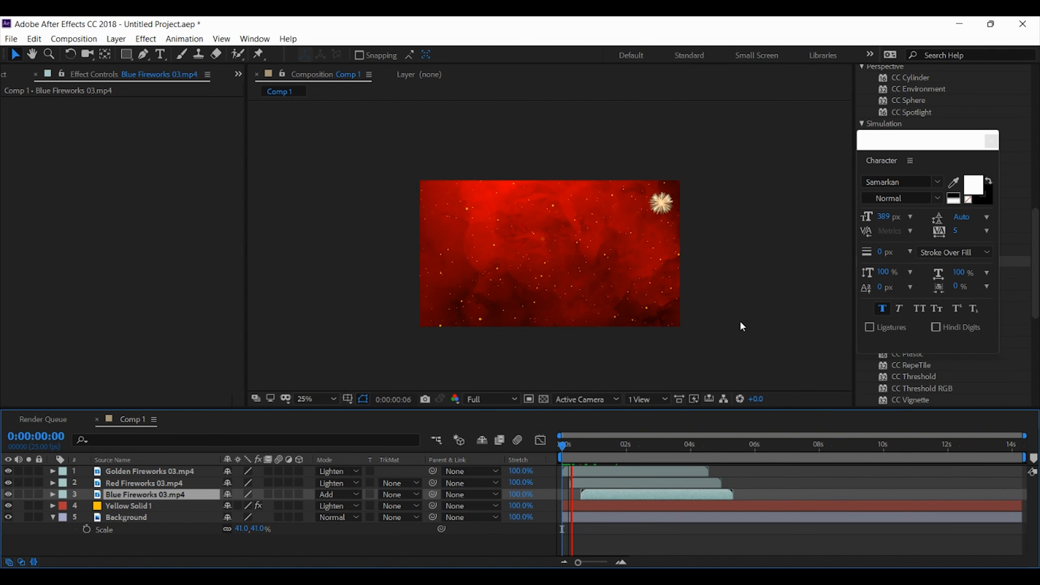
{"action": "key", "text": "period"}
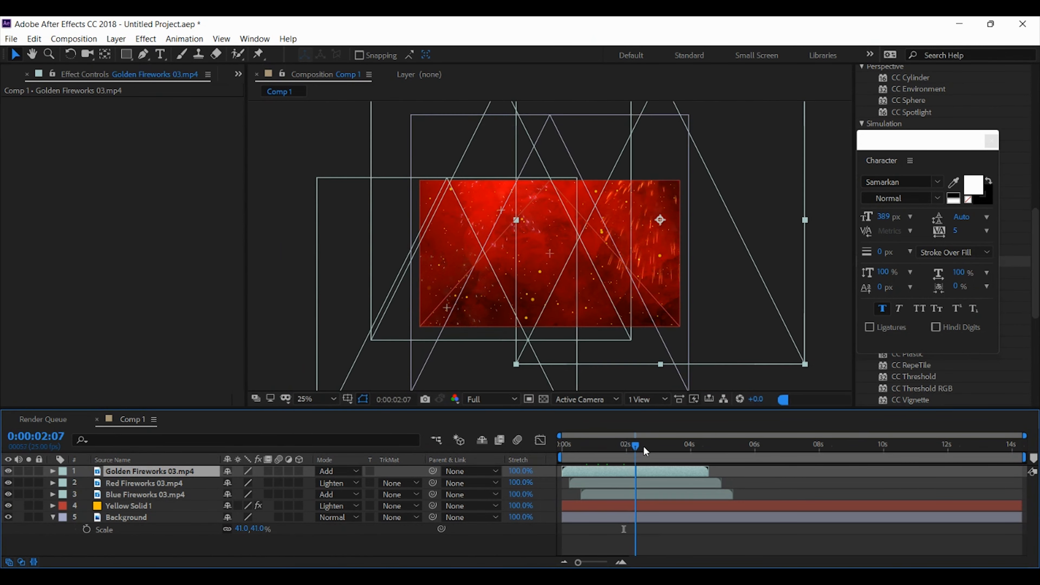
{"action": "left_click_drag", "start_coordinate": [643, 445], "coordinate": [562, 448]}
Set the Golden Fireworks 03 layer's blending mode to Add and bring up the project's footage list with nothing selected
{"action": "left_click", "coordinate": [441, 341]}
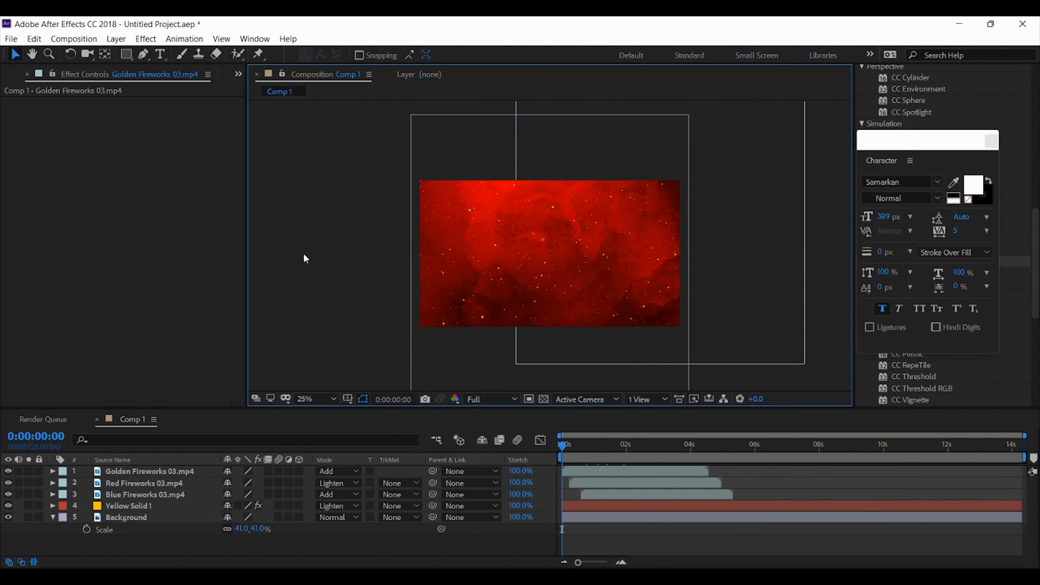
{"action": "left_click", "coordinate": [238, 75]}
{"action": "left_click", "coordinate": [254, 94]}
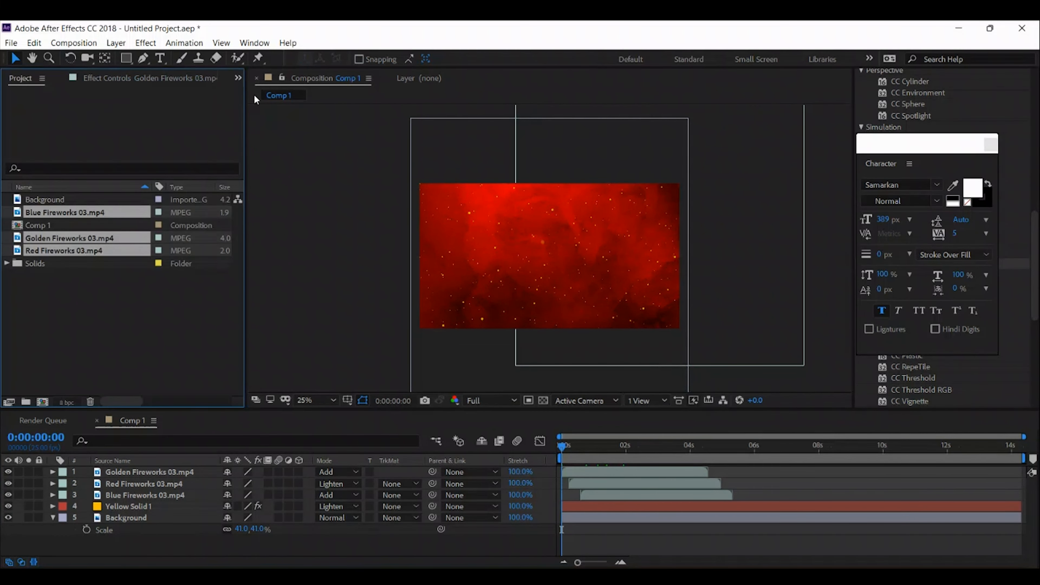
{"action": "left_click", "coordinate": [151, 325]}
Preview the fireworks over the first three seconds and check where the golden, red and blue bursts fade out
{"action": "left_click", "coordinate": [566, 448]}
{"action": "key", "text": "space"}
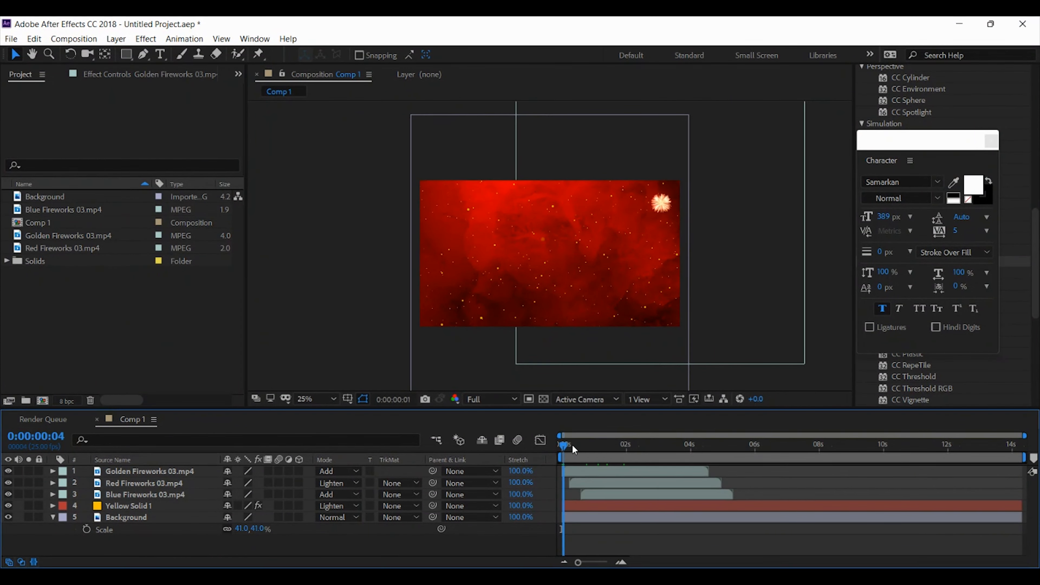
{"action": "left_click_drag", "start_coordinate": [623, 445], "coordinate": [667, 444]}
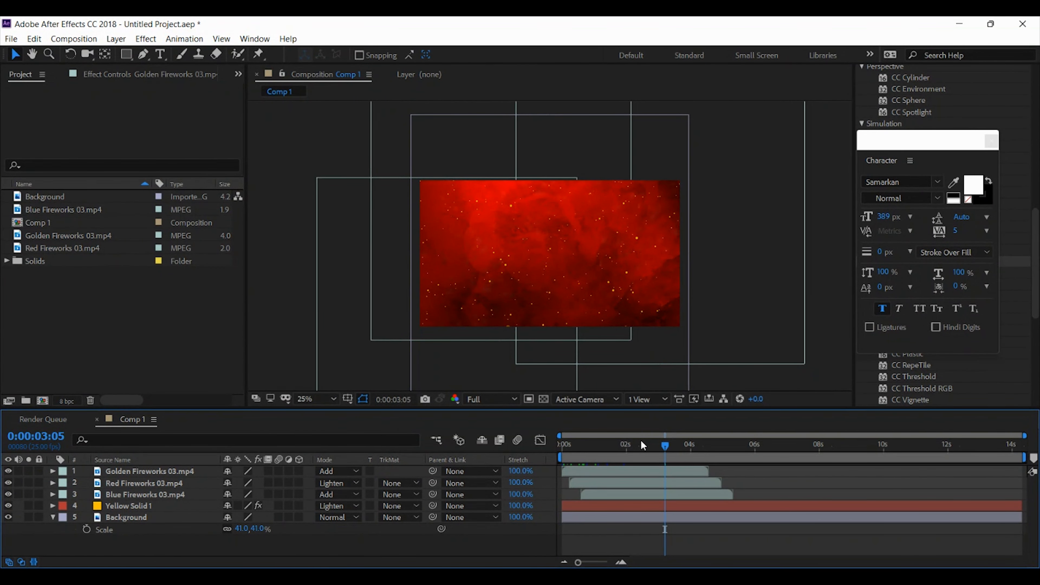
{"action": "left_click", "coordinate": [643, 474]}
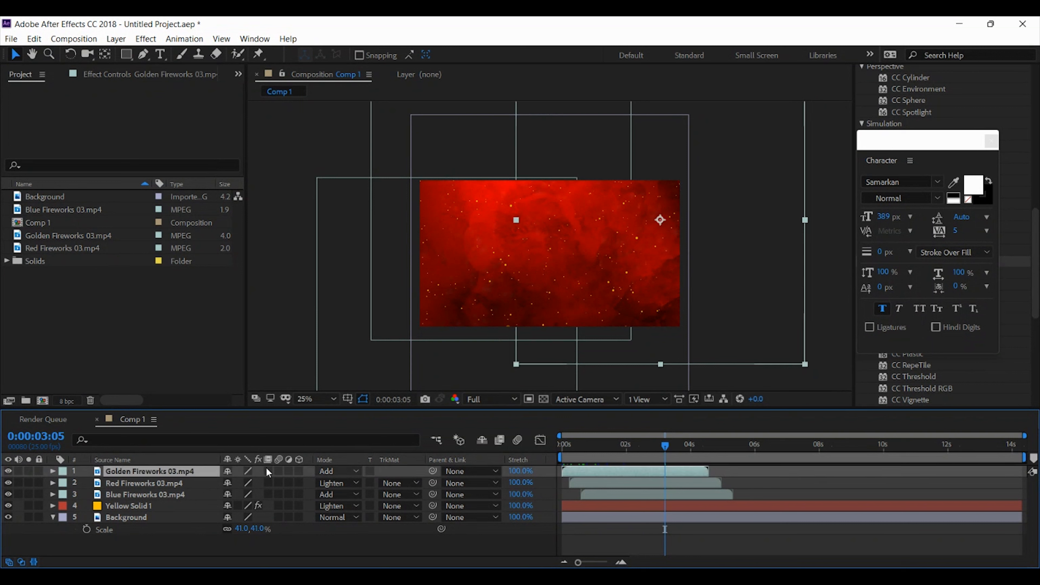
{"action": "left_click", "coordinate": [161, 483]}
{"action": "left_click", "coordinate": [160, 496]}
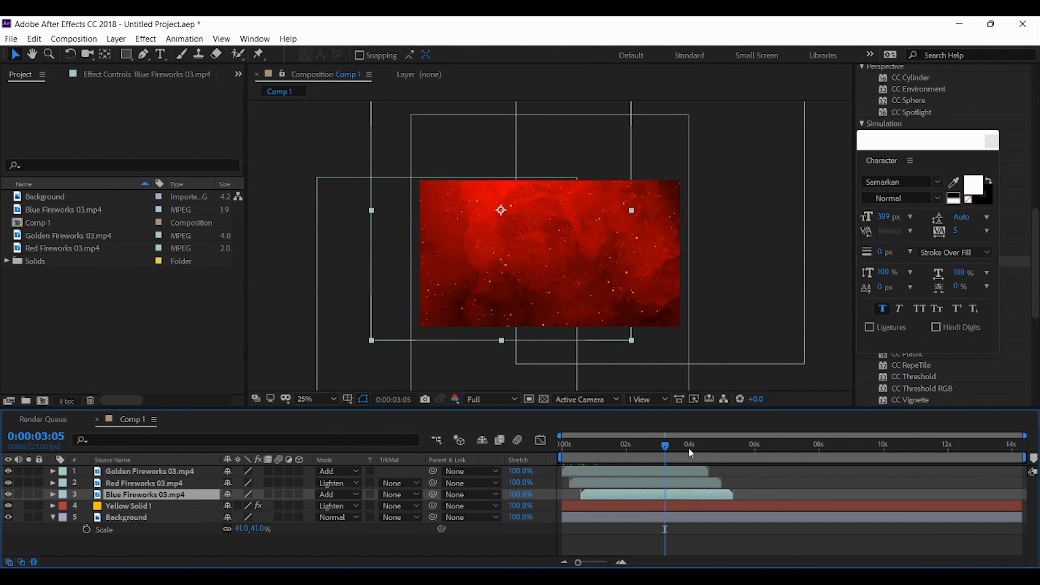
{"action": "left_click_drag", "start_coordinate": [689, 446], "coordinate": [658, 445]}
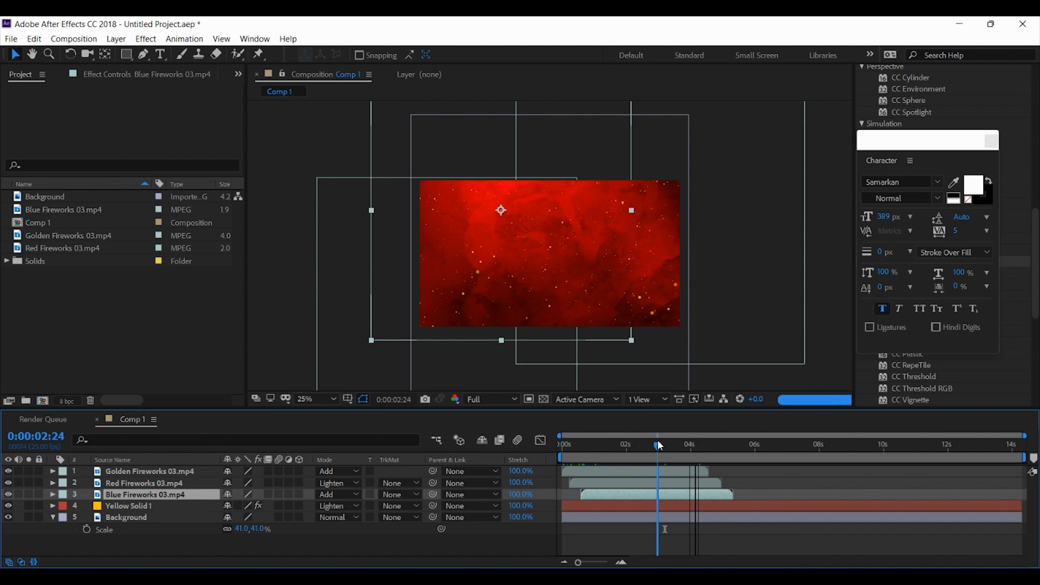
Duplicate the Golden Fireworks 03 layer twice and arrange the three copies end to end with Sequence Layers
{"action": "left_click", "coordinate": [674, 472]}
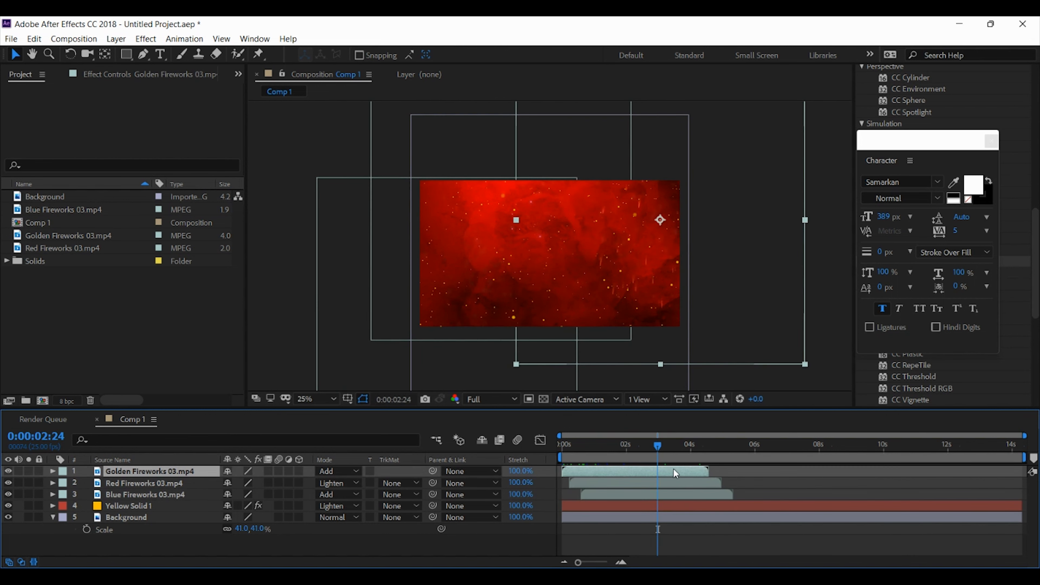
{"action": "key", "text": "ctrl+d"}
{"action": "key", "text": "ctrl+d"}
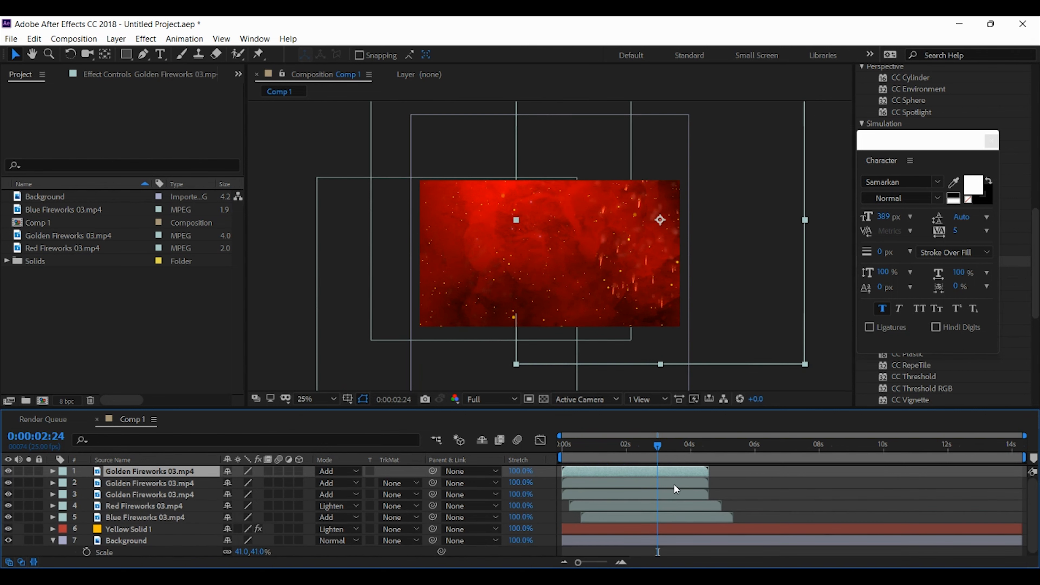
{"action": "left_click", "coordinate": [676, 494], "text": "shift"}
{"action": "right_click", "coordinate": [678, 494]}
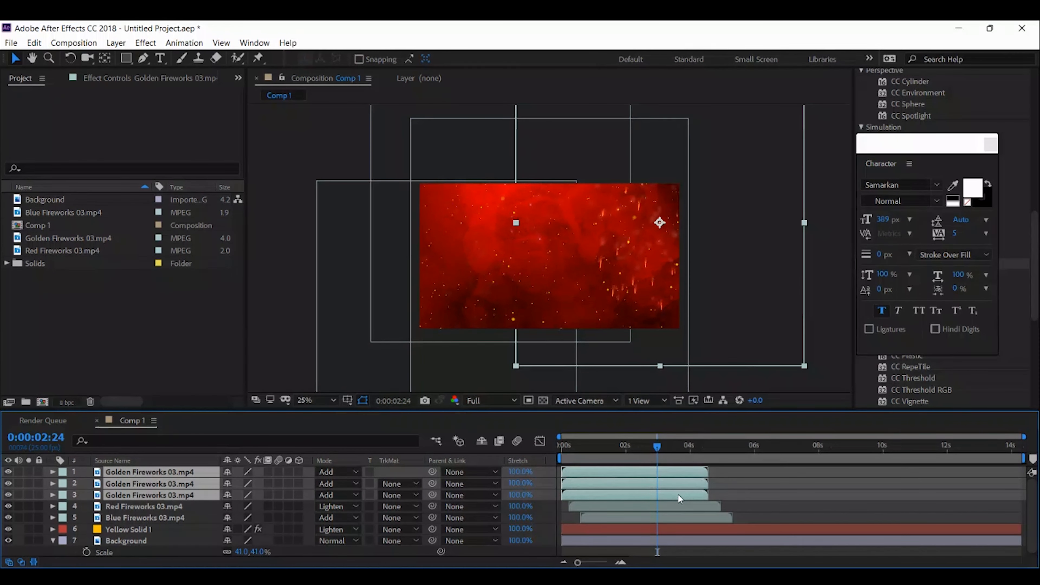
{"action": "mouse_move", "coordinate": [717, 341]}
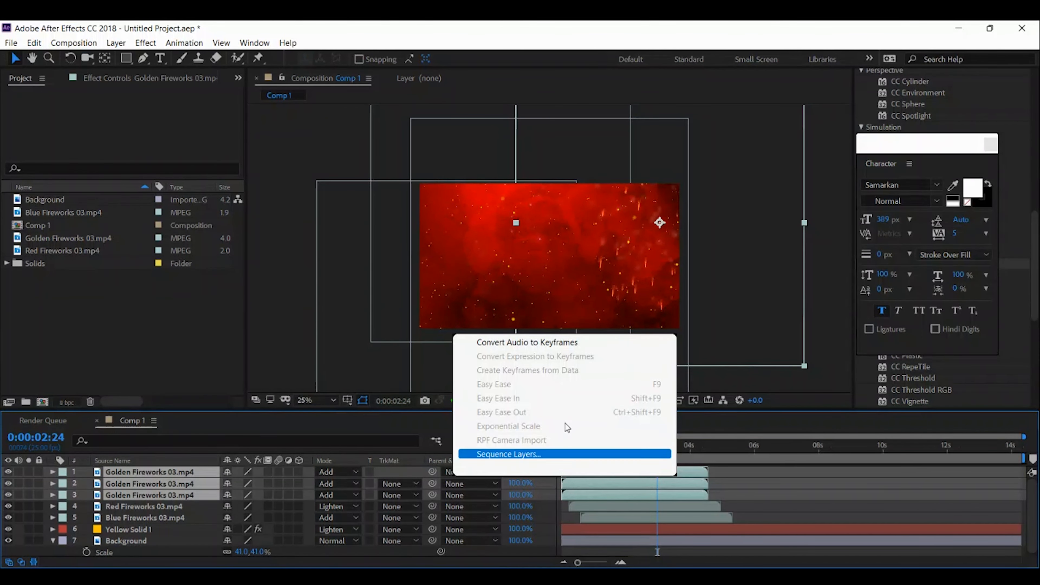
{"action": "left_click", "coordinate": [559, 454]}
{"action": "left_click", "coordinate": [553, 335]}
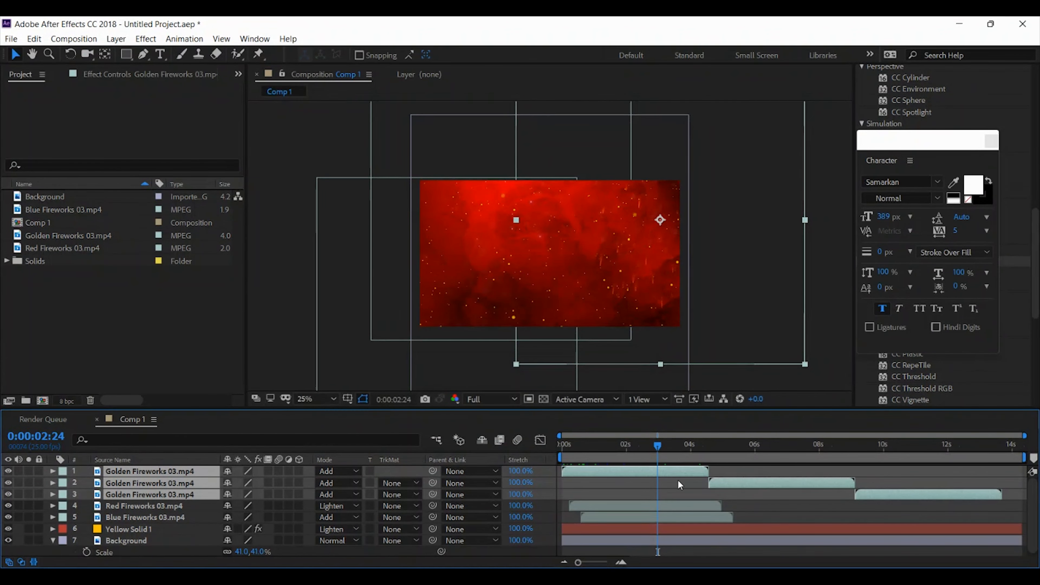
Duplicate the Red Fireworks 03 layer twice and arrange the three copies end to end with Sequence Layers
{"action": "left_click", "coordinate": [652, 504]}
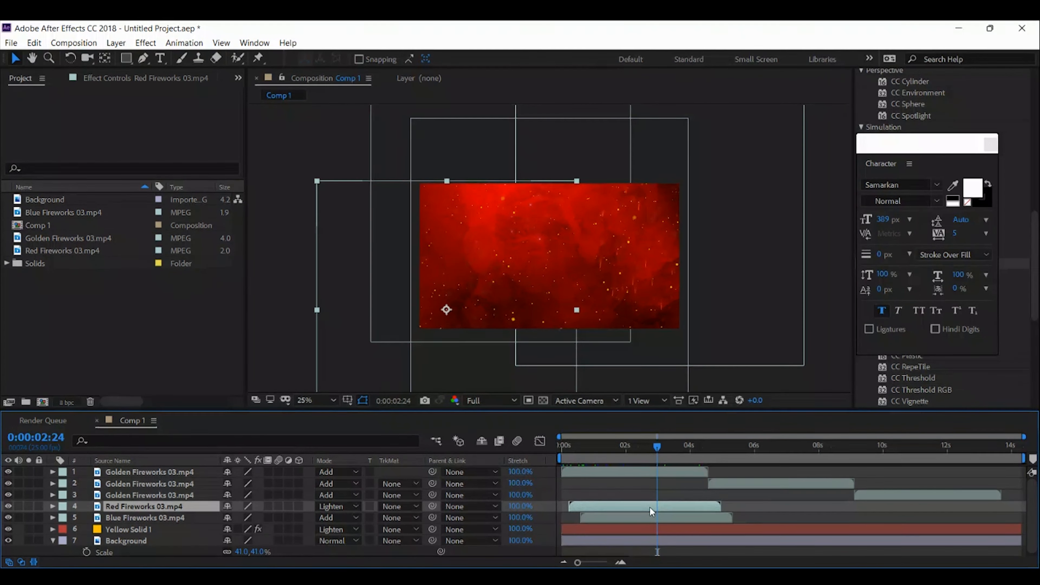
{"action": "key", "text": "ctrl+d"}
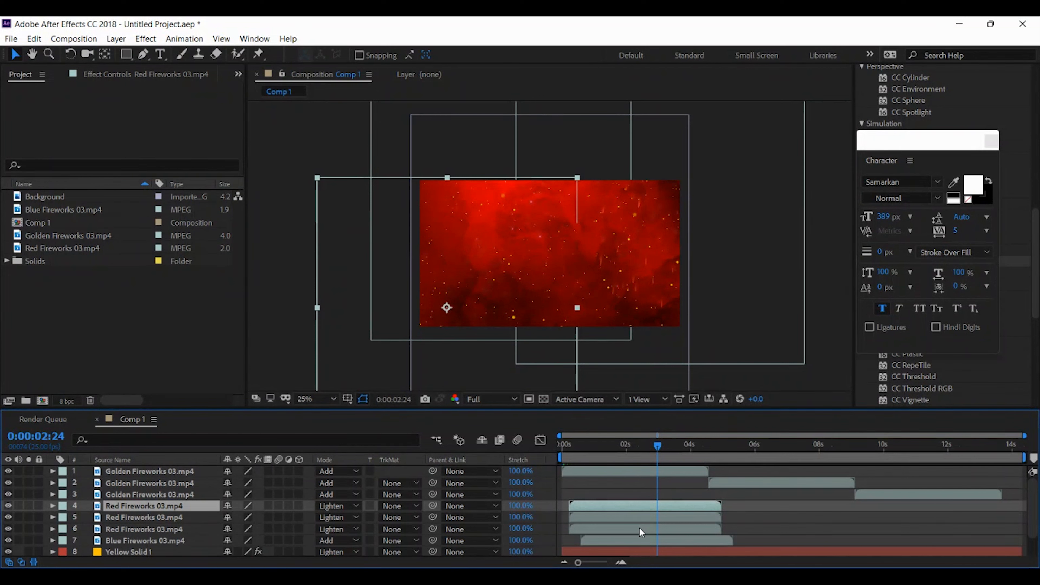
{"action": "key", "text": "ctrl+d"}
{"action": "right_click", "coordinate": [631, 518]}
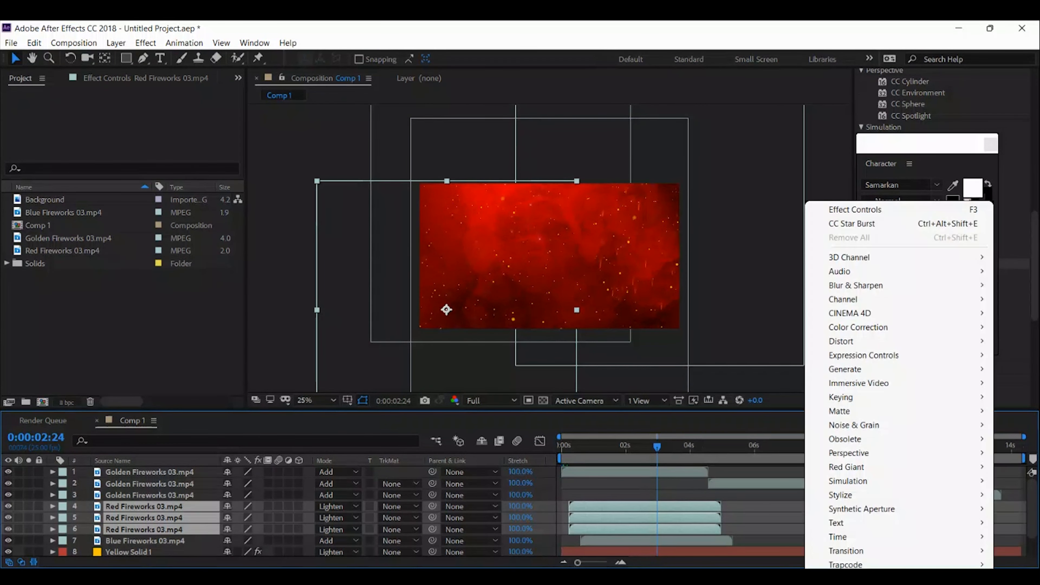
{"action": "mouse_move", "coordinate": [737, 351]}
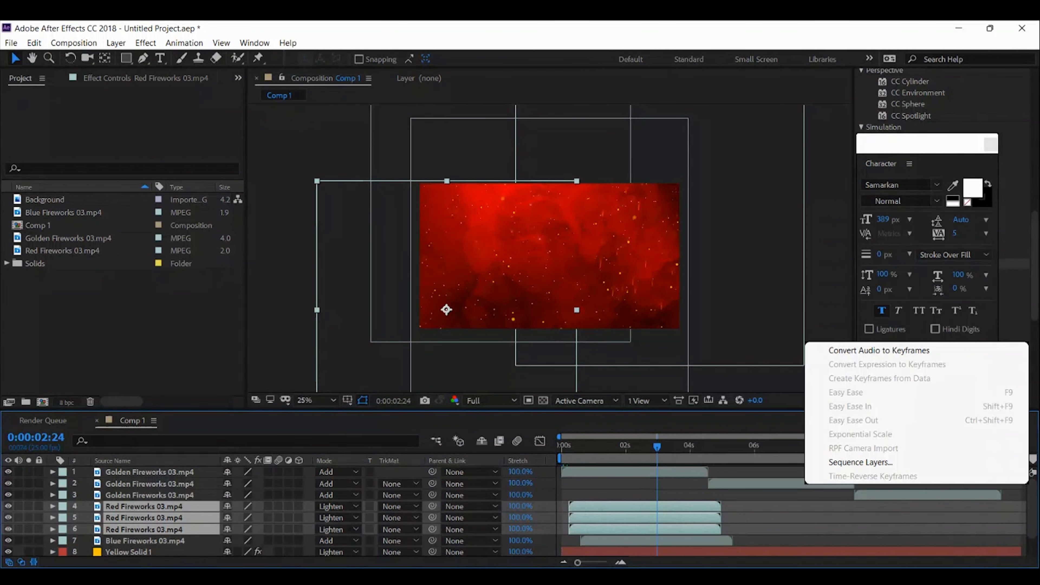
{"action": "left_click", "coordinate": [856, 462]}
{"action": "left_click", "coordinate": [545, 336]}
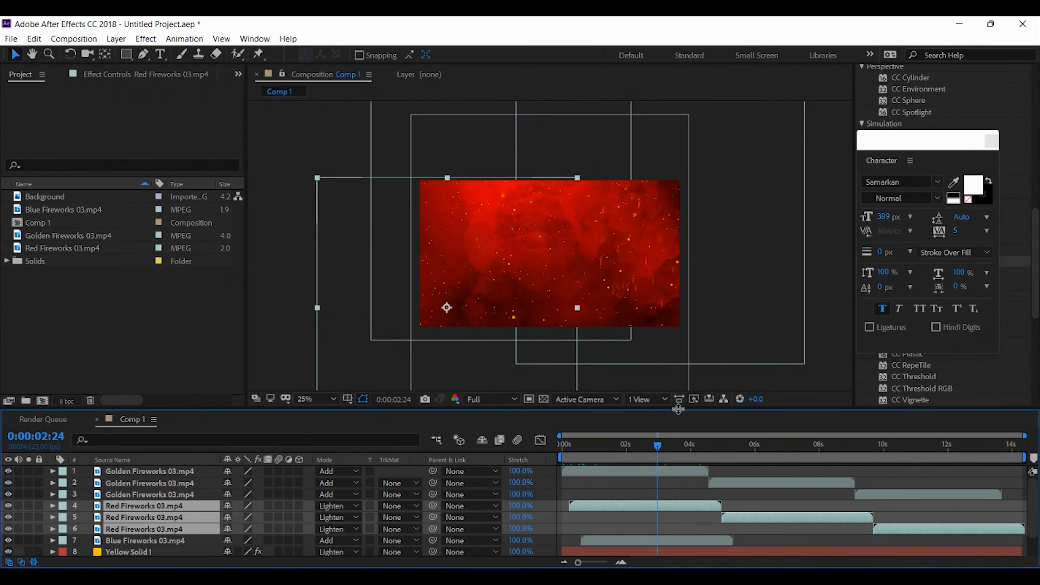
Enlarge the timeline area to fit all layers and move the current time to 0:00:04:00
{"action": "left_click_drag", "start_coordinate": [678, 411], "coordinate": [667, 358]}
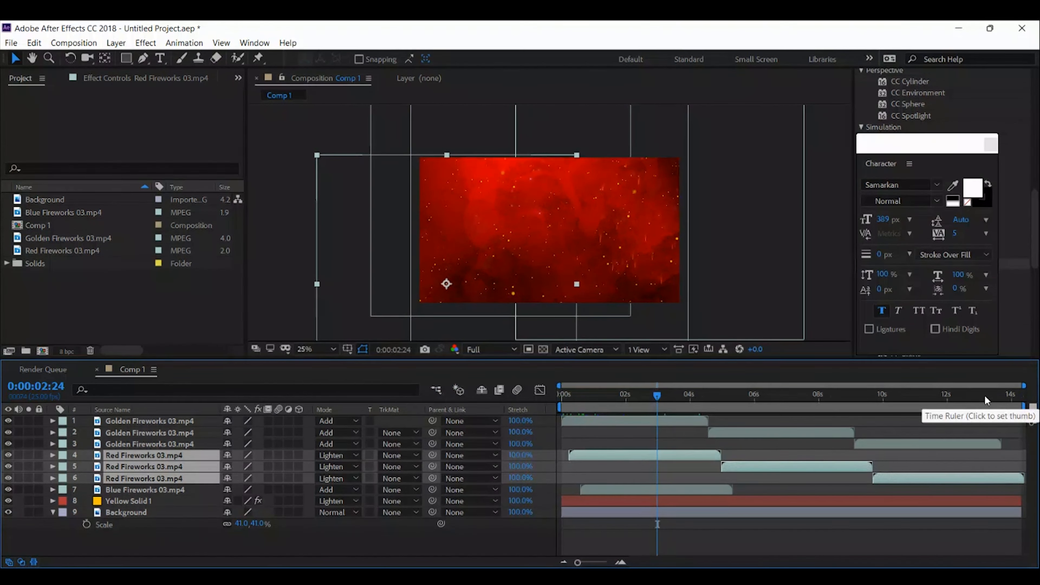
{"action": "left_click", "coordinate": [691, 400]}
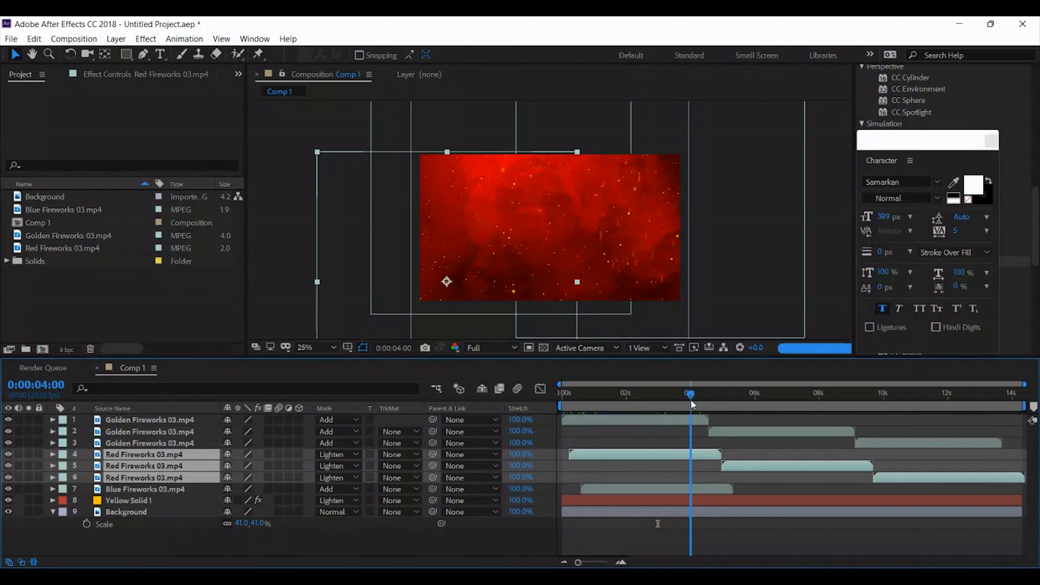
Check how the golden and red fireworks continue between 0:00:04:00 and 0:00:06:18
{"action": "left_click", "coordinate": [678, 420]}
{"action": "left_click_drag", "start_coordinate": [695, 394], "coordinate": [704, 392]}
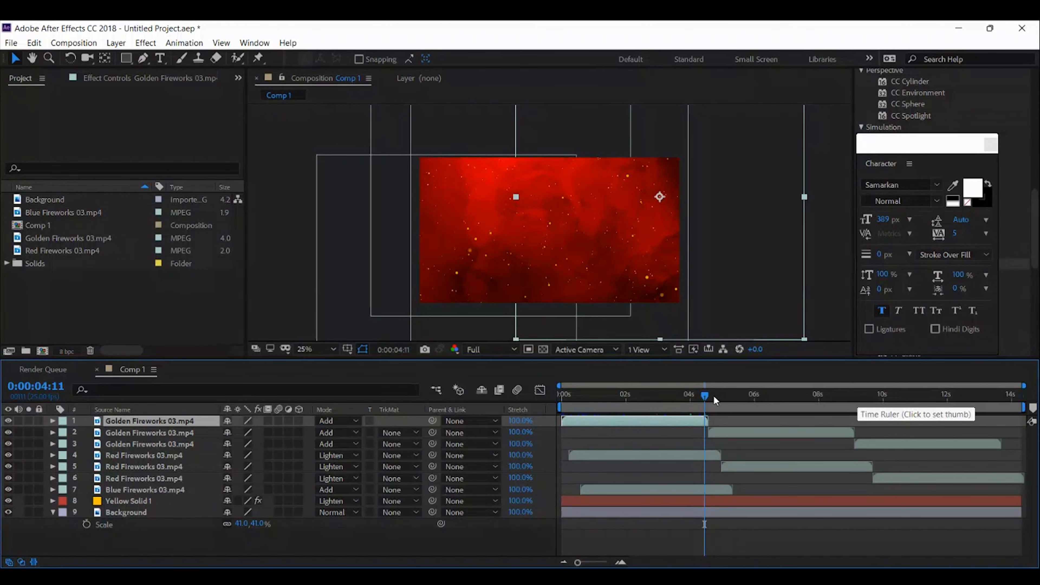
{"action": "left_click_drag", "start_coordinate": [713, 395], "coordinate": [779, 393]}
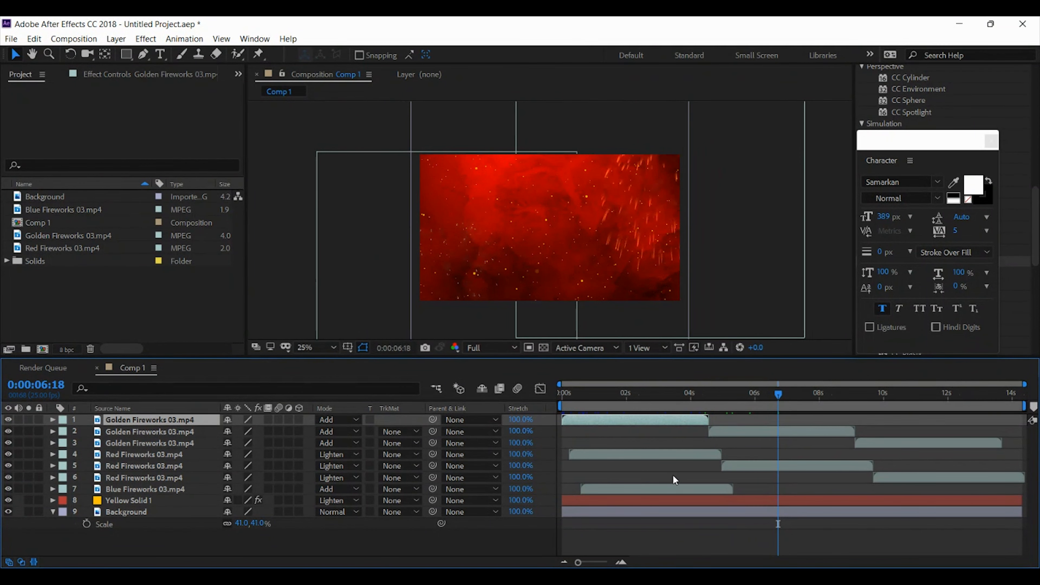
Duplicate the Blue Fireworks 03 layer twice and arrange the three copies end to end with Sequence Layers
{"action": "left_click", "coordinate": [661, 490]}
{"action": "key", "text": "ctrl+d"}
{"action": "key", "text": "ctrl+d"}
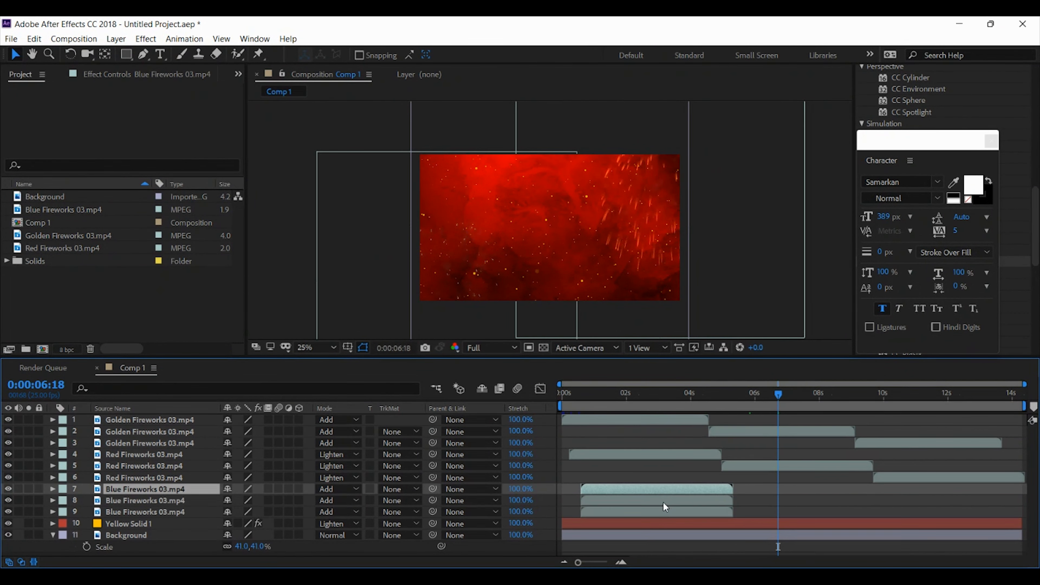
{"action": "left_click", "coordinate": [666, 512], "text": "shift"}
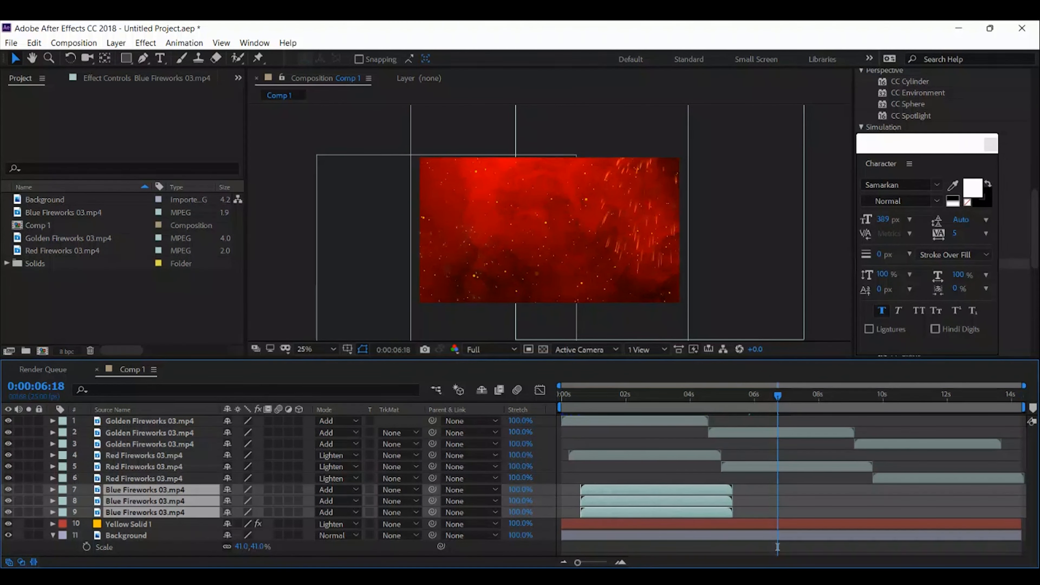
{"action": "mouse_move", "coordinate": [696, 361]}
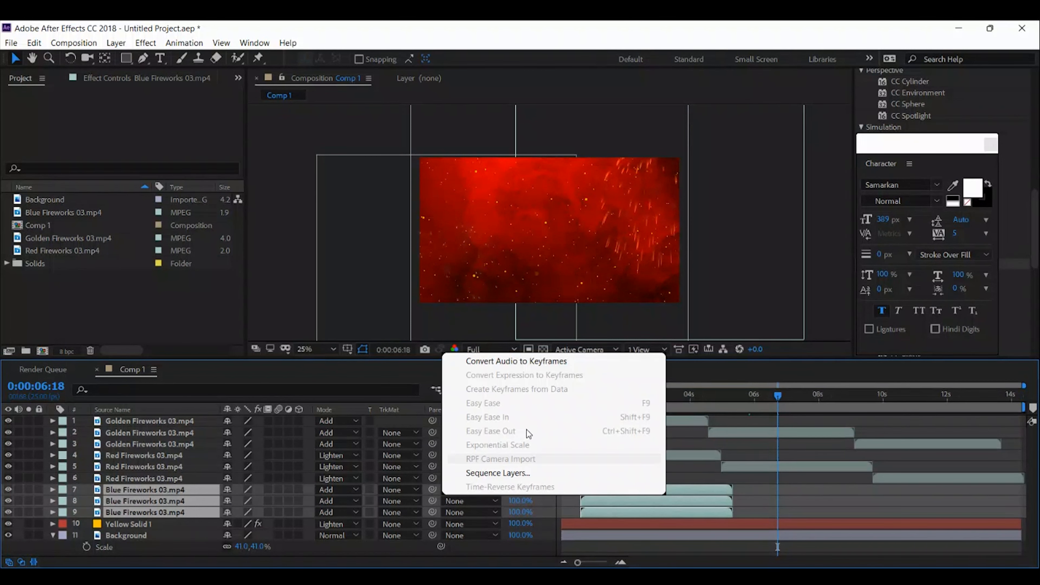
{"action": "left_click", "coordinate": [513, 472]}
{"action": "key", "text": "Return"}
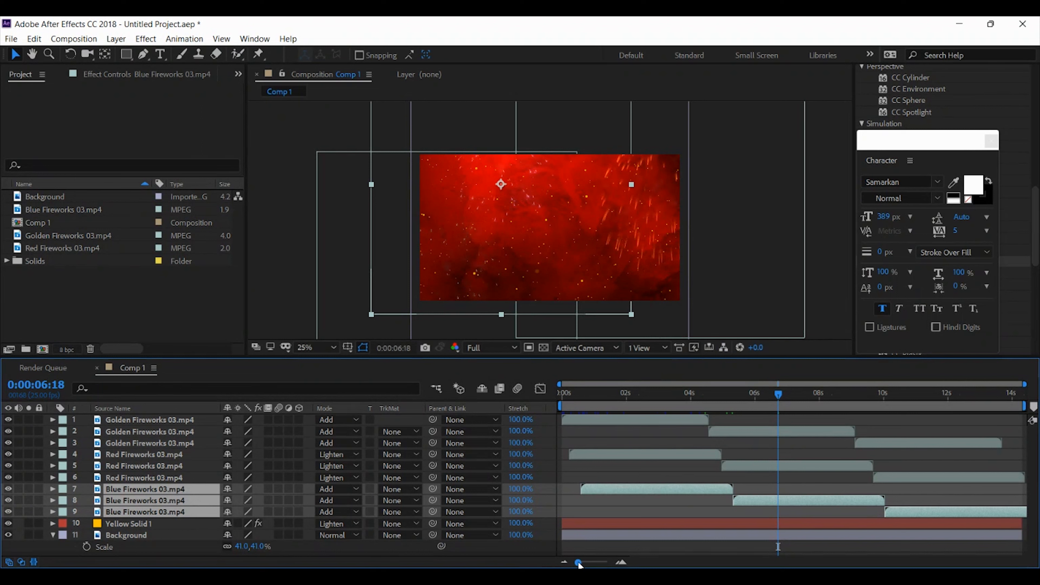
Pre-compose all the golden, red and blue fireworks layers into a new composition named Fireworks
{"action": "left_click", "coordinate": [165, 421]}
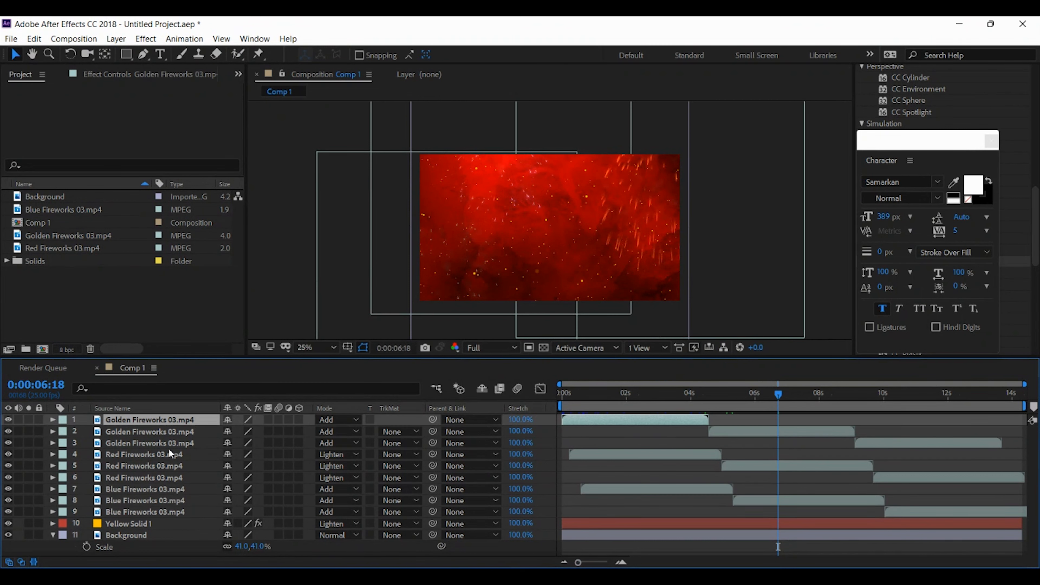
{"action": "left_click", "coordinate": [169, 513], "text": "shift"}
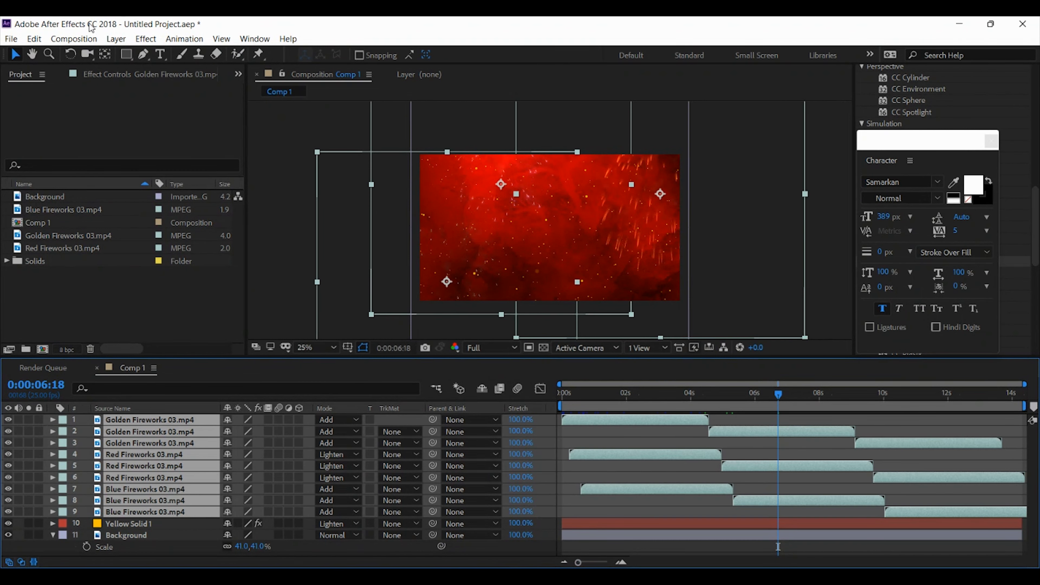
{"action": "left_click", "coordinate": [116, 38]}
{"action": "left_click", "coordinate": [132, 490]}
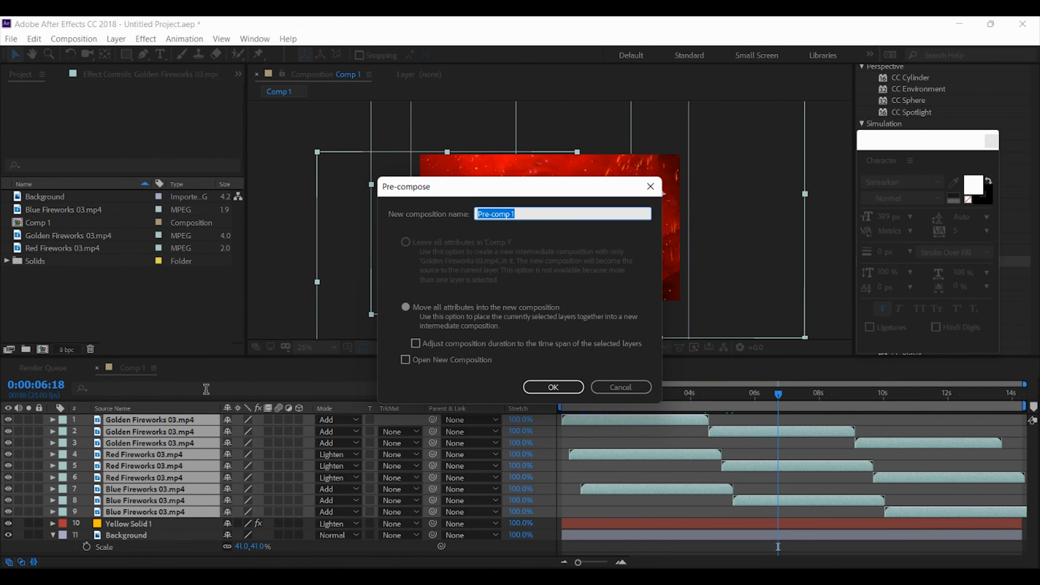
{"action": "type", "text": "Direworks"}
{"action": "key", "text": "Return"}
Set the current time to 0:00:01:07 and add Flourish_06.mov as the top layer above Fireworks
{"action": "left_click_drag", "start_coordinate": [658, 397], "coordinate": [663, 395]}
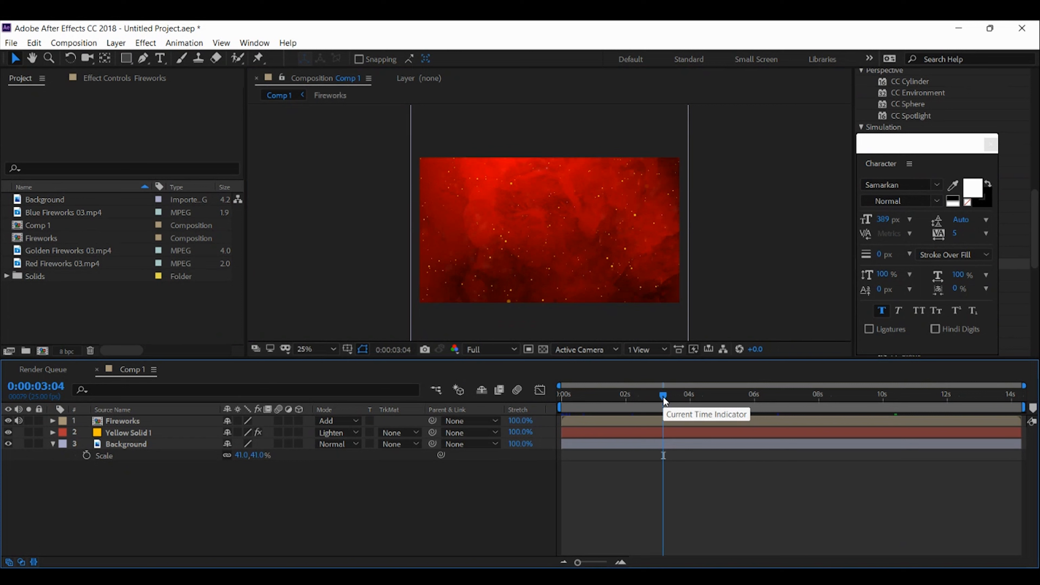
{"action": "left_click_drag", "start_coordinate": [664, 397], "coordinate": [603, 395]}
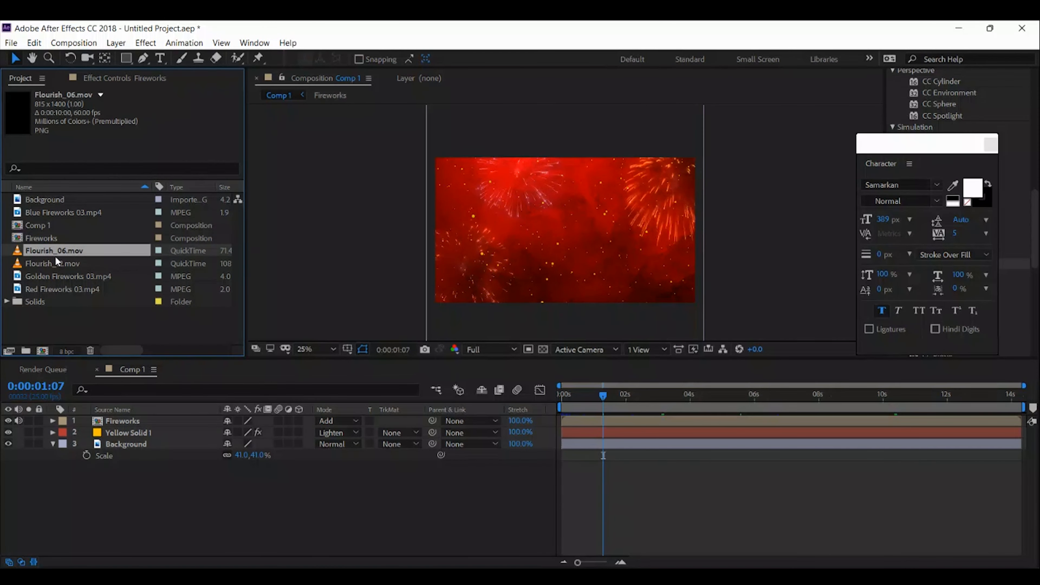
{"action": "left_click_drag", "start_coordinate": [55, 251], "coordinate": [109, 418]}
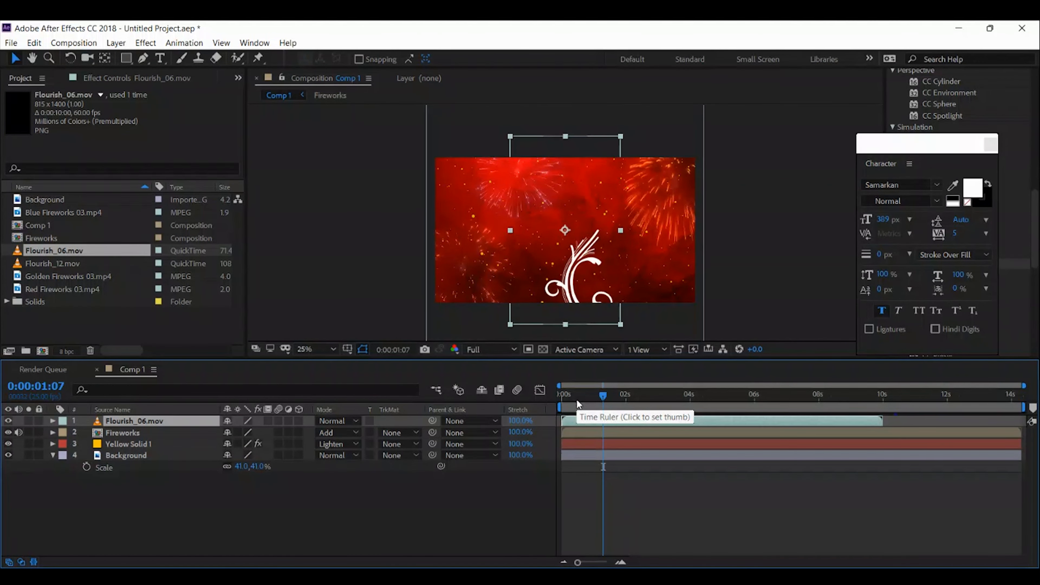
{"action": "left_click", "coordinate": [181, 490]}
{"action": "left_click", "coordinate": [176, 419]}
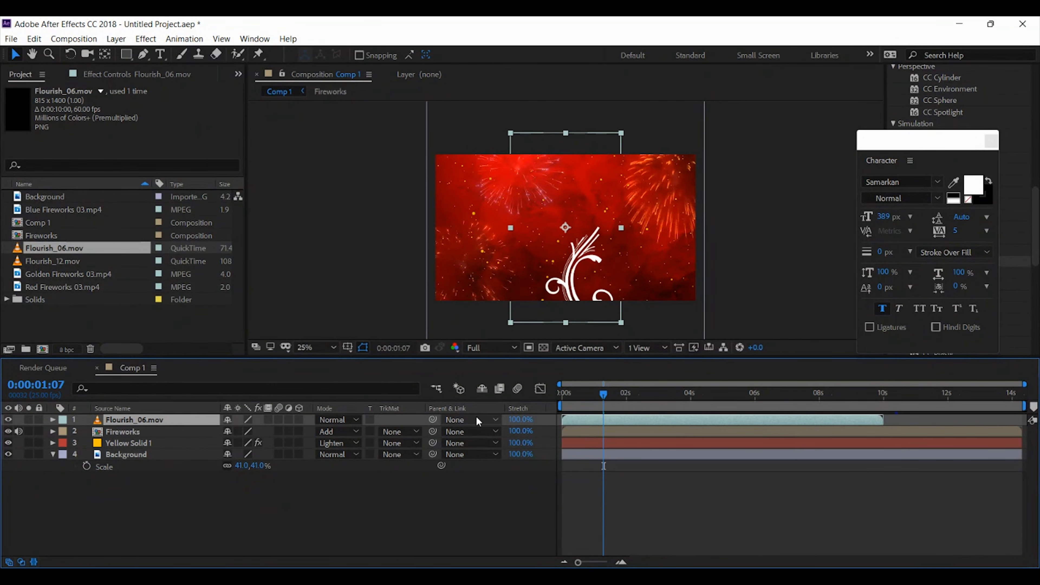
Nudge the Flourish_06.mov layer upward until the base of the ornament lies inside the frame
{"action": "key", "text": "shift+Up"}
{"action": "key", "text": "shift+Up"}
{"action": "key", "text": "shift+Up"}
{"action": "key", "text": "shift+Up"}
{"action": "key", "text": "shift+Up"}
{"action": "key", "text": "shift+Up"}
{"action": "key", "text": "shift+Up"}
{"action": "key", "text": "shift+Up"}
{"action": "key", "text": "shift+Up"}
{"action": "key", "text": "shift+Up"}
{"action": "key", "text": "shift+Up"}
{"action": "key", "text": "shift+Up"}
{"action": "key", "text": "shift+Up"}
{"action": "key", "text": "shift+Up"}
{"action": "key", "text": "shift+Up"}
{"action": "key", "text": "shift+Up"}
{"action": "key", "text": "shift+Up"}
{"action": "key", "text": "shift+Up"}
{"action": "key", "text": "shift+Up"}
{"action": "key", "text": "shift+Up"}
{"action": "key", "text": "shift+Up"}
{"action": "key", "text": "shift+Up"}
{"action": "key", "text": "shift+Up"}
{"action": "key", "text": "shift+Up"}
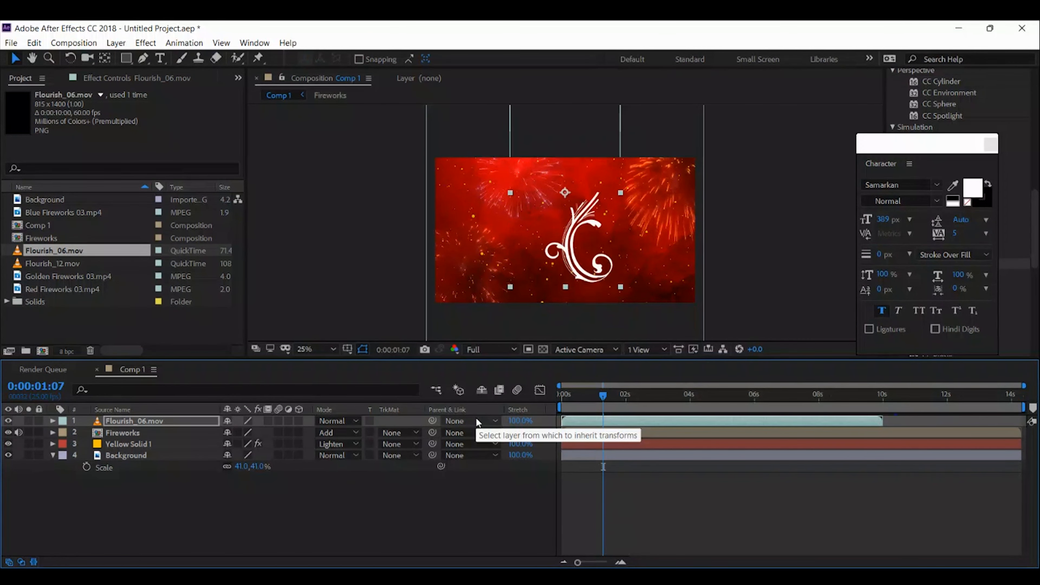
At 0:00:02:19, scale the Flourish_06.mov layer to 60% and place it in the frame's lower-right corner
{"action": "left_click_drag", "start_coordinate": [607, 389], "coordinate": [648, 399]}
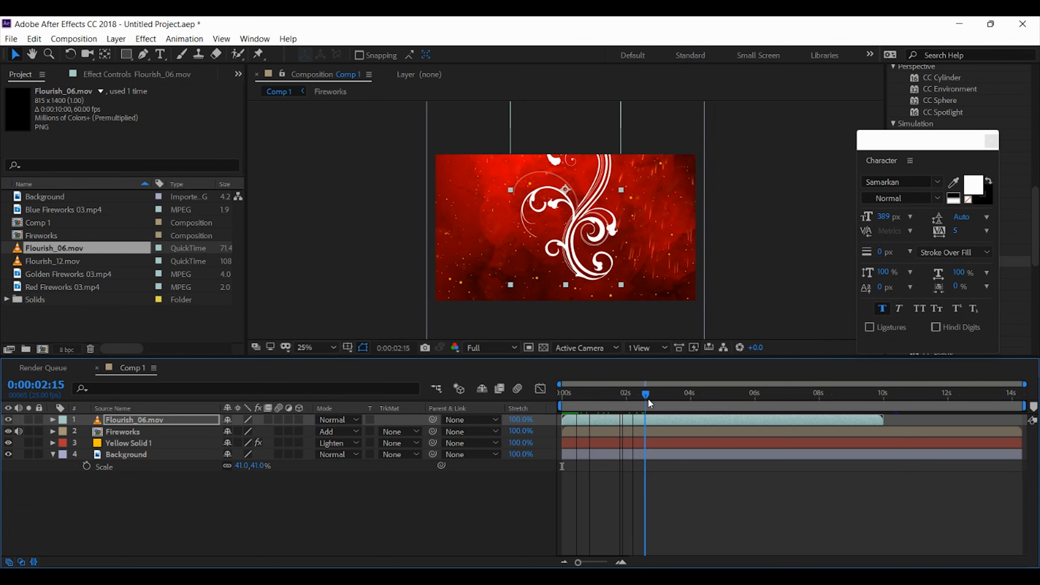
{"action": "left_click", "coordinate": [647, 421]}
{"action": "key", "text": "s"}
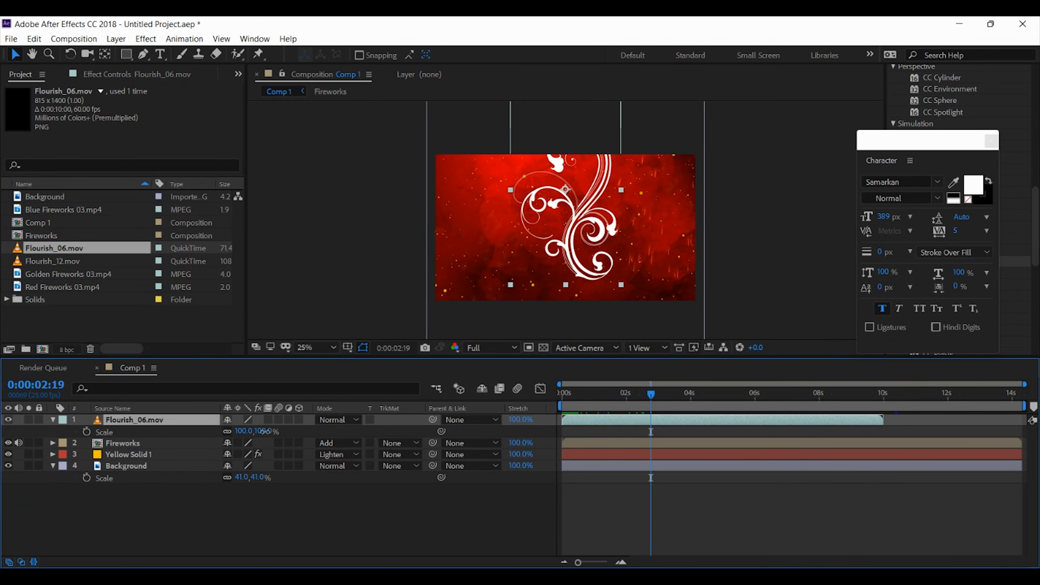
{"action": "left_click_drag", "start_coordinate": [258, 431], "coordinate": [247, 431]}
{"action": "left_click_drag", "start_coordinate": [607, 232], "coordinate": [661, 280]}
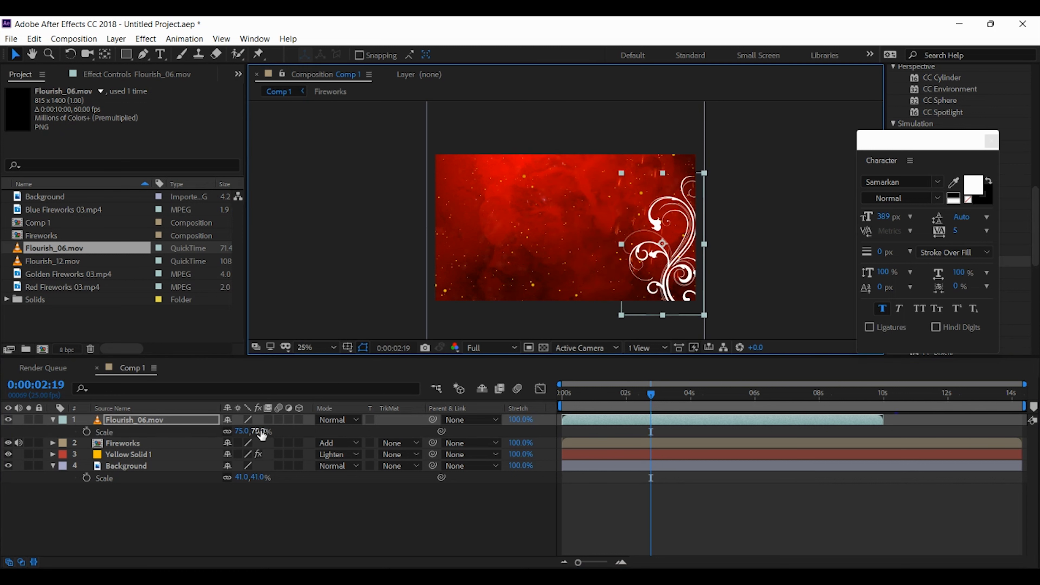
{"action": "left_click_drag", "start_coordinate": [261, 433], "coordinate": [254, 429]}
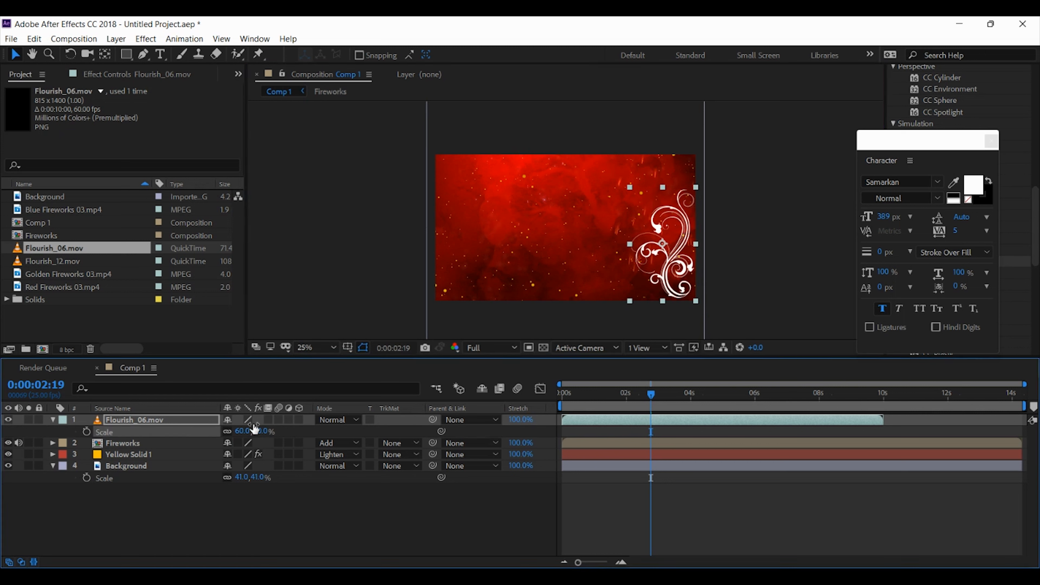
{"action": "left_click_drag", "start_coordinate": [678, 258], "coordinate": [689, 267]}
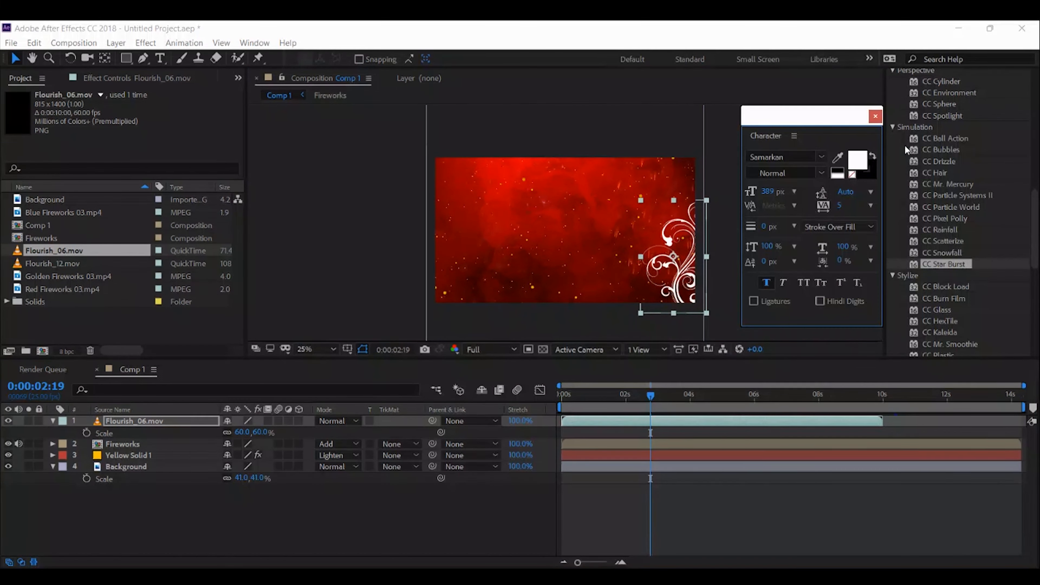
Apply the Fill effect to the Flourish_06.mov layer and change its colour to golden yellow
{"action": "left_click_drag", "start_coordinate": [806, 120], "coordinate": [793, 105]}
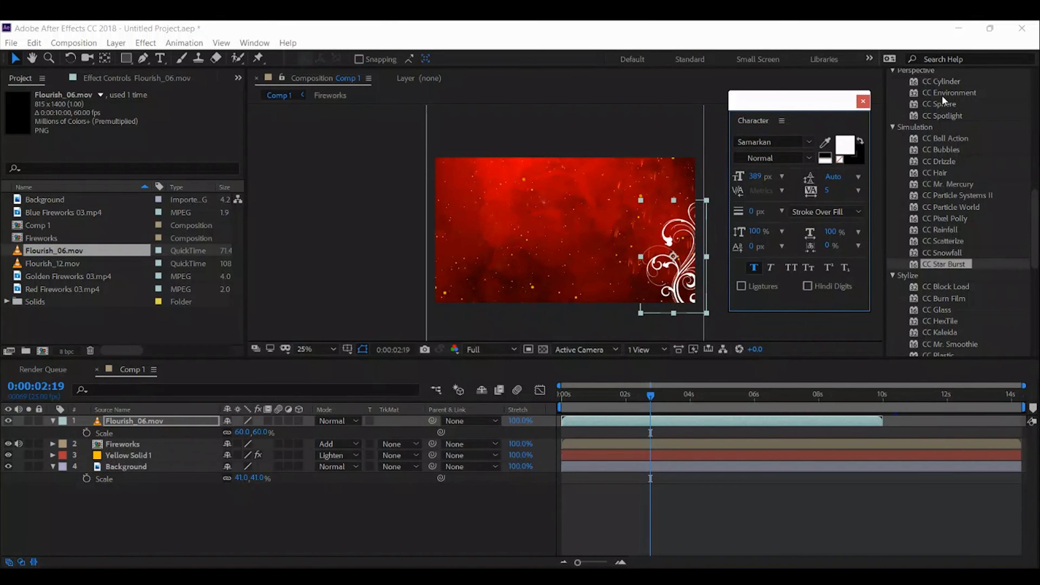
{"action": "scroll", "coordinate": [988, 185], "scroll_direction": "up", "scroll_amount": 10}
{"action": "left_click_drag", "start_coordinate": [924, 96], "coordinate": [802, 95]}
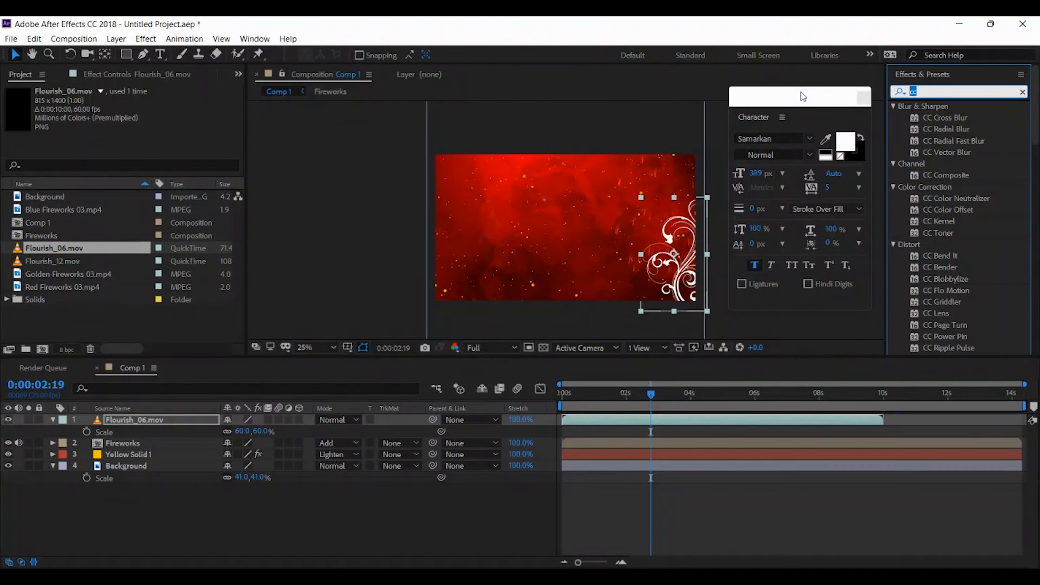
{"action": "type", "text": "fill"}
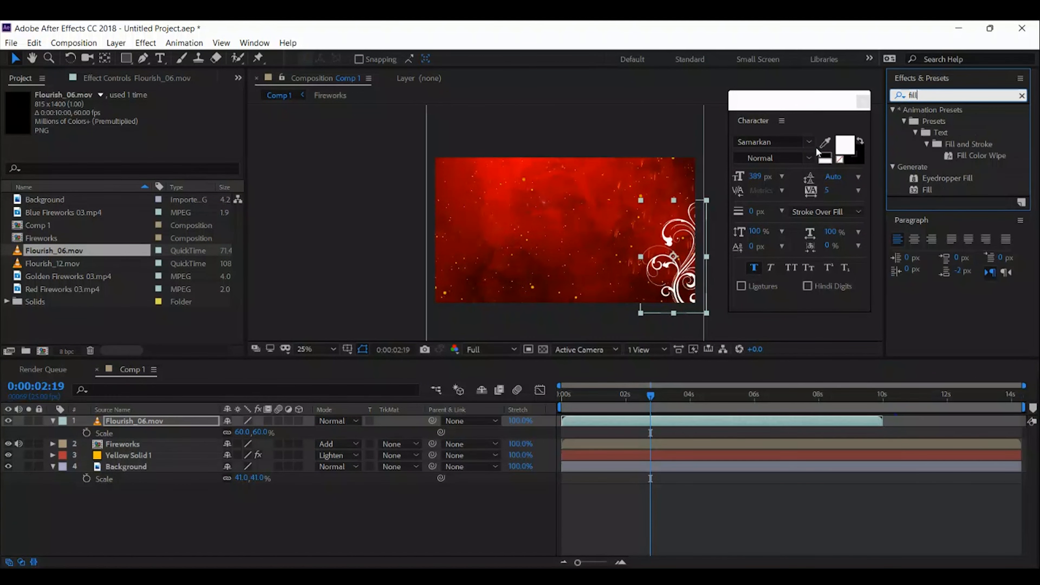
{"action": "left_click_drag", "start_coordinate": [936, 187], "coordinate": [143, 423]}
{"action": "left_click", "coordinate": [140, 138]}
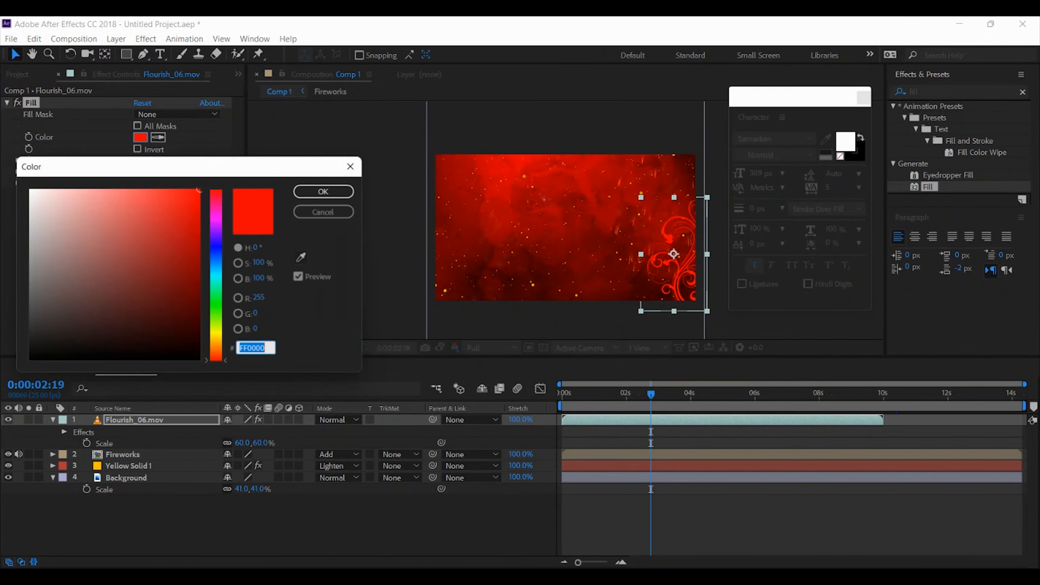
{"action": "left_click_drag", "start_coordinate": [217, 361], "coordinate": [217, 341]}
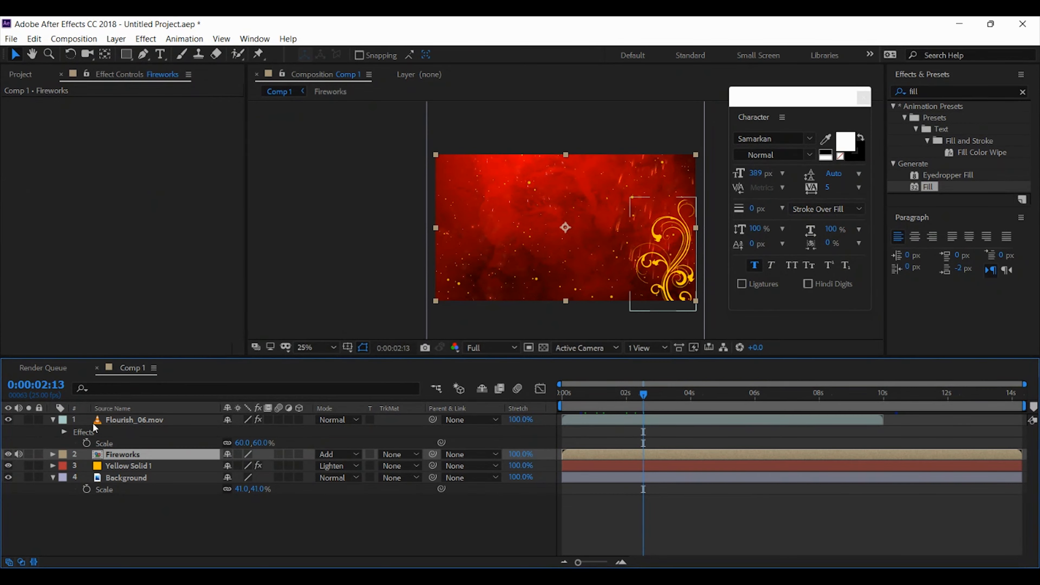
Add Flourish_12.mov from the project as the top layer above Flourish_06.mov
{"action": "left_click", "coordinate": [26, 75]}
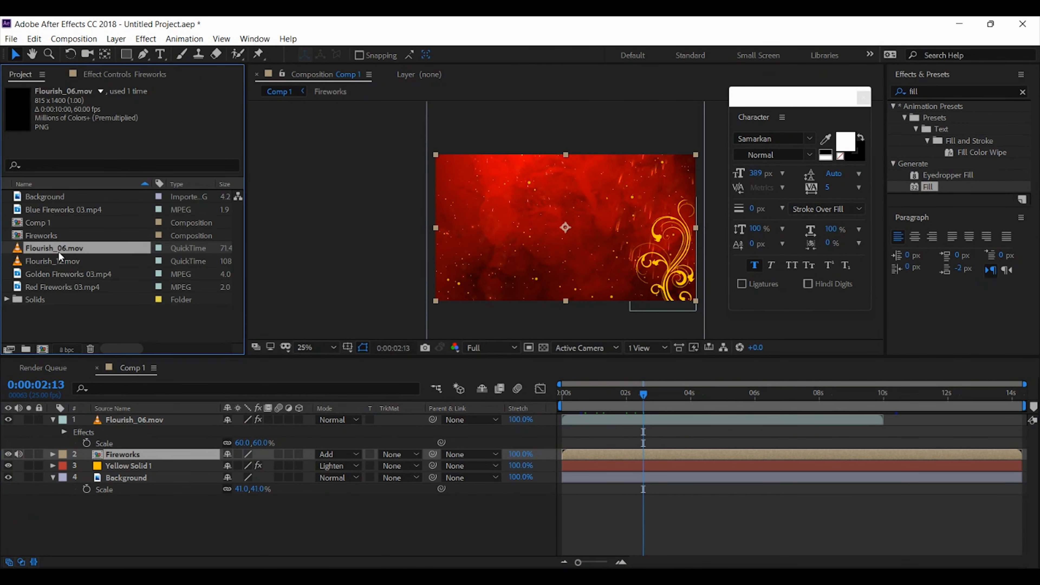
{"action": "left_click", "coordinate": [60, 261]}
{"action": "left_click_drag", "start_coordinate": [63, 264], "coordinate": [104, 422]}
Nudge the Flourish_12.mov layer to the frame's left edge so the ornament grows from the lower-left corner
{"action": "key", "text": "shift+Left"}
{"action": "key", "text": "shift+Left"}
{"action": "key", "text": "shift+Left"}
{"action": "key", "text": "shift+Left"}
{"action": "key", "text": "shift+Left"}
{"action": "key", "text": "shift+Left"}
{"action": "key", "text": "shift+Left"}
{"action": "key", "text": "shift+Left"}
{"action": "key", "text": "shift+Left"}
{"action": "key", "text": "shift+Left"}
{"action": "key", "text": "shift+Left"}
{"action": "key", "text": "shift+Left"}
{"action": "key", "text": "shift+Left"}
{"action": "key", "text": "shift+Left"}
{"action": "key", "text": "shift+Left"}
{"action": "key", "text": "shift+Left"}
{"action": "key", "text": "shift+Left"}
{"action": "key", "text": "shift+Left"}
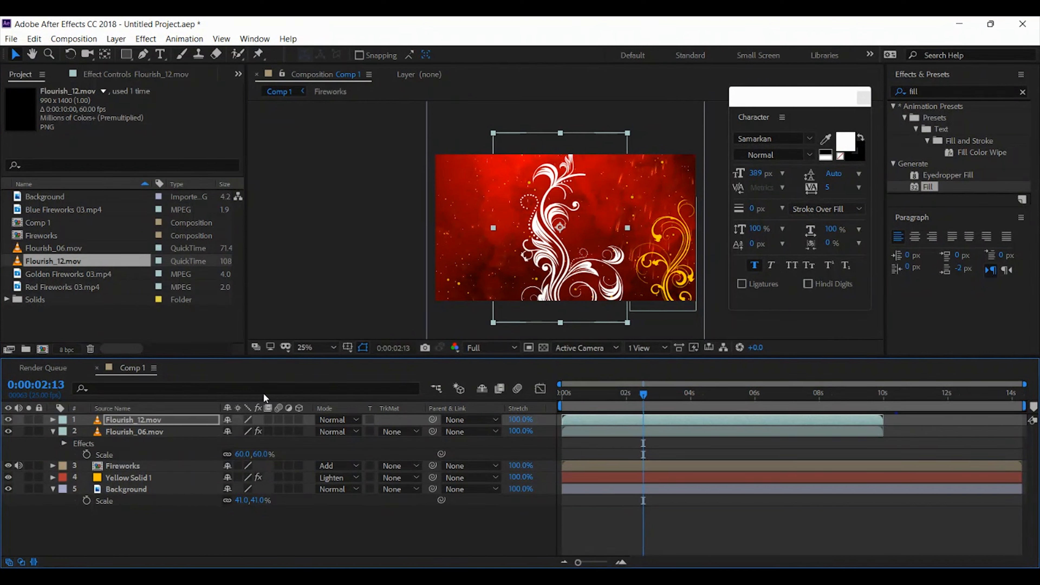
{"action": "key", "text": "shift+Left"}
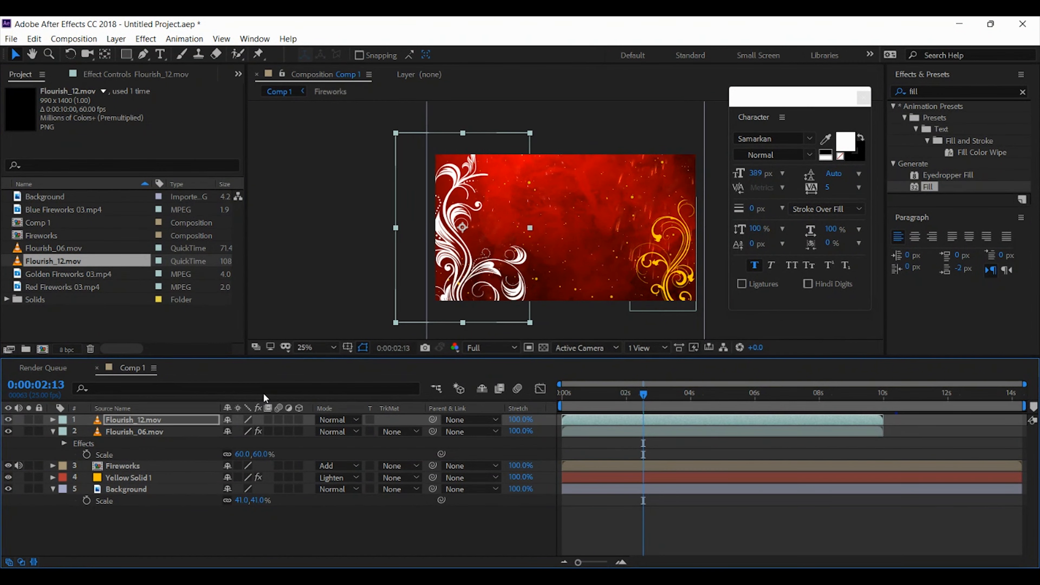
{"action": "key", "text": "shift+Up"}
{"action": "key", "text": "shift+Up"}
{"action": "key", "text": "shift+Up"}
{"action": "key", "text": "shift+Left"}
{"action": "key", "text": "shift+Left"}
{"action": "key", "text": "shift+Down"}
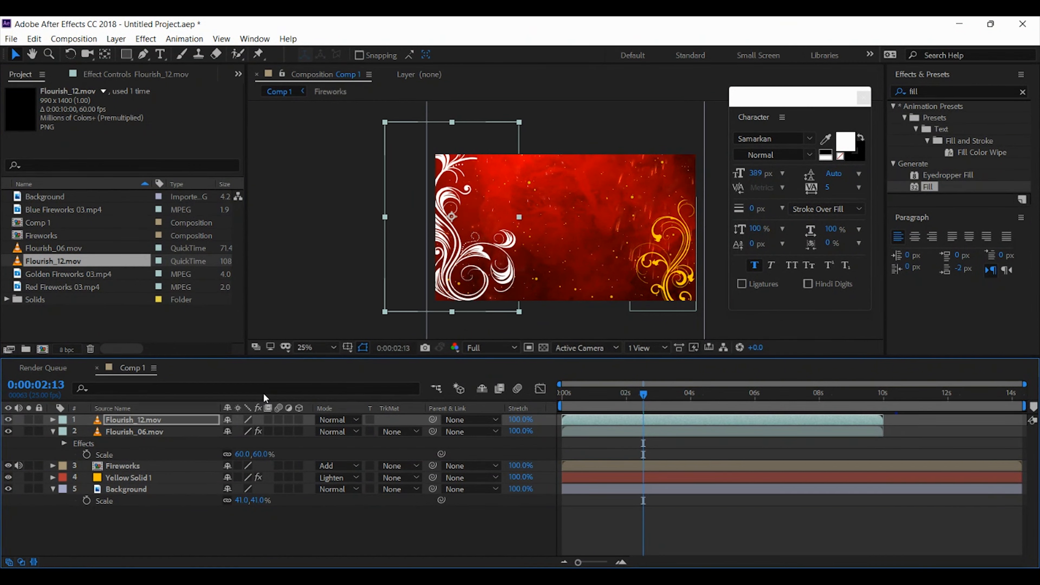
{"action": "key", "text": "shift+Down"}
{"action": "key", "text": "shift+Right"}
{"action": "key", "text": "shift+Right"}
{"action": "key", "text": "shift+Left"}
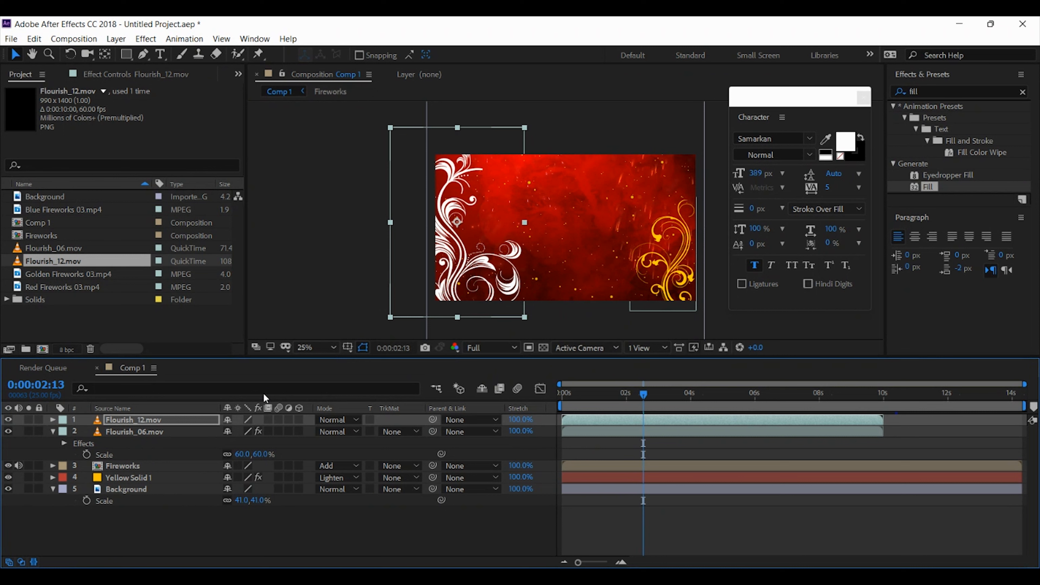
{"action": "key", "text": "shift+Left"}
{"action": "key", "text": "shift+Left"}
Copy the golden Fill effect from the Flourish_06.mov layer to the Flourish_12.mov layer
{"action": "key", "text": "F3"}
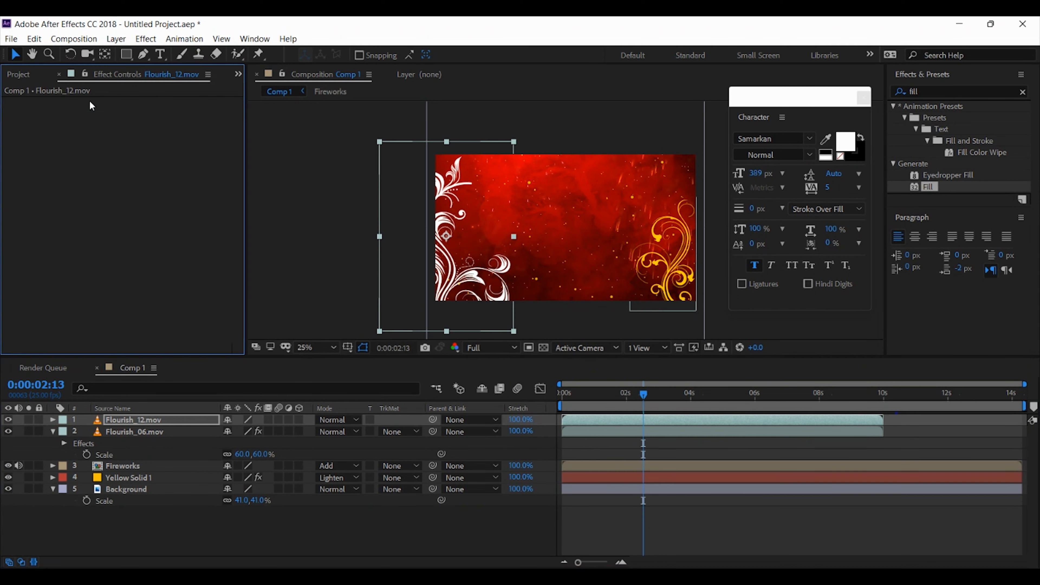
{"action": "left_click", "coordinate": [148, 432]}
{"action": "left_click", "coordinate": [38, 104]}
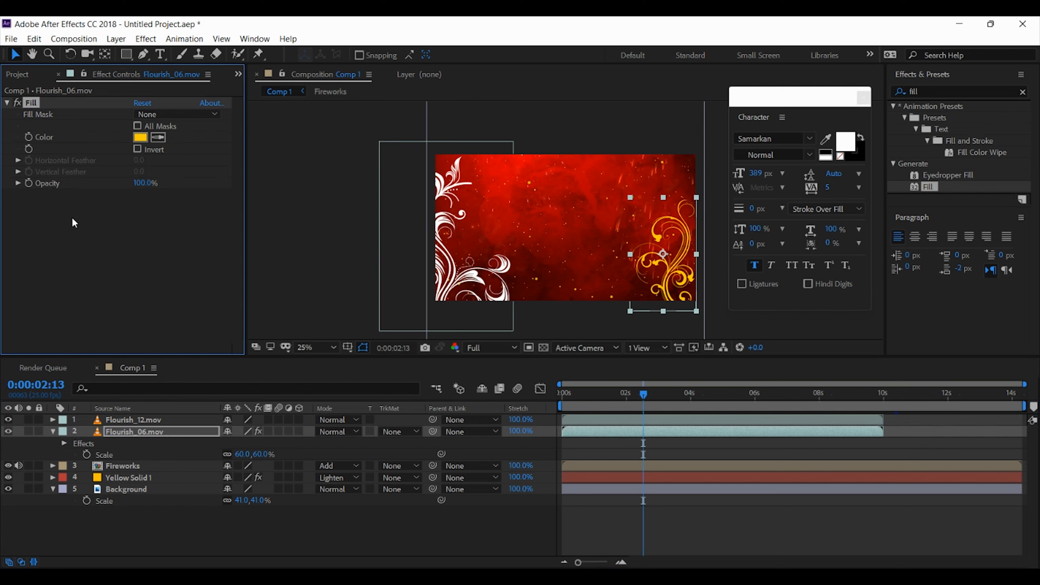
{"action": "left_click", "coordinate": [144, 418]}
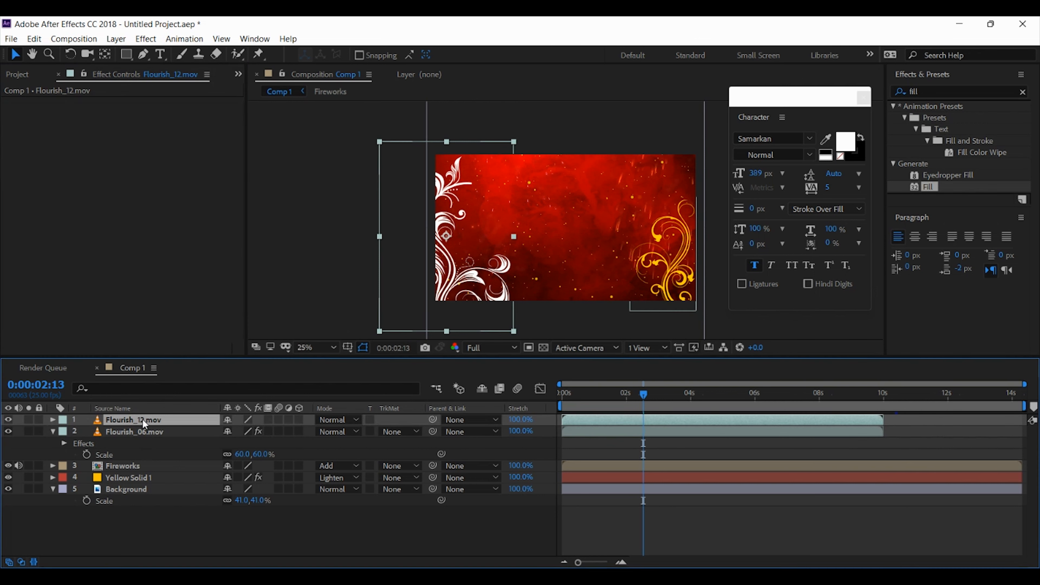
{"action": "key", "text": "ctrl+v"}
{"action": "left_click", "coordinate": [321, 256]}
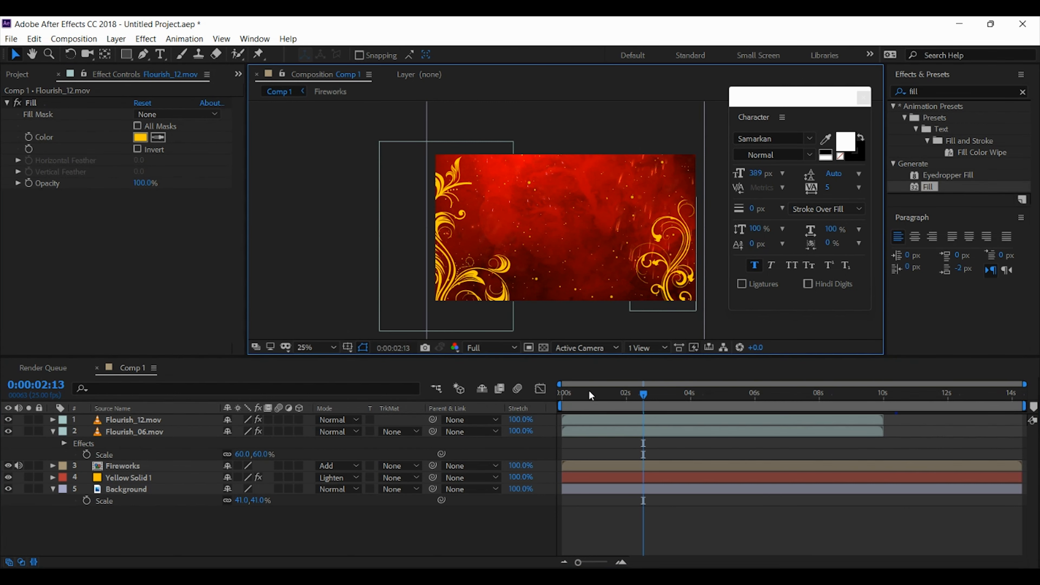
Shift the Flourish_06.mov layer later so it starts at about 1.3 seconds, and preview the staggered flourishes
{"action": "left_click_drag", "start_coordinate": [591, 395], "coordinate": [545, 385]}
{"action": "key", "text": "space"}
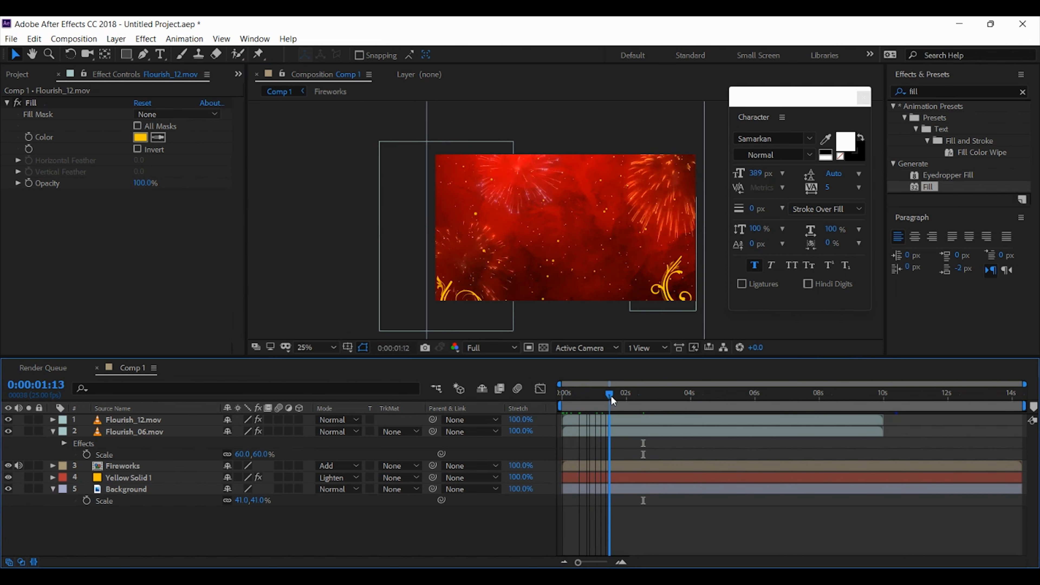
{"action": "left_click_drag", "start_coordinate": [611, 395], "coordinate": [636, 396]}
{"action": "left_click", "coordinate": [637, 432]}
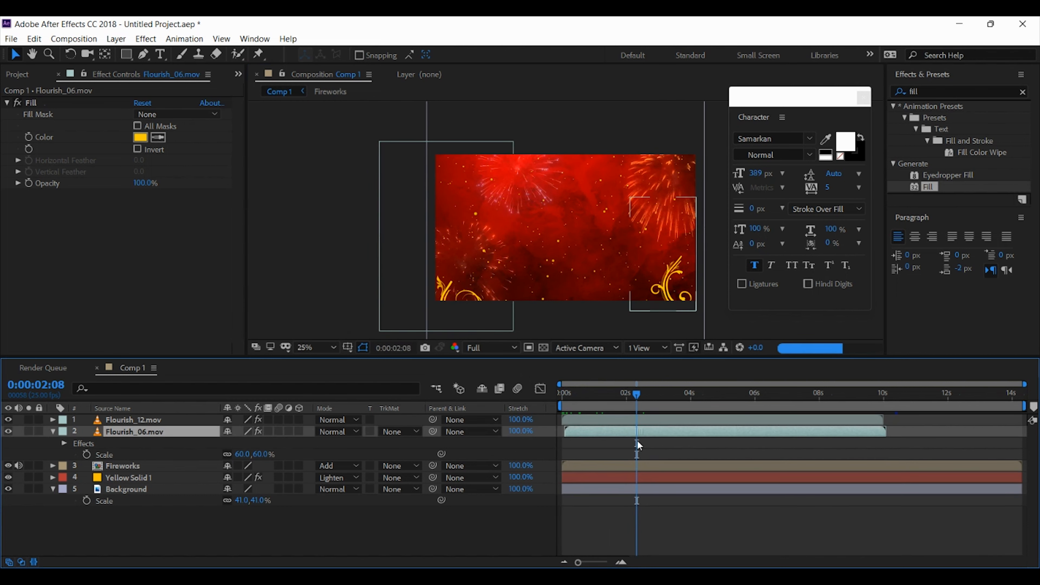
{"action": "left_click_drag", "start_coordinate": [637, 431], "coordinate": [676, 432]}
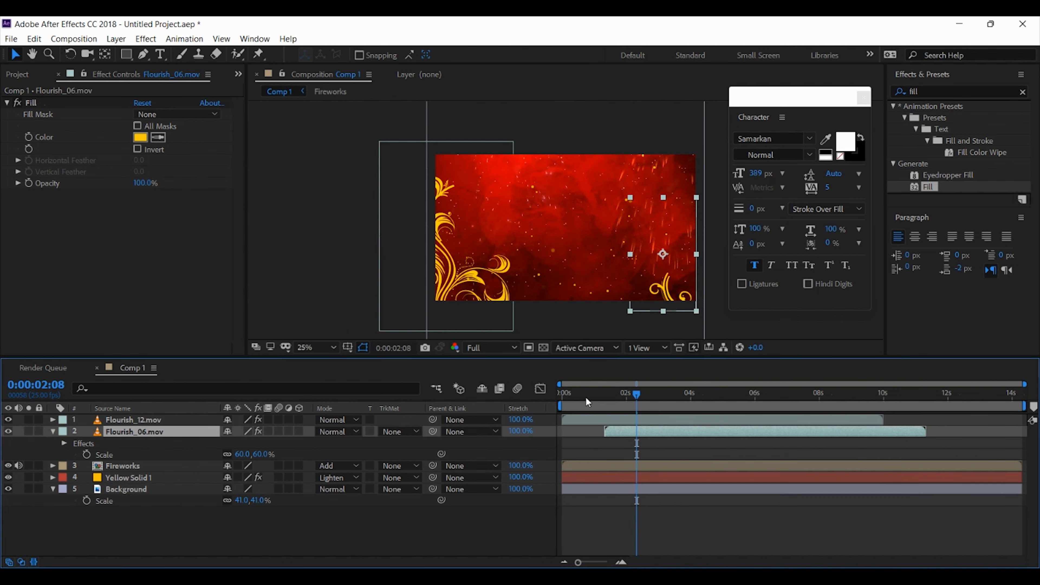
{"action": "key", "text": "space"}
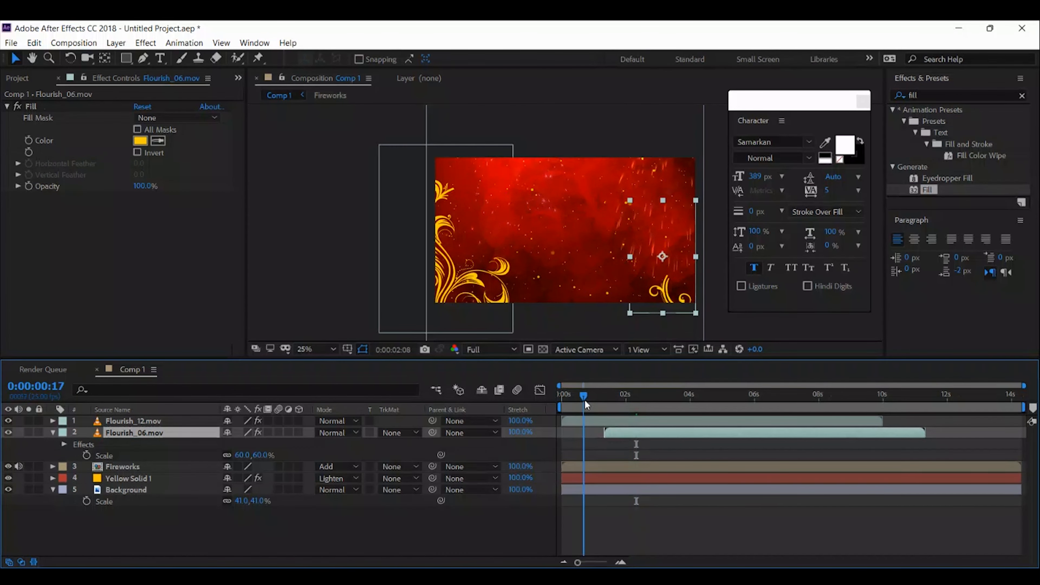
{"action": "left_click_drag", "start_coordinate": [659, 394], "coordinate": [749, 389]}
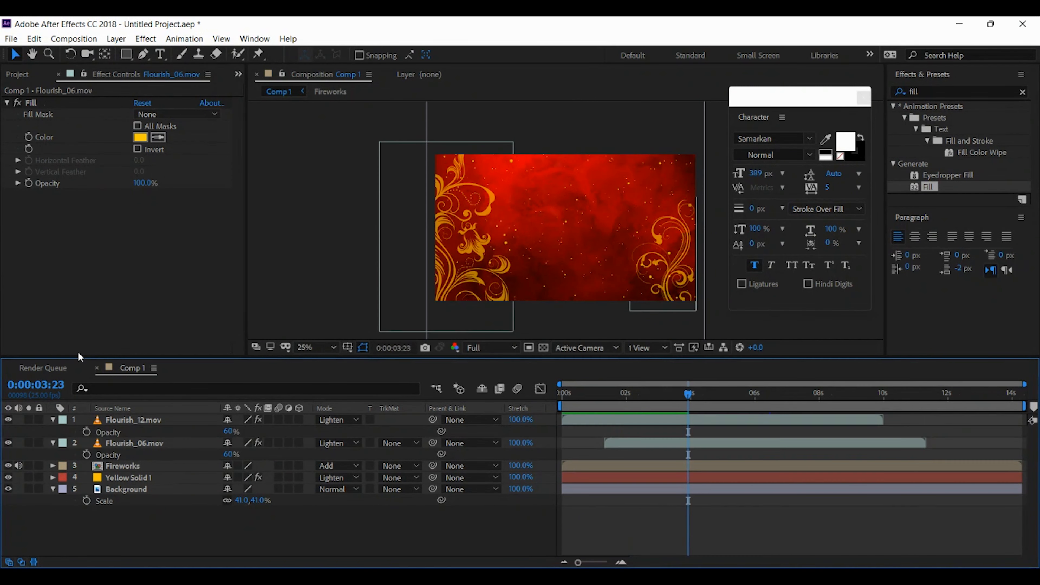
Identify the Flourish_12.mov ornament by toggling its visibility, and scale the layer down
{"action": "left_click", "coordinate": [123, 422]}
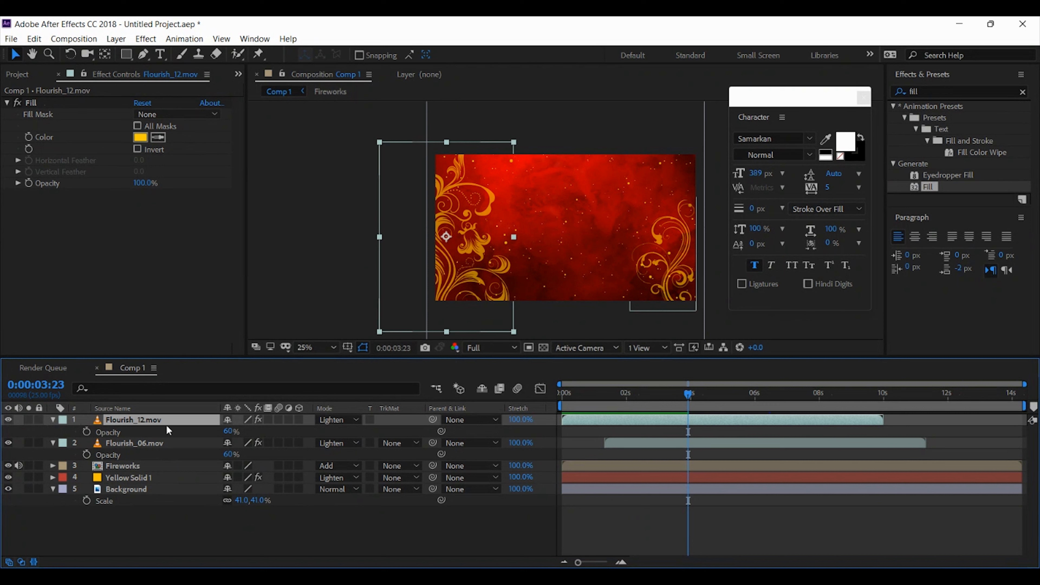
{"action": "left_click", "coordinate": [8, 420]}
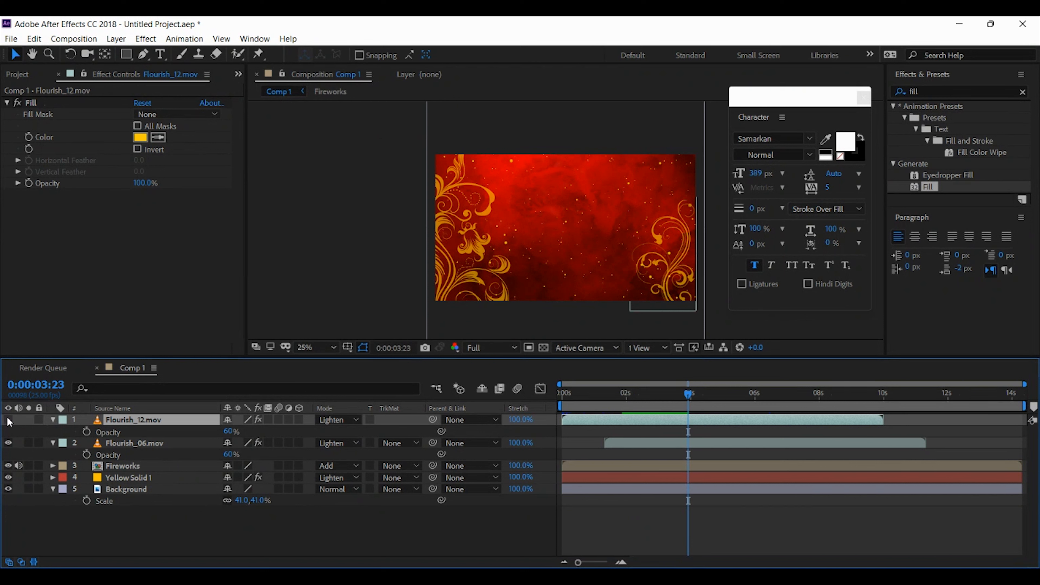
{"action": "left_click", "coordinate": [9, 419]}
{"action": "key", "text": "s"}
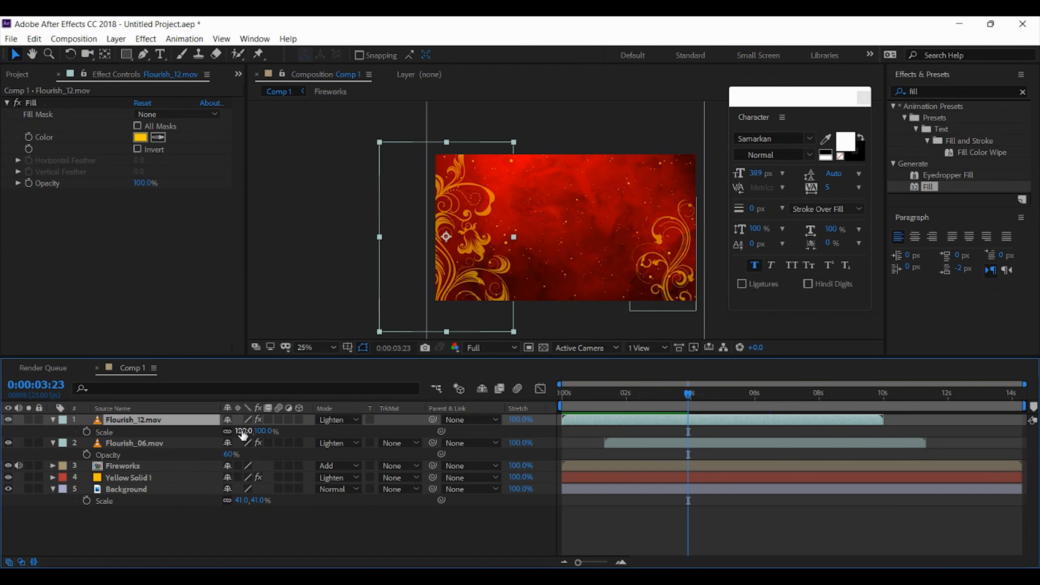
{"action": "left_click_drag", "start_coordinate": [241, 431], "coordinate": [237, 431]}
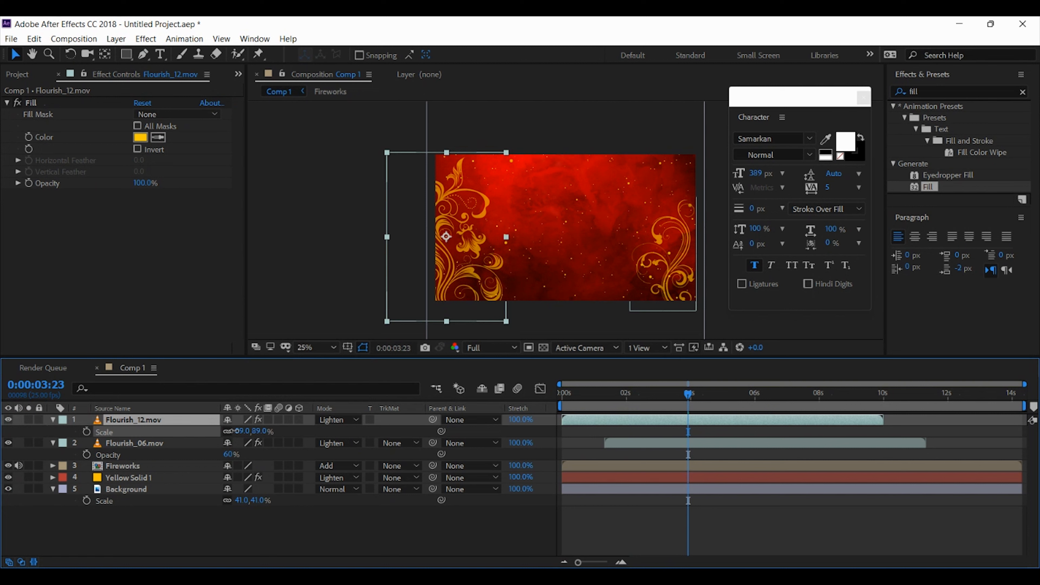
Nudge the scaled Flourish_12.mov layer outward to the frame's left edge and align it vertically with the lower-left corner
{"action": "key", "text": "shift+Left"}
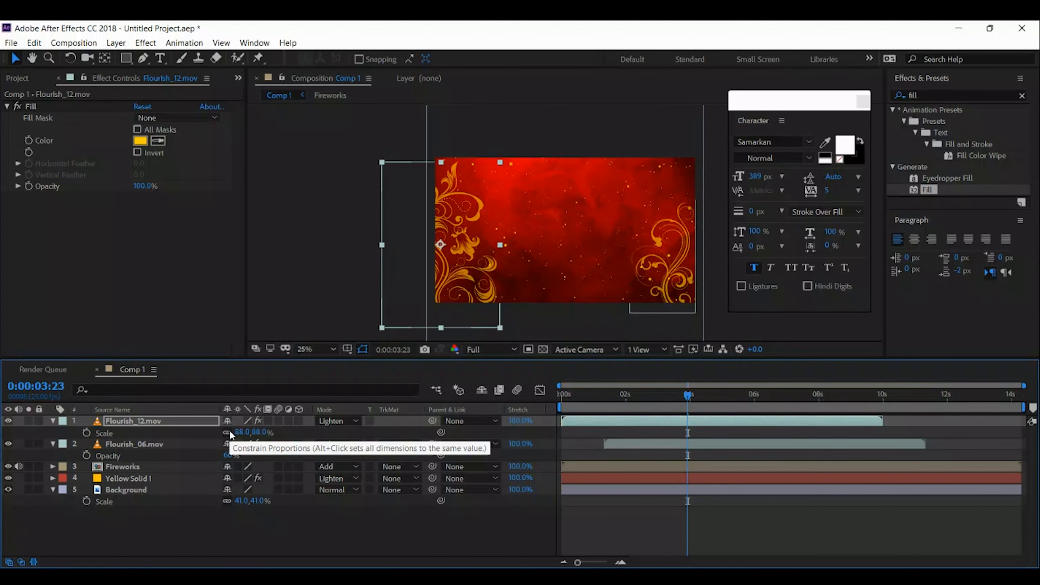
{"action": "key", "text": "shift+Up"}
{"action": "key", "text": "shift+Up"}
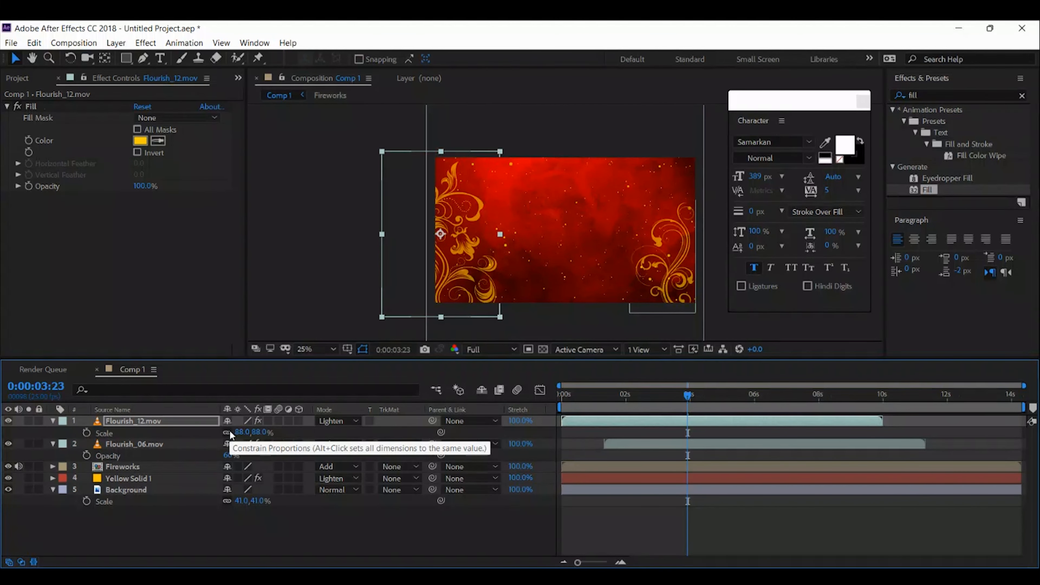
{"action": "key", "text": "shift+Down"}
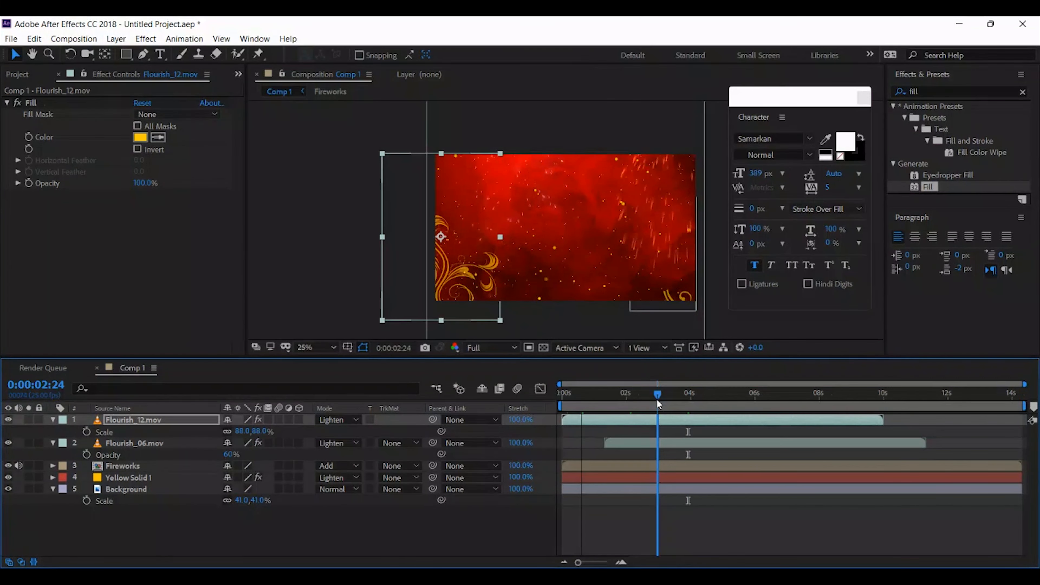
Review both flourishes along the timeline up to 0:00:09:08 with no layer selected
{"action": "left_click_drag", "start_coordinate": [657, 395], "coordinate": [688, 403]}
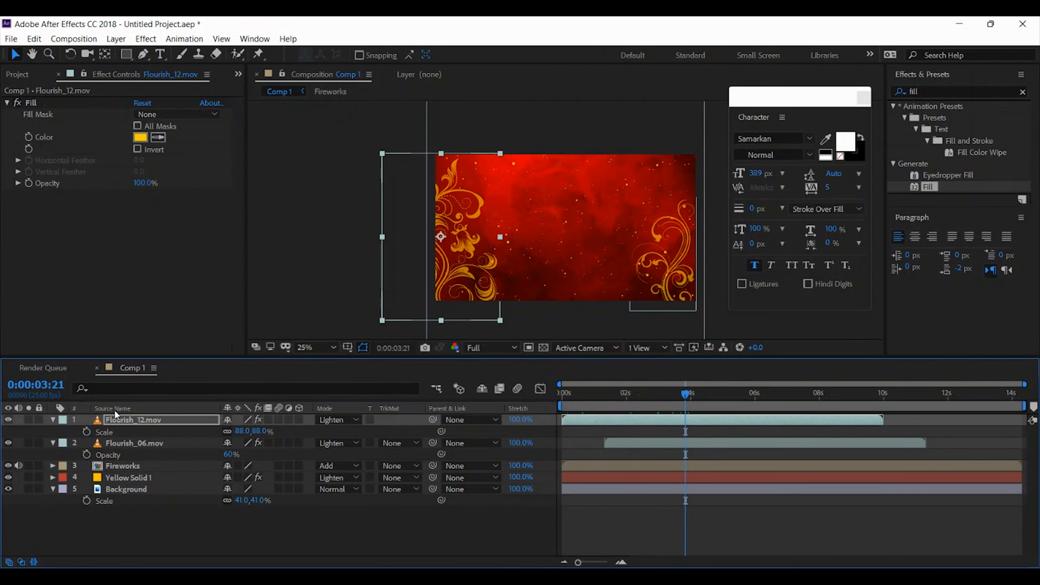
{"action": "left_click", "coordinate": [126, 421]}
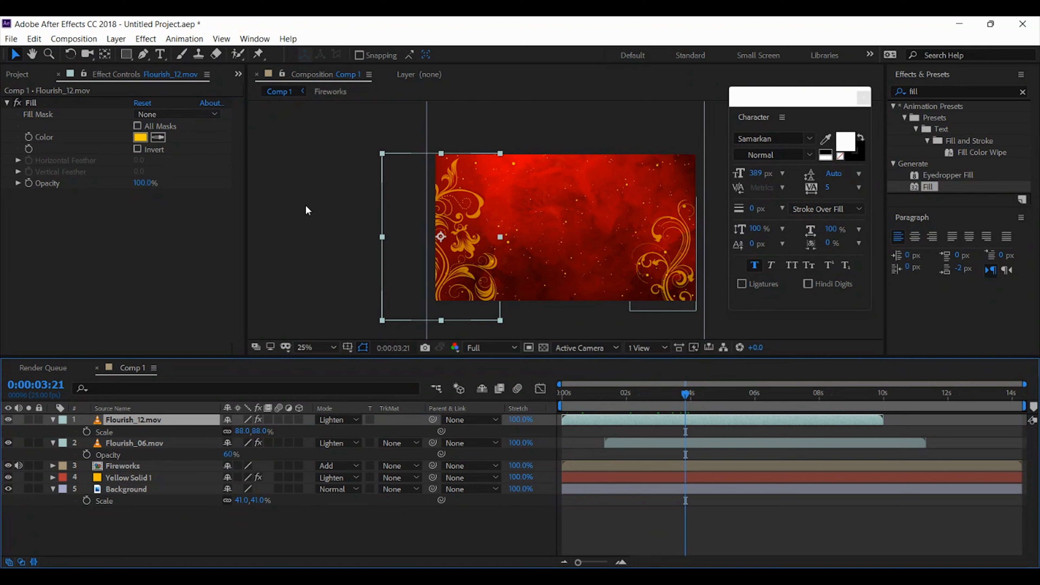
{"action": "left_click", "coordinate": [299, 208]}
{"action": "left_click", "coordinate": [299, 211]}
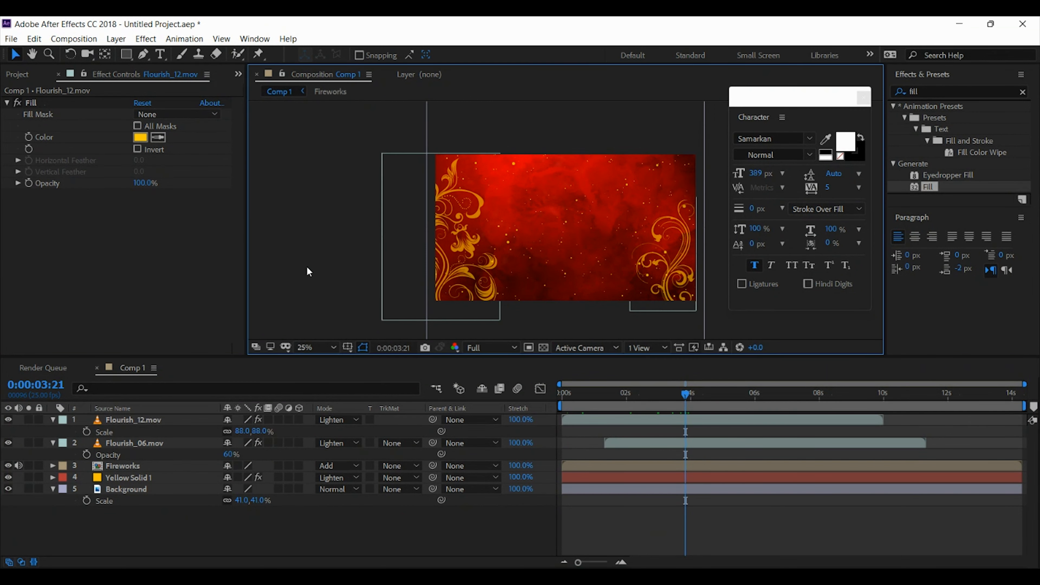
{"action": "left_click_drag", "start_coordinate": [719, 395], "coordinate": [861, 398]}
{"action": "left_click", "coordinate": [268, 182]}
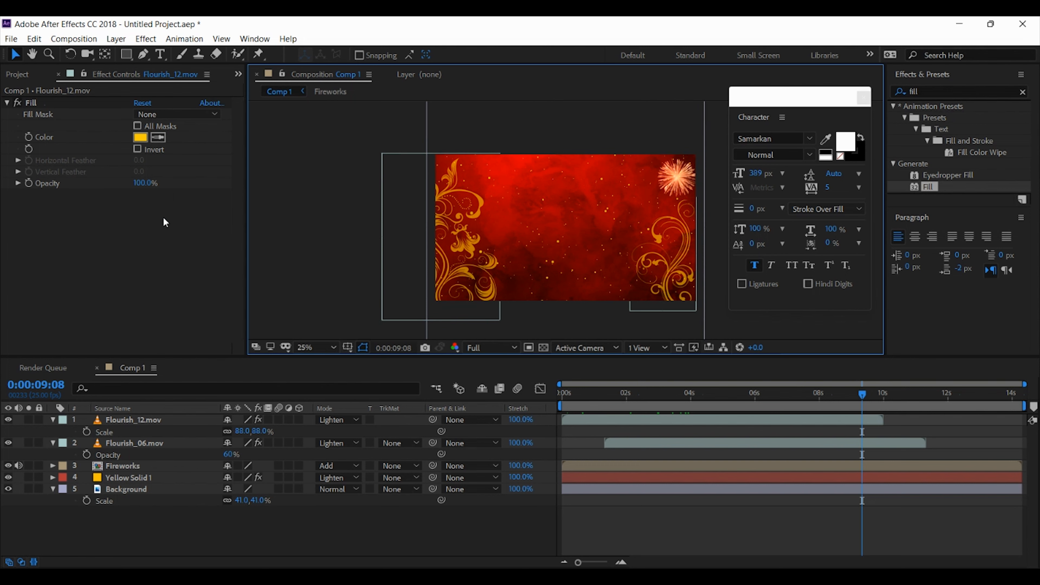
Import the Design PNG from the Diwali folder as footage
{"action": "left_click", "coordinate": [18, 75]}
{"action": "left_click", "coordinate": [72, 325]}
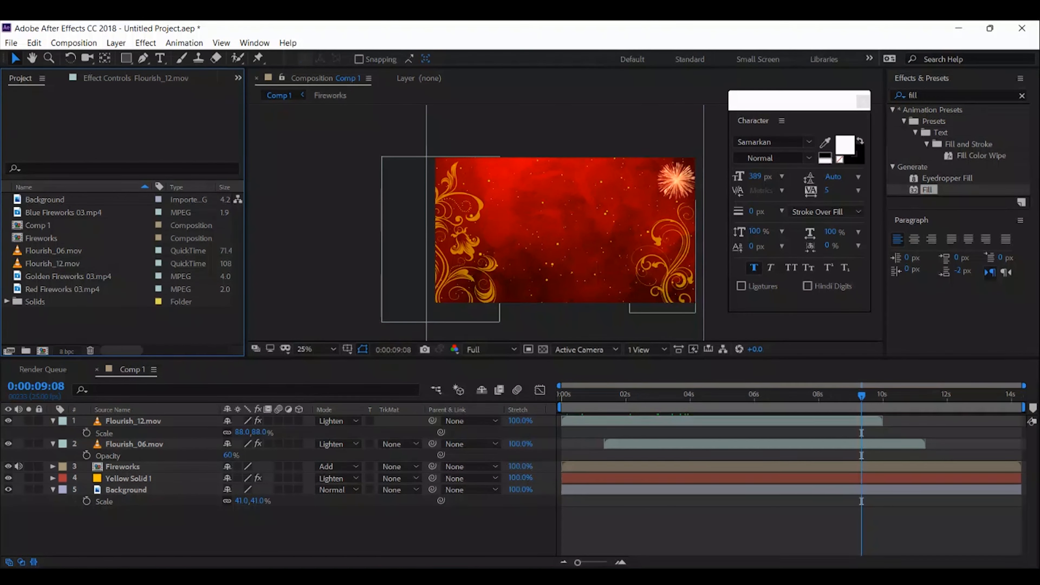
{"action": "mouse_move", "coordinate": [156, 386]}
{"action": "left_click", "coordinate": [290, 387]}
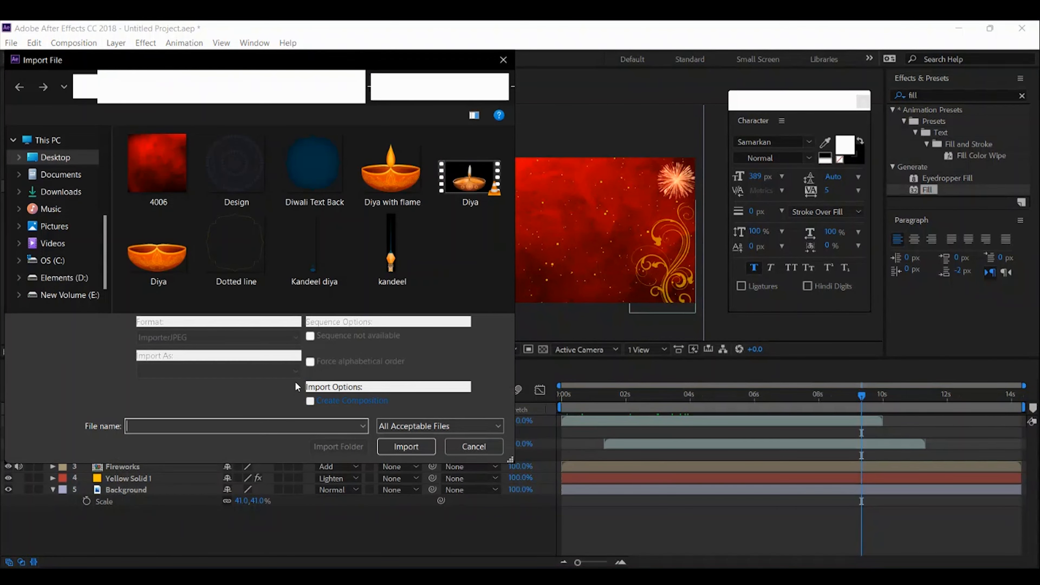
{"action": "left_click", "coordinate": [236, 168]}
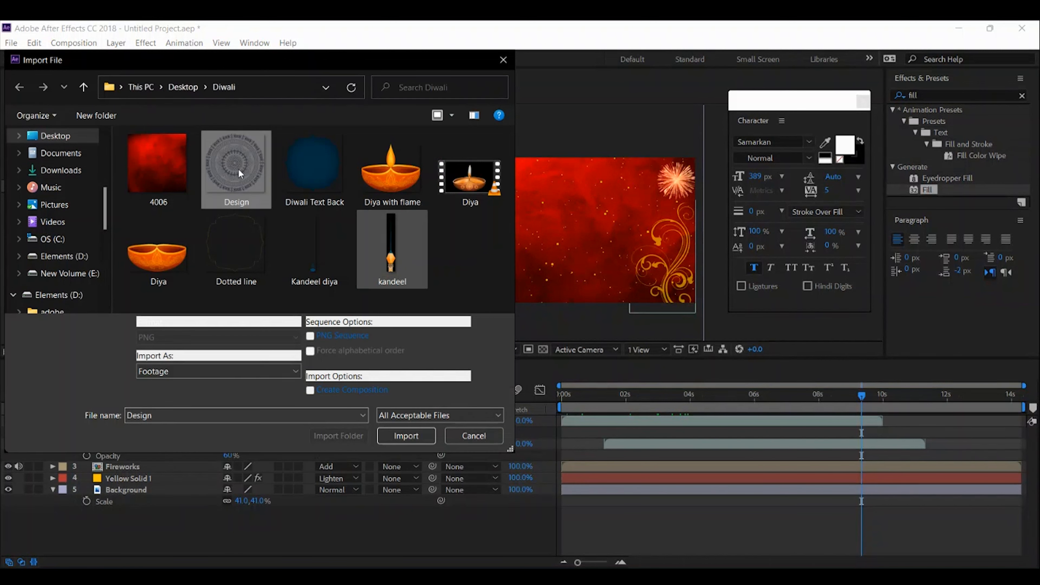
{"action": "left_click", "coordinate": [397, 436]}
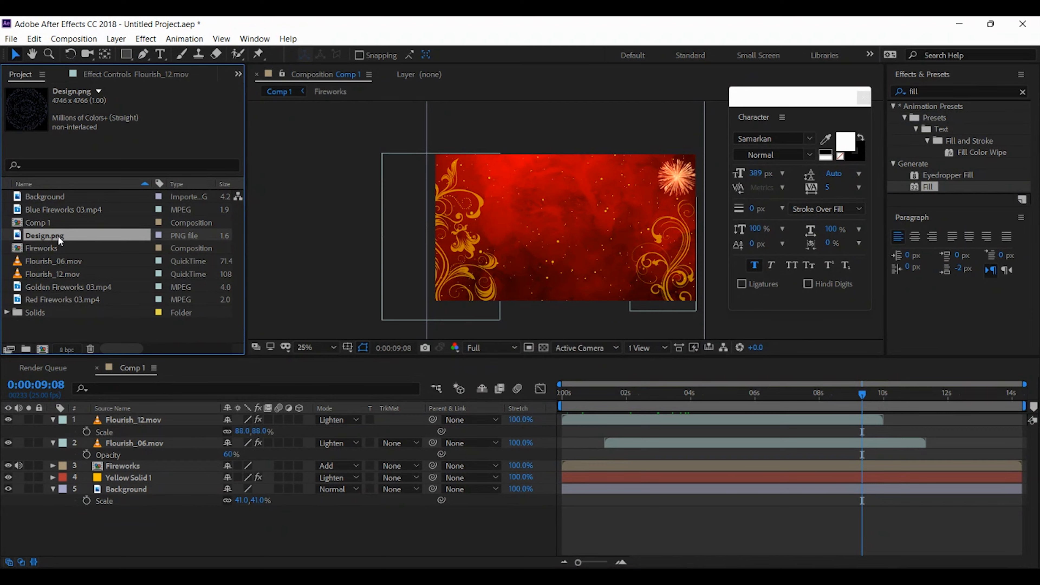
Add Design.png to the composition directly below the Flourish_12.mov layer and scale it to 22%
{"action": "left_click_drag", "start_coordinate": [117, 421], "coordinate": [117, 432]}
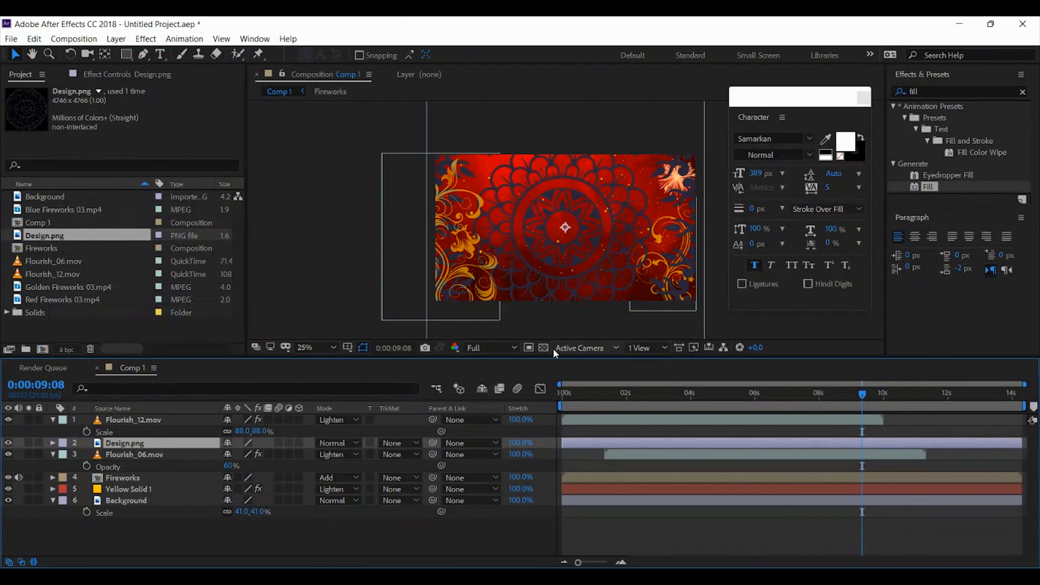
{"action": "key", "text": "s"}
{"action": "left_click_drag", "start_coordinate": [253, 454], "coordinate": [203, 452]}
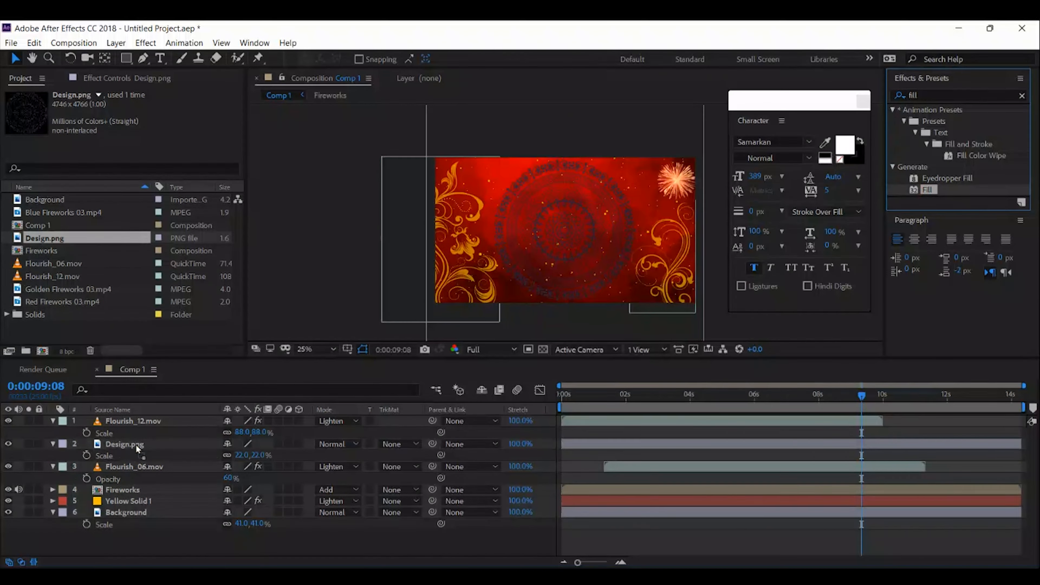
Apply the Fill effect to the Design.png layer and set its colour to white (FFFFFF)
{"action": "left_click_drag", "start_coordinate": [135, 448], "coordinate": [128, 446]}
{"action": "left_click", "coordinate": [140, 137]}
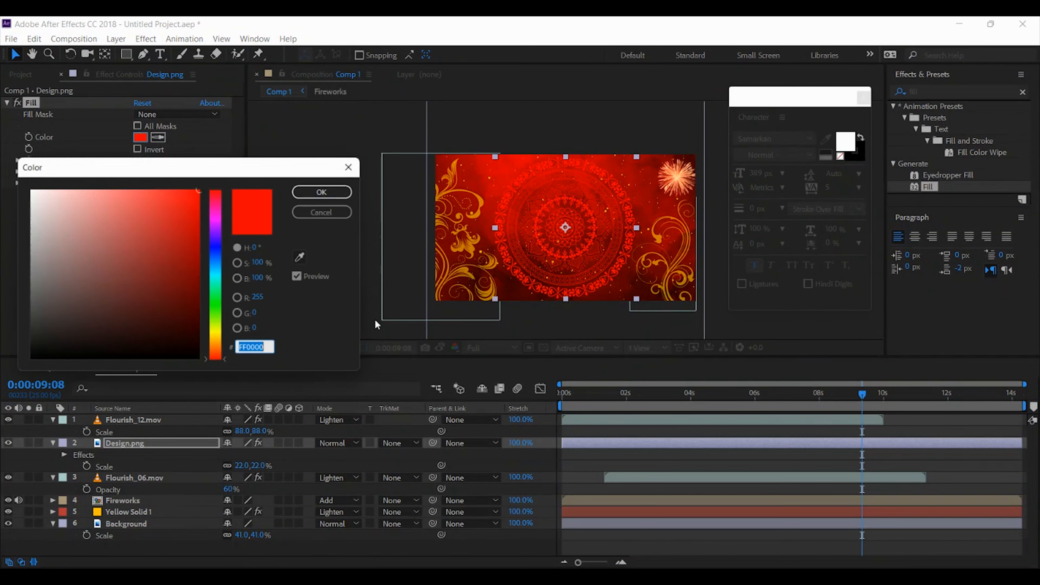
{"action": "left_click", "coordinate": [30, 189]}
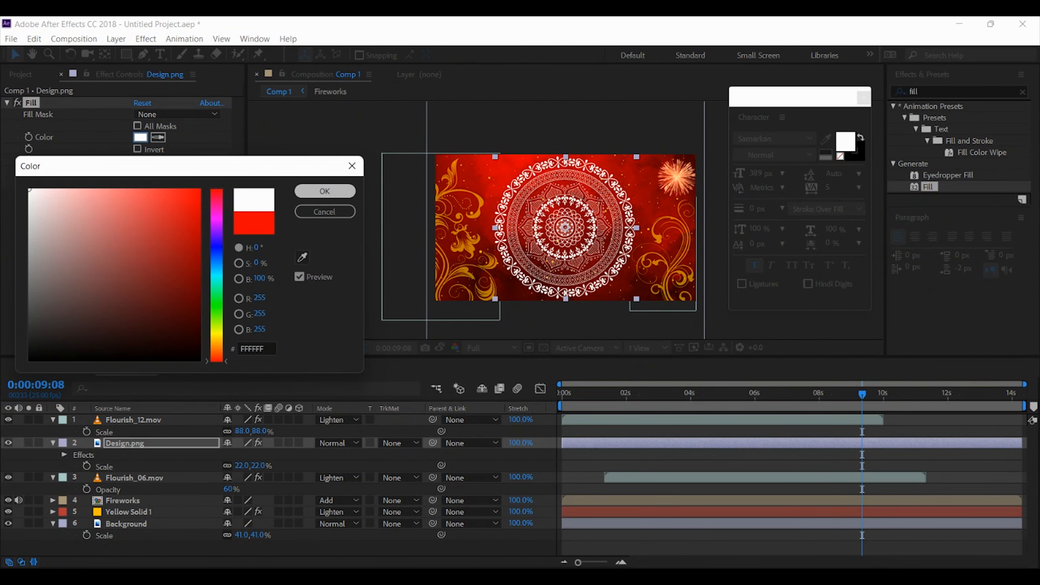
{"action": "left_click", "coordinate": [325, 191]}
{"action": "left_click", "coordinate": [317, 309]}
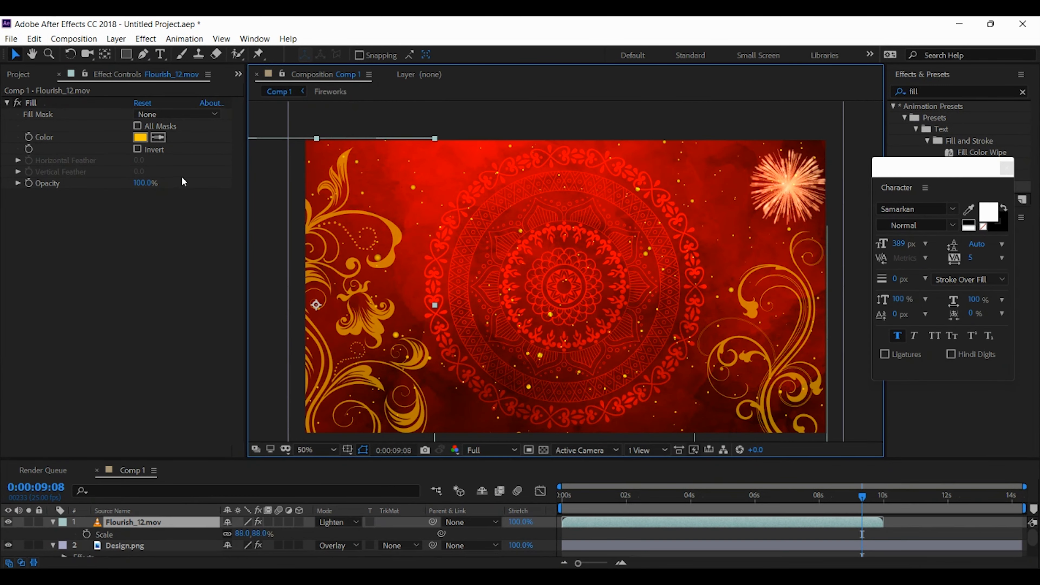
Change the Design.png layer's Fill colour to golden yellow and its blending mode to Normal
{"action": "left_click", "coordinate": [168, 545]}
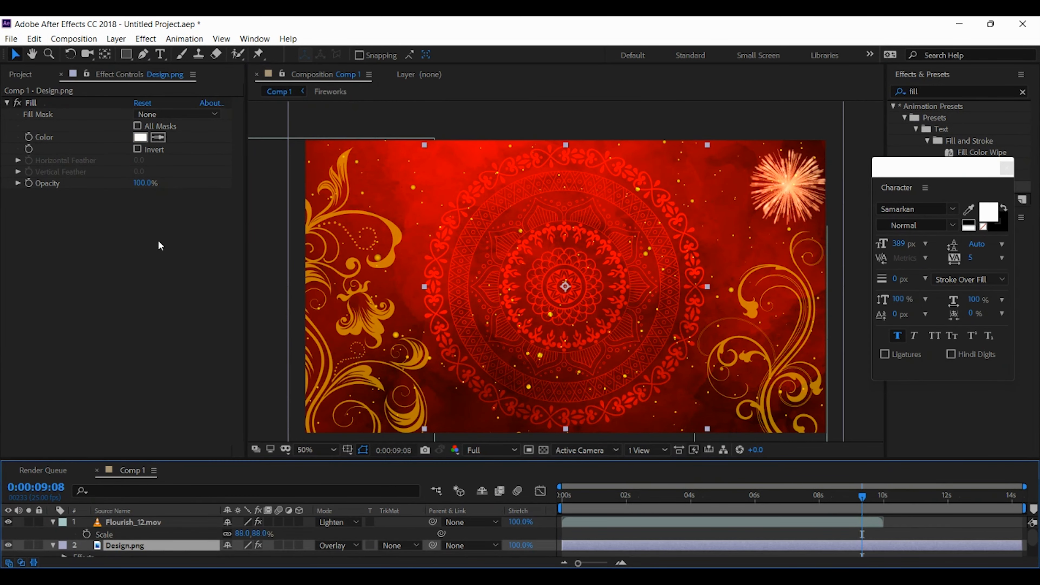
{"action": "left_click", "coordinate": [140, 137]}
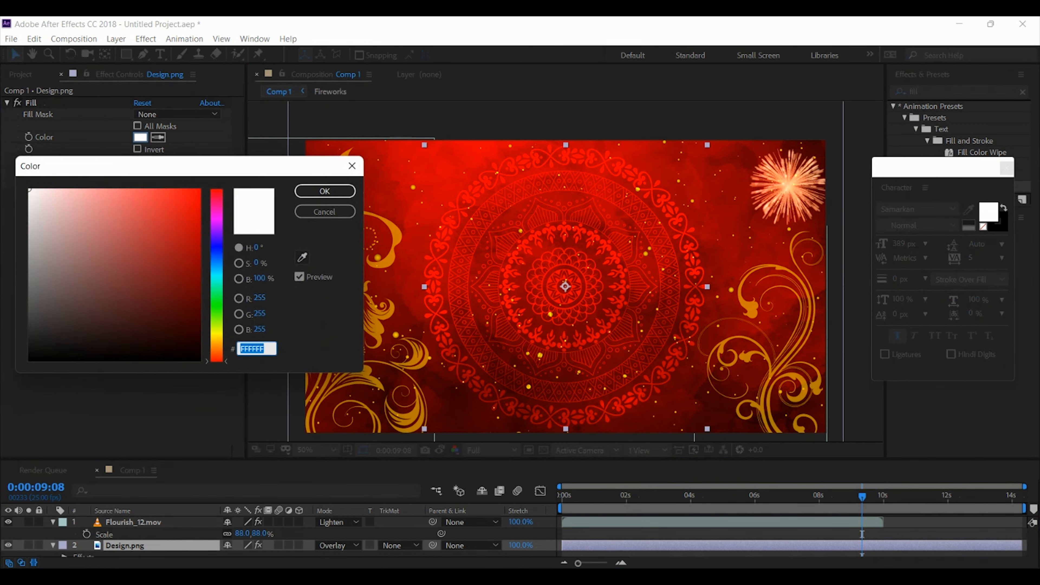
{"action": "left_click_drag", "start_coordinate": [217, 342], "coordinate": [216, 336]}
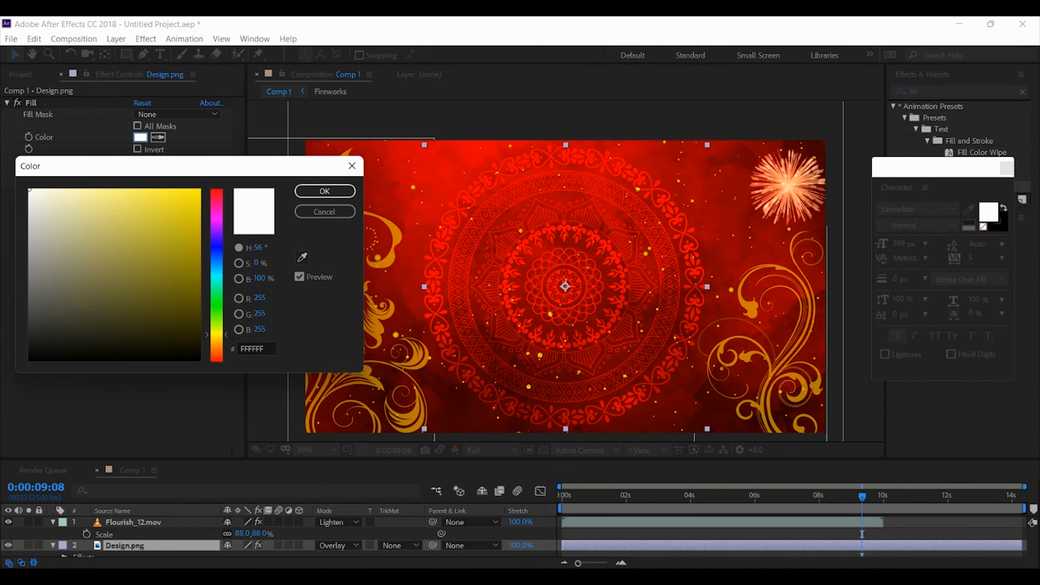
{"action": "left_click", "coordinate": [199, 190]}
{"action": "left_click", "coordinate": [325, 191]}
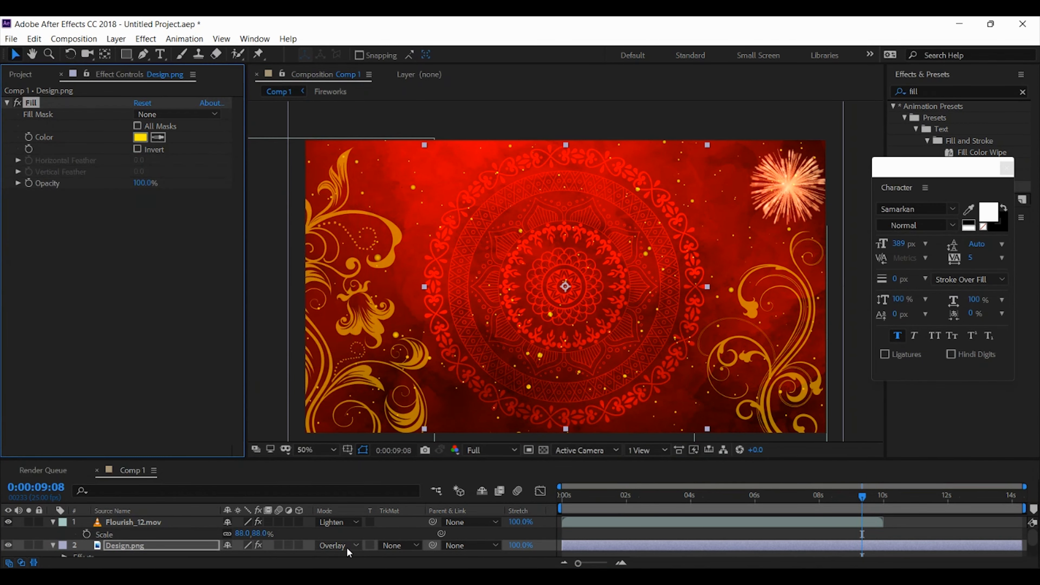
{"action": "left_click", "coordinate": [347, 548]}
{"action": "left_click", "coordinate": [224, 448]}
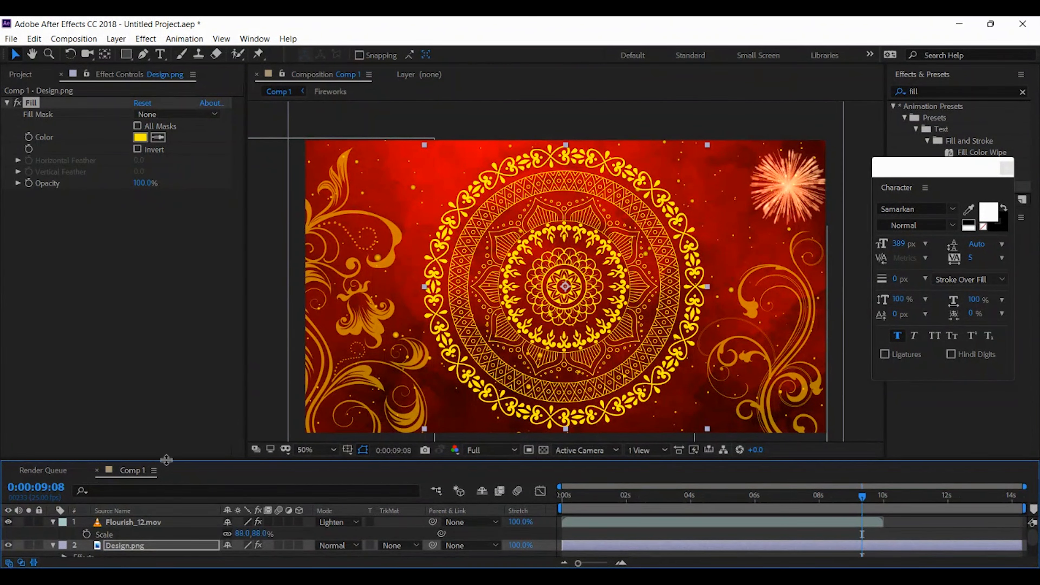
Enlarge the timeline area and set the Flourish_12.mov layer's Fill colour to white (FFFFFF)
{"action": "left_click_drag", "start_coordinate": [168, 461], "coordinate": [171, 389]}
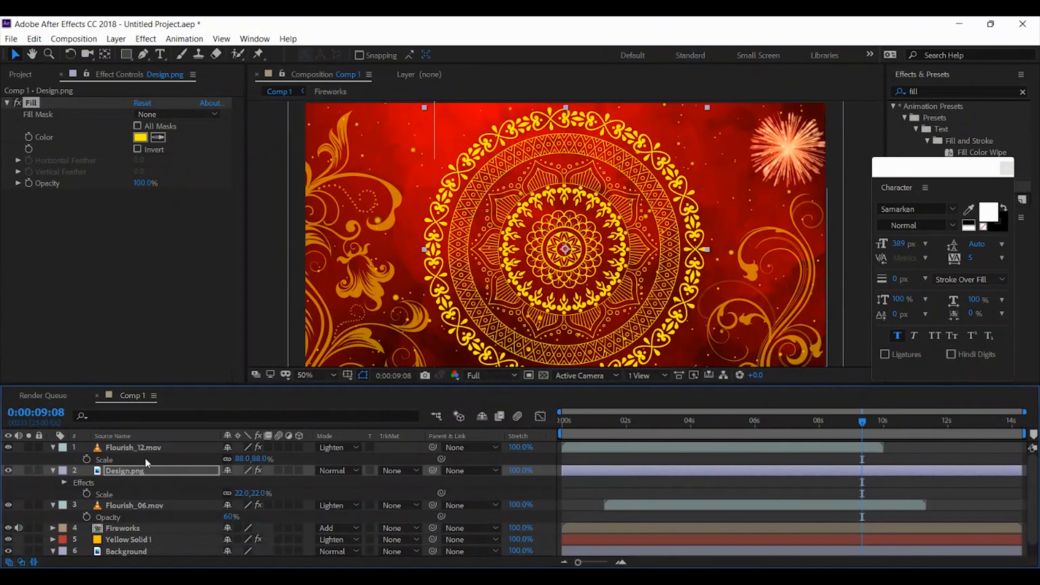
{"action": "left_click", "coordinate": [148, 448]}
{"action": "left_click", "coordinate": [140, 138]}
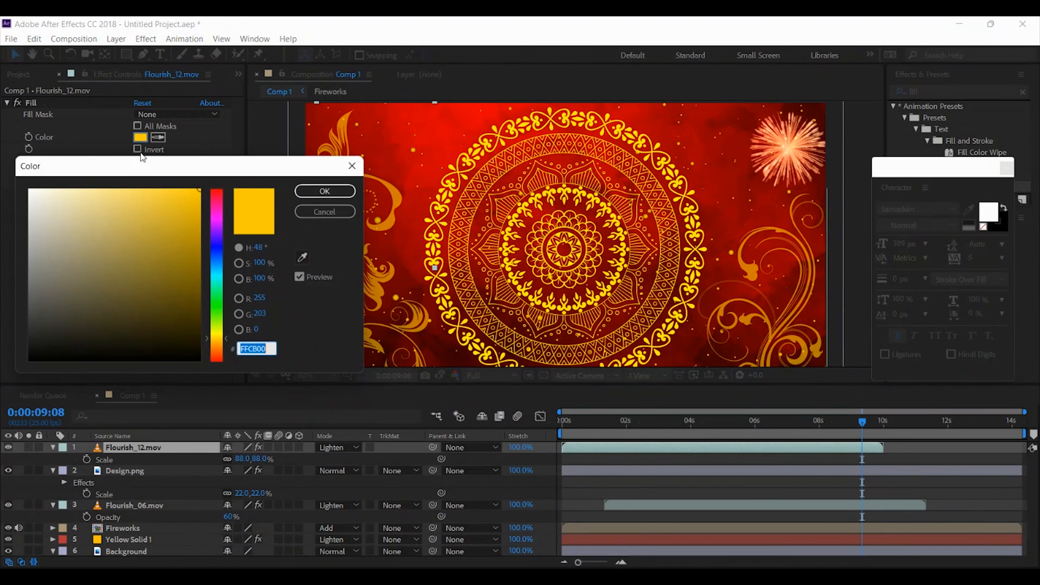
{"action": "type", "text": "FFFFFF"}
{"action": "left_click", "coordinate": [325, 191]}
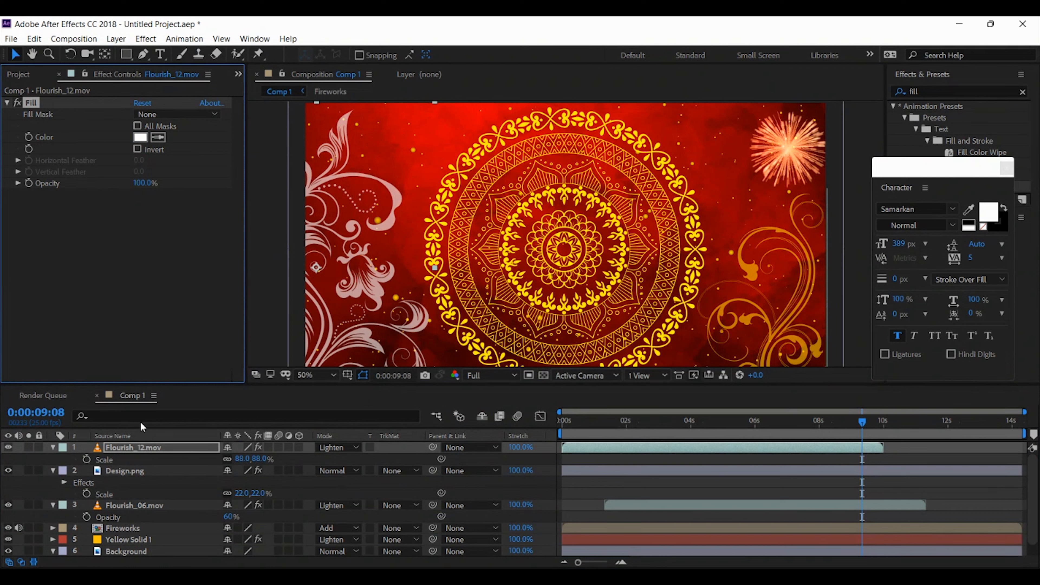
Lower the Flourish_12.mov layer's opacity to 19%
{"action": "left_click", "coordinate": [144, 446]}
{"action": "key", "text": "t"}
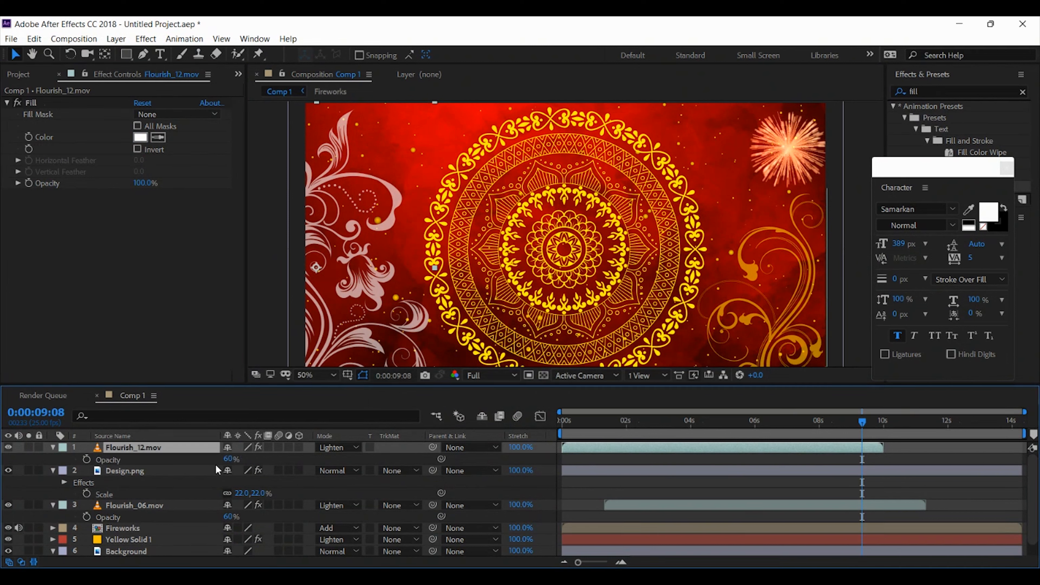
{"action": "left_click_drag", "start_coordinate": [229, 465], "coordinate": [200, 461]}
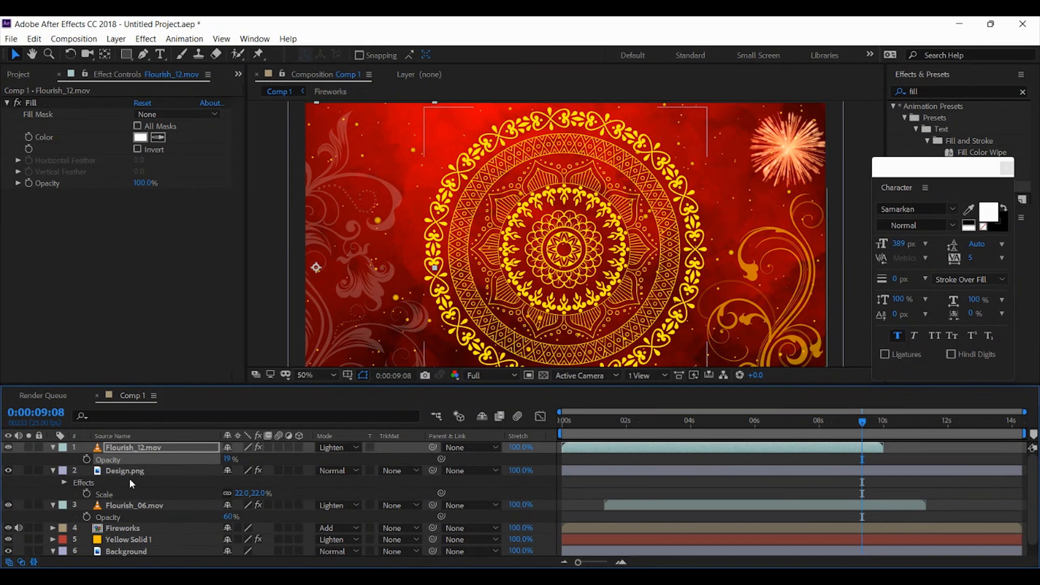
Change the Flourish_06.mov layer's Fill colour to white
{"action": "left_click", "coordinate": [128, 505]}
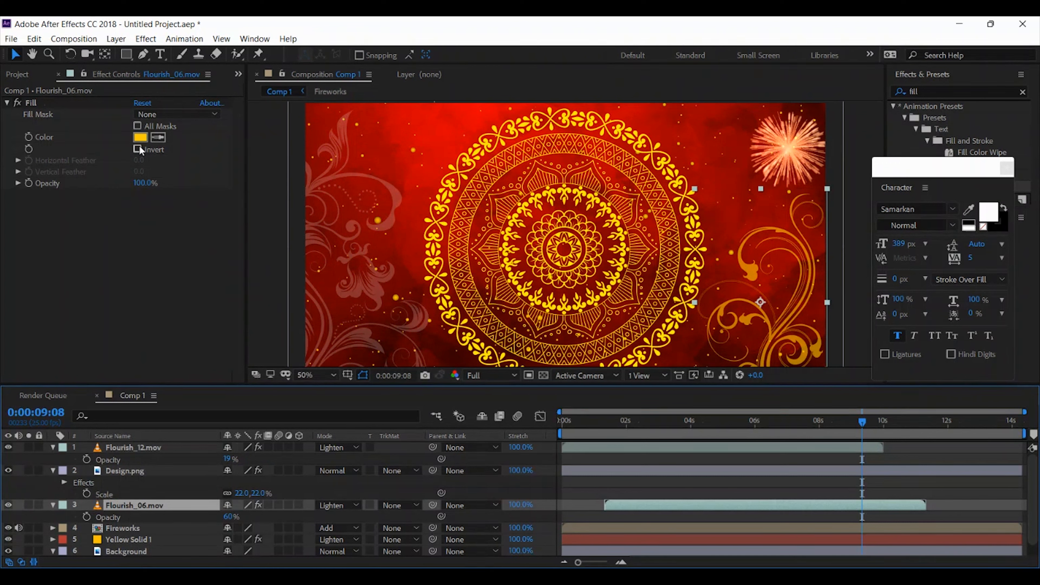
{"action": "left_click", "coordinate": [140, 138]}
{"action": "left_click", "coordinate": [29, 190]}
{"action": "left_click", "coordinate": [325, 191]}
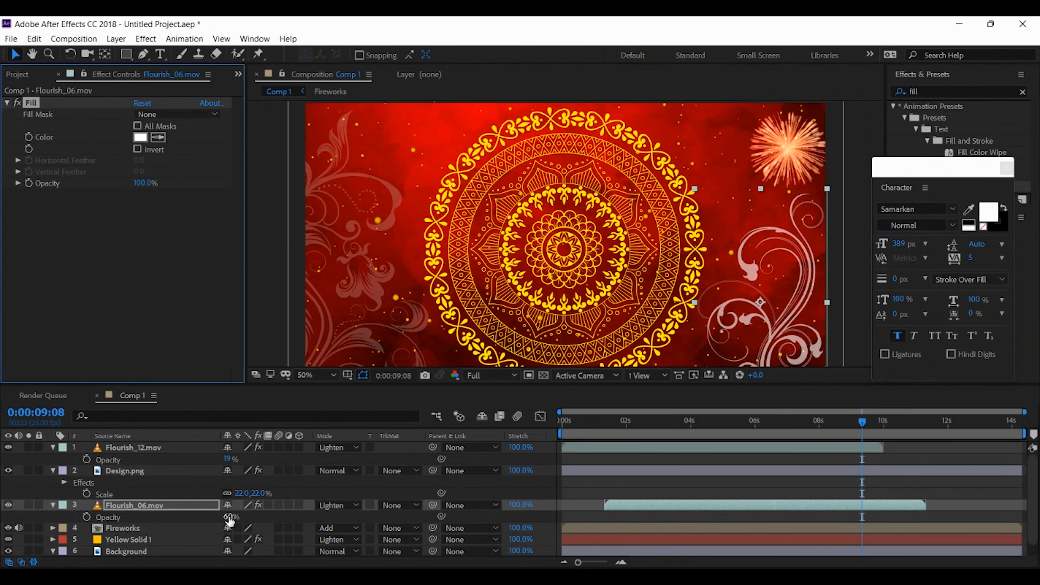
Set the Flourish_06.mov layer's opacity to 20% and preview the flourish animation over the first few seconds
{"action": "left_click", "coordinate": [228, 517]}
{"action": "type", "text": "20"}
{"action": "key", "text": "Return"}
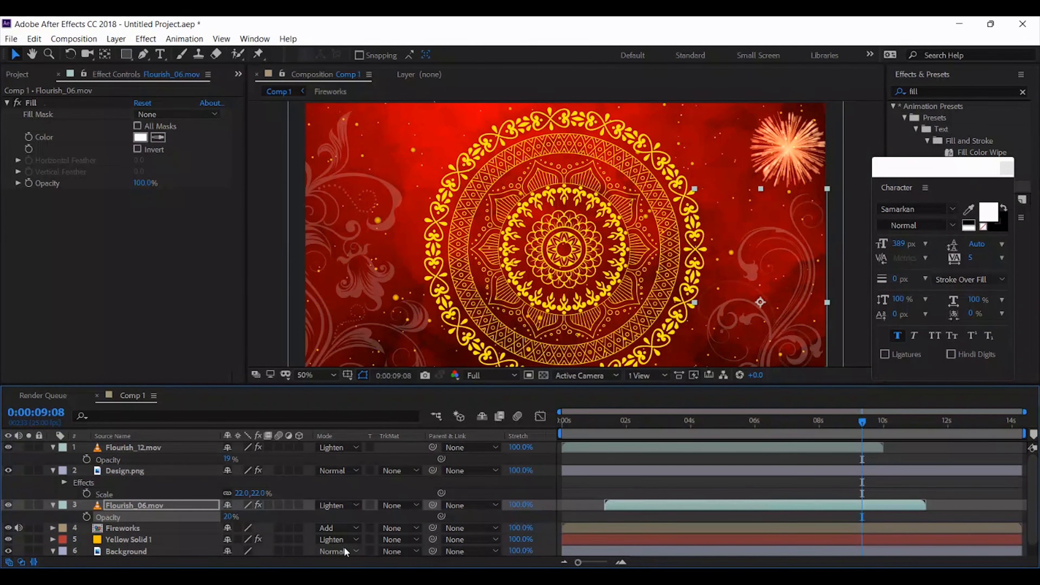
{"action": "left_click_drag", "start_coordinate": [568, 430], "coordinate": [635, 424]}
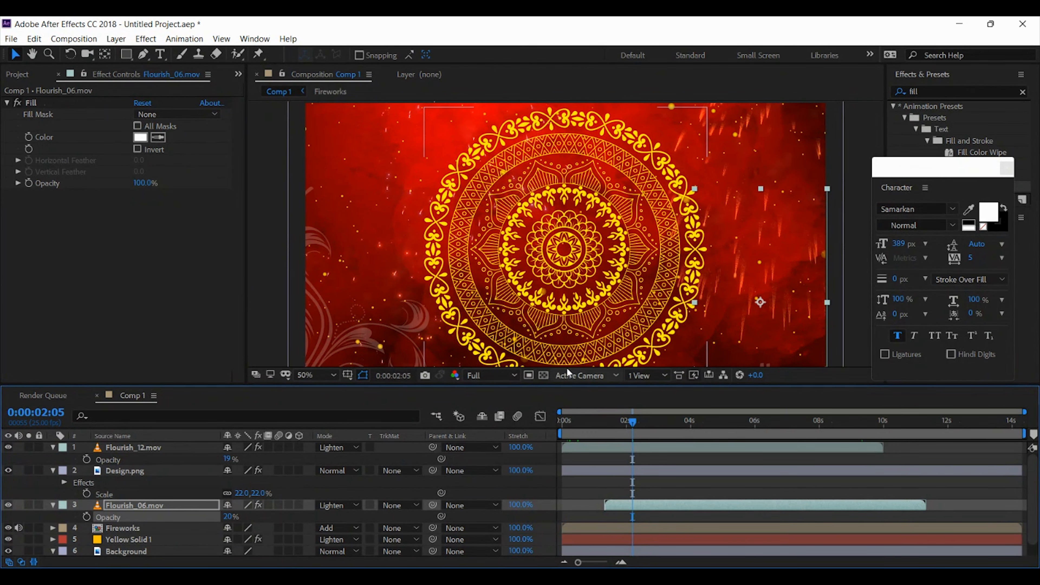
{"action": "key", "text": "apostrophe"}
{"action": "left_click_drag", "start_coordinate": [637, 422], "coordinate": [642, 422]}
{"action": "key", "text": "space"}
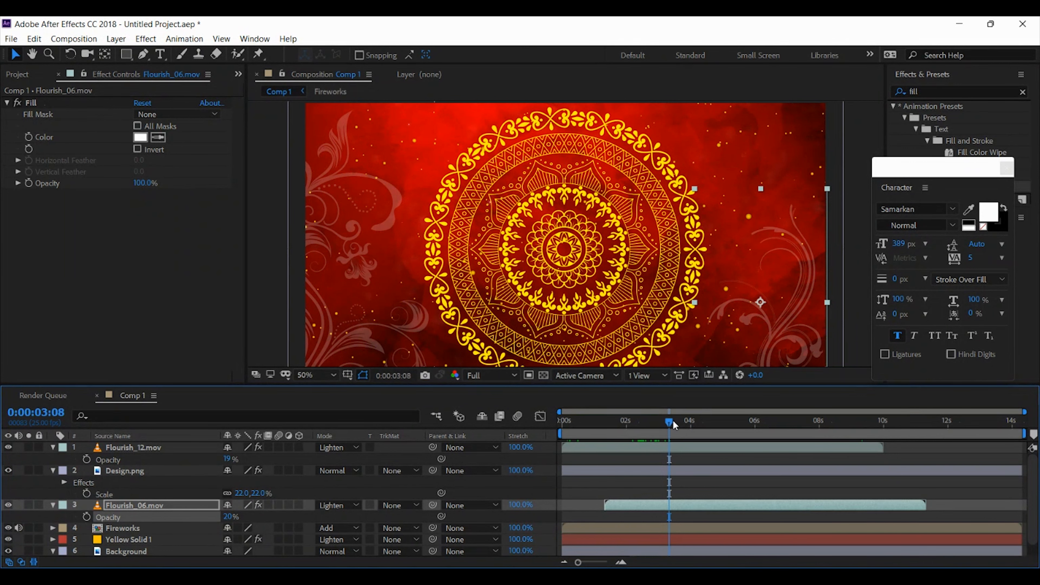
{"action": "left_click_drag", "start_coordinate": [674, 422], "coordinate": [697, 422]}
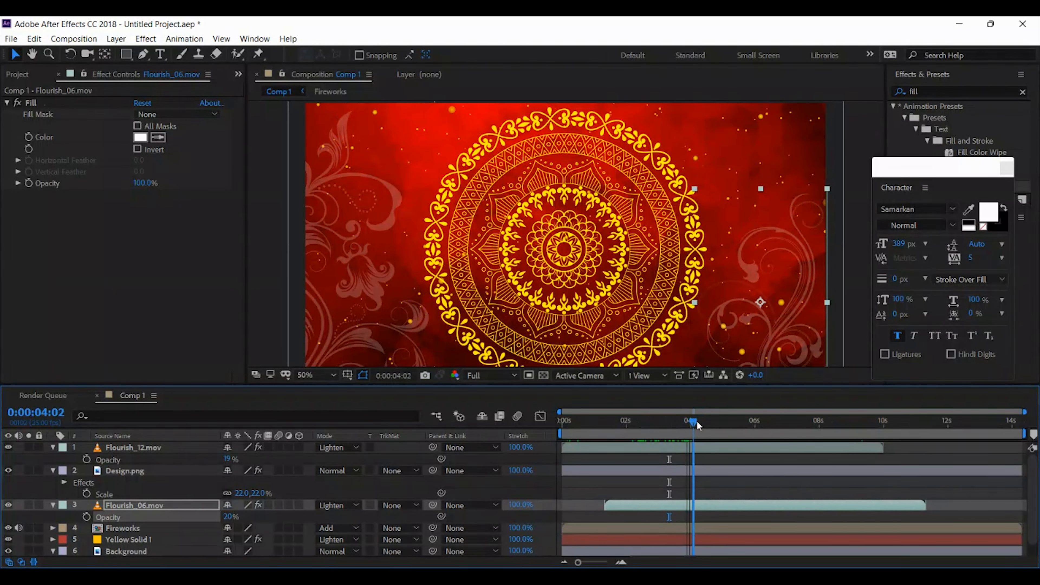
Add a Drop Shadow effect to the Design.png layer and adjust the shadow
{"action": "left_click", "coordinate": [131, 470]}
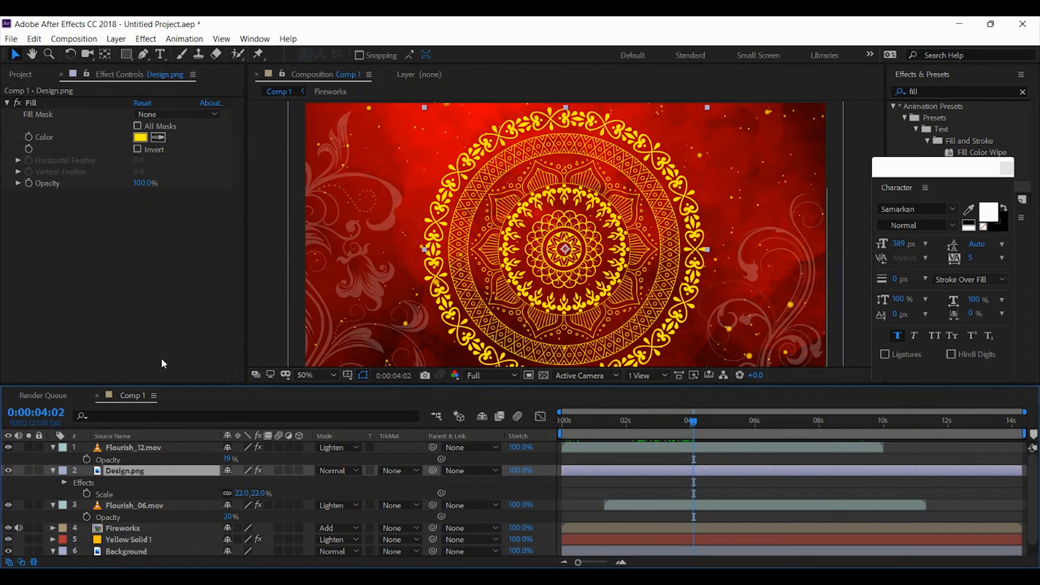
{"action": "right_click", "coordinate": [131, 466]}
{"action": "mouse_move", "coordinate": [172, 319]}
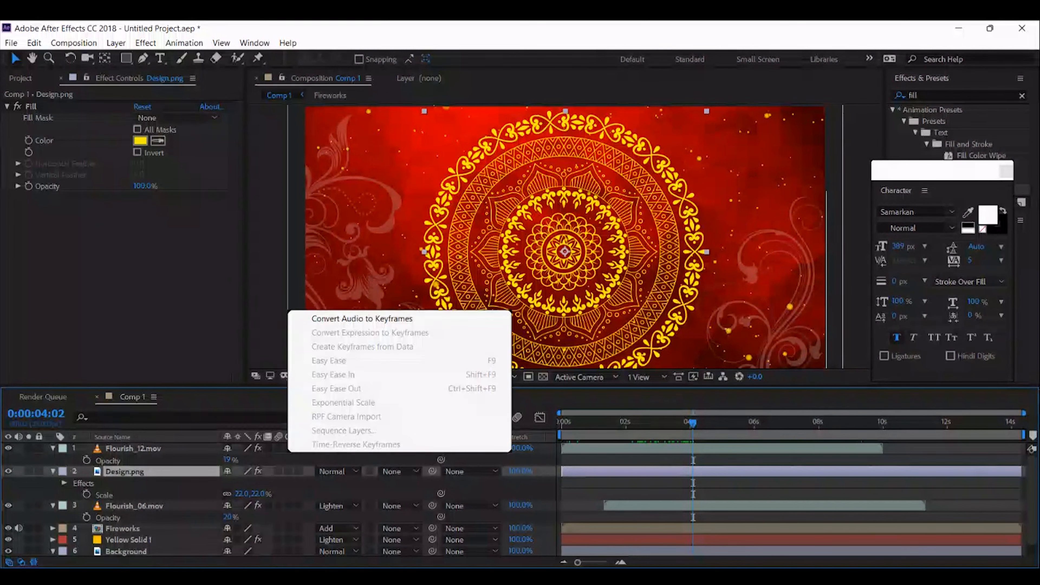
{"action": "mouse_move", "coordinate": [324, 453]}
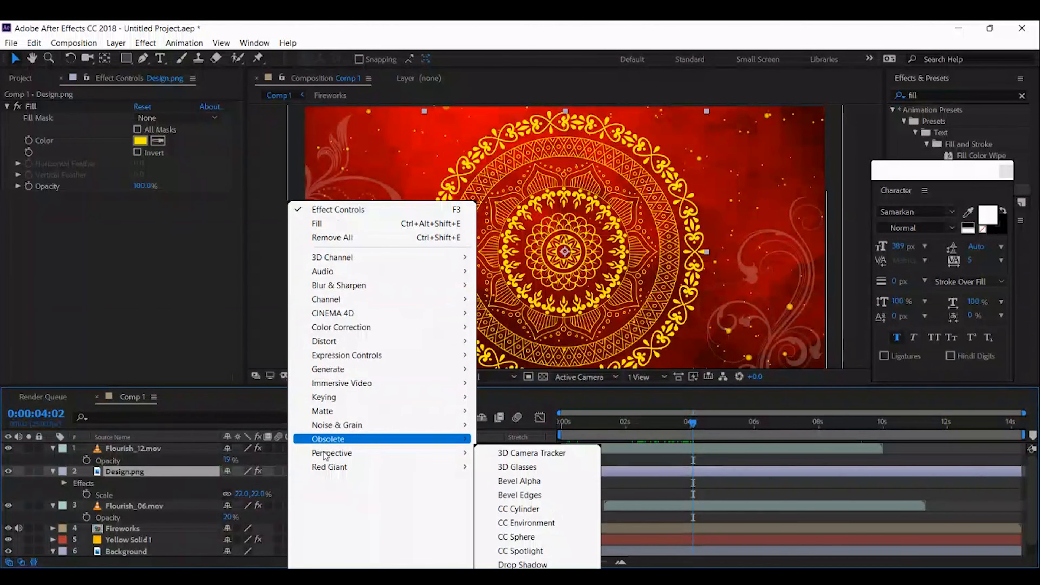
{"action": "left_click", "coordinate": [522, 565]}
{"action": "left_click_drag", "start_coordinate": [141, 269], "coordinate": [182, 273]}
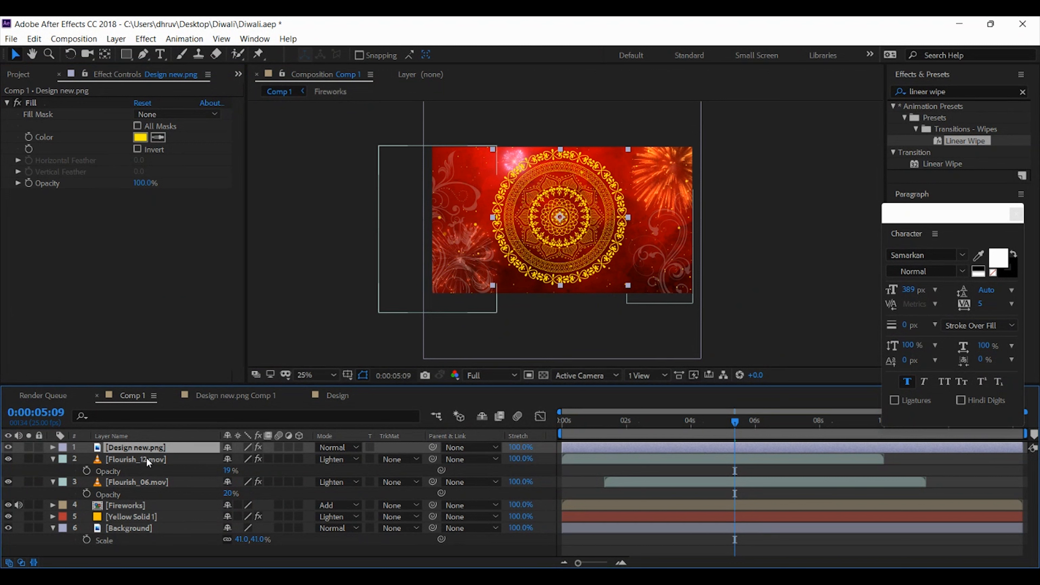
Create a white solid above the Design new.png layer and move it down to cover the lower half of the composition
{"action": "left_click", "coordinate": [293, 262]}
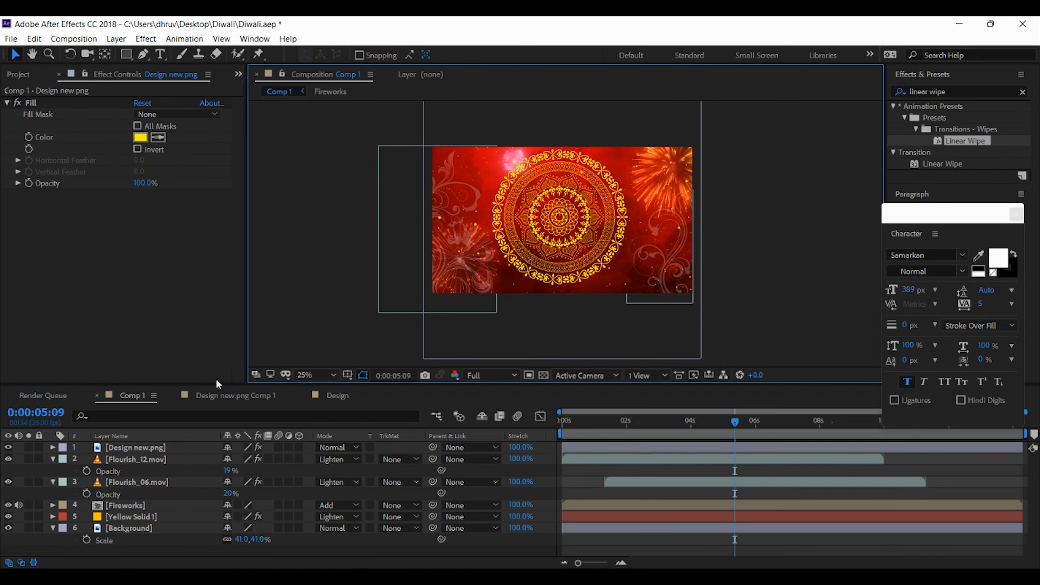
{"action": "left_click", "coordinate": [147, 449]}
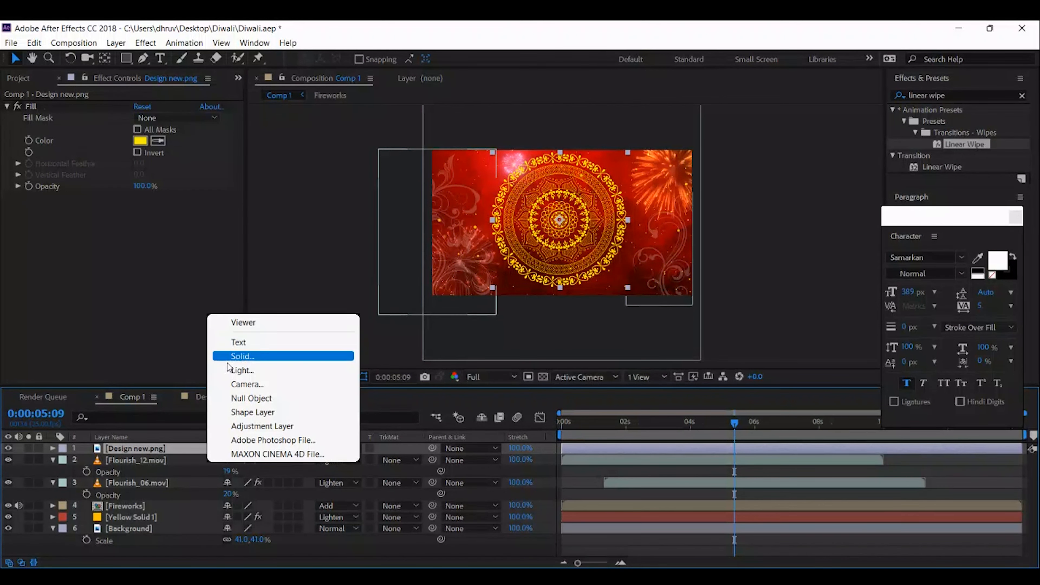
{"action": "left_click", "coordinate": [229, 355]}
{"action": "left_click", "coordinate": [259, 431]}
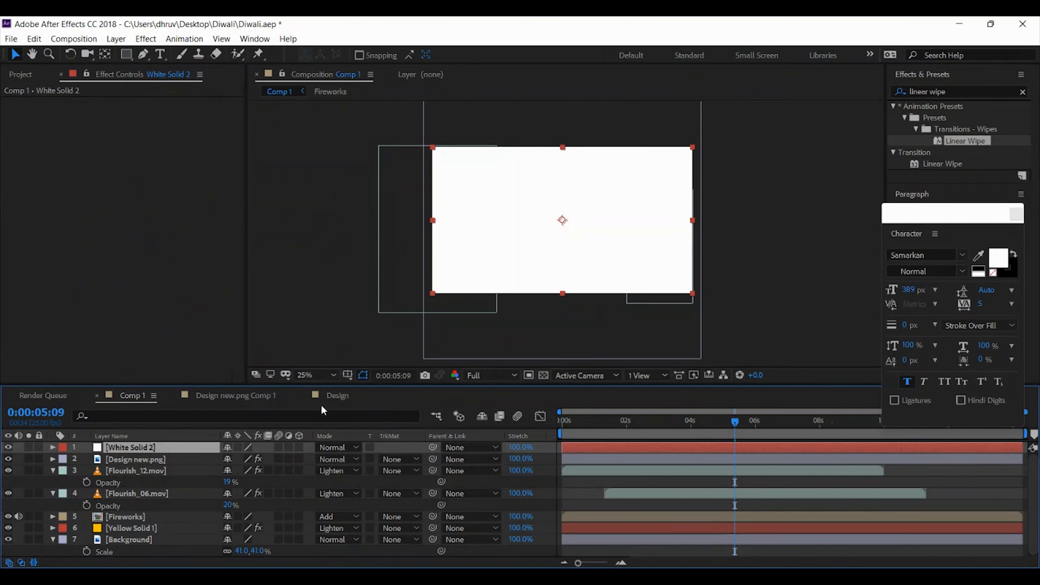
{"action": "left_click_drag", "start_coordinate": [611, 213], "coordinate": [611, 283]}
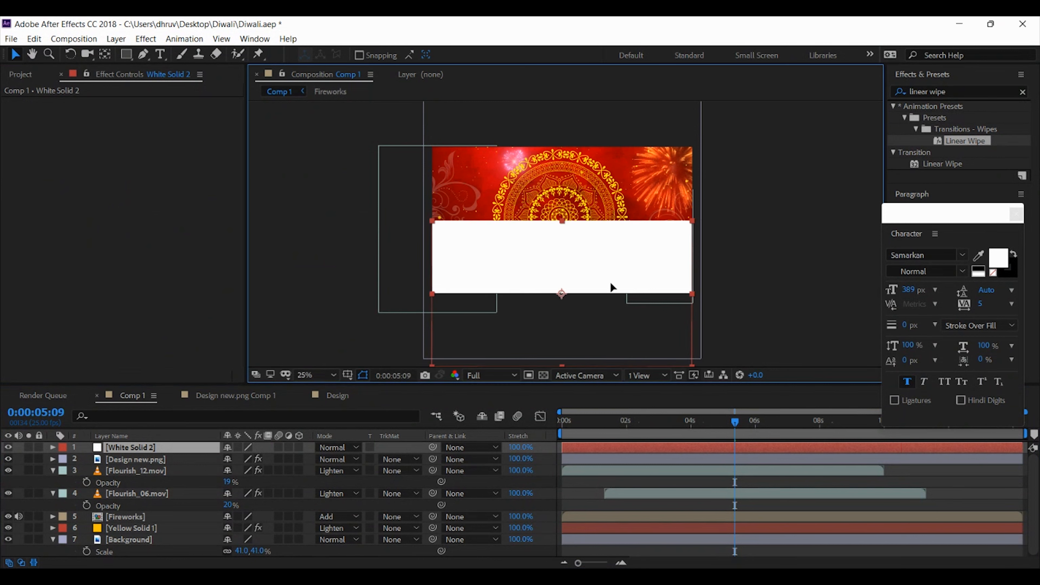
Apply Linear Wipe to the white solid with 11% transition completion, a 180° wipe angle and a feather of 161
{"action": "double_click", "coordinate": [974, 142]}
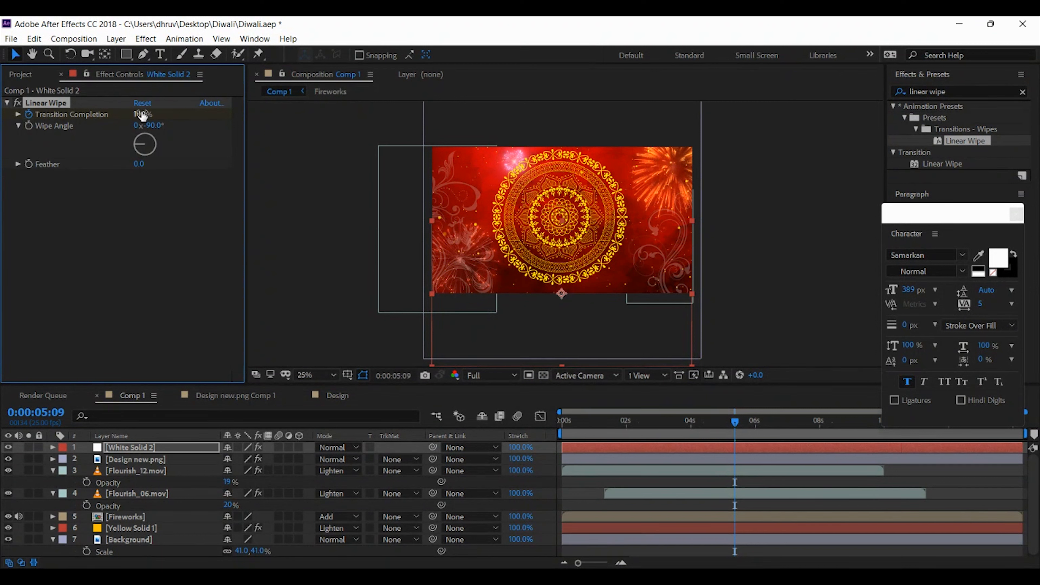
{"action": "left_click_drag", "start_coordinate": [142, 116], "coordinate": [250, 169]}
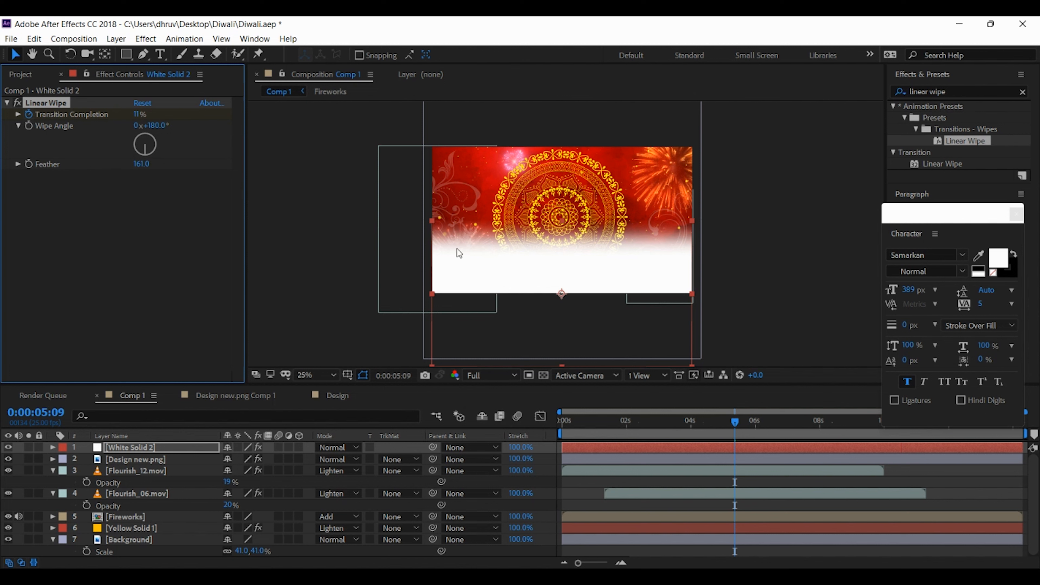
{"action": "left_click", "coordinate": [188, 446]}
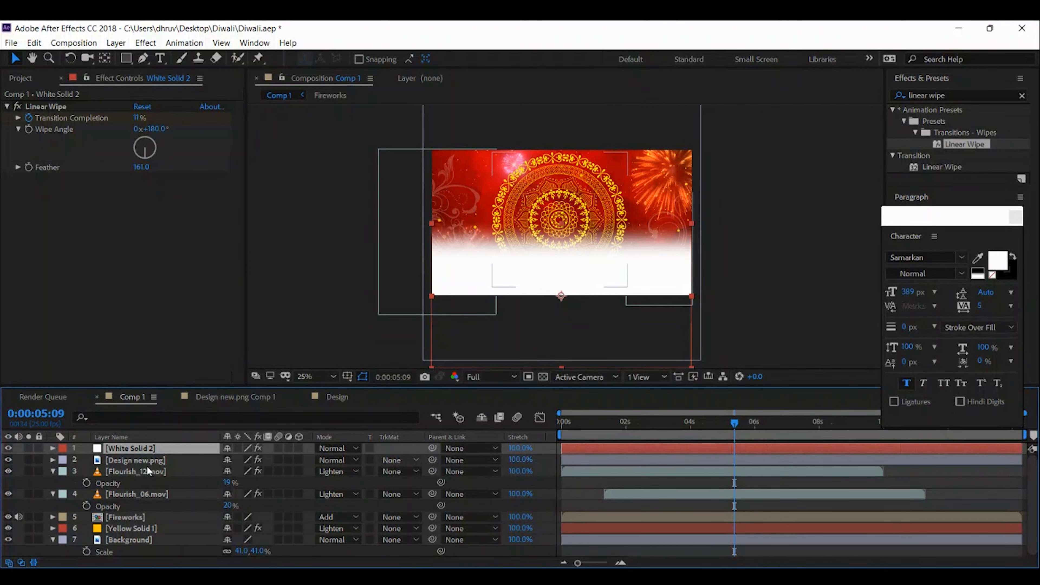
Set the Design new.png layer's track matte to Alpha Inverted using the white solid, and check the faded mandala near the start of the timeline
{"action": "left_click", "coordinate": [137, 460]}
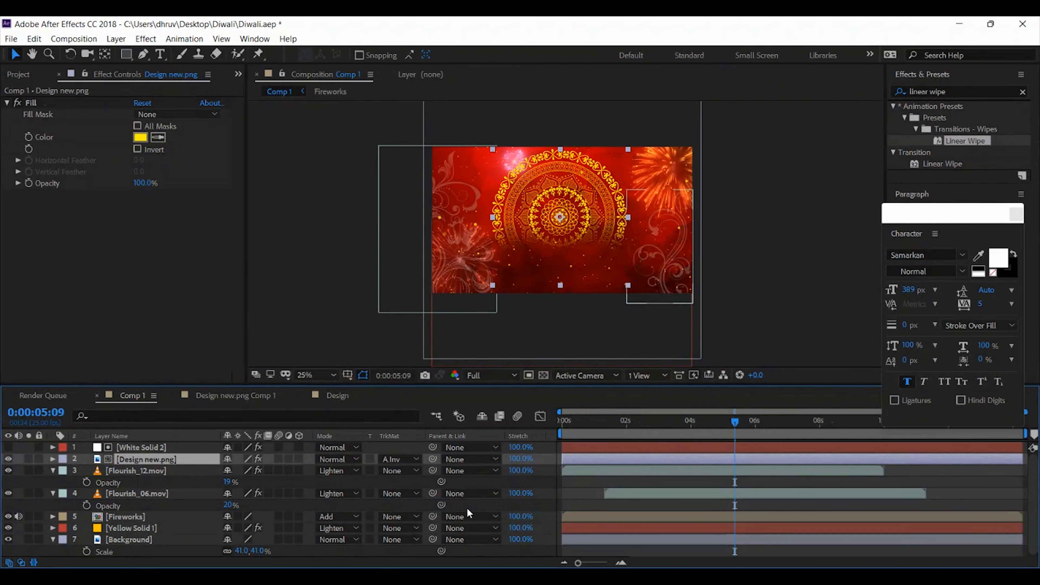
{"action": "left_click", "coordinate": [151, 447]}
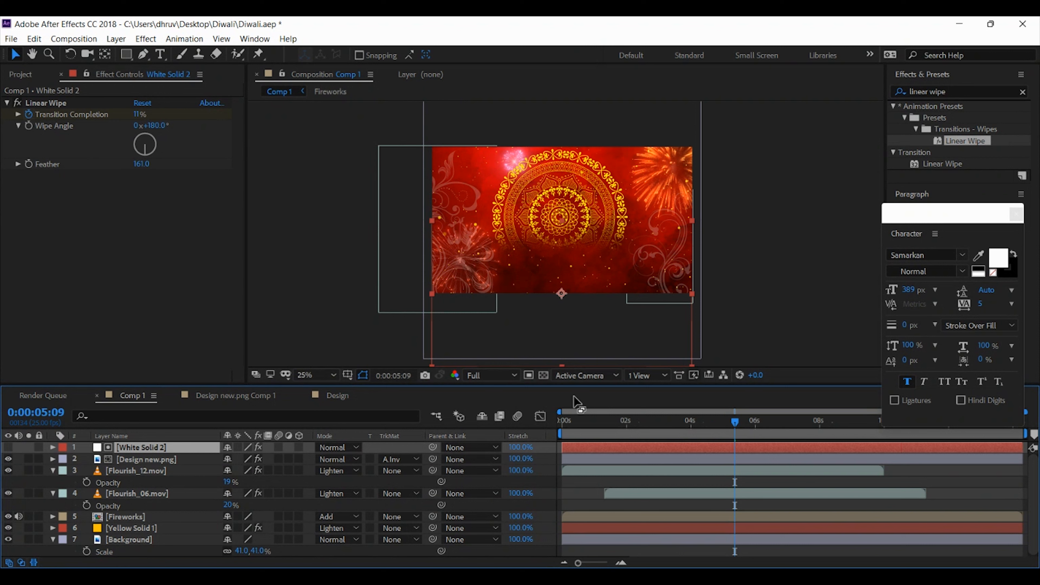
{"action": "mouse_move", "coordinate": [575, 424]}
{"action": "left_mouse_down"}
{"action": "mouse_move", "coordinate": [550, 421]}
{"action": "mouse_move", "coordinate": [572, 423]}
{"action": "left_mouse_up"}
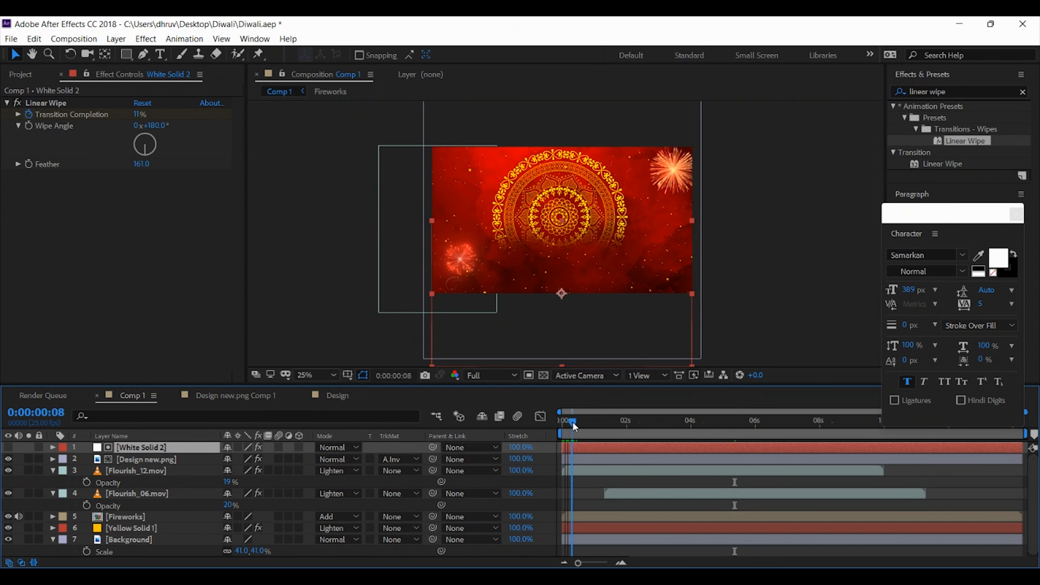
Keyframe the Design new.png layer's rotation from 0° at 0:00:00:00 to 2 full revolutions at 0:00:09:24, and preview the spin
{"action": "left_click", "coordinate": [166, 460]}
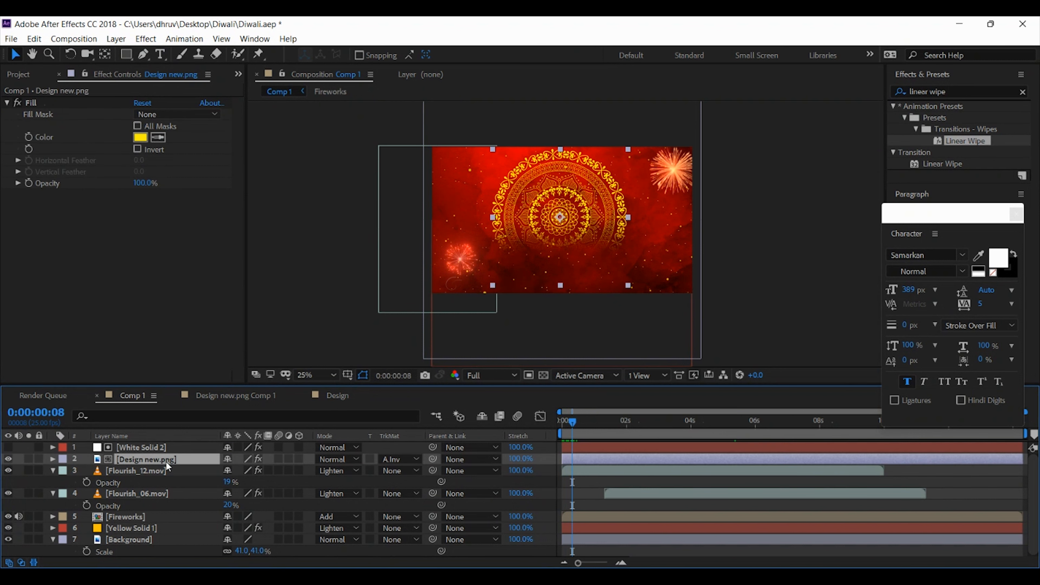
{"action": "key", "text": "r"}
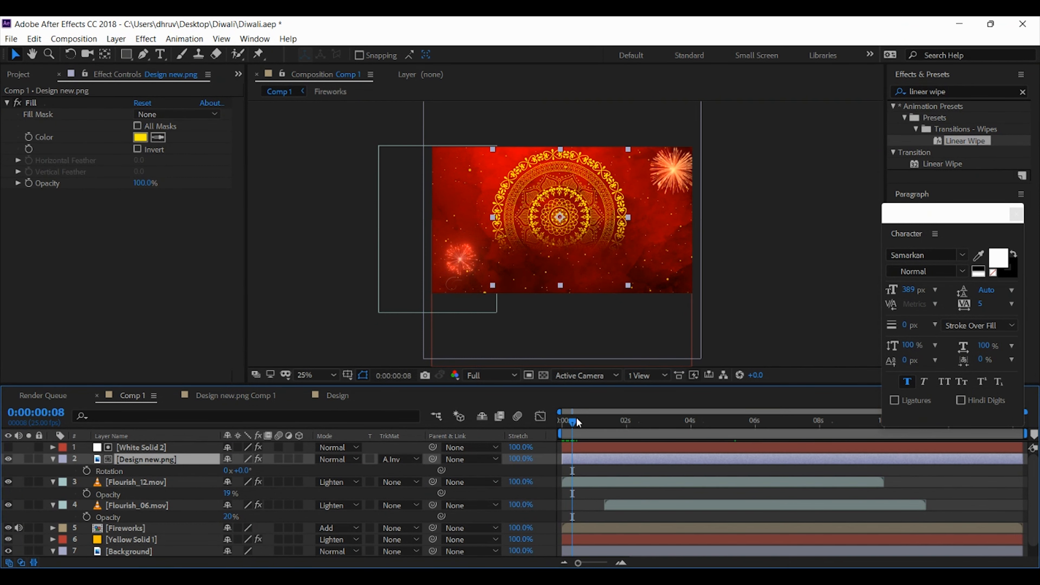
{"action": "left_click", "coordinate": [565, 423]}
{"action": "left_click", "coordinate": [86, 471]}
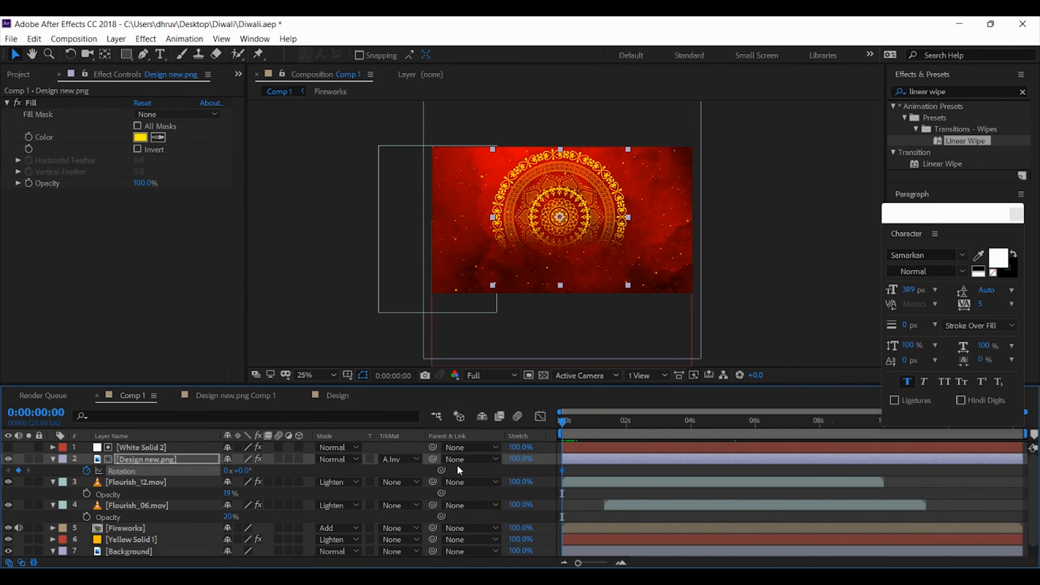
{"action": "left_click_drag", "start_coordinate": [797, 416], "coordinate": [883, 421]}
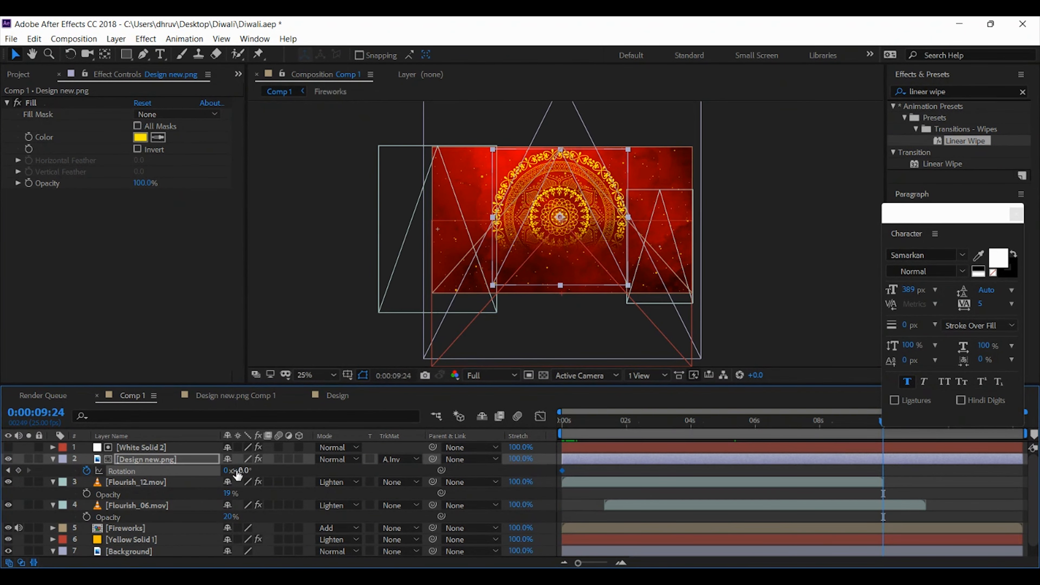
{"action": "left_click", "coordinate": [227, 471]}
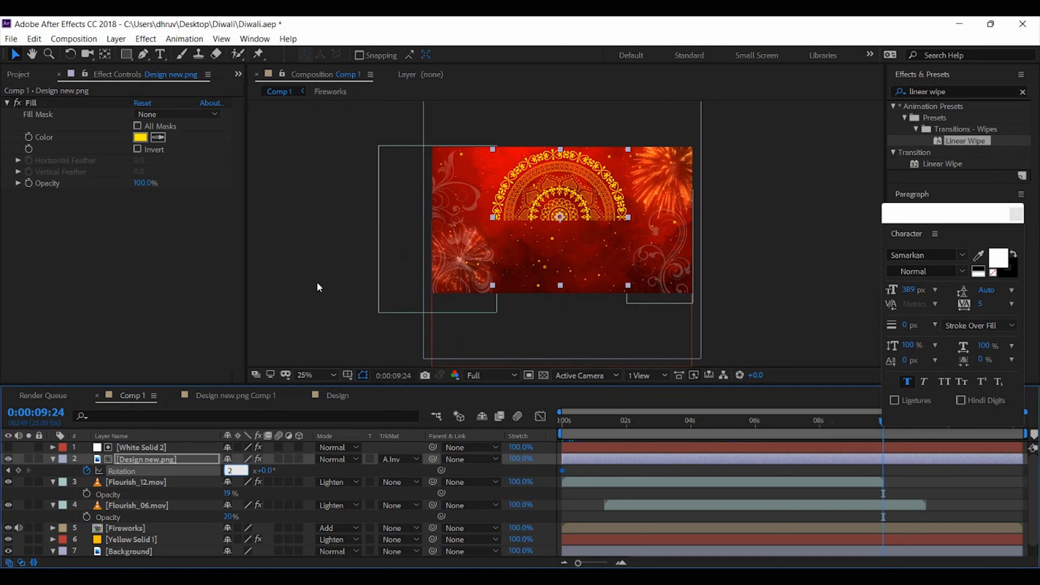
{"action": "key", "text": "Return"}
{"action": "left_click_drag", "start_coordinate": [574, 421], "coordinate": [662, 421]}
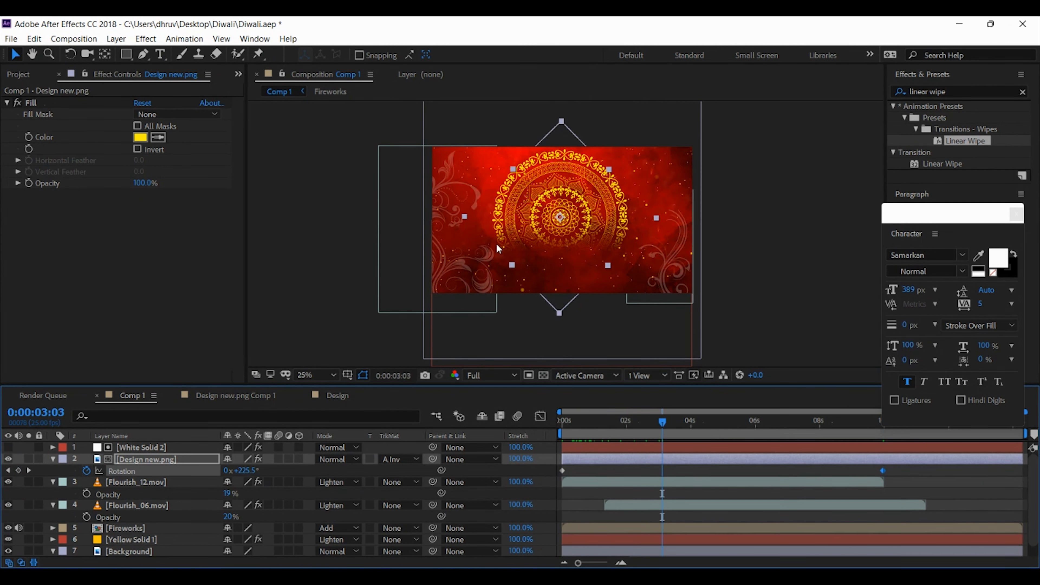
{"action": "left_click", "coordinate": [742, 270]}
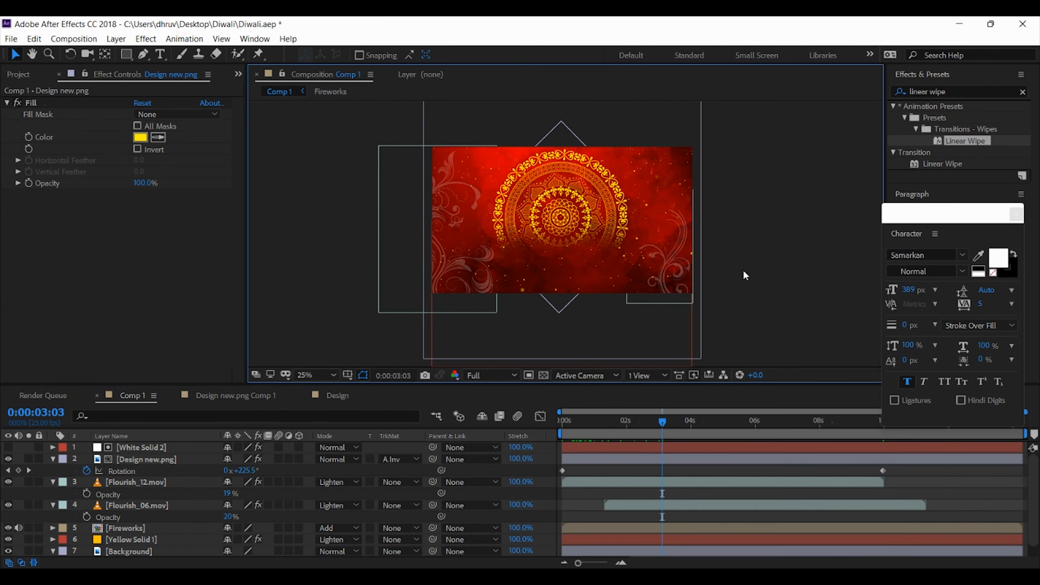
Place a duplicate of the Design new.png layer directly beneath the original, with its track matte set to None
{"action": "left_click_drag", "start_coordinate": [767, 385], "coordinate": [765, 354]}
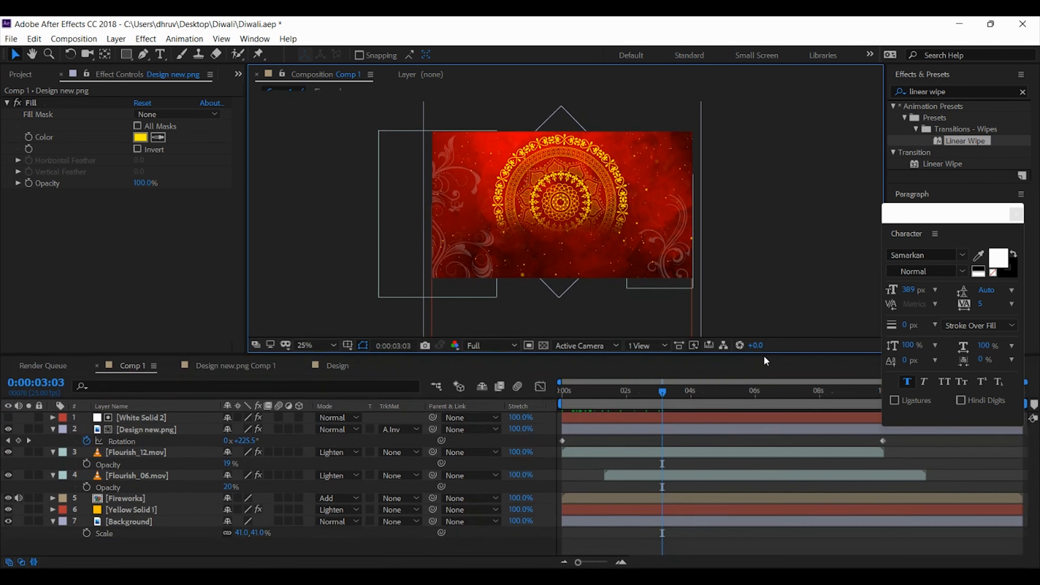
{"action": "left_click", "coordinate": [673, 391]}
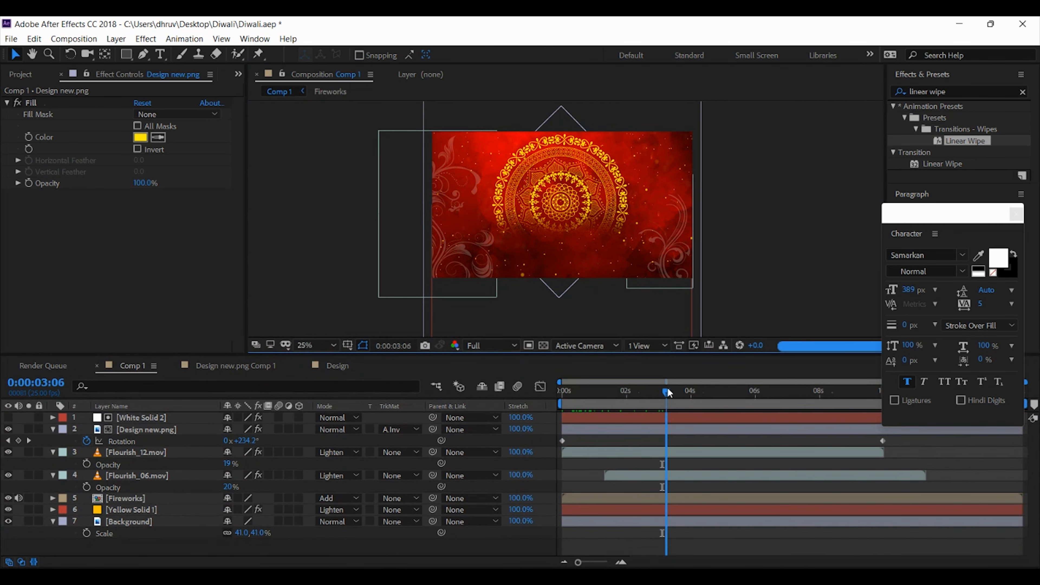
{"action": "left_click", "coordinate": [171, 434]}
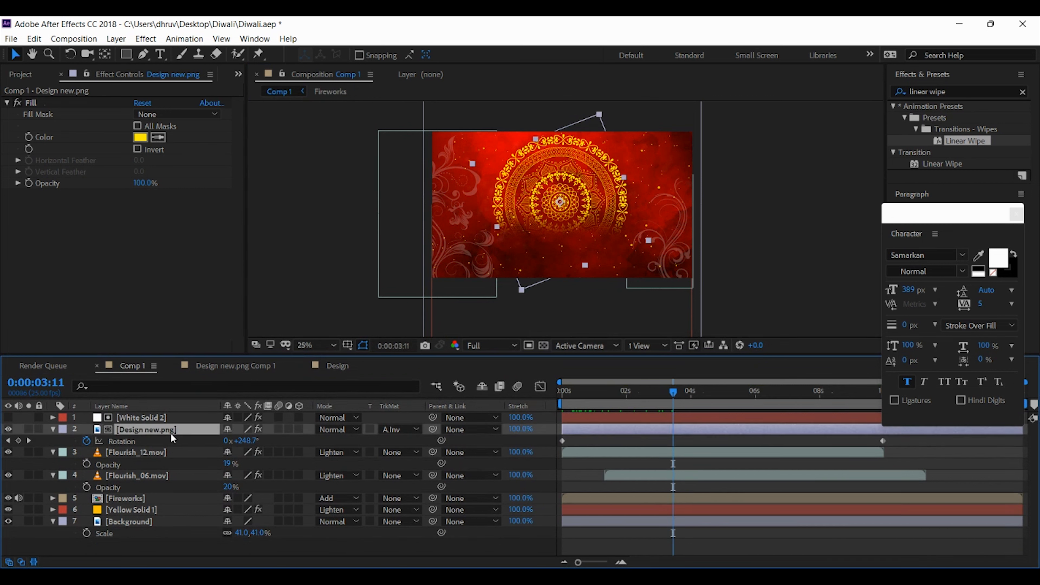
{"action": "key", "text": "ctrl+d"}
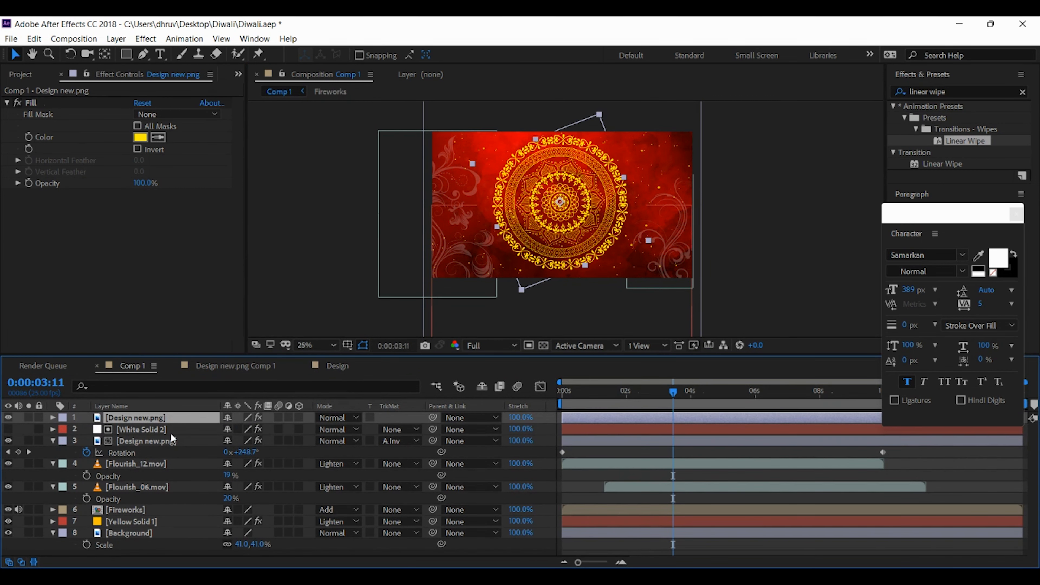
{"action": "left_click_drag", "start_coordinate": [160, 417], "coordinate": [153, 458]}
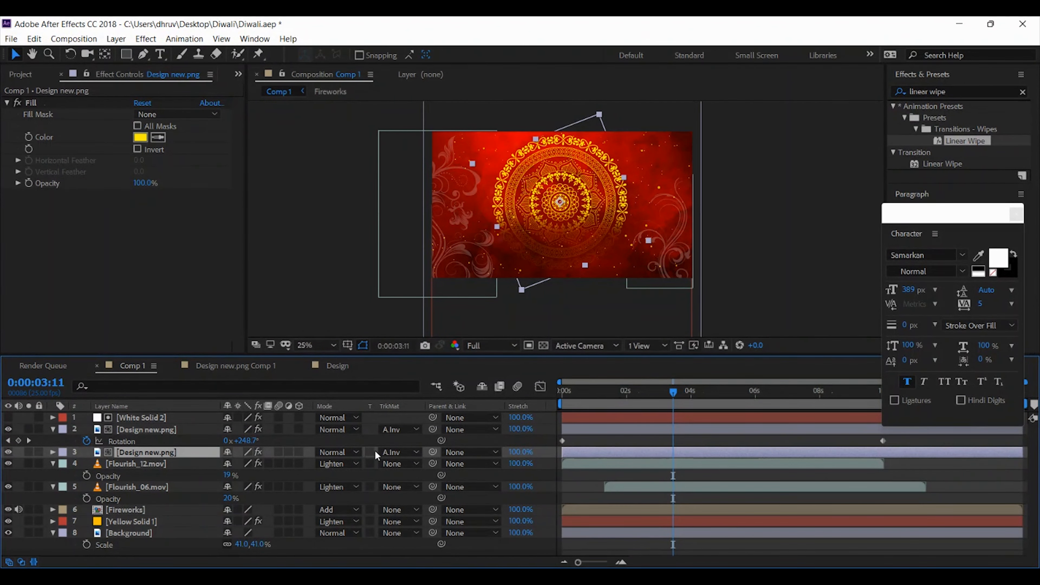
{"action": "left_click", "coordinate": [389, 451]}
{"action": "left_click", "coordinate": [391, 465]}
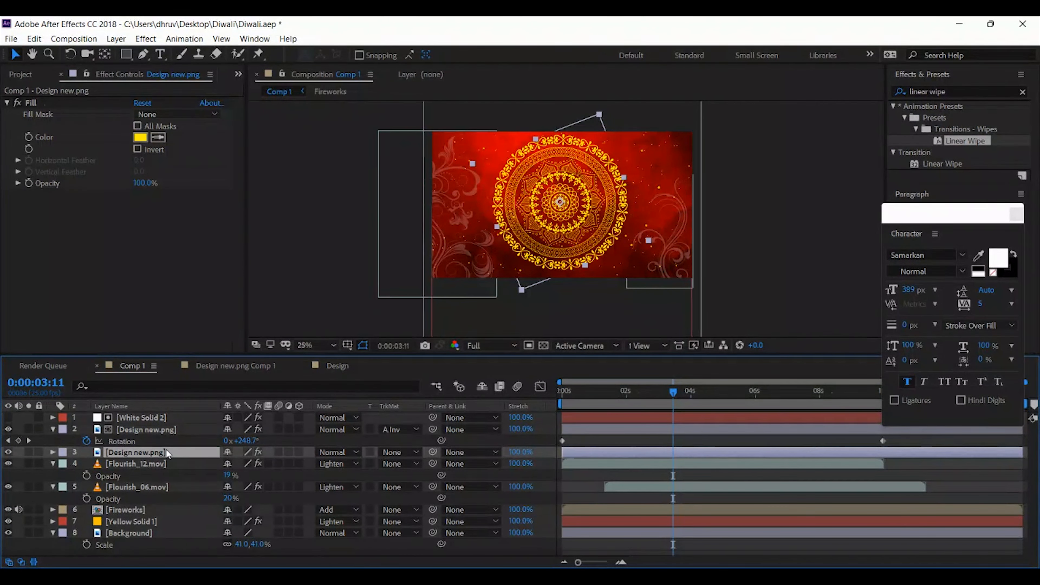
Make the lower Design new.png layer 3D, set its X Rotation to 90°, and move it down to lie flat beneath the upright mandala
{"action": "left_click", "coordinate": [299, 451]}
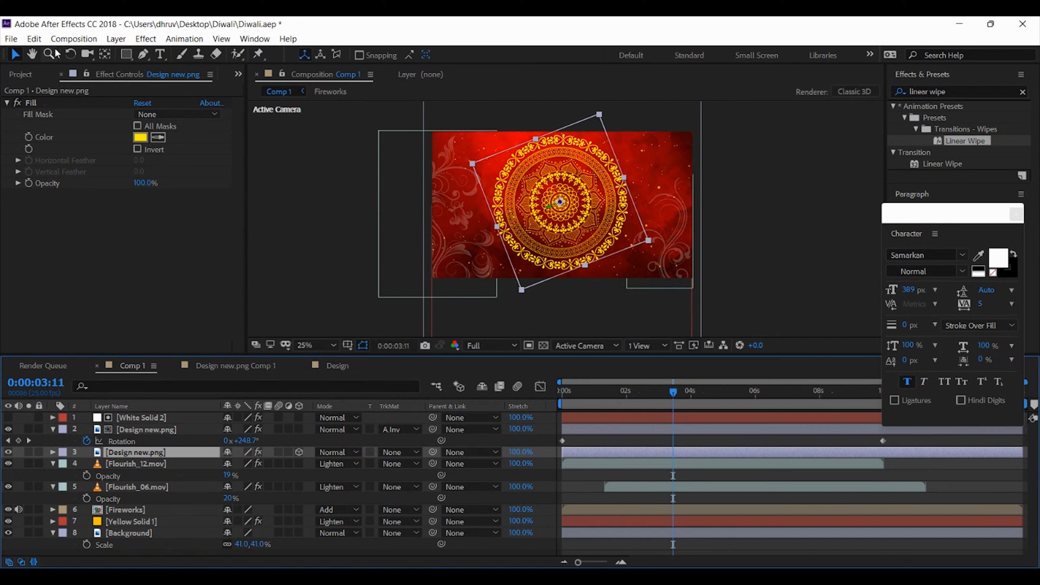
{"action": "key", "text": "r"}
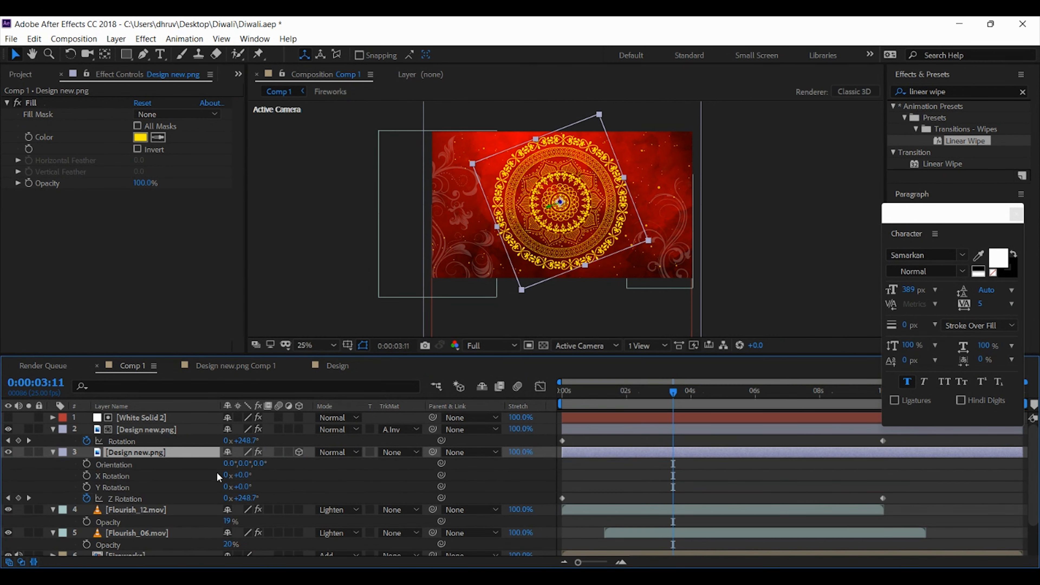
{"action": "left_click", "coordinate": [245, 476]}
{"action": "type", "text": "90"}
{"action": "key", "text": "Return"}
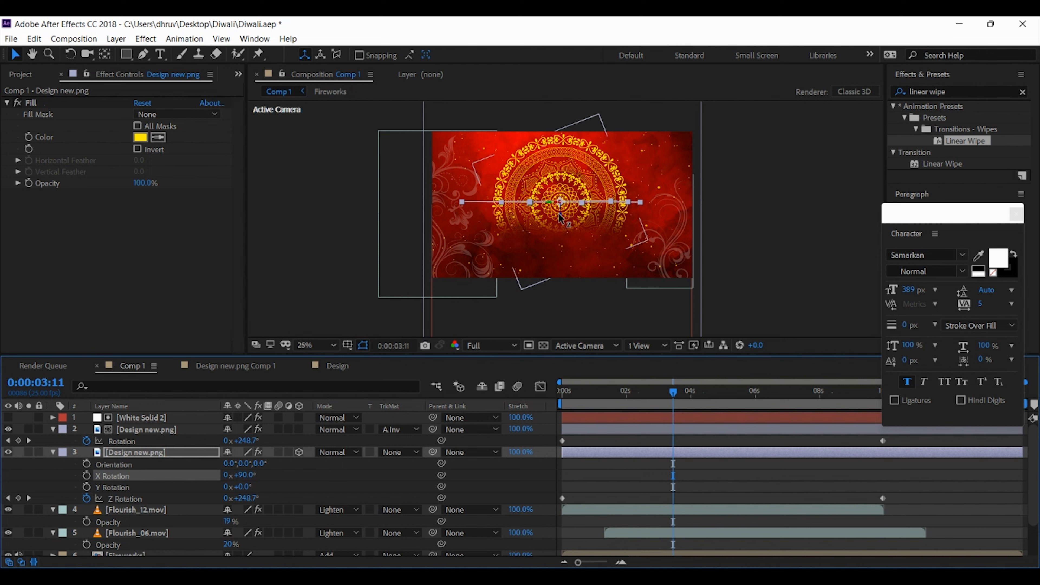
{"action": "left_click_drag", "start_coordinate": [564, 222], "coordinate": [560, 260]}
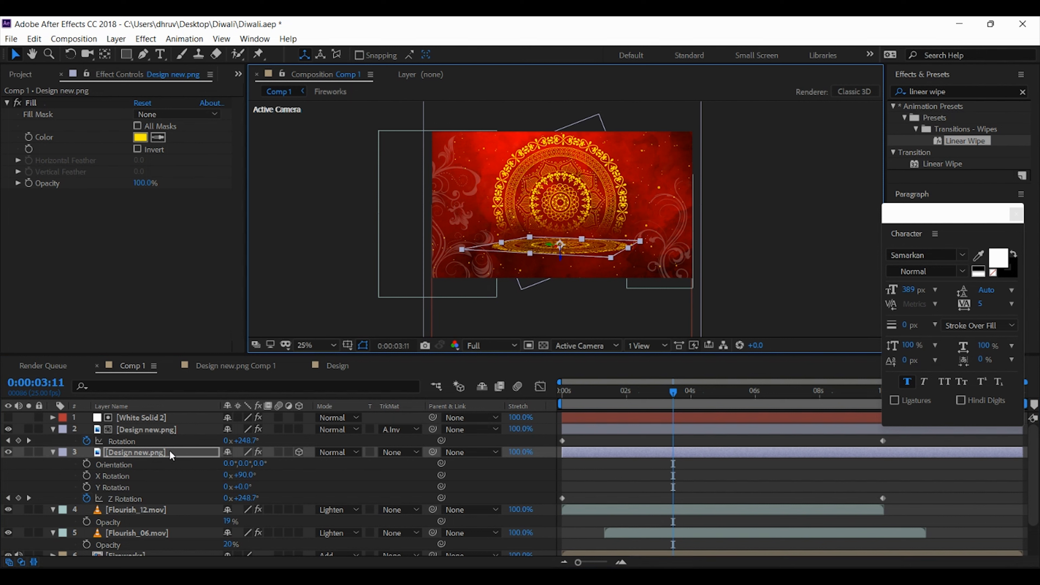
Scale the upright Design new.png mandala to 128% and its flat 3D copy to 139, 160, 124.9%
{"action": "left_click", "coordinate": [155, 429], "text": "shift"}
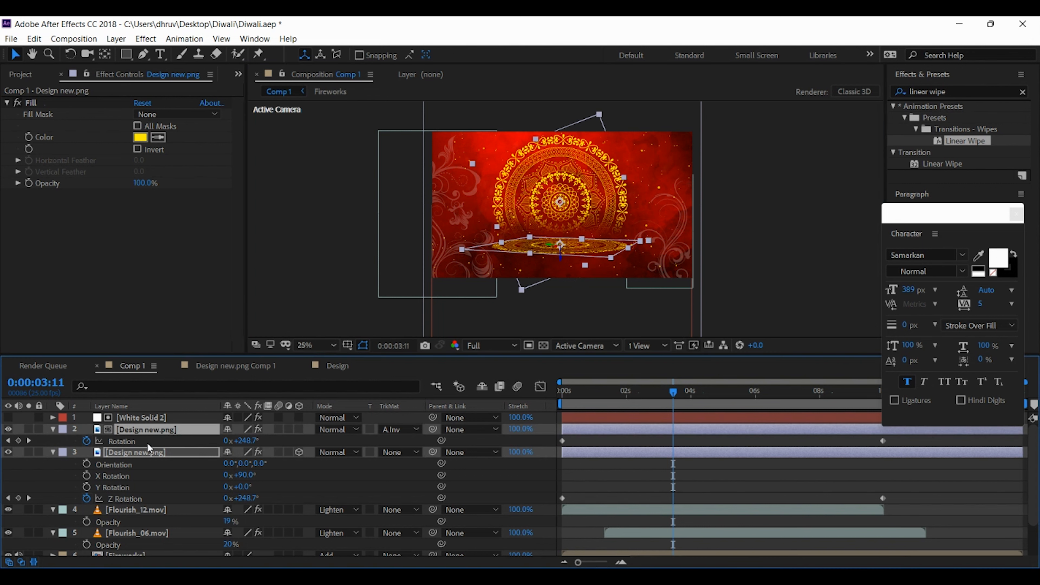
{"action": "left_click", "coordinate": [146, 453], "text": "shift"}
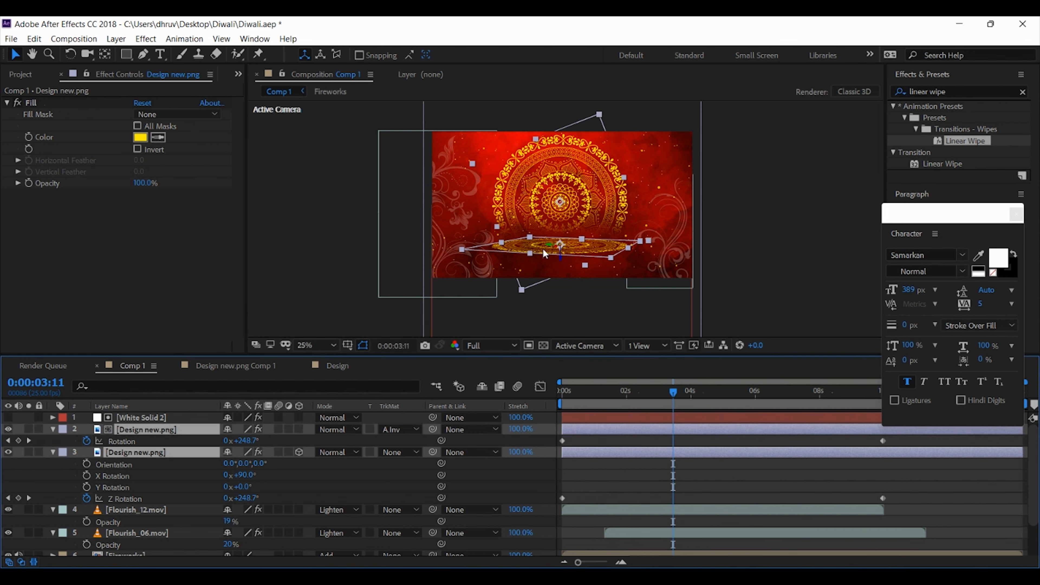
{"action": "left_click", "coordinate": [262, 335]}
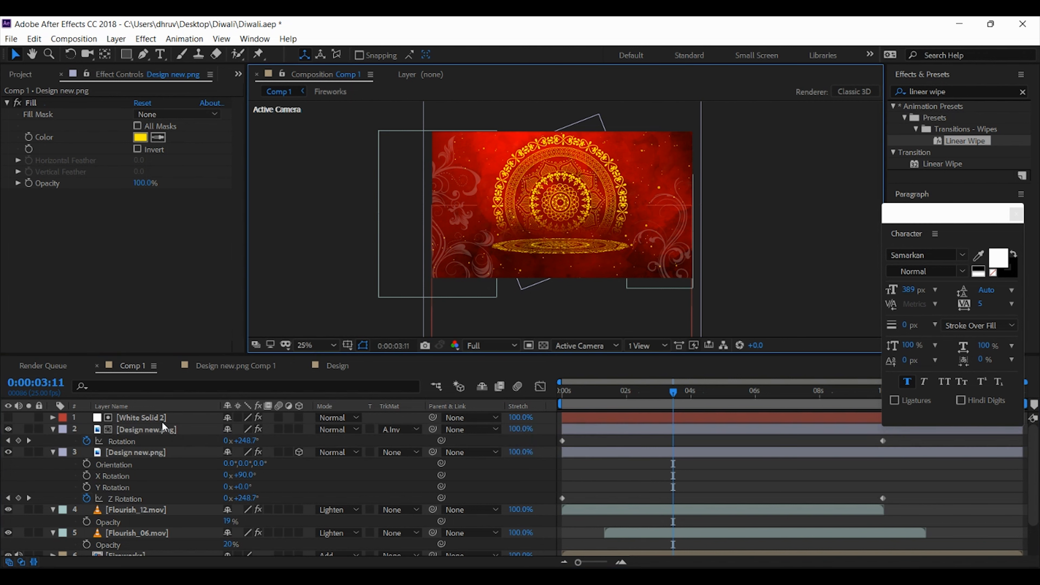
{"action": "left_click", "coordinate": [160, 429]}
{"action": "key", "text": "s"}
{"action": "left_click", "coordinate": [154, 454]}
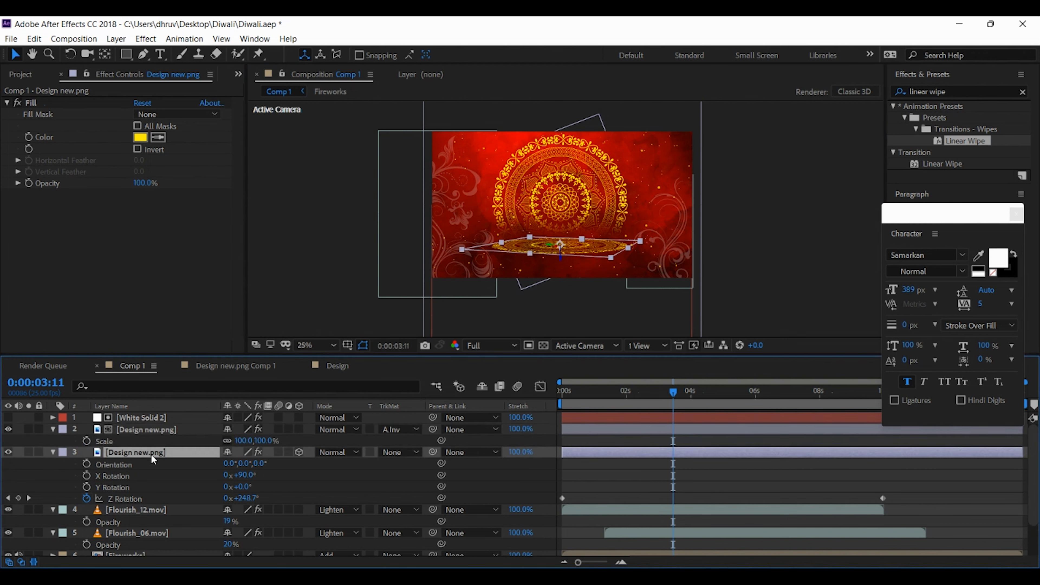
{"action": "key", "text": "s"}
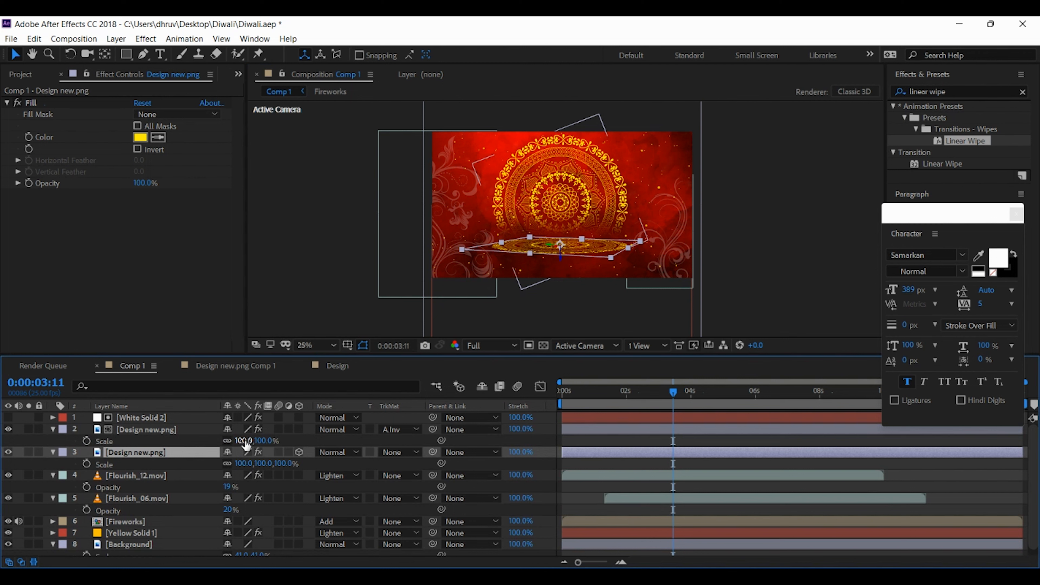
{"action": "left_click", "coordinate": [147, 433], "text": "shift"}
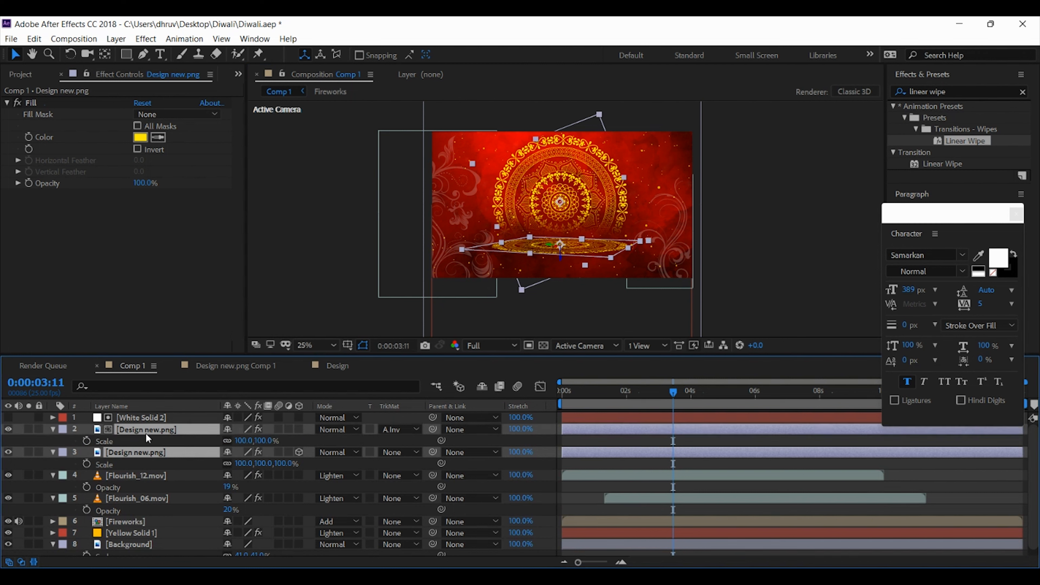
{"action": "left_click_drag", "start_coordinate": [246, 440], "coordinate": [251, 440]}
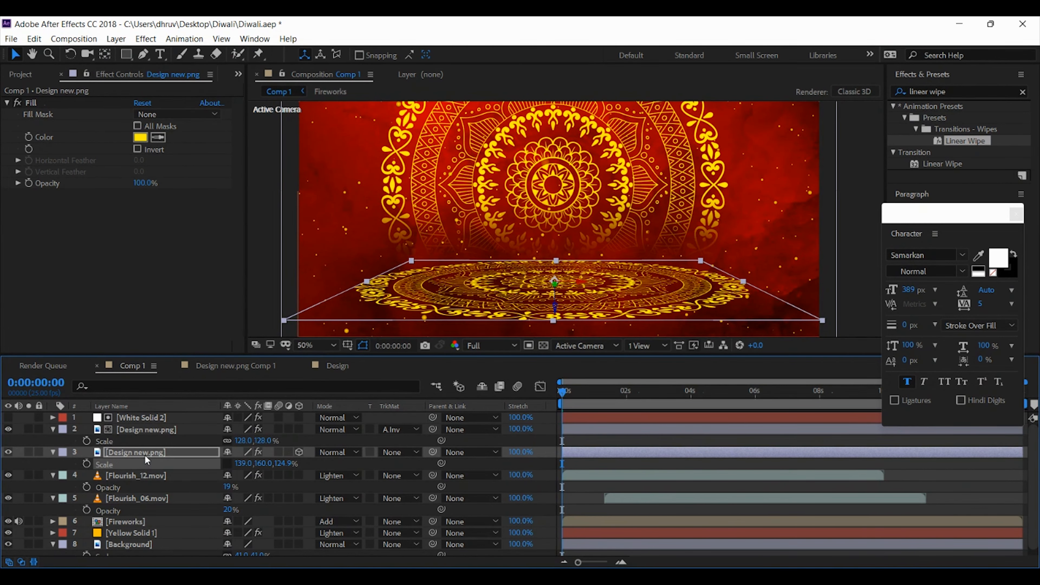
Set the flat 3D mandala's opacity to 32% and check the composition at 0:00:02:05 and 0:00:02:21
{"action": "left_click", "coordinate": [145, 453]}
{"action": "key", "text": "t"}
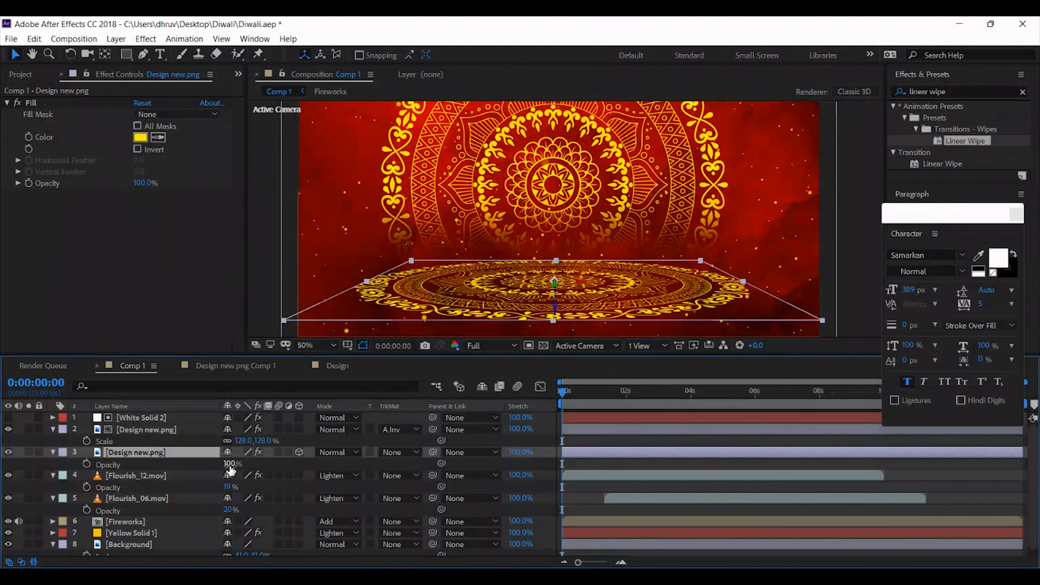
{"action": "left_click_drag", "start_coordinate": [229, 464], "coordinate": [182, 465]}
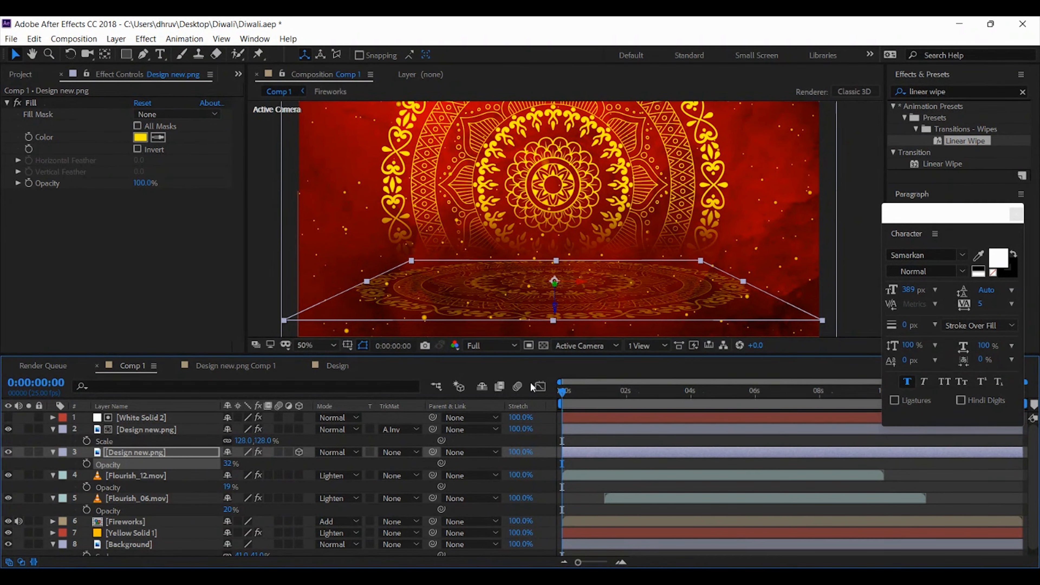
{"action": "left_click_drag", "start_coordinate": [563, 394], "coordinate": [633, 393]}
{"action": "left_click", "coordinate": [841, 210]}
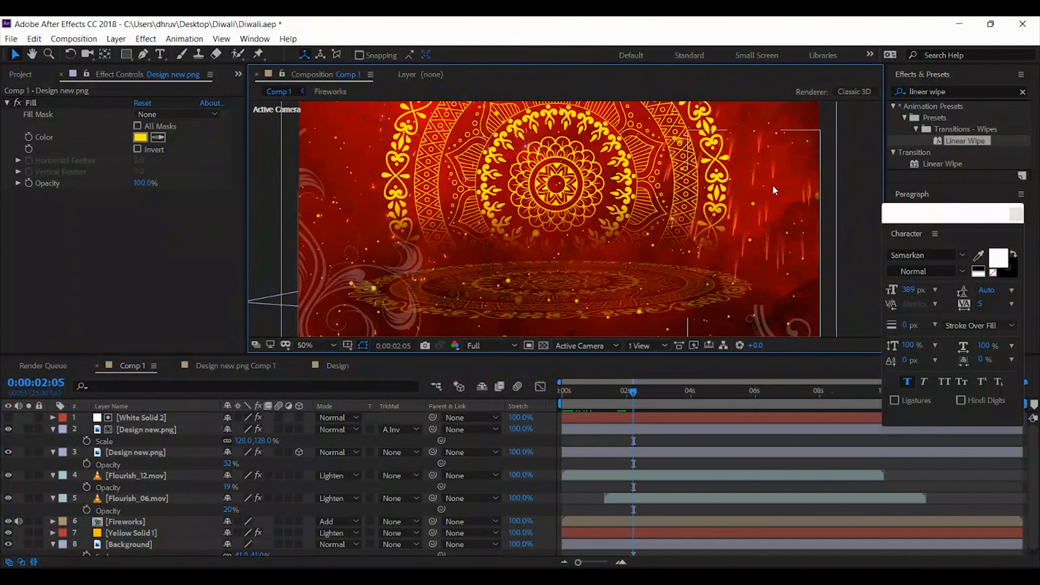
{"action": "key", "text": "h"}
{"action": "mouse_move", "coordinate": [772, 185]}
{"action": "left_mouse_down"}
{"action": "mouse_move", "coordinate": [778, 227]}
{"action": "mouse_move", "coordinate": [768, 190]}
{"action": "left_mouse_up"}
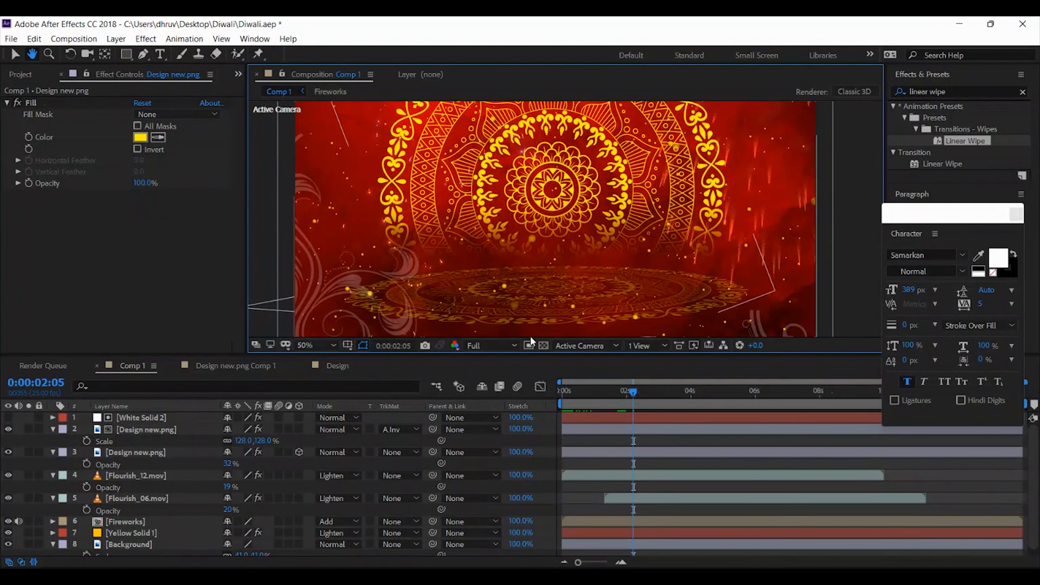
{"action": "key", "text": "v"}
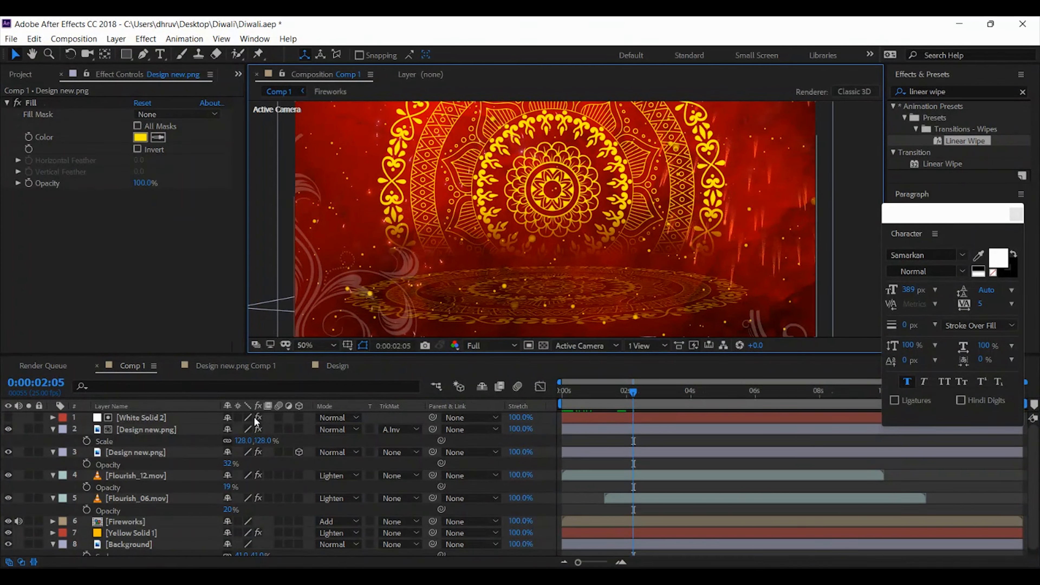
{"action": "left_click", "coordinate": [654, 390]}
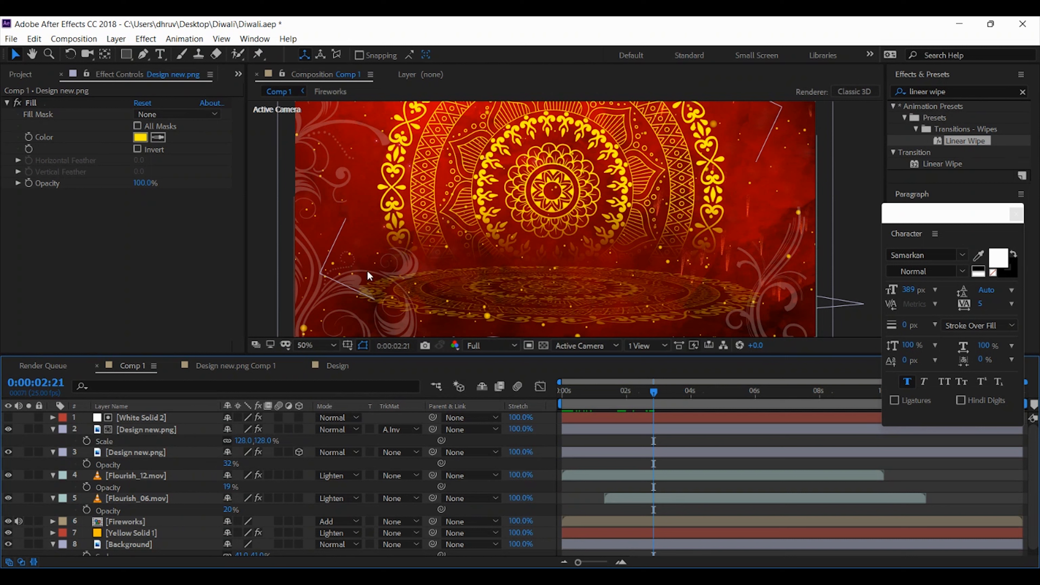
Apply Linear Wipe to the Flourish_12.mov layer with 30% transition completion, adding feather and adjusting the wipe angle
{"action": "left_click", "coordinate": [103, 477]}
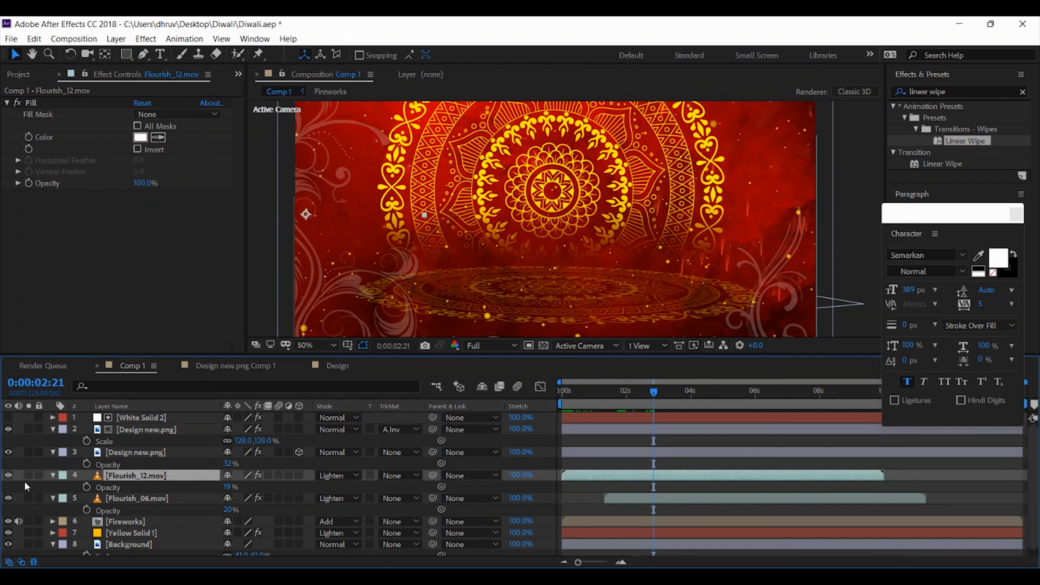
{"action": "left_click", "coordinate": [7, 475]}
{"action": "left_click", "coordinate": [6, 476]}
{"action": "left_click_drag", "start_coordinate": [965, 141], "coordinate": [160, 479]}
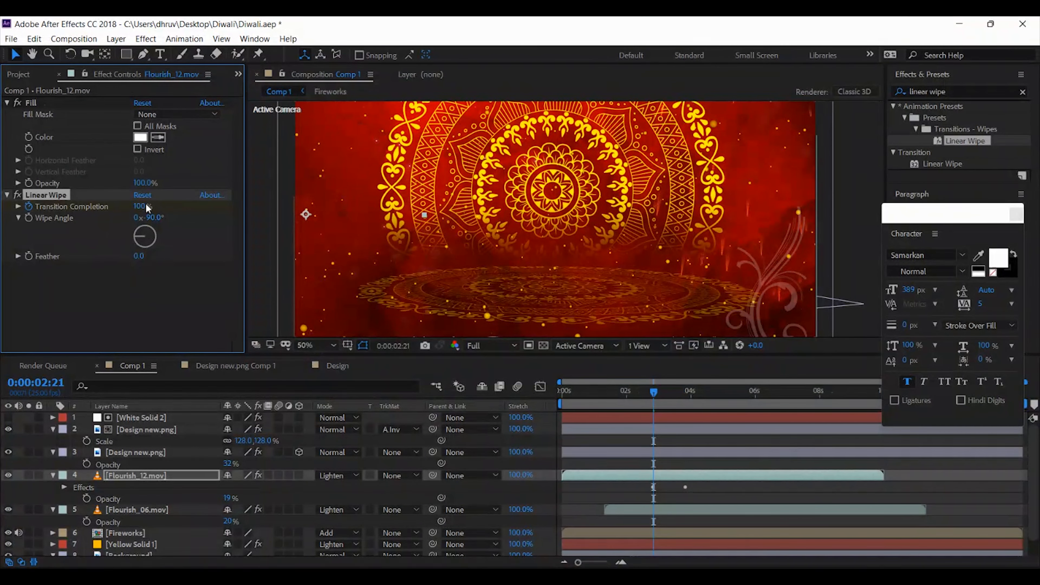
{"action": "left_click_drag", "start_coordinate": [139, 205], "coordinate": [92, 207]}
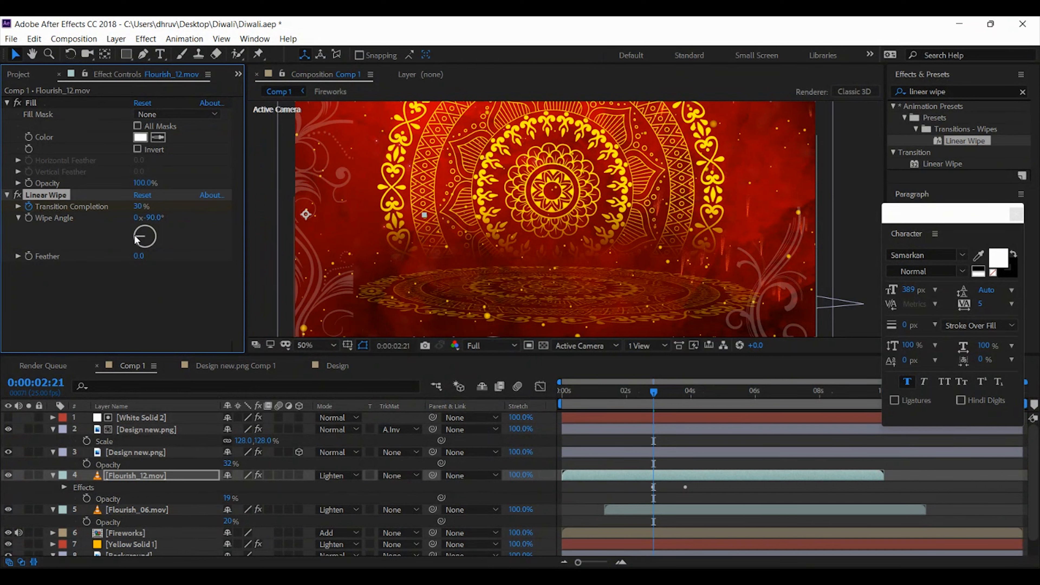
{"action": "left_click_drag", "start_coordinate": [141, 256], "coordinate": [254, 257]}
{"action": "left_click_drag", "start_coordinate": [143, 233], "coordinate": [160, 255]}
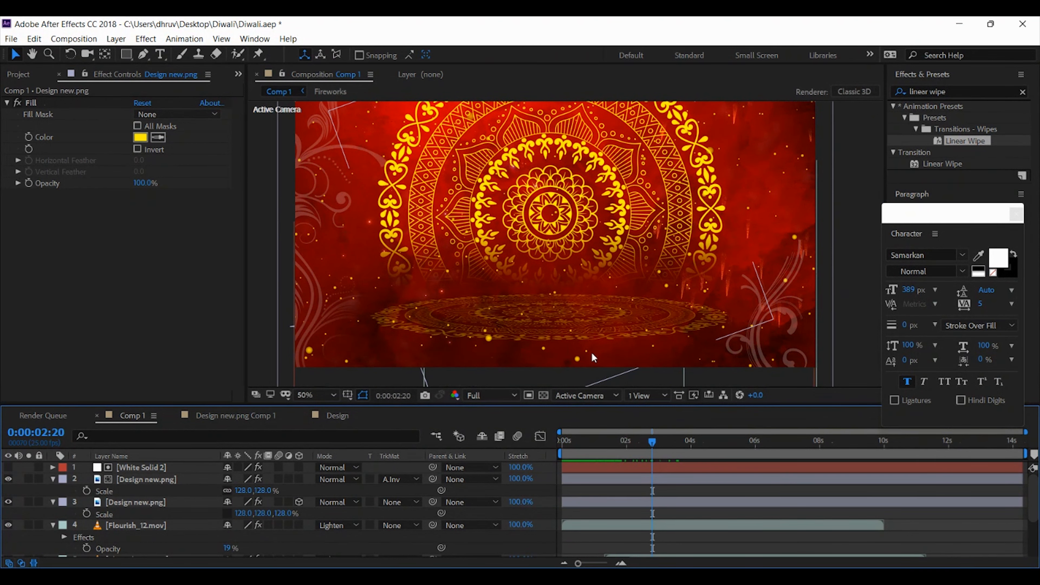
Add Diya.mov to Comp 1 as the top layer and scale it to 85%
{"action": "left_click", "coordinate": [847, 216]}
{"action": "key", "text": "space"}
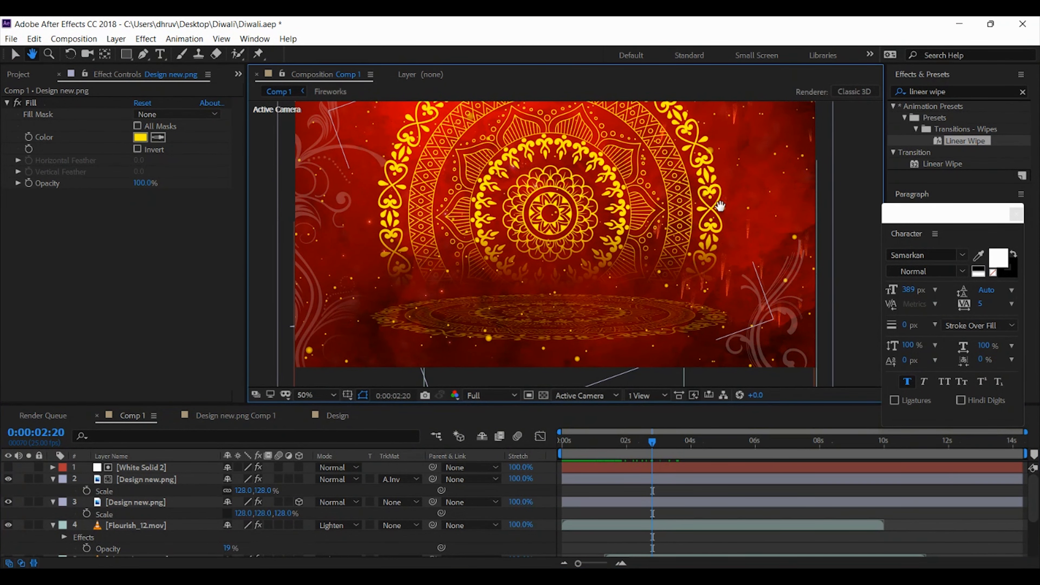
{"action": "left_click_drag", "start_coordinate": [720, 206], "coordinate": [716, 231]}
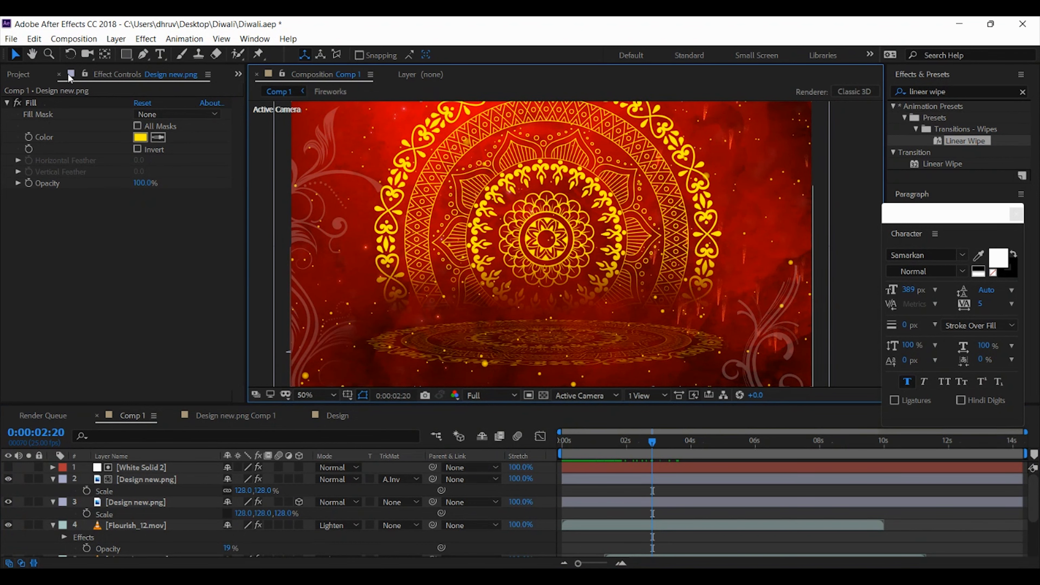
{"action": "left_click", "coordinate": [22, 74]}
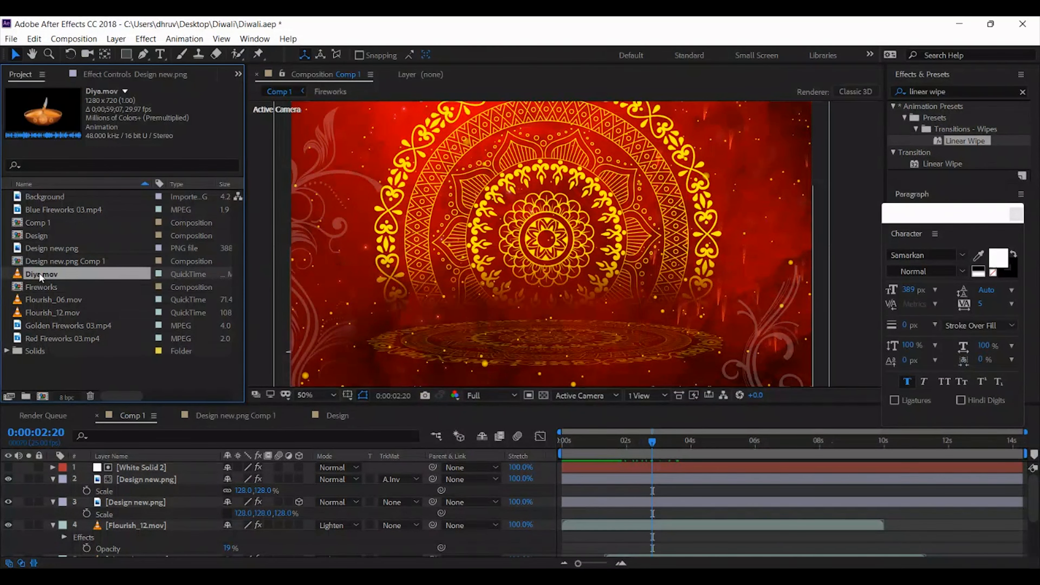
{"action": "left_click_drag", "start_coordinate": [37, 270], "coordinate": [68, 480]}
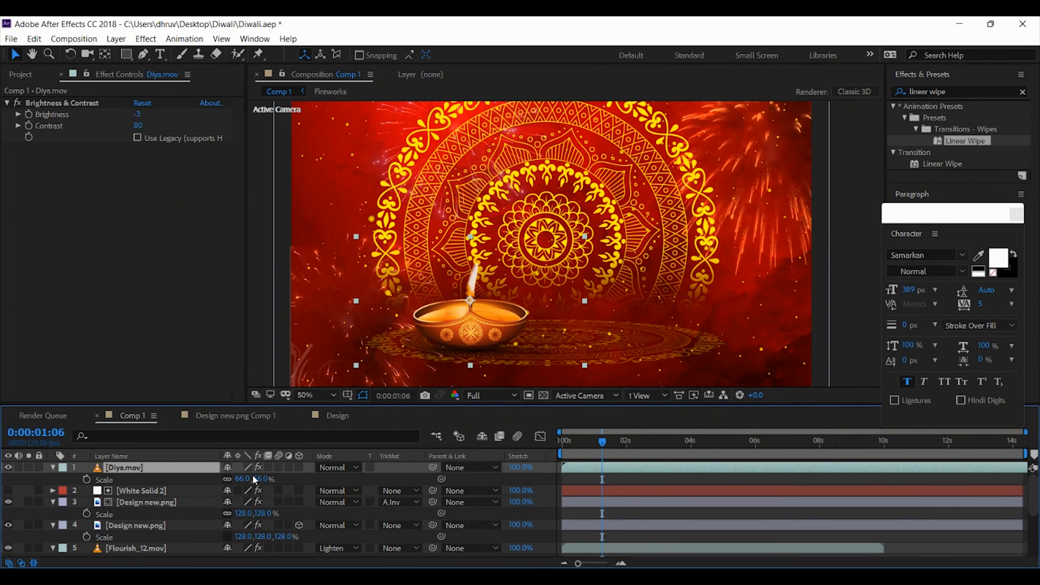
{"action": "left_click_drag", "start_coordinate": [246, 479], "coordinate": [269, 478]}
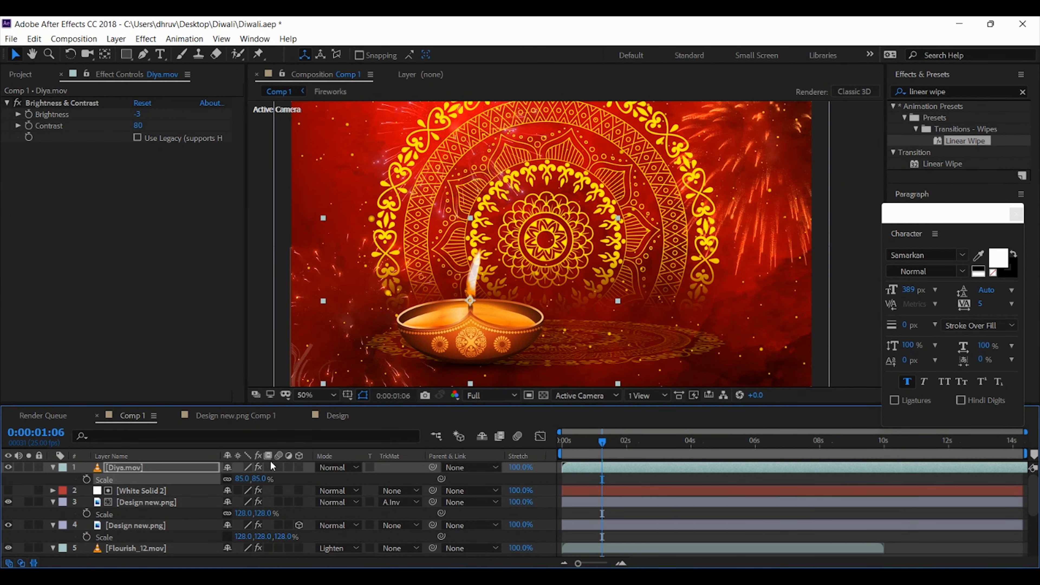
Move the diya horizontally until it is centred over the flat mandala
{"action": "key", "text": "shift+Right"}
{"action": "key", "text": "shift+Right"}
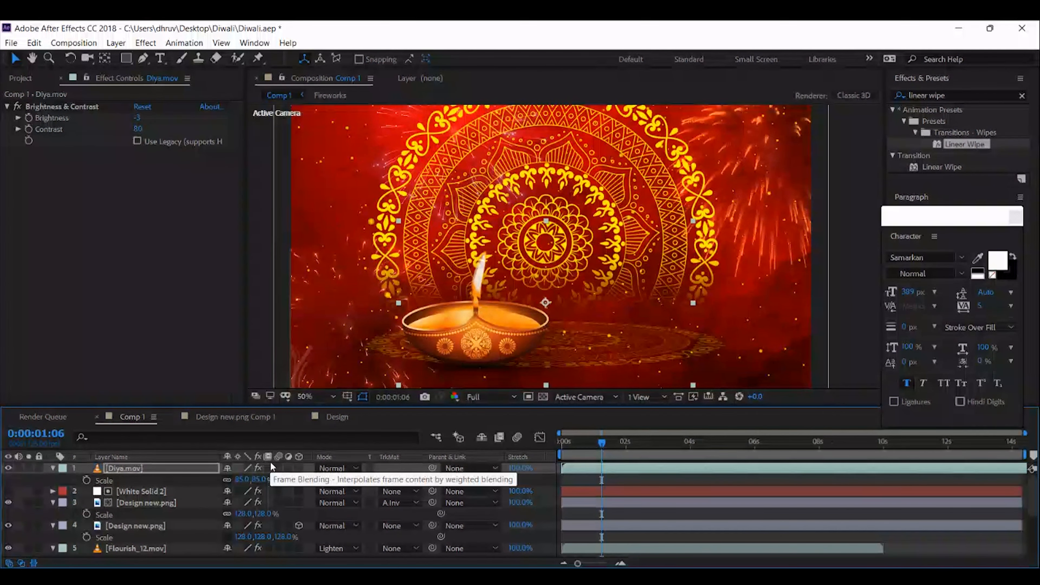
{"action": "key", "text": "shift+Right"}
{"action": "key", "text": "shift+Right"}
{"action": "key", "text": "shift+Right"}
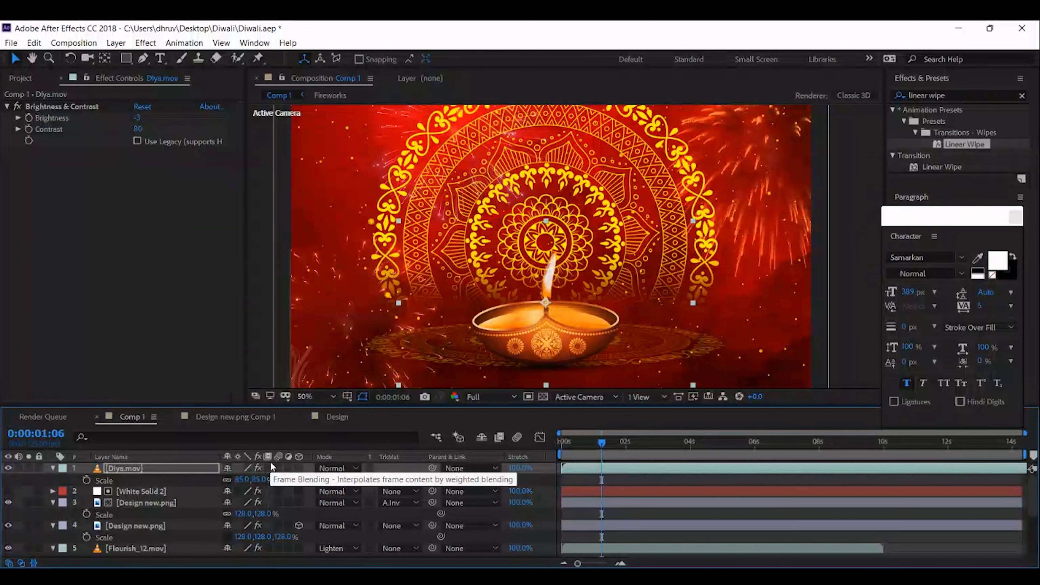
{"action": "key", "text": "shift+Left"}
{"action": "key", "text": "shift+Left"}
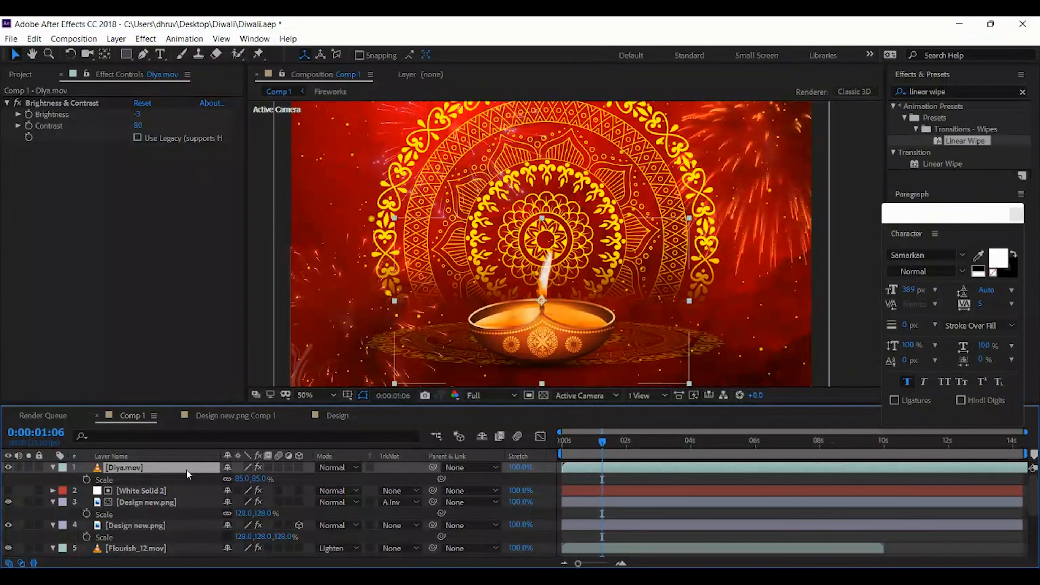
Duplicate the Diya.mov layer and scale the lower copy to 69%
{"action": "key", "text": "ctrl+d"}
{"action": "left_click", "coordinate": [156, 480]}
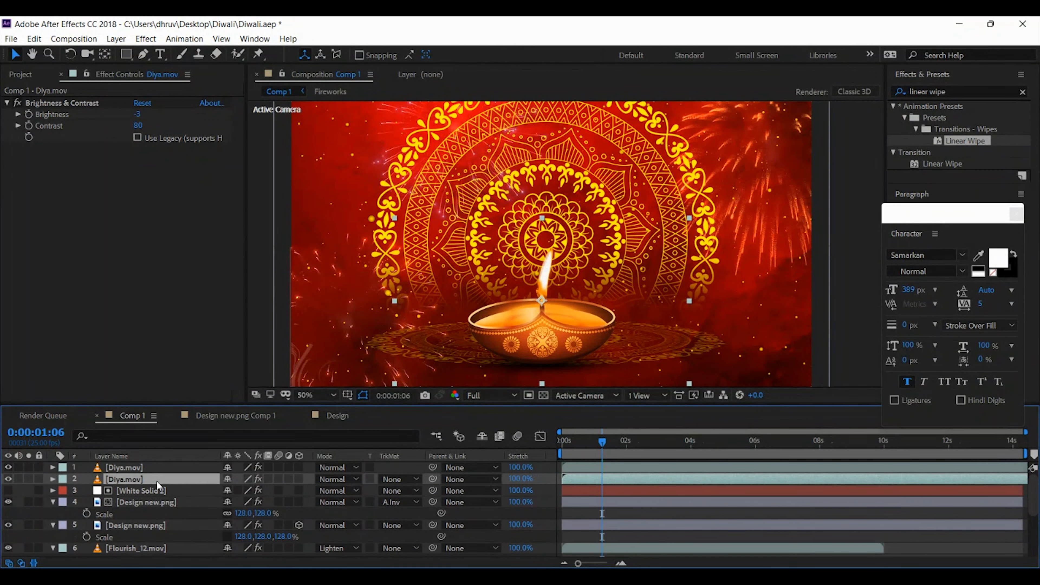
{"action": "key", "text": "s"}
{"action": "mouse_move", "coordinate": [242, 490]}
{"action": "left_mouse_down"}
{"action": "mouse_move", "coordinate": [255, 491]}
{"action": "mouse_move", "coordinate": [246, 491]}
{"action": "left_mouse_up"}
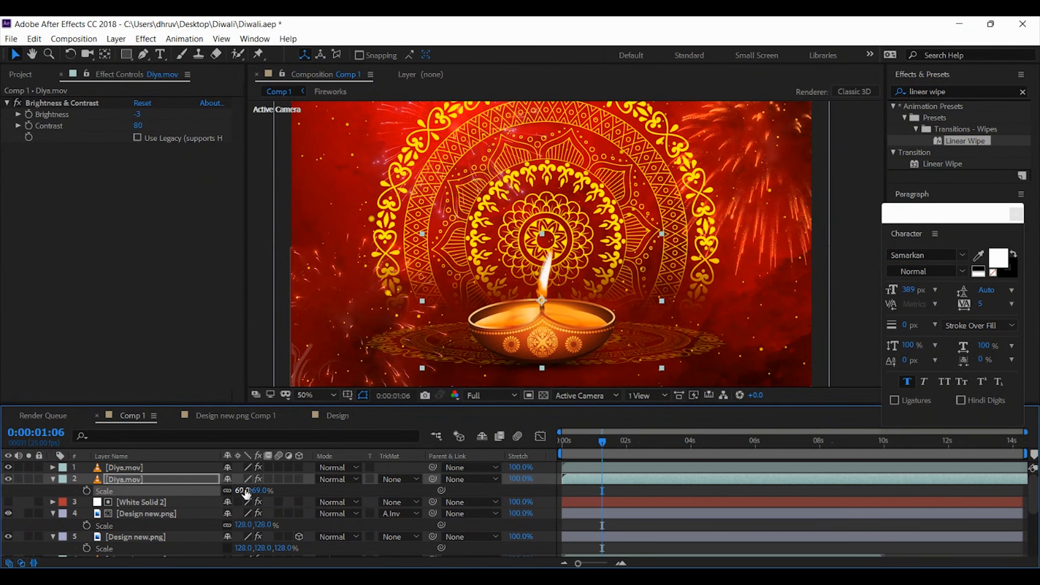
Shift the smaller diya copy left until it sits beside and partly behind the central diya
{"action": "key", "text": "shift+Left"}
{"action": "key", "text": "shift+Left"}
{"action": "key", "text": "shift+Left"}
{"action": "key", "text": "shift+Left"}
{"action": "key", "text": "shift+Left"}
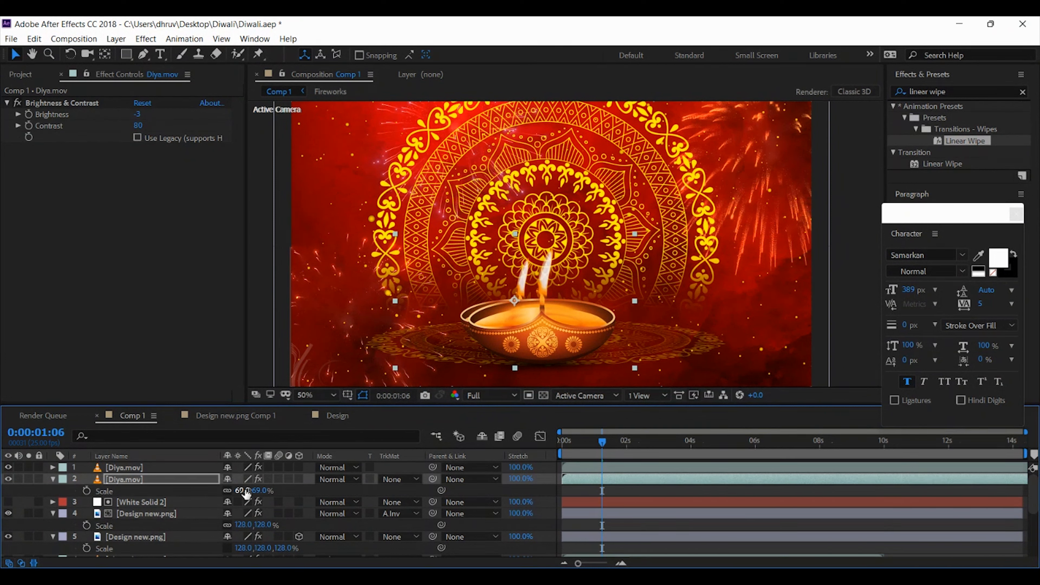
{"action": "key", "text": "shift+Left"}
{"action": "key", "text": "shift+Left"}
{"action": "key", "text": "shift+Left"}
{"action": "key", "text": "shift+Left"}
{"action": "key", "text": "shift+Left"}
{"action": "key", "text": "shift+Left"}
{"action": "key", "text": "shift+Left"}
{"action": "key", "text": "shift+Left"}
{"action": "key", "text": "shift+Left"}
{"action": "key", "text": "shift+Left"}
{"action": "key", "text": "shift+Left"}
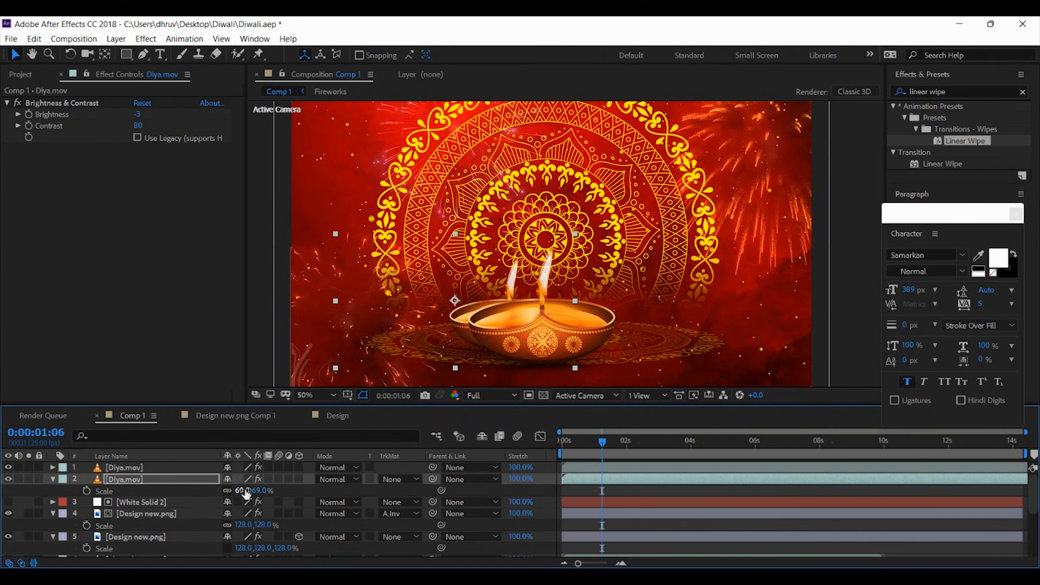
{"action": "key", "text": "shift+Left"}
{"action": "key", "text": "shift+Left"}
{"action": "key", "text": "shift+Left"}
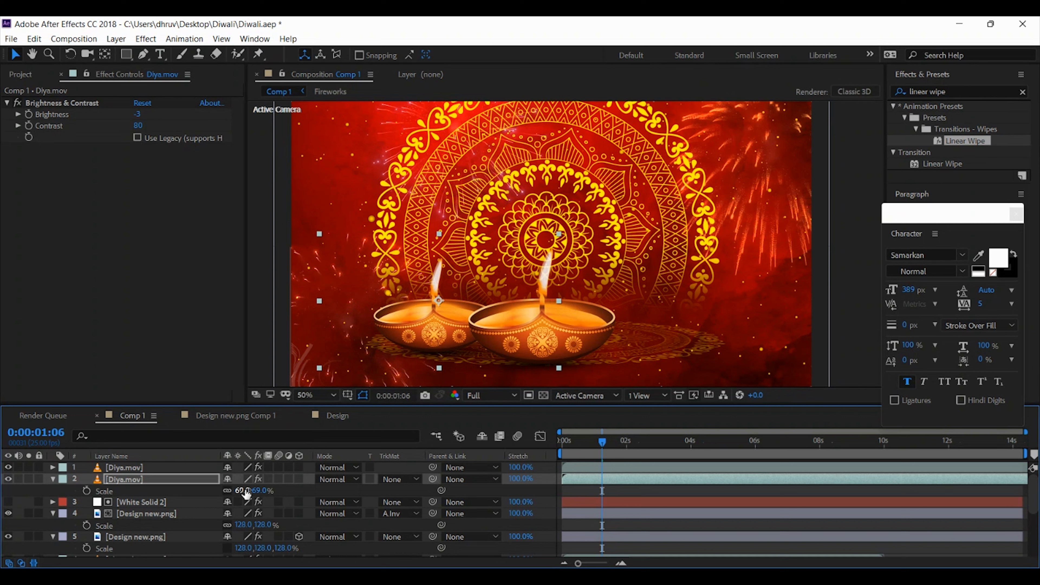
{"action": "key", "text": "shift+Left"}
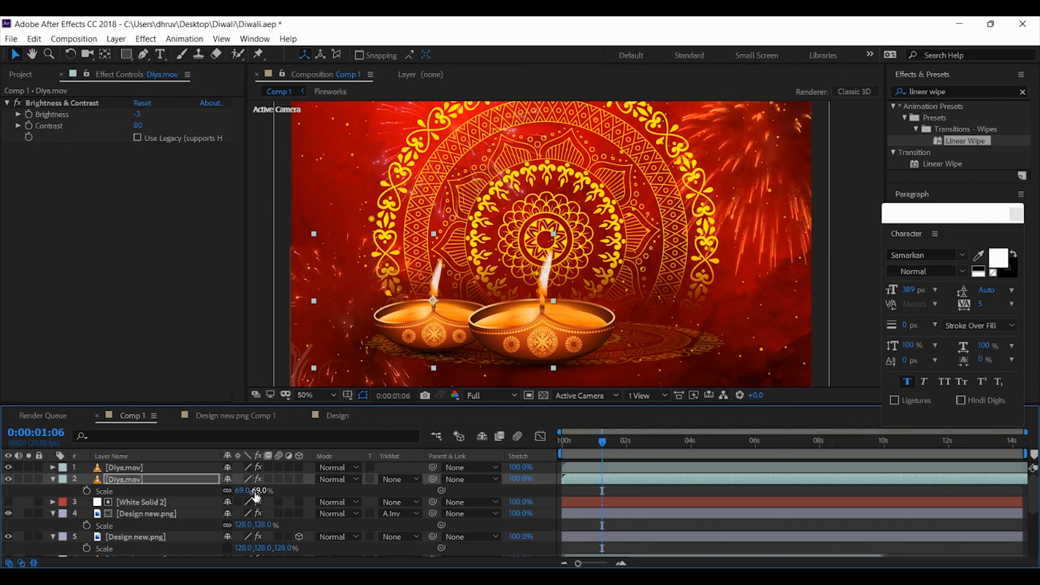
Set the scale of the smaller Diya.mov copy to 65%
{"action": "left_click", "coordinate": [259, 490]}
{"action": "type", "text": "65"}
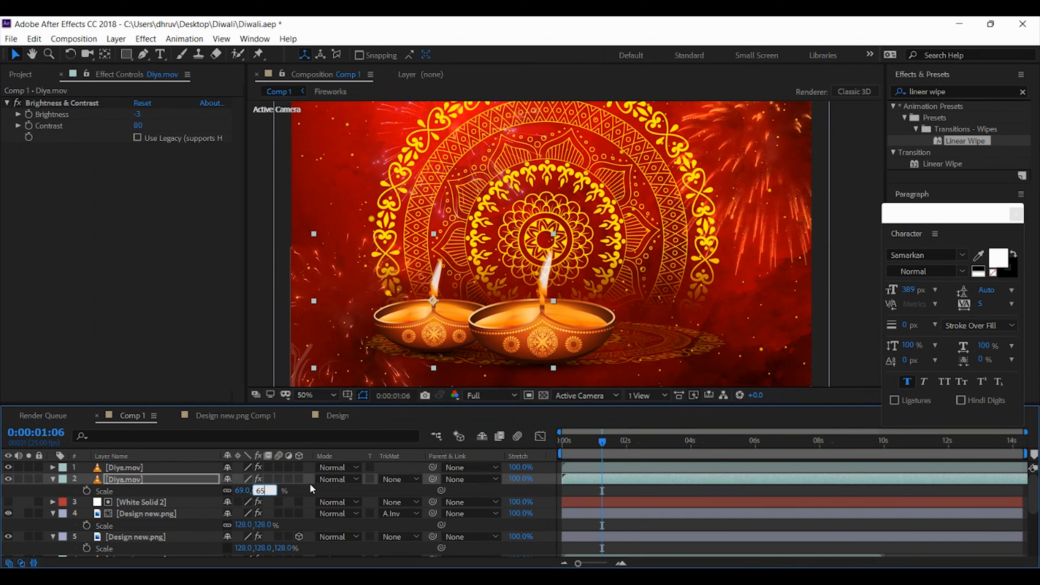
{"action": "key", "text": "Return"}
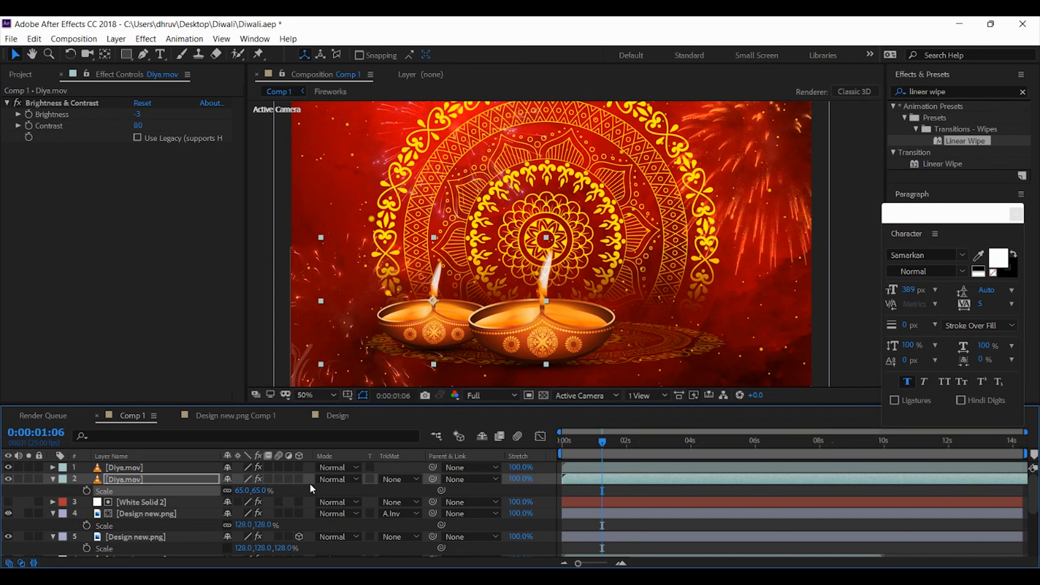
Duplicate the smaller diya and shift the copy right until it mirrors the other small diya beside the central one
{"action": "left_click", "coordinate": [136, 479]}
{"action": "key", "text": "ctrl+d"}
{"action": "key", "text": "shift+Right"}
{"action": "key", "text": "shift+Right"}
{"action": "key", "text": "shift+Right"}
{"action": "key", "text": "shift+Right"}
{"action": "key", "text": "shift+Right"}
{"action": "key", "text": "shift+Right"}
{"action": "key", "text": "shift+Right"}
{"action": "key", "text": "shift+Right"}
{"action": "key", "text": "shift+Right"}
{"action": "key", "text": "shift+Right"}
{"action": "key", "text": "shift+Right"}
{"action": "key", "text": "shift+Right"}
{"action": "key", "text": "shift+Right"}
{"action": "key", "text": "shift+Right"}
{"action": "key", "text": "shift+Right"}
{"action": "key", "text": "shift+Right"}
{"action": "key", "text": "shift+Right"}
{"action": "key", "text": "shift+Right"}
{"action": "key", "text": "shift+Right"}
{"action": "key", "text": "shift+Right"}
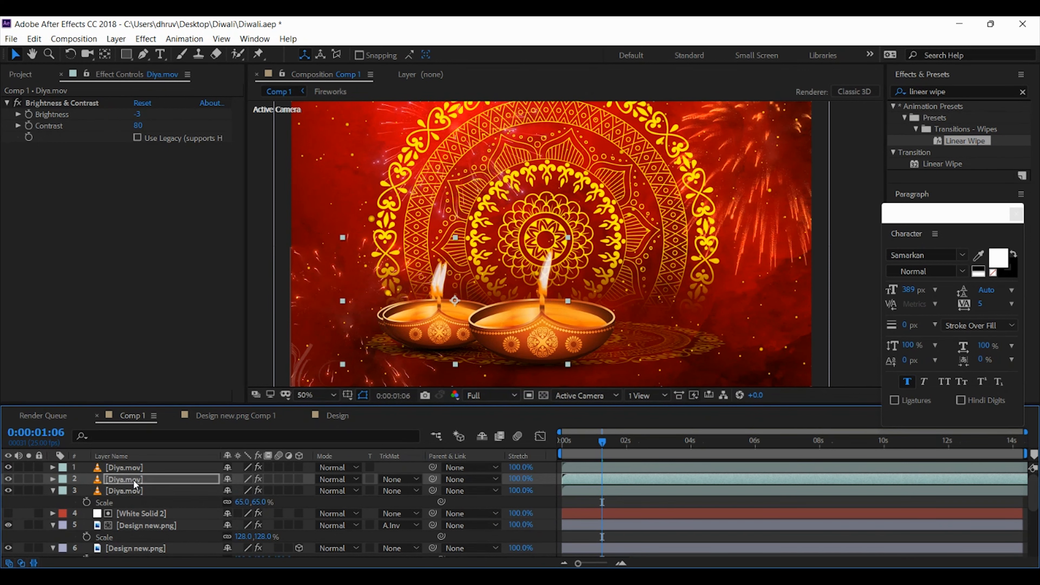
{"action": "key", "text": "shift+Right"}
{"action": "key", "text": "shift+Right"}
{"action": "key", "text": "shift+Right"}
{"action": "key", "text": "shift+Right"}
{"action": "key", "text": "shift+Right"}
{"action": "key", "text": "shift+Right"}
{"action": "key", "text": "shift+Right"}
{"action": "key", "text": "shift+Right"}
{"action": "key", "text": "shift+Right"}
{"action": "key", "text": "shift+Right"}
{"action": "key", "text": "shift+Right"}
{"action": "key", "text": "shift+Right"}
{"action": "key", "text": "shift+Right"}
{"action": "key", "text": "shift+Right"}
{"action": "key", "text": "shift+Right"}
{"action": "key", "text": "shift+Right"}
{"action": "key", "text": "shift+Right"}
{"action": "key", "text": "shift+Right"}
{"action": "key", "text": "shift+Right"}
{"action": "key", "text": "shift+Right"}
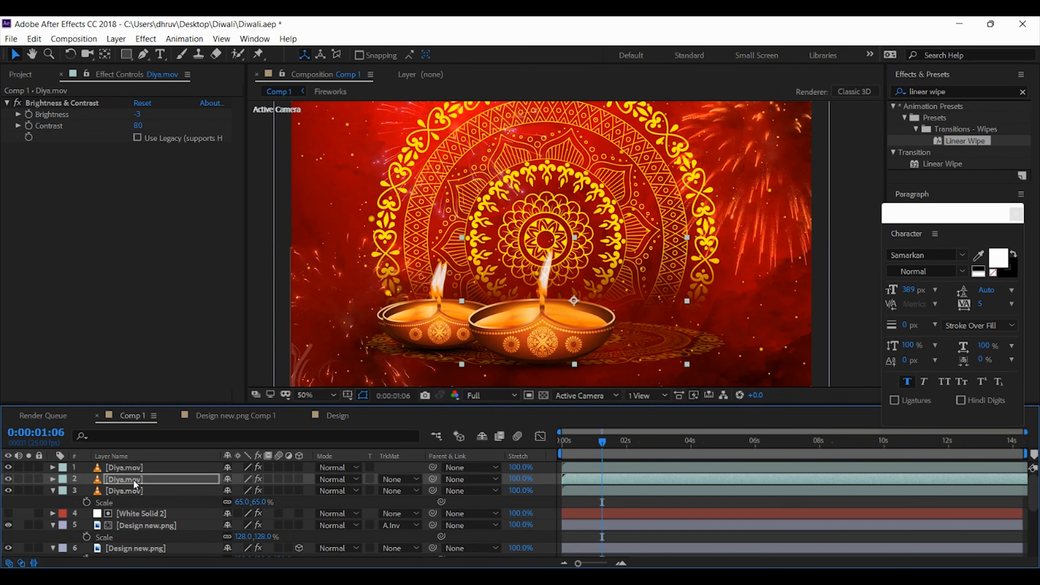
{"action": "key", "text": "shift+Right"}
{"action": "key", "text": "shift+Right"}
{"action": "key", "text": "shift+Right"}
{"action": "key", "text": "shift+Right"}
{"action": "key", "text": "shift+Right"}
{"action": "key", "text": "shift+Right"}
{"action": "key", "text": "shift+Right"}
{"action": "key", "text": "shift+Right"}
{"action": "key", "text": "shift+Right"}
{"action": "key", "text": "shift+Right"}
{"action": "key", "text": "shift+Right"}
{"action": "key", "text": "shift+Right"}
{"action": "key", "text": "shift+Right"}
{"action": "key", "text": "shift+Right"}
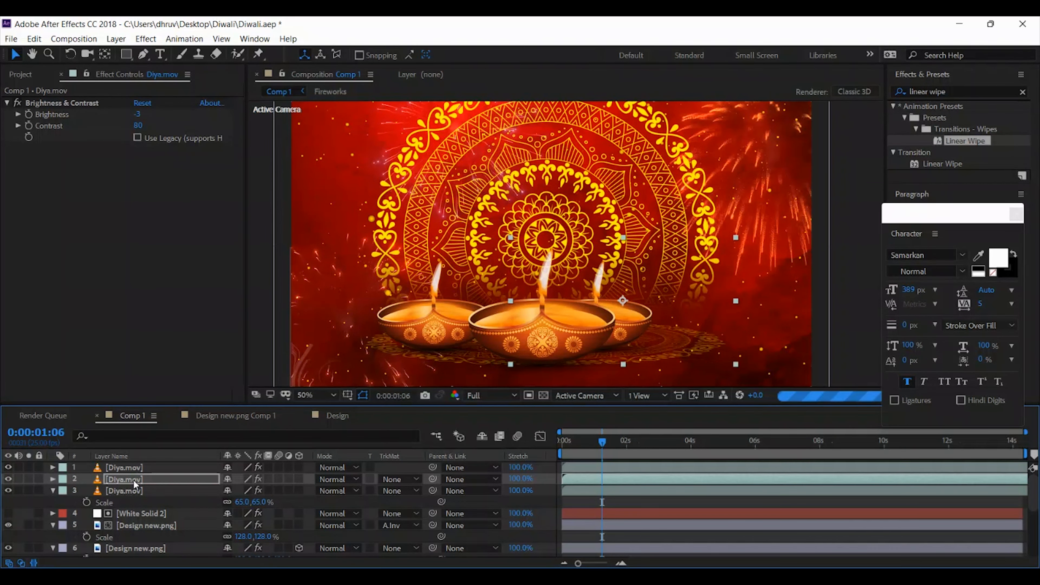
{"action": "key", "text": "shift+Right"}
{"action": "key", "text": "shift+Right"}
{"action": "key", "text": "shift+Right"}
{"action": "key", "text": "shift+Right"}
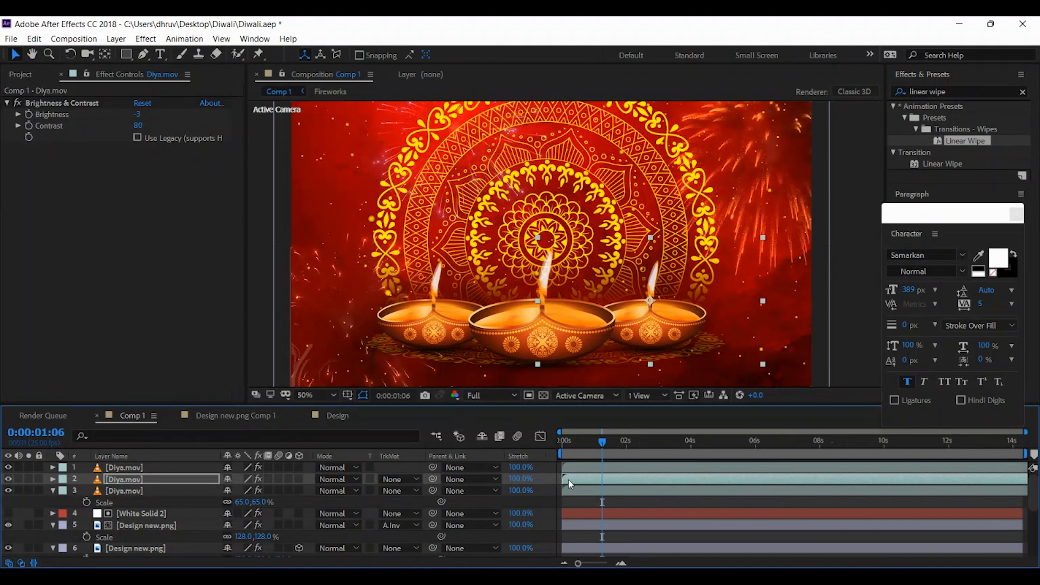
Preview the three burning diyas from the start of the timeline
{"action": "left_click_drag", "start_coordinate": [578, 445], "coordinate": [559, 445]}
{"action": "key", "text": "space"}
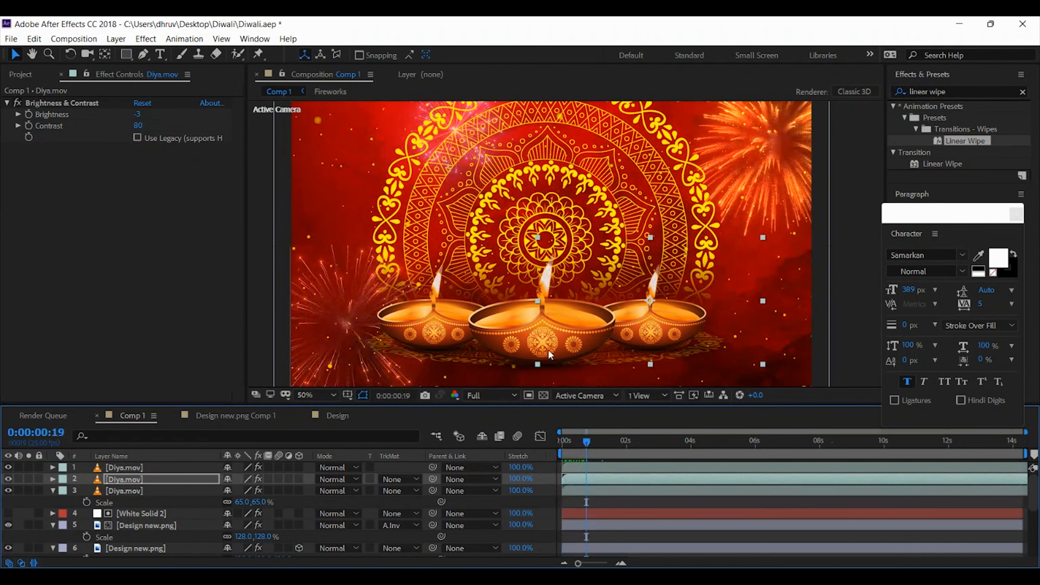
{"action": "left_click_drag", "start_coordinate": [587, 447], "coordinate": [611, 448]}
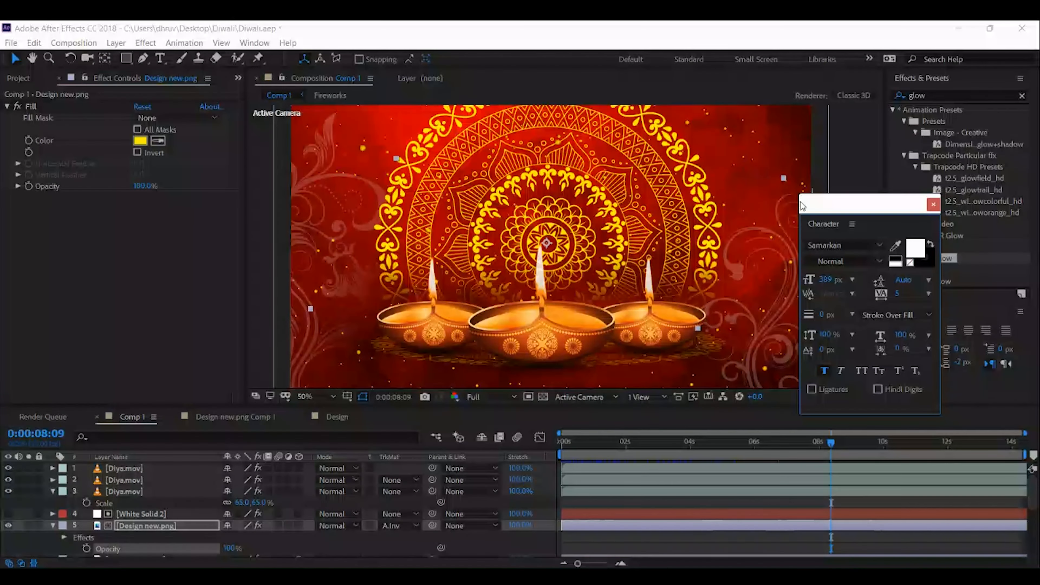
{"action": "left_click_drag", "start_coordinate": [850, 206], "coordinate": [887, 193]}
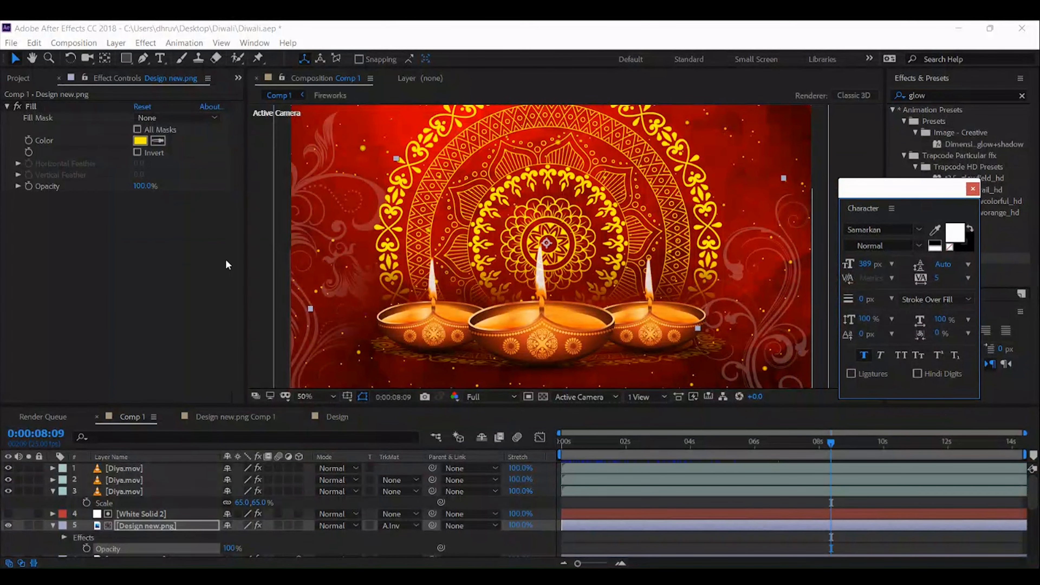
Set the opacity of the upright mandala layer, Design new.png, to 60%
{"action": "left_click", "coordinate": [254, 224]}
{"action": "left_click", "coordinate": [164, 525]}
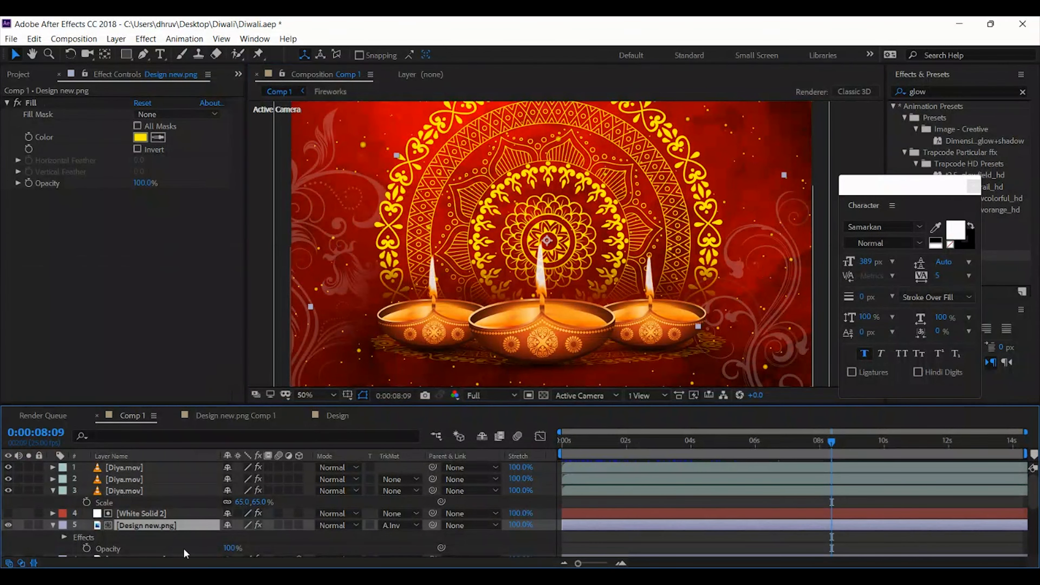
{"action": "left_click", "coordinate": [230, 550]}
{"action": "type", "text": "60"}
{"action": "key", "text": "Return"}
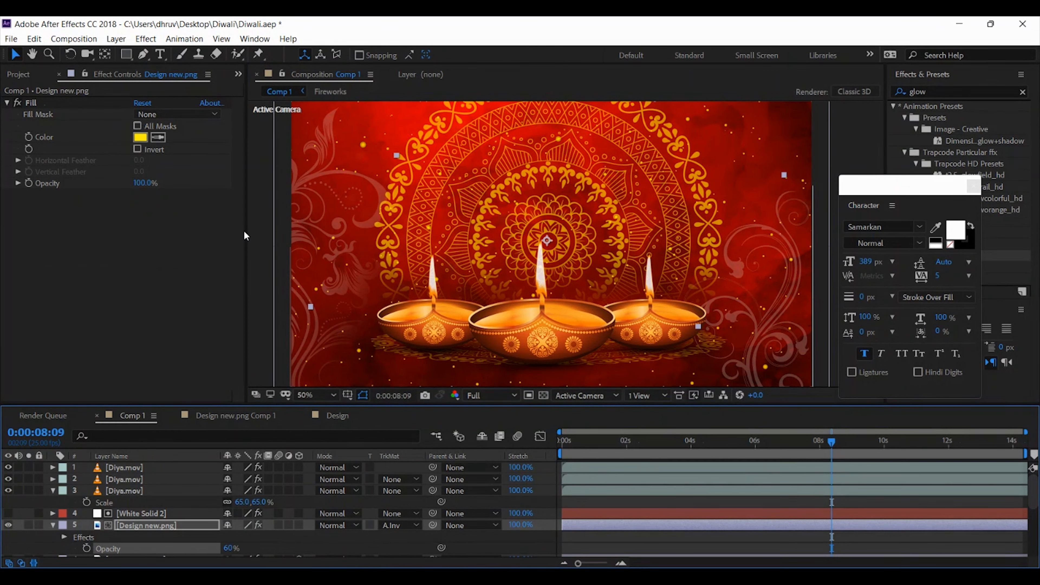
{"action": "left_click", "coordinate": [248, 223]}
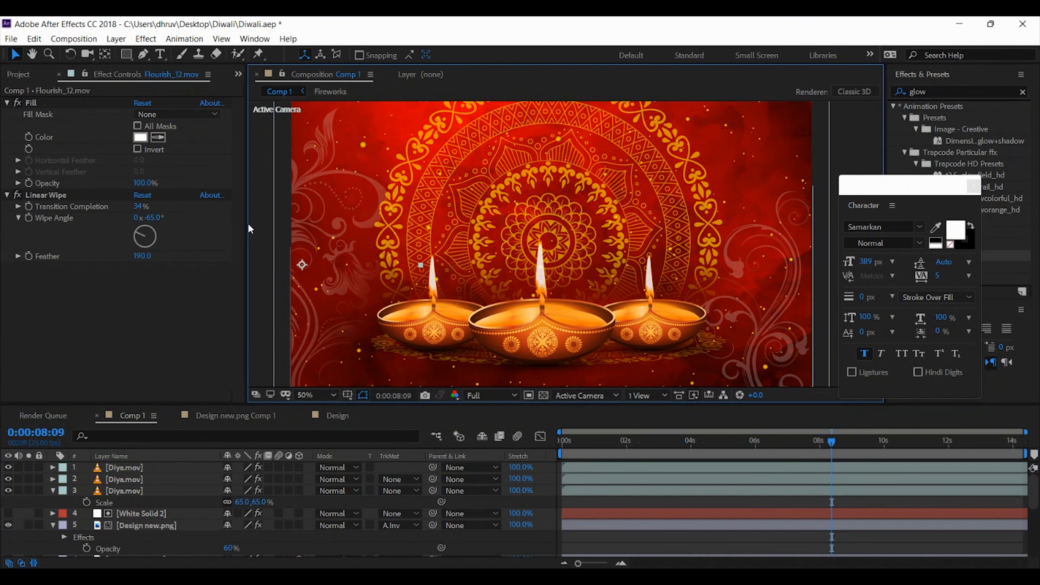
Apply the Stylize Glow effect to the upright mandala layer, Design new.png
{"action": "left_click", "coordinate": [949, 93]}
{"action": "left_click_drag", "start_coordinate": [916, 174], "coordinate": [816, 115]}
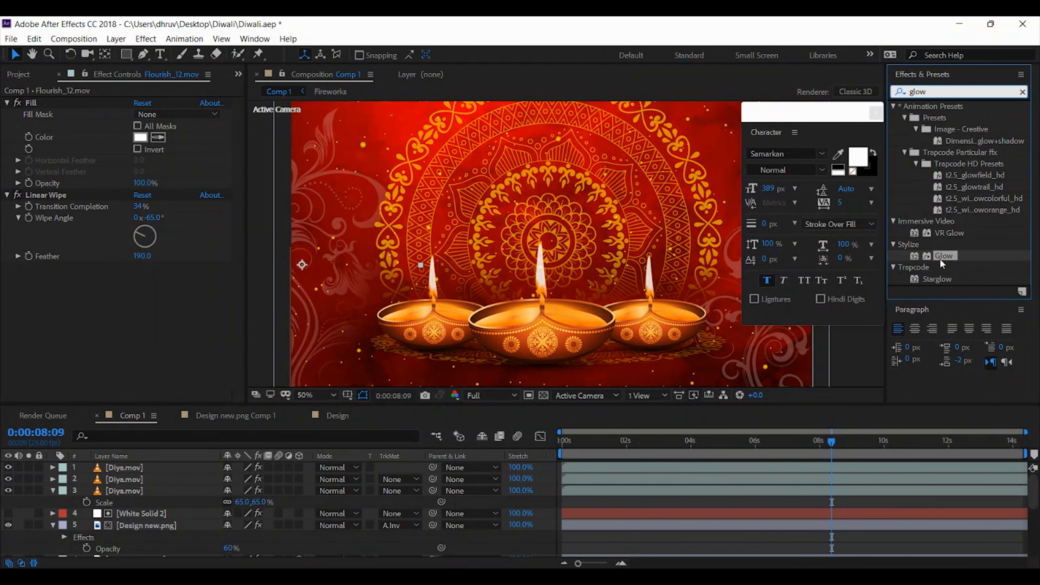
{"action": "left_click_drag", "start_coordinate": [943, 255], "coordinate": [166, 527]}
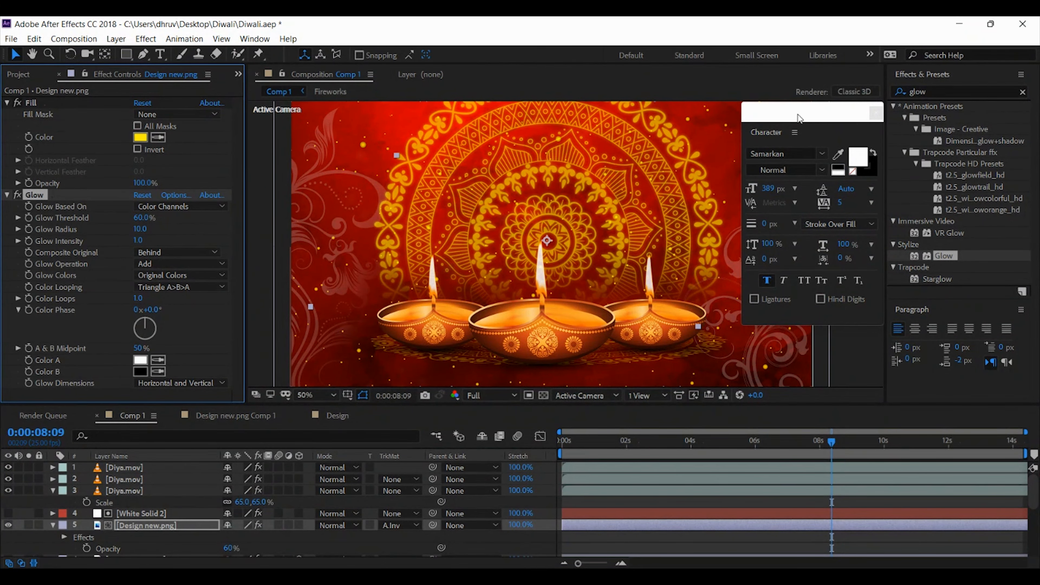
{"action": "left_click_drag", "start_coordinate": [801, 117], "coordinate": [856, 137]}
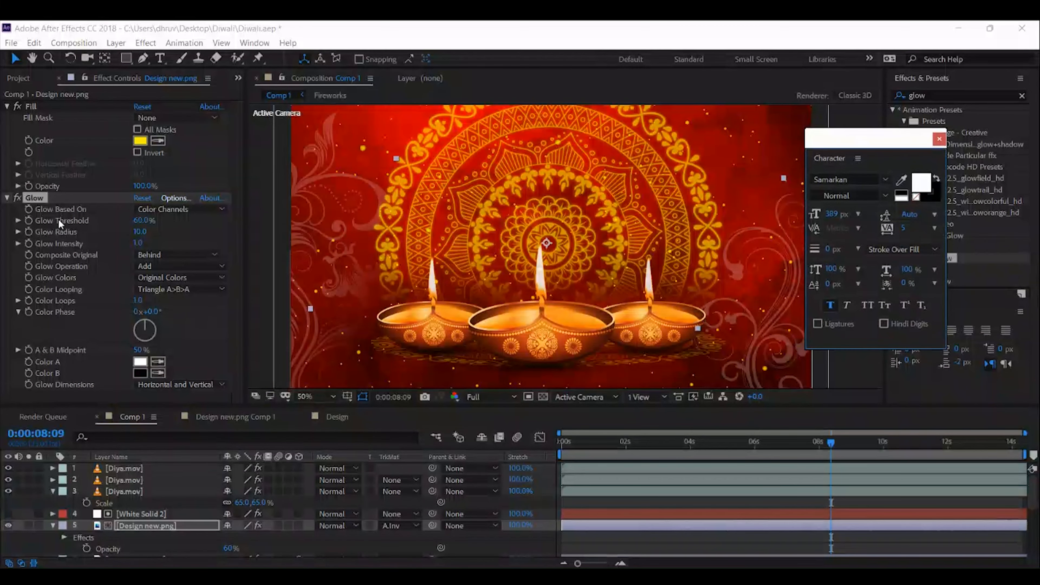
Set the upright mandala's Glow Threshold to 76.5%, Glow Radius to 9 and Glow Intensity to 5
{"action": "left_click", "coordinate": [140, 232]}
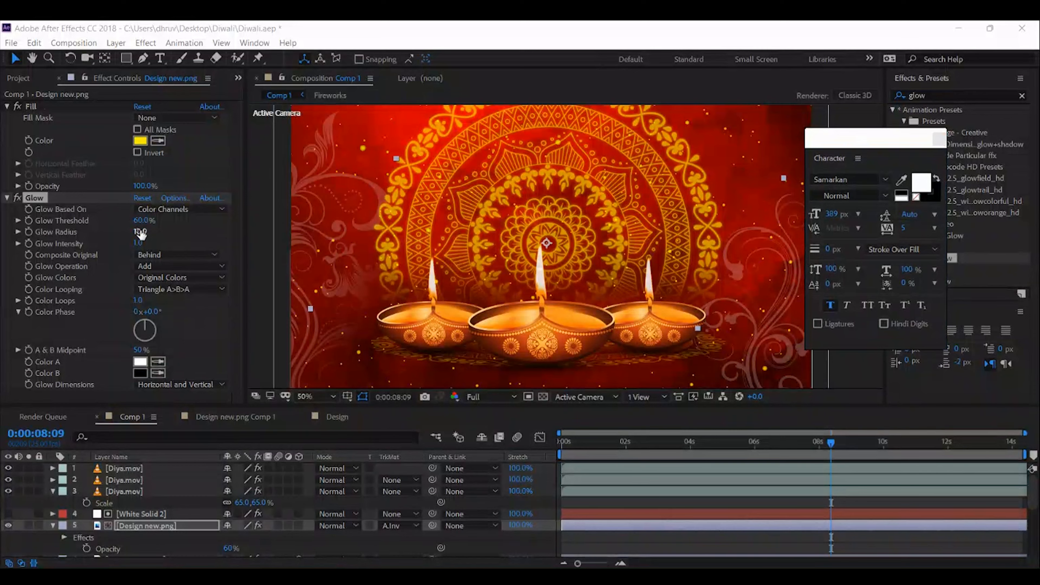
{"action": "left_click_drag", "start_coordinate": [140, 231], "coordinate": [149, 233]}
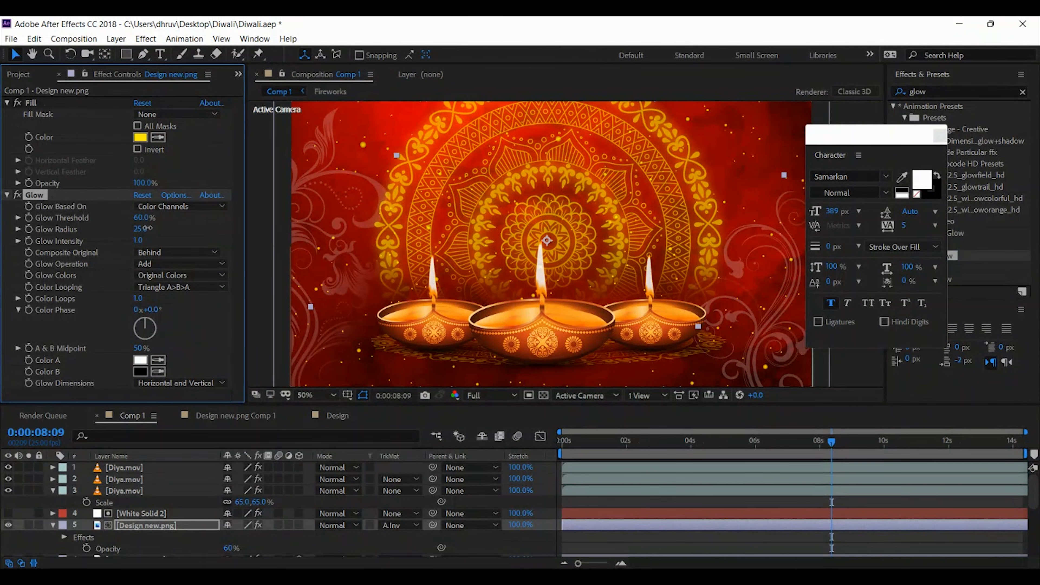
{"action": "left_click", "coordinate": [145, 228]}
{"action": "type", "text": "14"}
{"action": "key", "text": "Tab"}
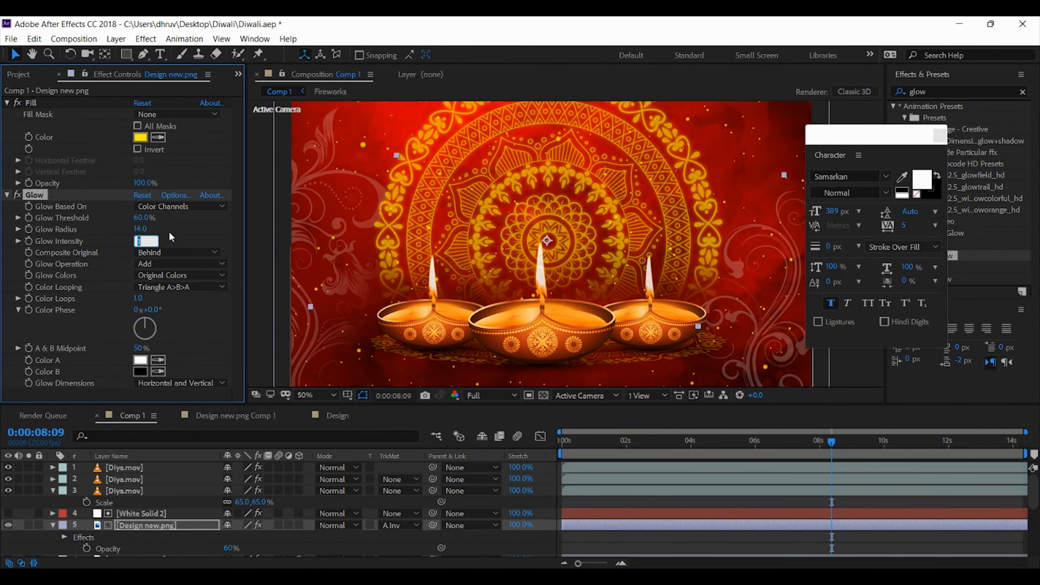
{"action": "type", "text": "5"}
{"action": "key", "text": "Return"}
{"action": "left_click_drag", "start_coordinate": [141, 217], "coordinate": [171, 219]}
{"action": "left_click", "coordinate": [140, 229]}
{"action": "type", "text": "9"}
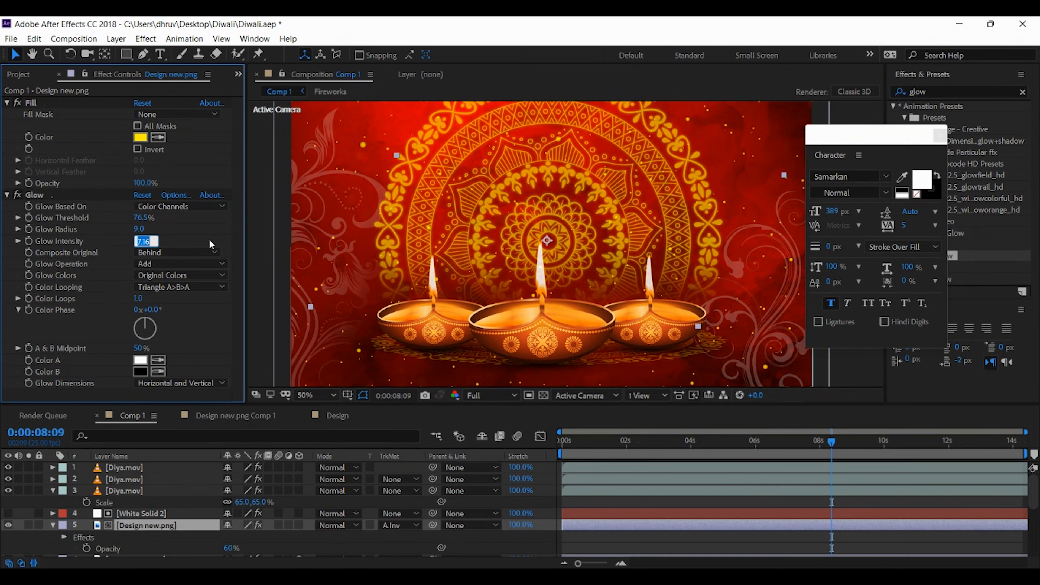
{"action": "key", "text": "Return"}
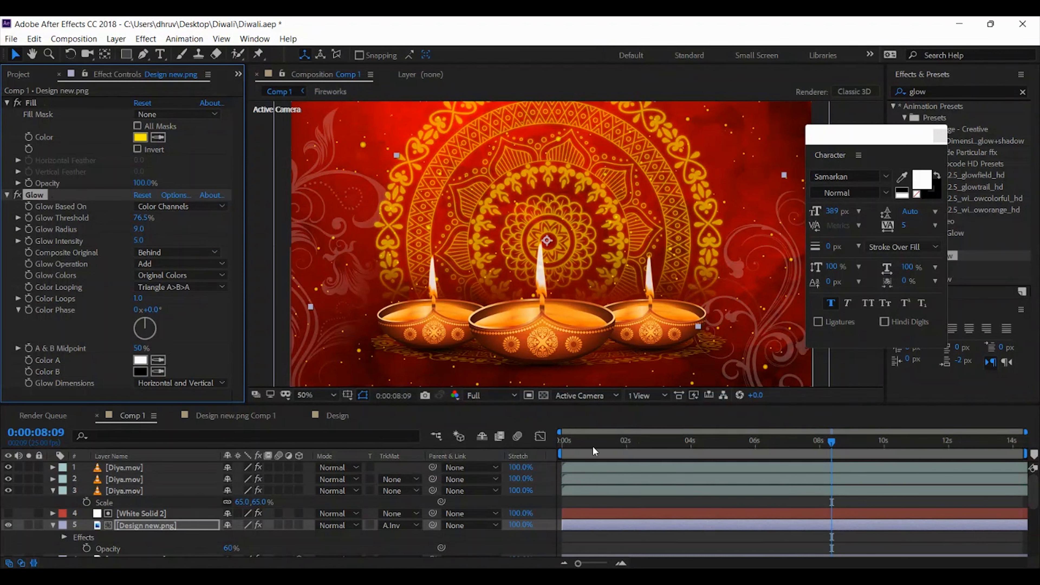
Enlarge the flat 3D mandala layer beneath the diyas to a scale of 188%
{"action": "left_click_drag", "start_coordinate": [594, 447], "coordinate": [661, 443]}
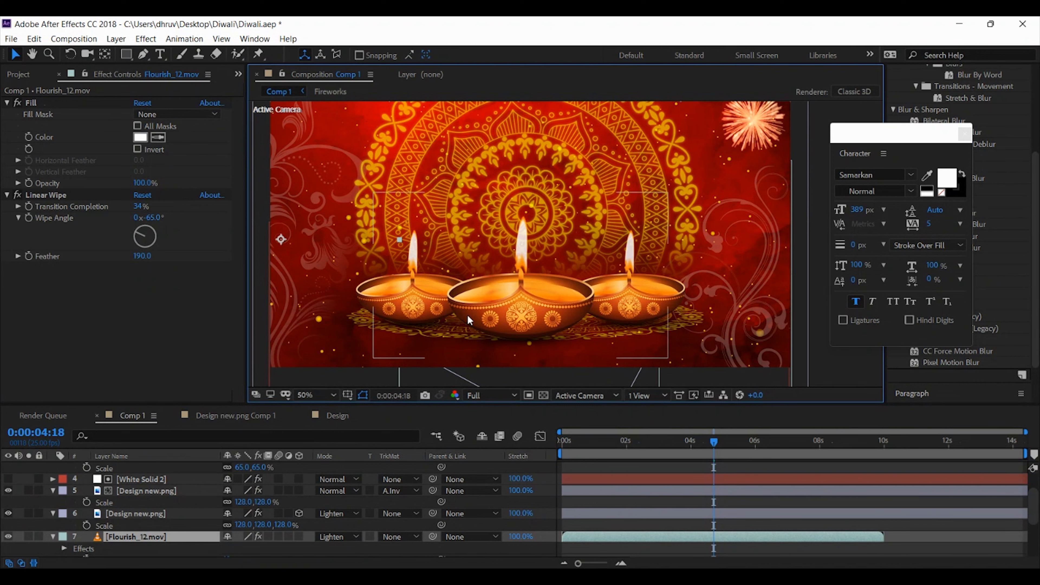
{"action": "left_click", "coordinate": [145, 513]}
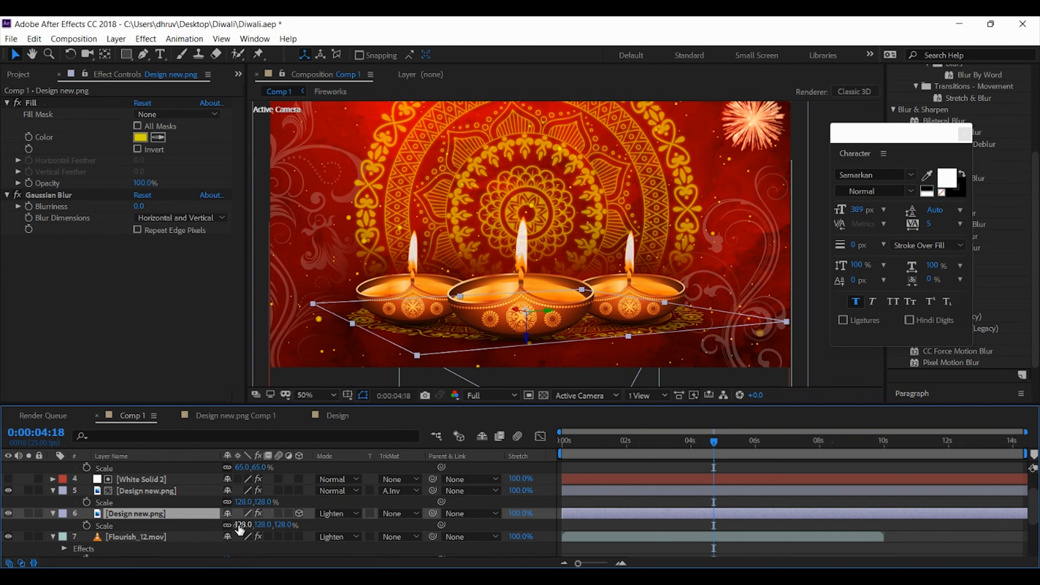
{"action": "left_click", "coordinate": [7, 514]}
{"action": "left_click", "coordinate": [7, 514]}
{"action": "left_click_drag", "start_coordinate": [245, 525], "coordinate": [278, 525]}
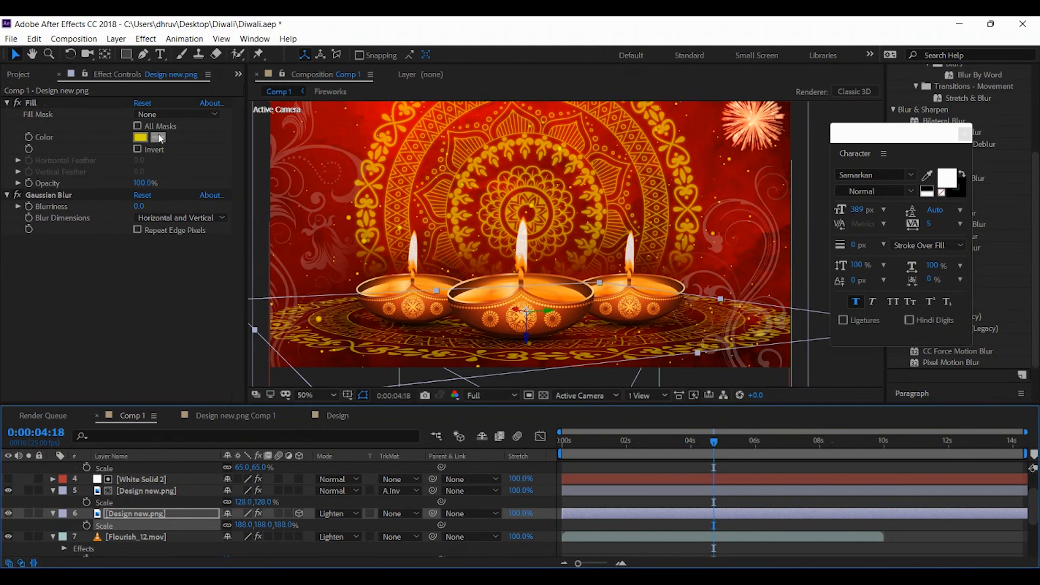
Sample the bright red of the background as the Fill colour of the flat 3D mandala
{"action": "left_click", "coordinate": [341, 157]}
{"action": "key", "text": "space"}
{"action": "left_click_drag", "start_coordinate": [407, 140], "coordinate": [416, 161]}
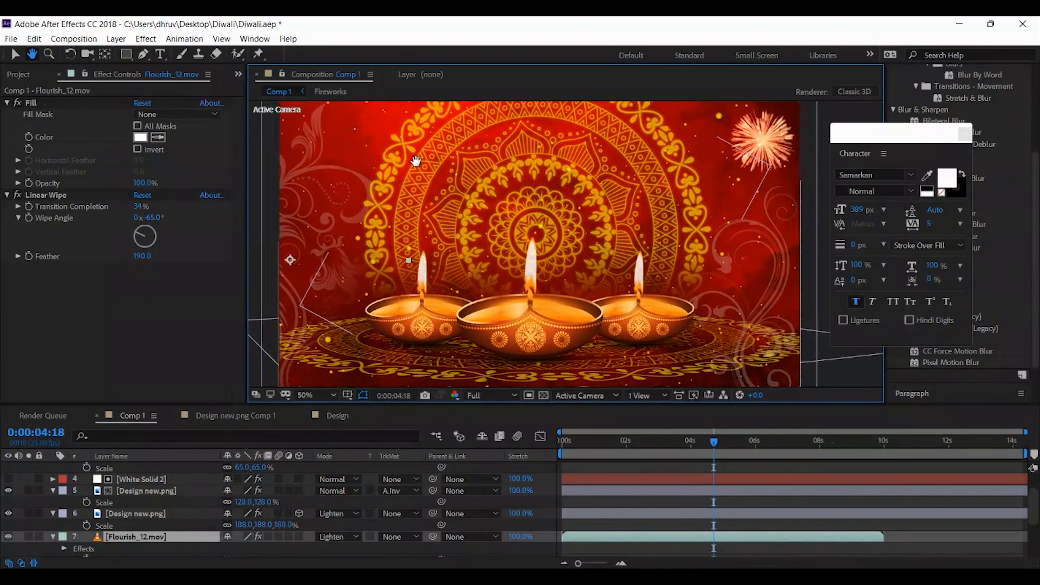
{"action": "left_click", "coordinate": [129, 514]}
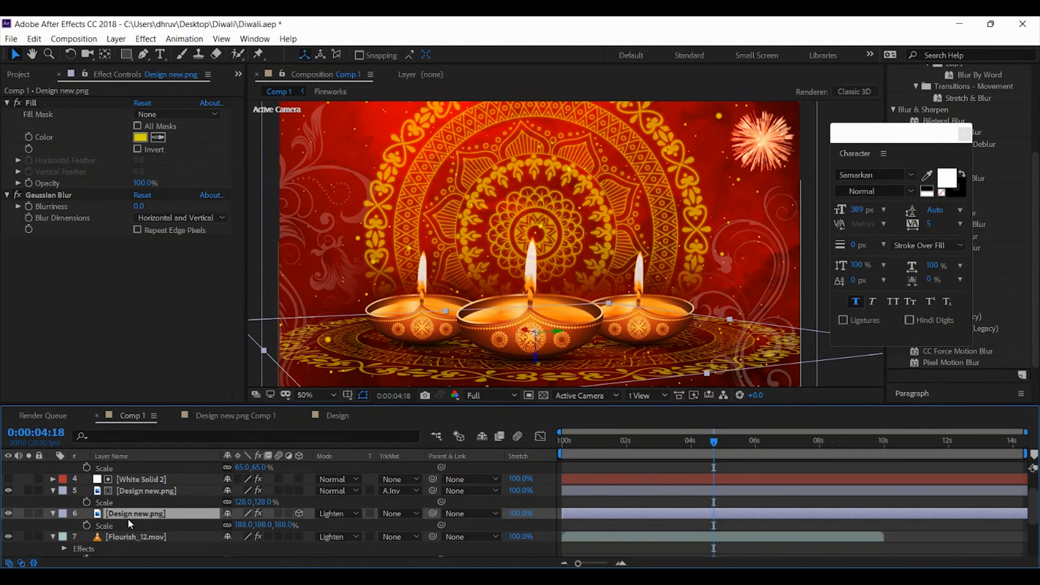
{"action": "left_click", "coordinate": [159, 138]}
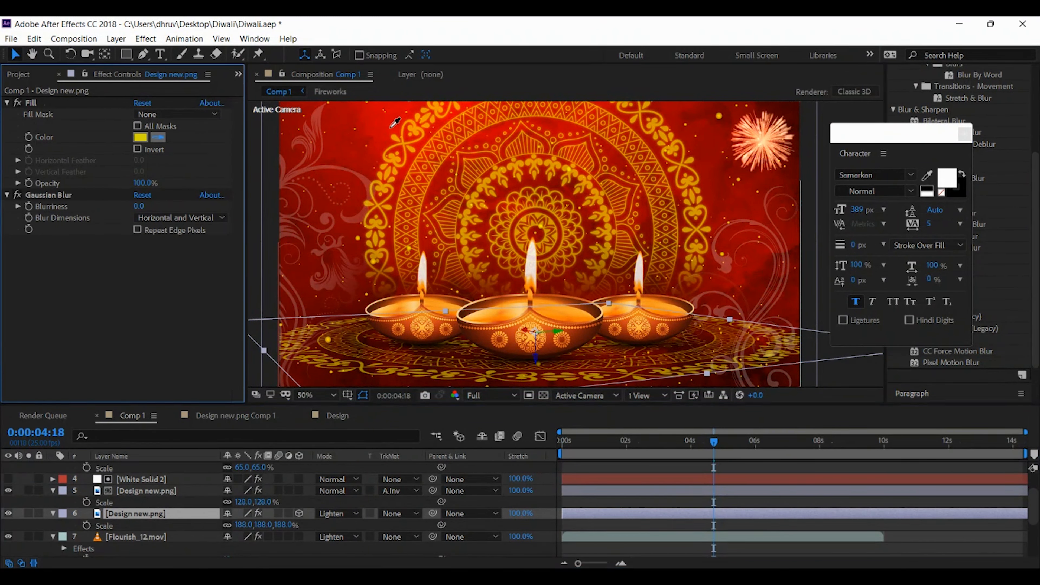
{"action": "left_click", "coordinate": [390, 134]}
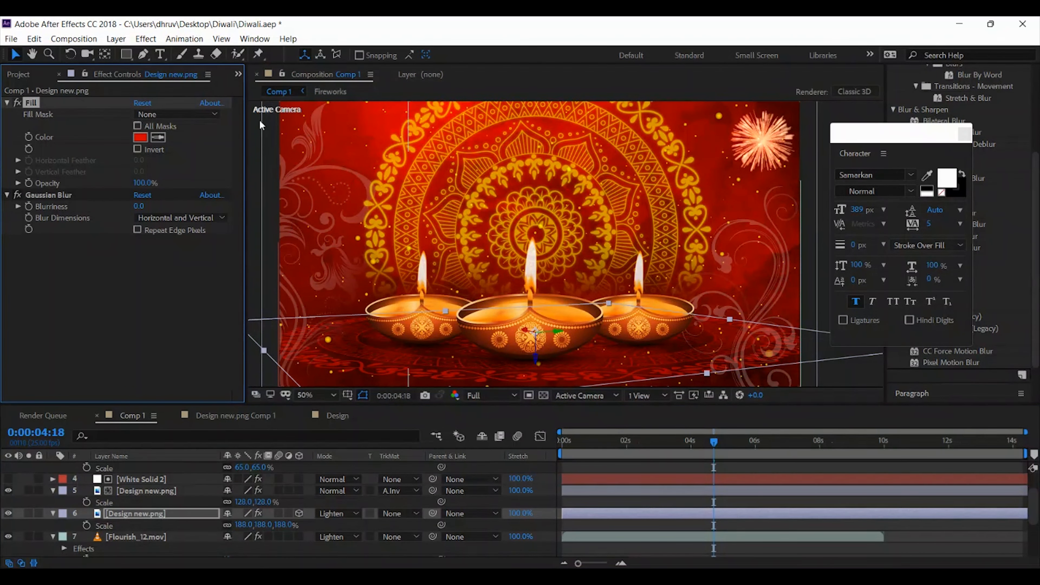
{"action": "left_click", "coordinate": [254, 141]}
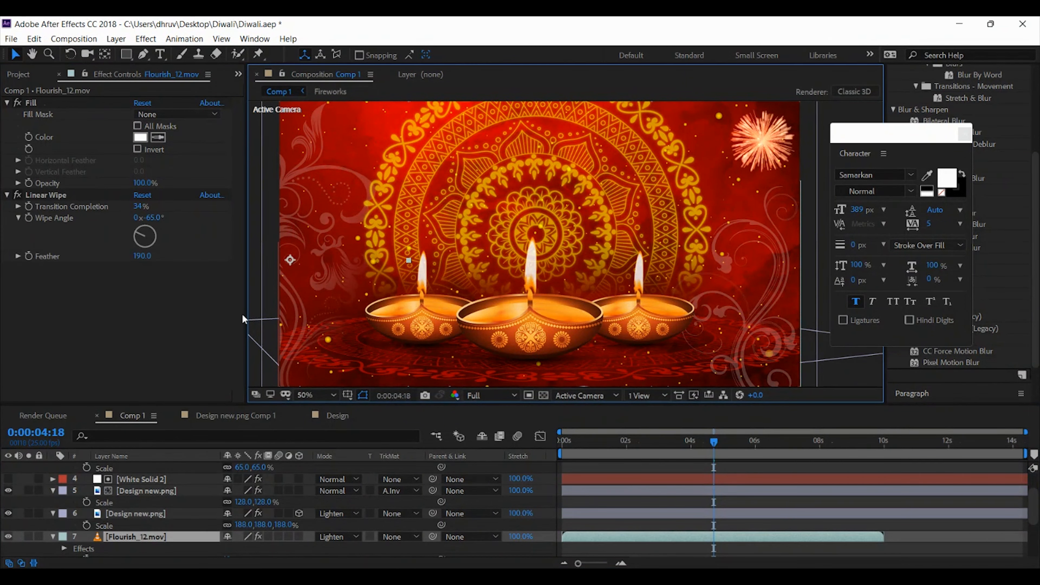
Set the flat 3D mandala's opacity to 65% and check the result at several times
{"action": "left_click", "coordinate": [147, 514]}
{"action": "key", "text": "t"}
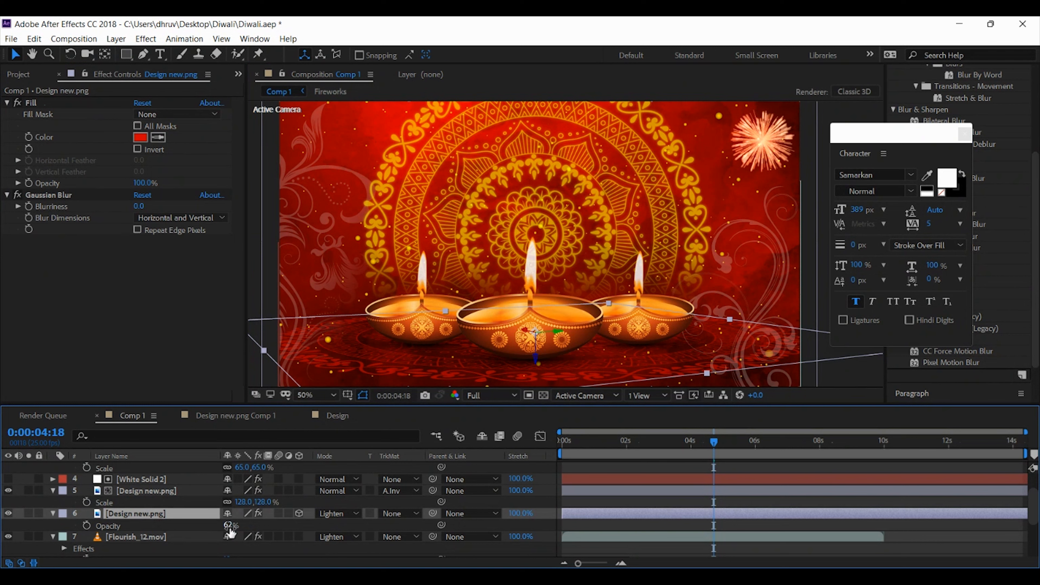
{"action": "left_click_drag", "start_coordinate": [229, 529], "coordinate": [269, 511]}
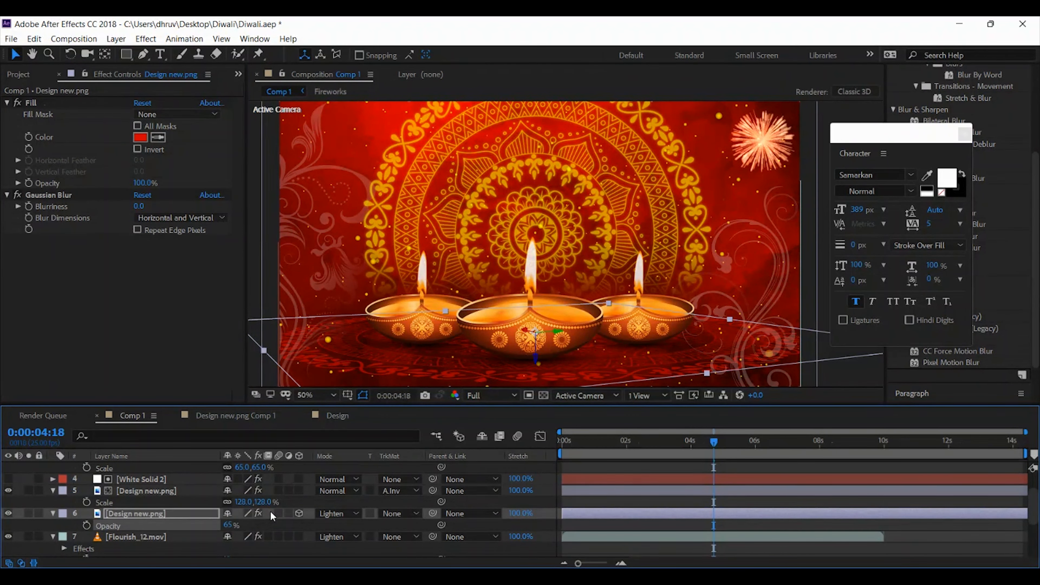
{"action": "left_click", "coordinate": [314, 233]}
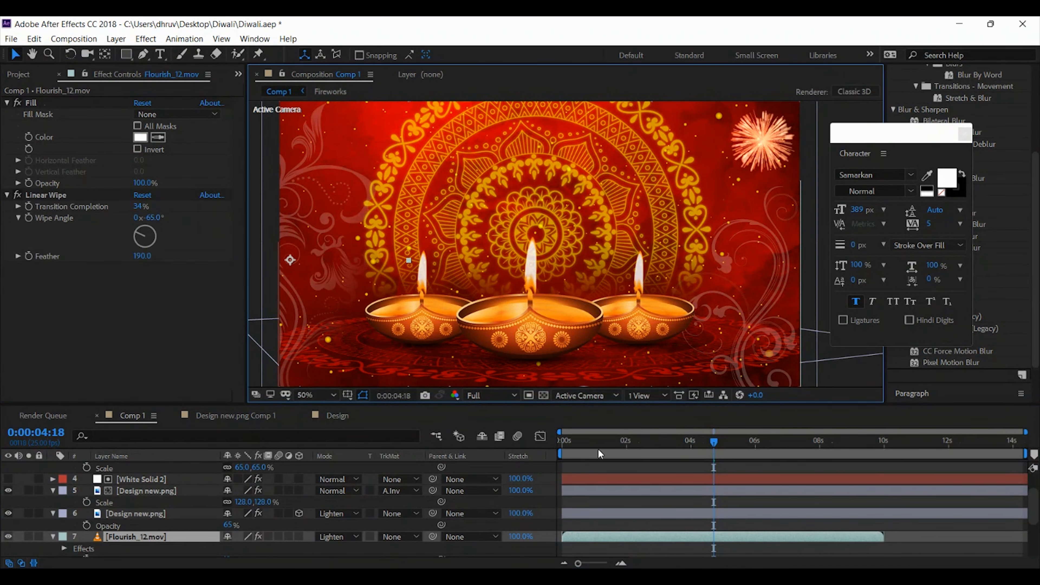
{"action": "left_click_drag", "start_coordinate": [587, 442], "coordinate": [686, 446]}
{"action": "left_click", "coordinate": [702, 441]}
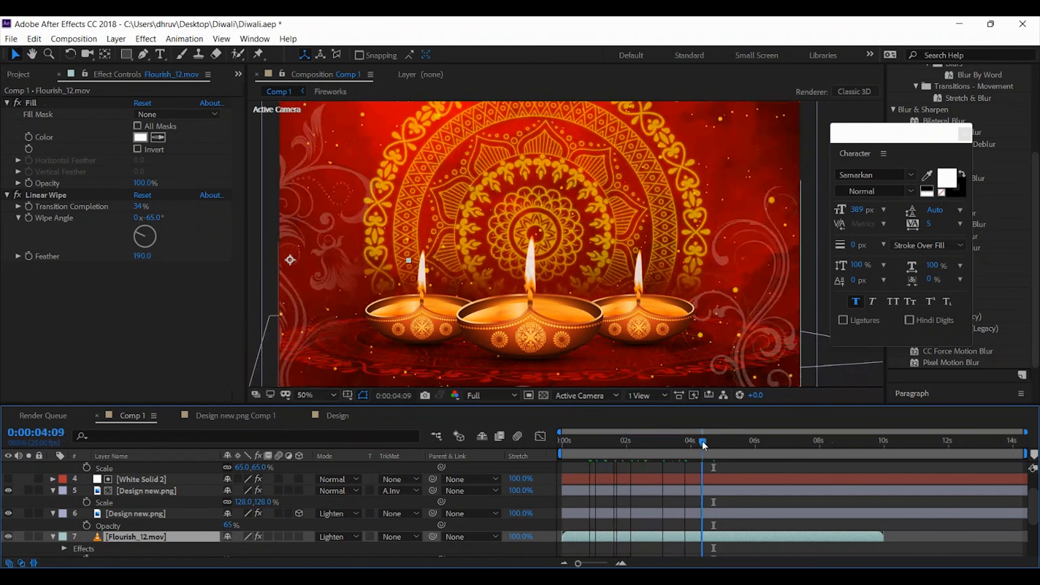
Move the Flourish_06.mov layer up until its top meets the frame's top edge and right until it slightly overhangs the frame
{"action": "key", "text": "comma"}
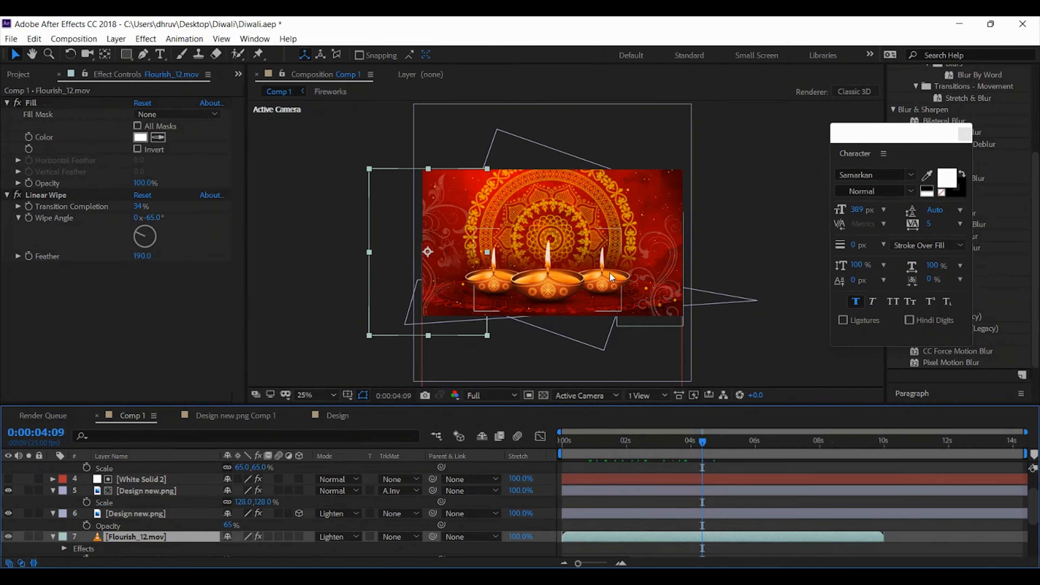
{"action": "left_click", "coordinate": [664, 265]}
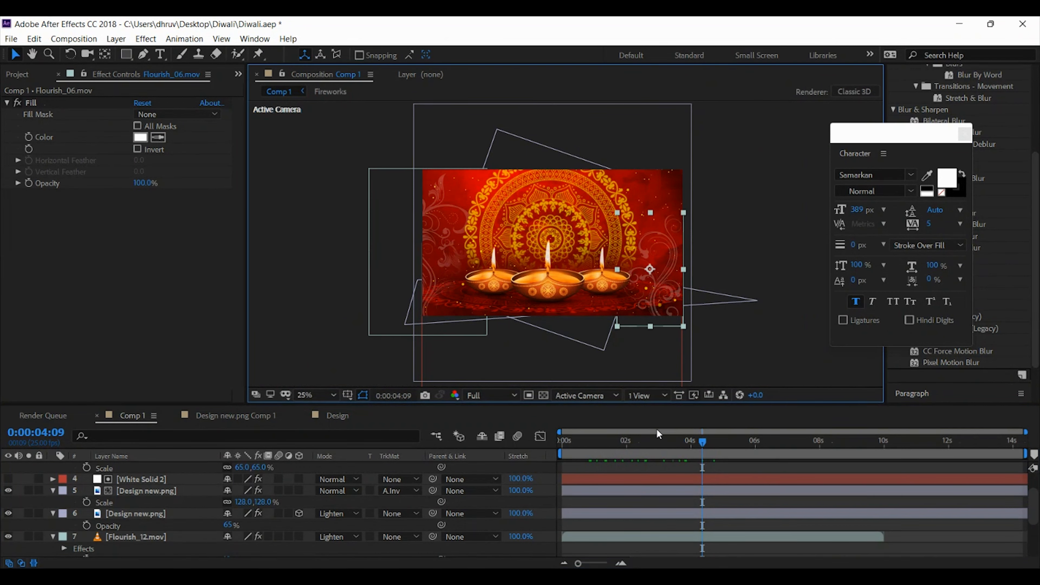
{"action": "key", "text": "shift+Up"}
{"action": "key", "text": "shift+Up"}
{"action": "key", "text": "shift+Up"}
{"action": "key", "text": "shift+Up"}
{"action": "key", "text": "shift+Up"}
{"action": "key", "text": "shift+Up"}
{"action": "key", "text": "shift+Up"}
{"action": "key", "text": "shift+Up"}
{"action": "key", "text": "shift+Up"}
{"action": "key", "text": "shift+Up"}
{"action": "key", "text": "shift+Up"}
{"action": "key", "text": "shift+Up"}
{"action": "key", "text": "shift+Up"}
{"action": "key", "text": "shift+Up"}
{"action": "key", "text": "shift+Up"}
{"action": "key", "text": "shift+Up"}
{"action": "key", "text": "shift+Up"}
{"action": "key", "text": "shift+Up"}
{"action": "key", "text": "shift+Up"}
{"action": "key", "text": "shift+Up"}
{"action": "key", "text": "shift+Up"}
{"action": "key", "text": "shift+Up"}
{"action": "key", "text": "shift+Up"}
{"action": "key", "text": "shift+Up"}
{"action": "key", "text": "shift+Up"}
{"action": "key", "text": "shift+Up"}
{"action": "key", "text": "shift+Up"}
{"action": "key", "text": "shift+Up"}
{"action": "key", "text": "shift+Up"}
{"action": "key", "text": "shift+Up"}
{"action": "key", "text": "shift+Up"}
{"action": "key", "text": "shift+Up"}
{"action": "key", "text": "shift+Up"}
{"action": "key", "text": "shift+Up"}
{"action": "key", "text": "shift+Up"}
{"action": "key", "text": "shift+Up"}
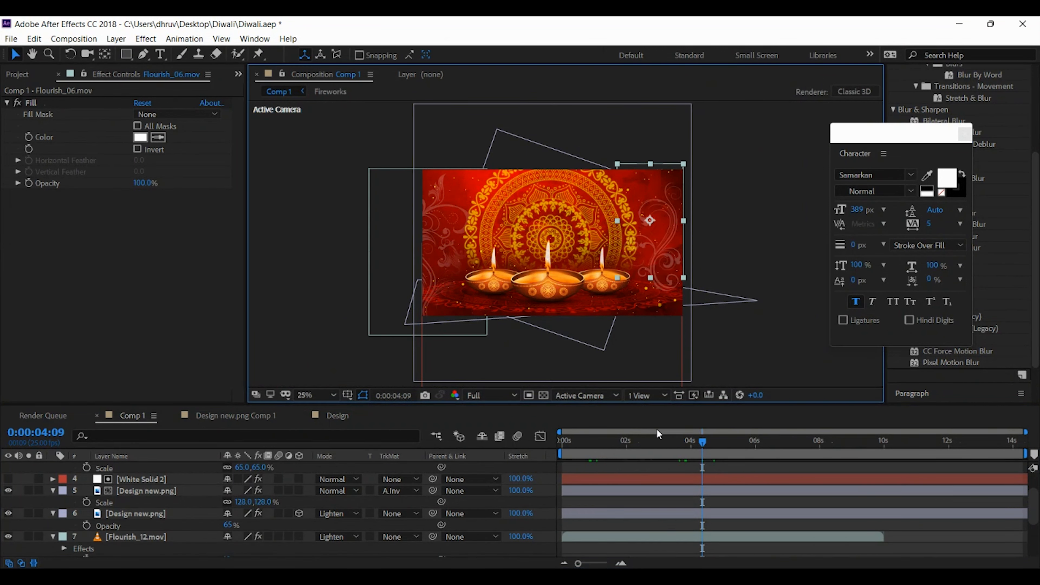
{"action": "key", "text": "shift+Right"}
{"action": "key", "text": "shift+Right"}
{"action": "key", "text": "shift+Right"}
{"action": "key", "text": "shift+Right"}
{"action": "key", "text": "shift+Right"}
{"action": "key", "text": "shift+Right"}
{"action": "key", "text": "shift+Right"}
{"action": "key", "text": "shift+Right"}
{"action": "key", "text": "shift+Right"}
{"action": "key", "text": "shift+Right"}
{"action": "key", "text": "shift+Right"}
{"action": "key", "text": "shift+Down"}
{"action": "key", "text": "shift+Down"}
{"action": "key", "text": "shift+Down"}
{"action": "key", "text": "shift+Down"}
{"action": "key", "text": "shift+Down"}
{"action": "key", "text": "shift+Down"}
{"action": "key", "text": "shift+Down"}
{"action": "key", "text": "shift+Down"}
{"action": "key", "text": "shift+Down"}
{"action": "key", "text": "shift+Down"}
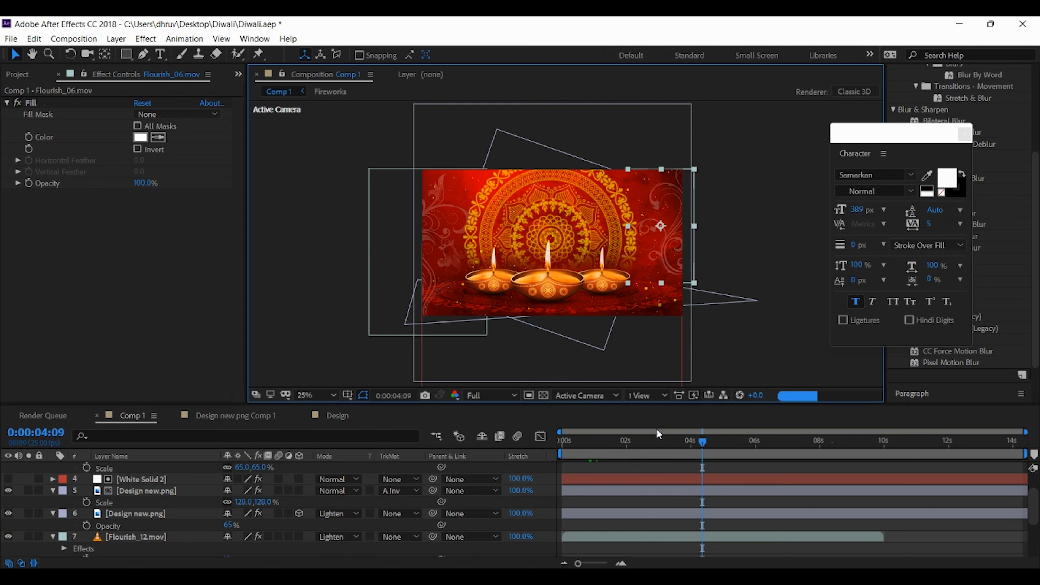
Nudge the Flourish_06.mov layer slightly down and left
{"action": "key", "text": "period"}
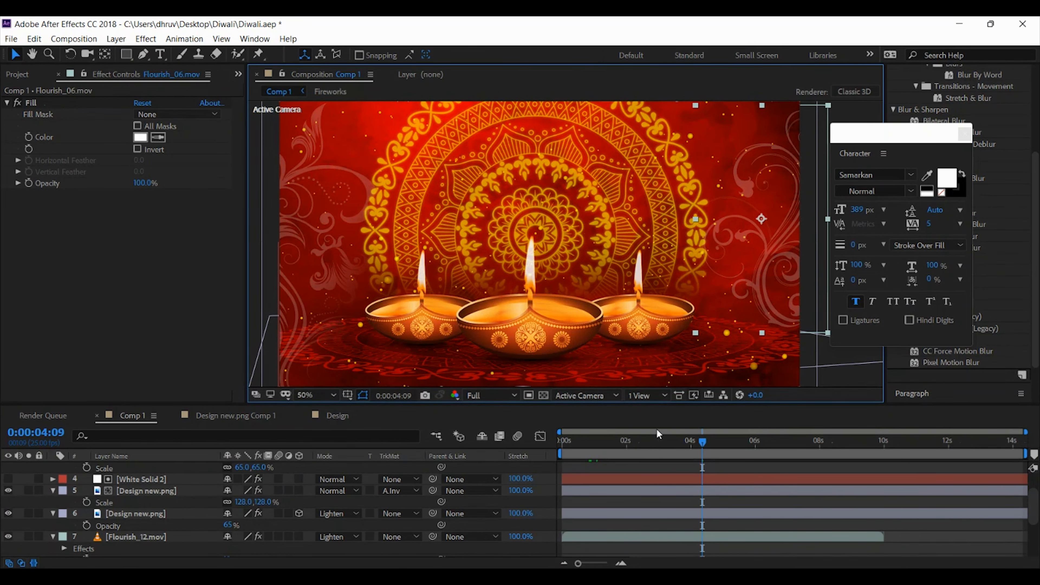
{"action": "key", "text": "shift+Down"}
{"action": "key", "text": "shift+Down"}
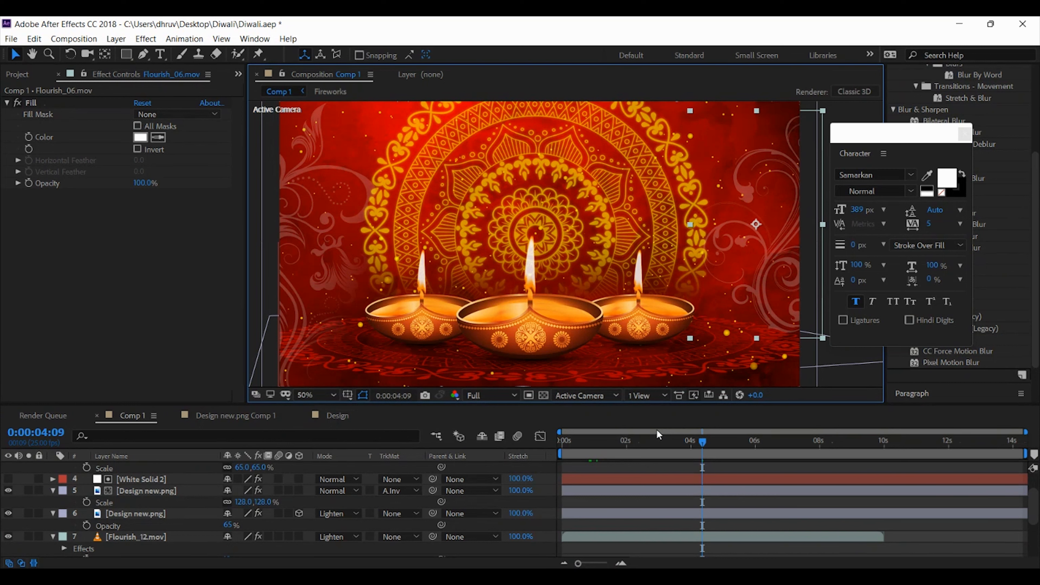
{"action": "scroll", "coordinate": [140, 539], "scroll_direction": "down", "scroll_amount": 3}
{"action": "left_click", "coordinate": [140, 538]}
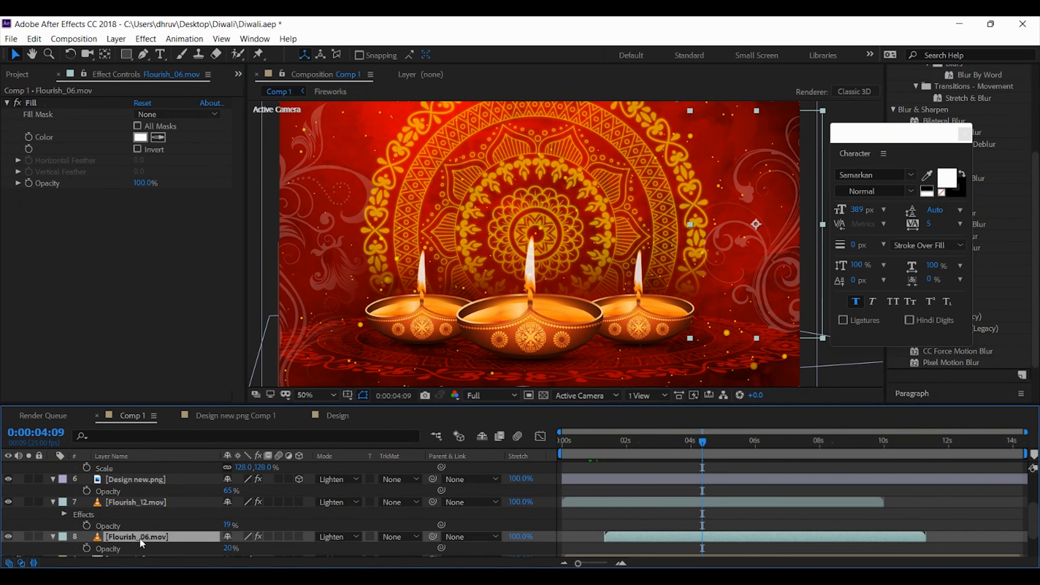
Move the Flourish_12.mov layer higher along the frame's edge, check a later time and save the project
{"action": "left_click", "coordinate": [142, 502]}
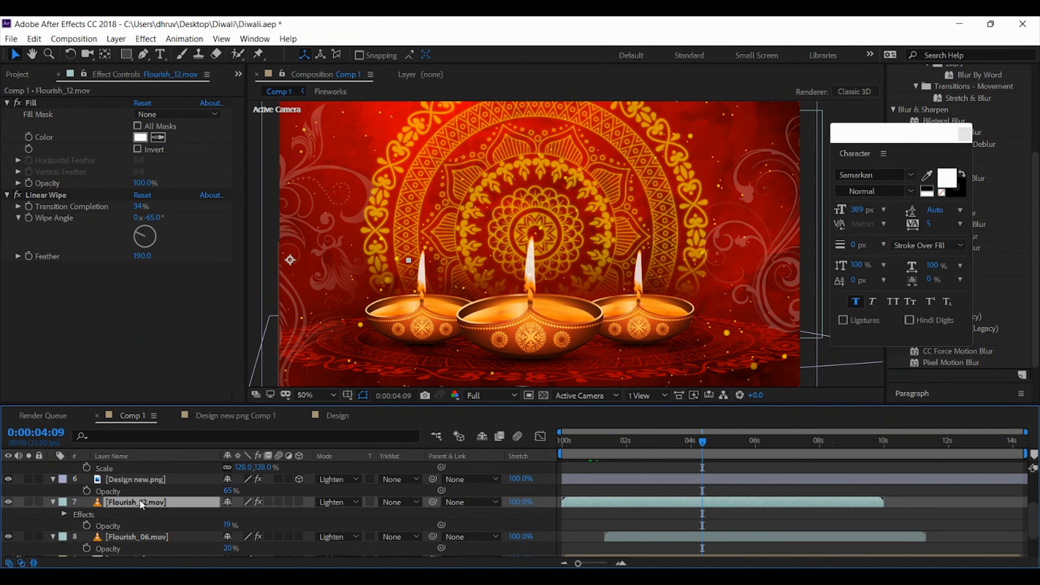
{"action": "mouse_move", "coordinate": [470, 174]}
{"action": "left_mouse_down"}
{"action": "mouse_move", "coordinate": [497, 218]}
{"action": "mouse_move", "coordinate": [468, 182]}
{"action": "left_mouse_up"}
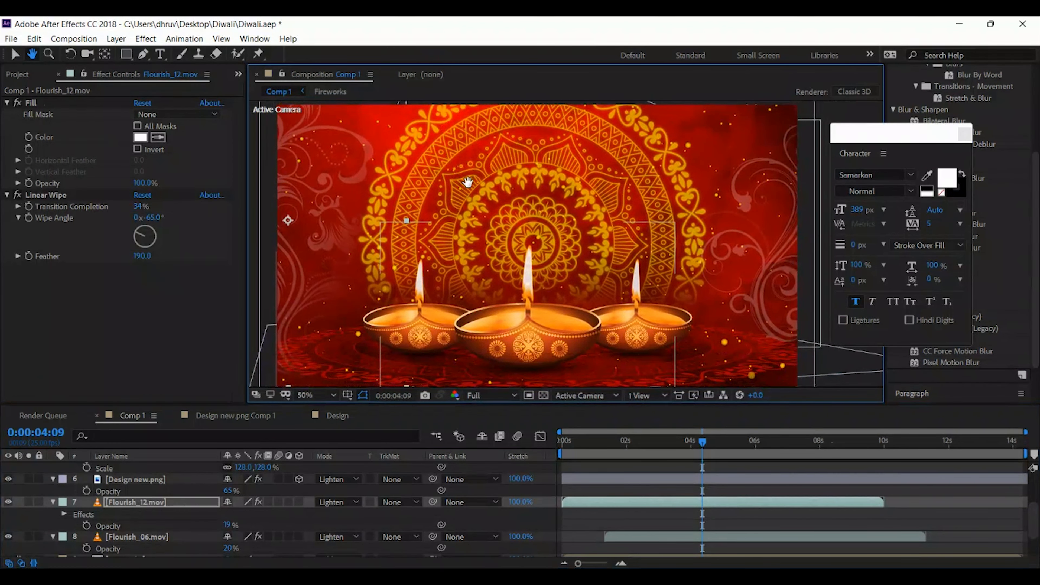
{"action": "key", "text": "shift+Up"}
{"action": "key", "text": "shift+Up"}
{"action": "key", "text": "shift+Up"}
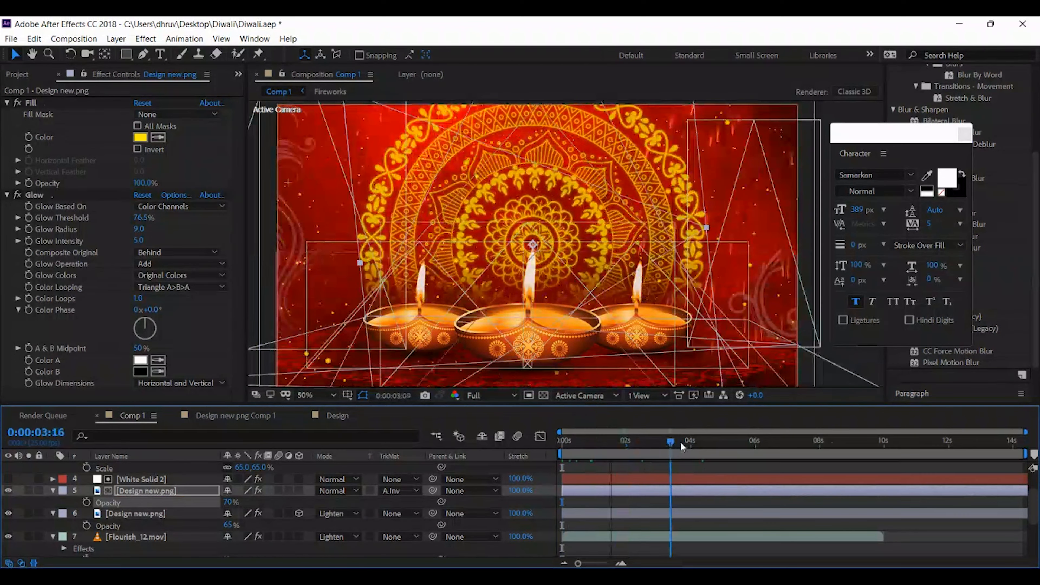
{"action": "left_click_drag", "start_coordinate": [688, 446], "coordinate": [801, 441]}
{"action": "key", "text": "ctrl+s"}
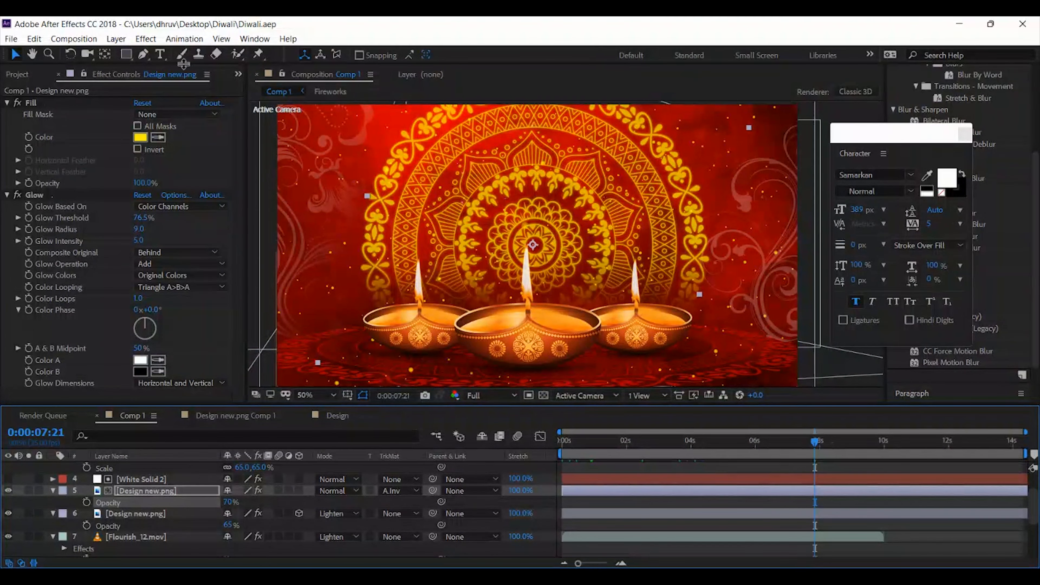
Add white text in the Samarkan font over the mandala, reading "happy" with "diwali" beneath it
{"action": "left_click", "coordinate": [160, 54]}
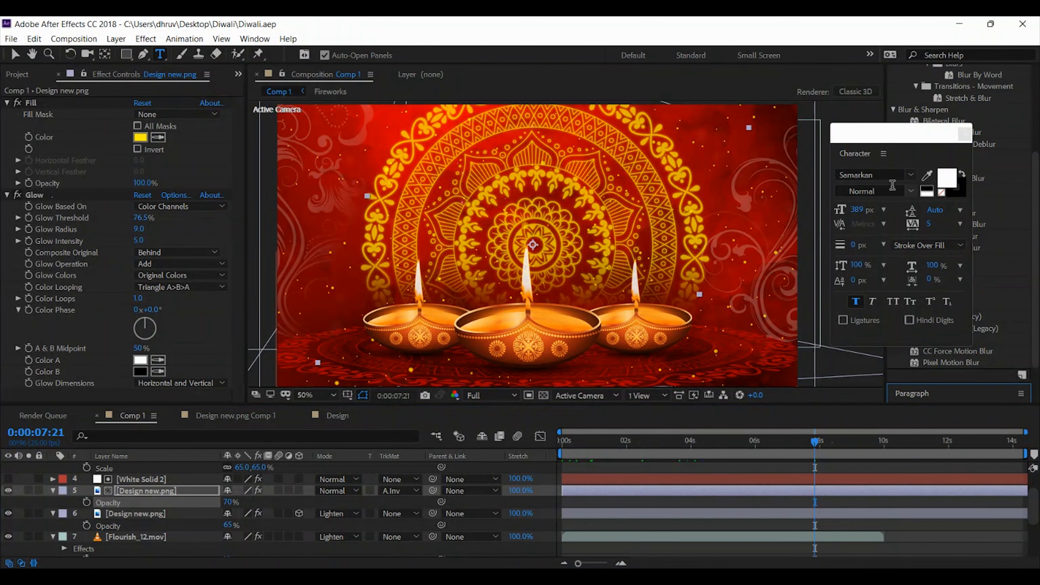
{"action": "left_click", "coordinate": [886, 175]}
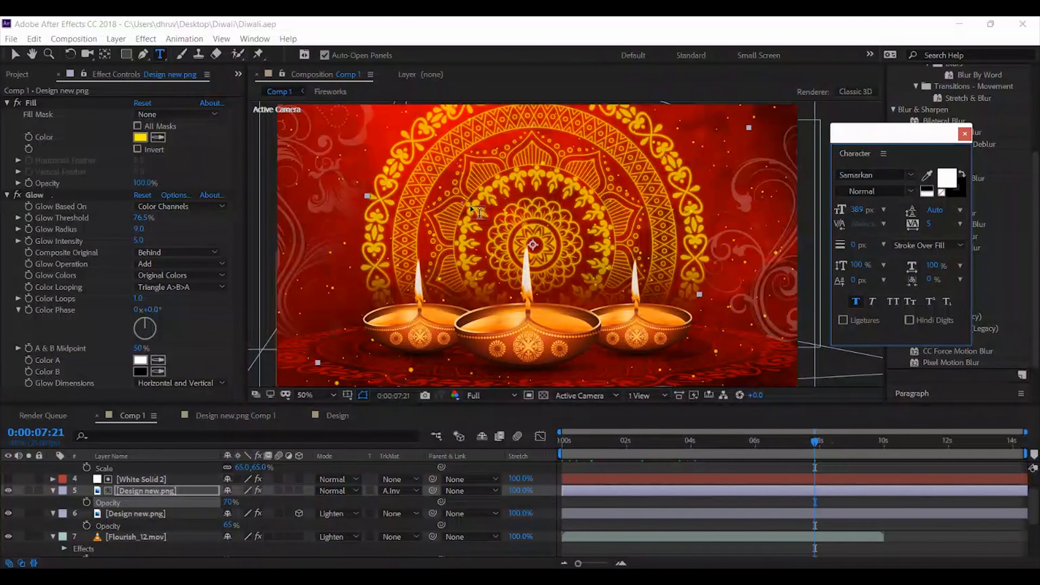
{"action": "left_click", "coordinate": [506, 237]}
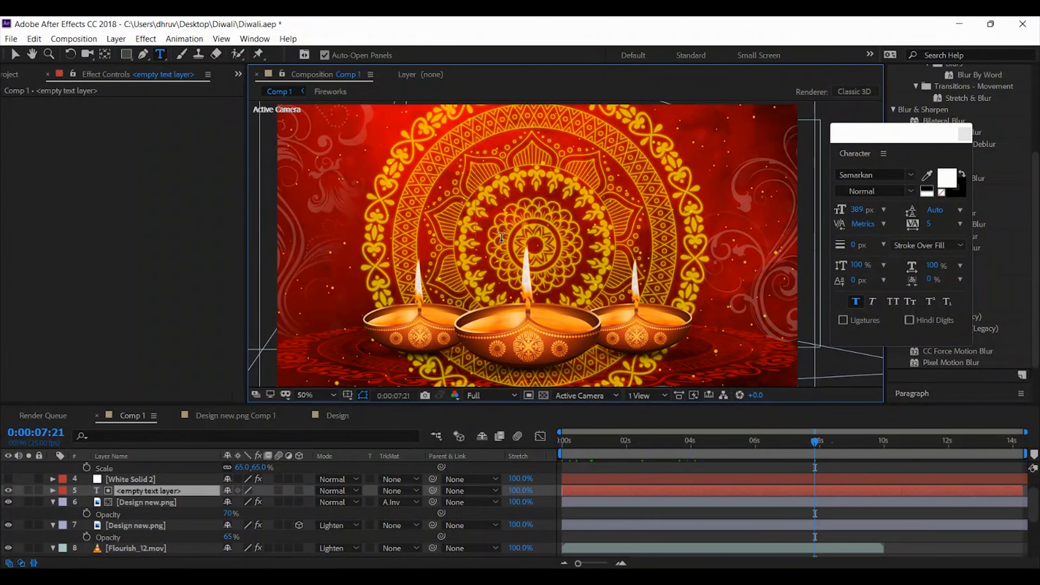
{"action": "type", "text": "happy"}
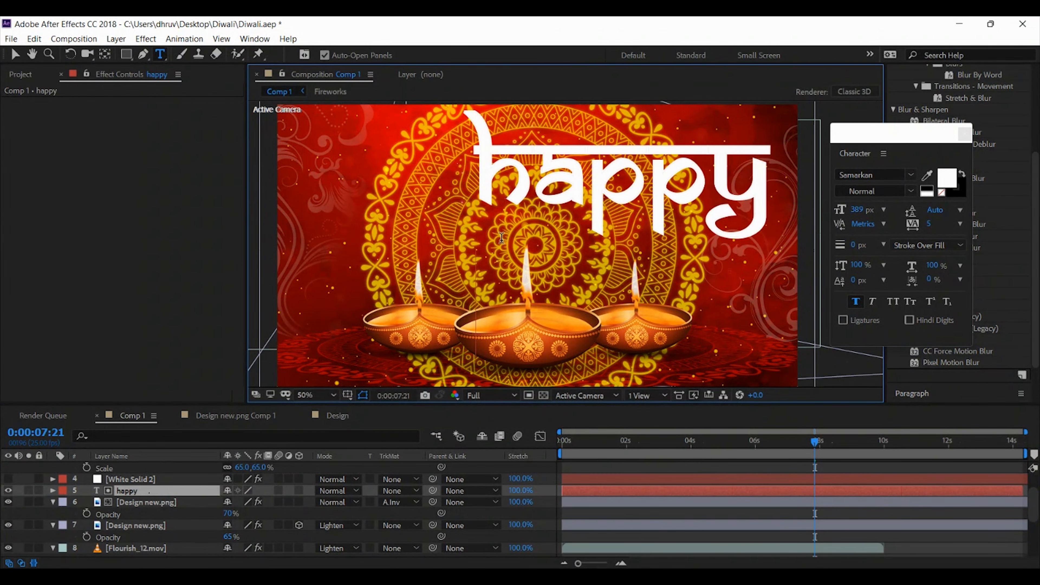
{"action": "key", "text": "Return"}
{"action": "type", "text": "dieali"}
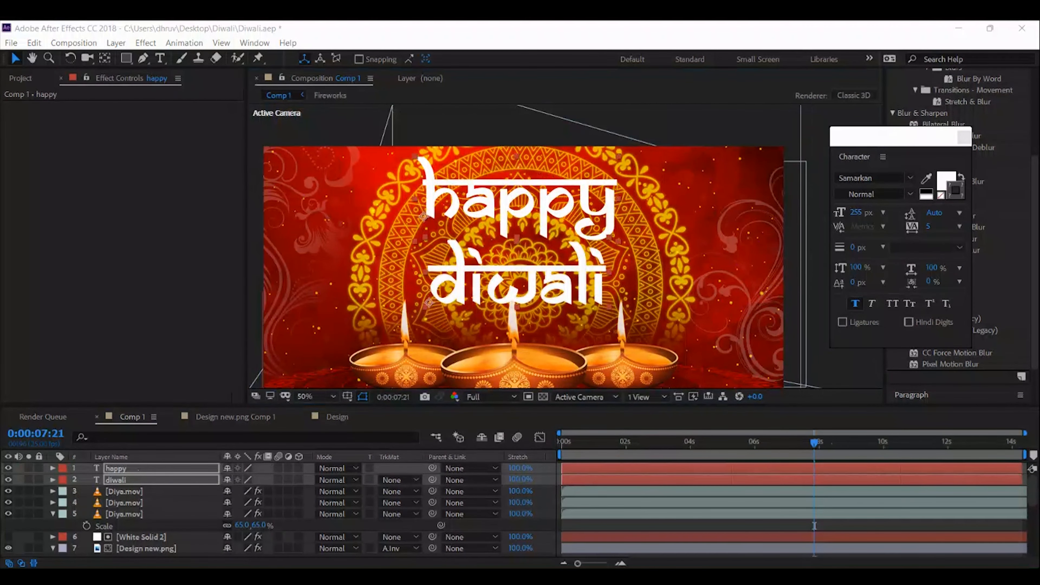
Apply a Drop Shadow effect to the happy text layer
{"action": "left_click", "coordinate": [127, 490]}
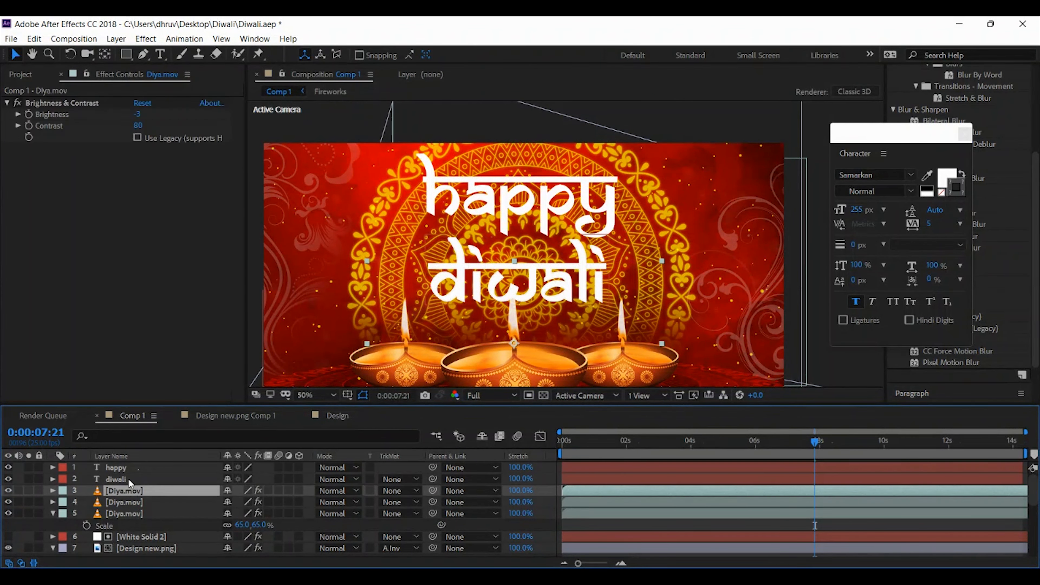
{"action": "left_click", "coordinate": [130, 476]}
{"action": "left_click", "coordinate": [128, 467]}
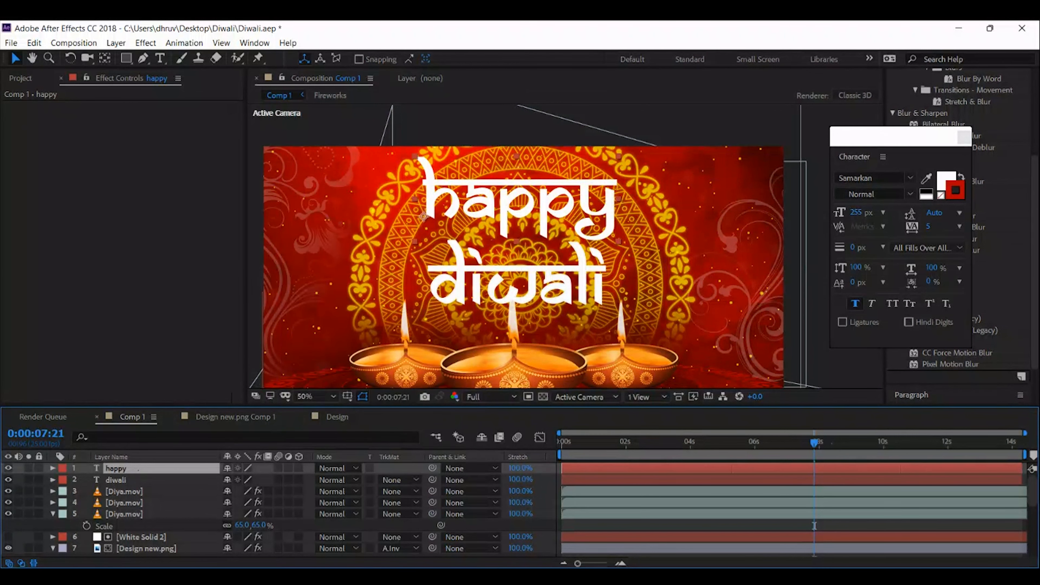
{"action": "right_click", "coordinate": [123, 469]}
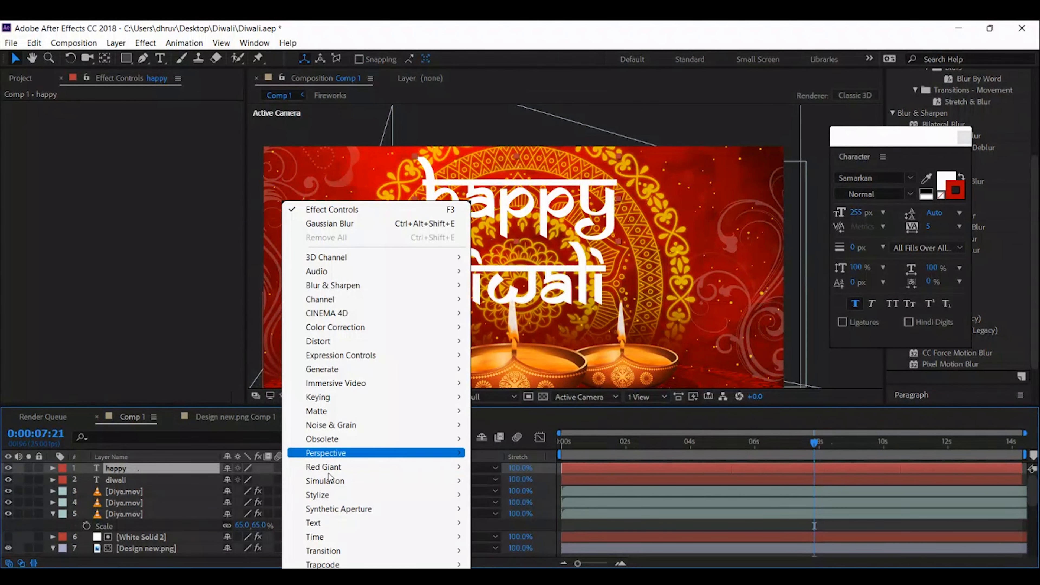
{"action": "mouse_move", "coordinate": [368, 452]}
{"action": "left_click", "coordinate": [528, 564]}
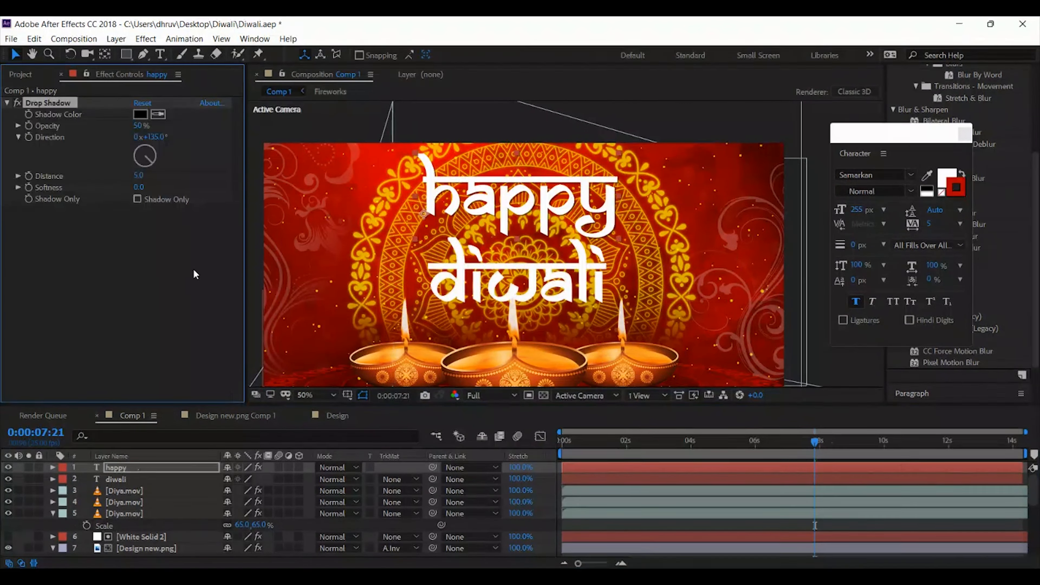
Set the happy text's drop shadow to 88% opacity, distance 20 and softness 58
{"action": "left_click_drag", "start_coordinate": [139, 128], "coordinate": [190, 134]}
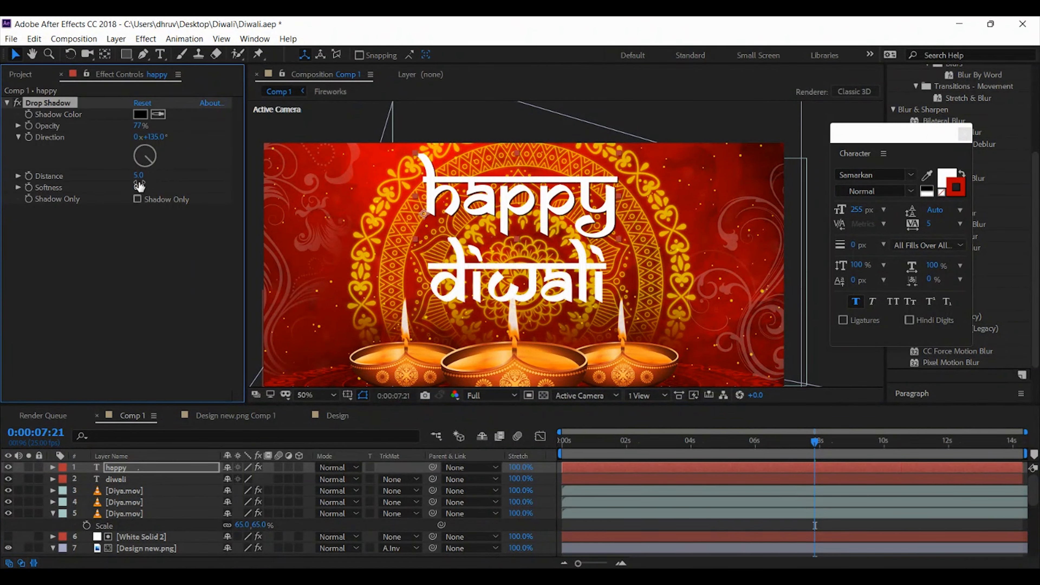
{"action": "left_click_drag", "start_coordinate": [138, 175], "coordinate": [168, 180]}
{"action": "left_click_drag", "start_coordinate": [141, 126], "coordinate": [161, 128]}
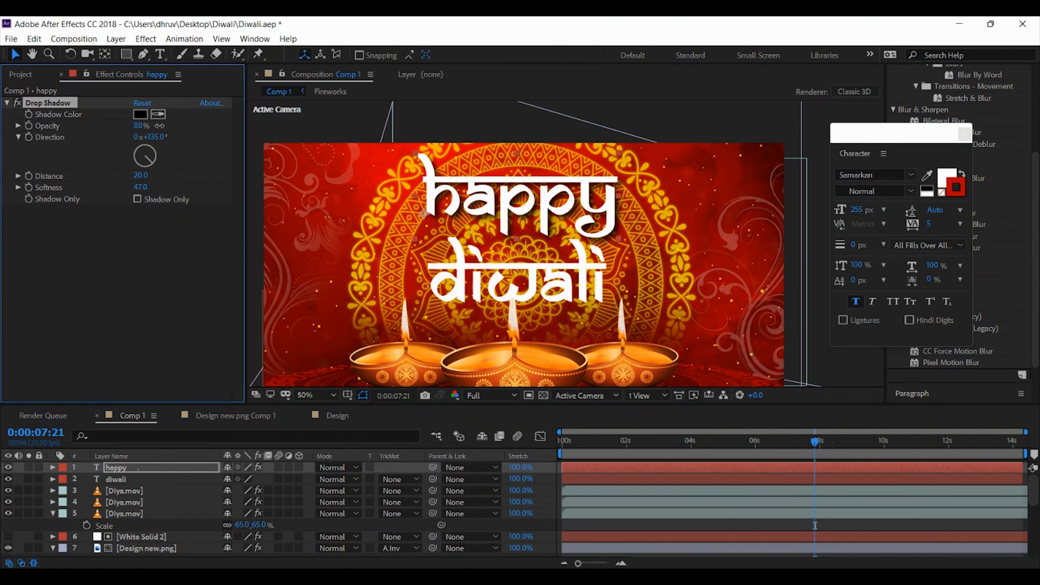
{"action": "left_click_drag", "start_coordinate": [140, 189], "coordinate": [150, 187]}
Give the happy text a dark red stroke of about A80000, 23 px wide
{"action": "double_click", "coordinate": [142, 470]}
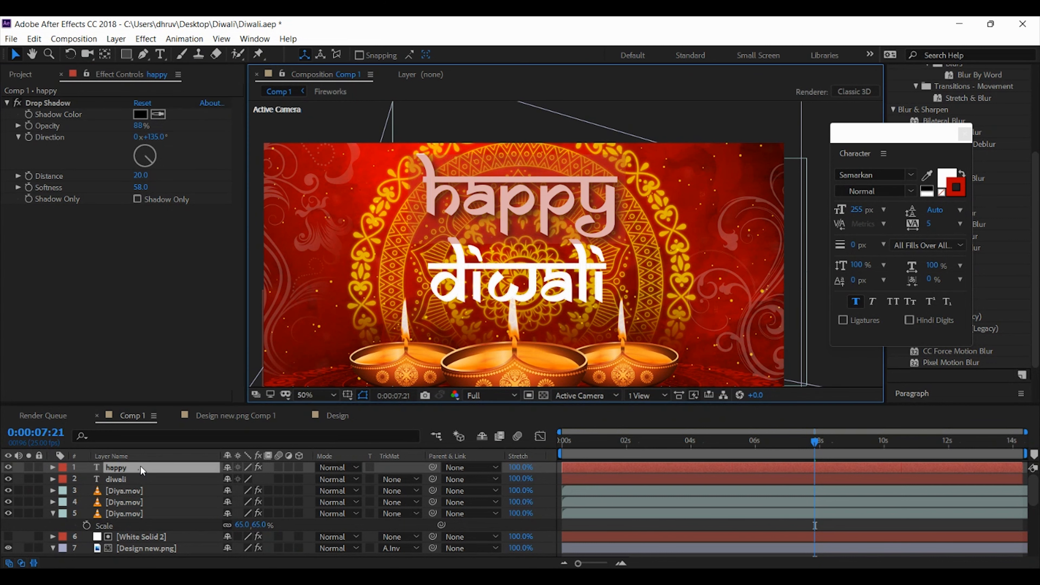
{"action": "left_click", "coordinate": [957, 196]}
{"action": "mouse_move", "coordinate": [196, 236]}
{"action": "left_mouse_down"}
{"action": "mouse_move", "coordinate": [204, 222]}
{"action": "mouse_move", "coordinate": [203, 255]}
{"action": "left_mouse_up"}
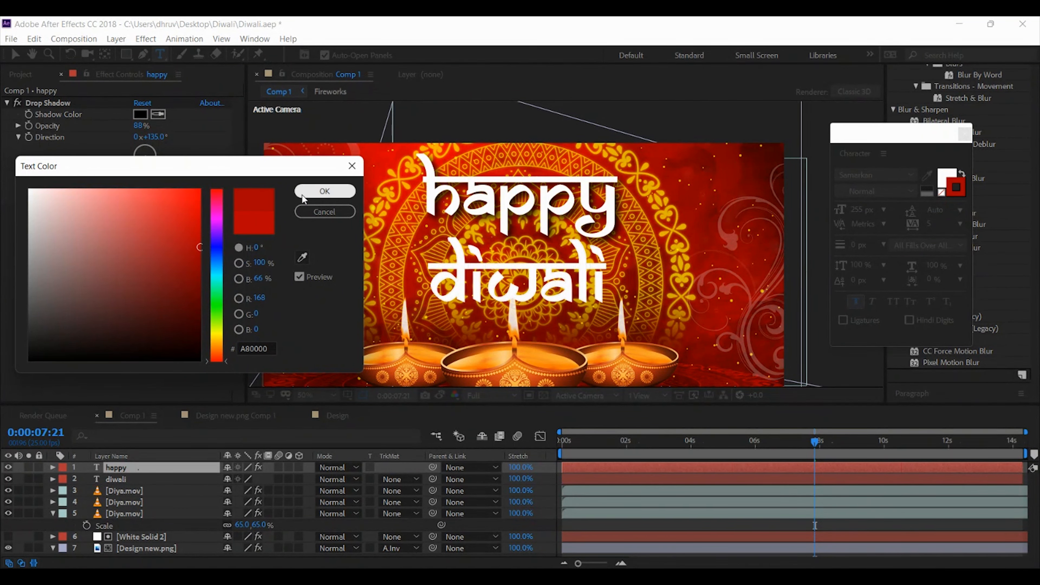
{"action": "left_click", "coordinate": [325, 191]}
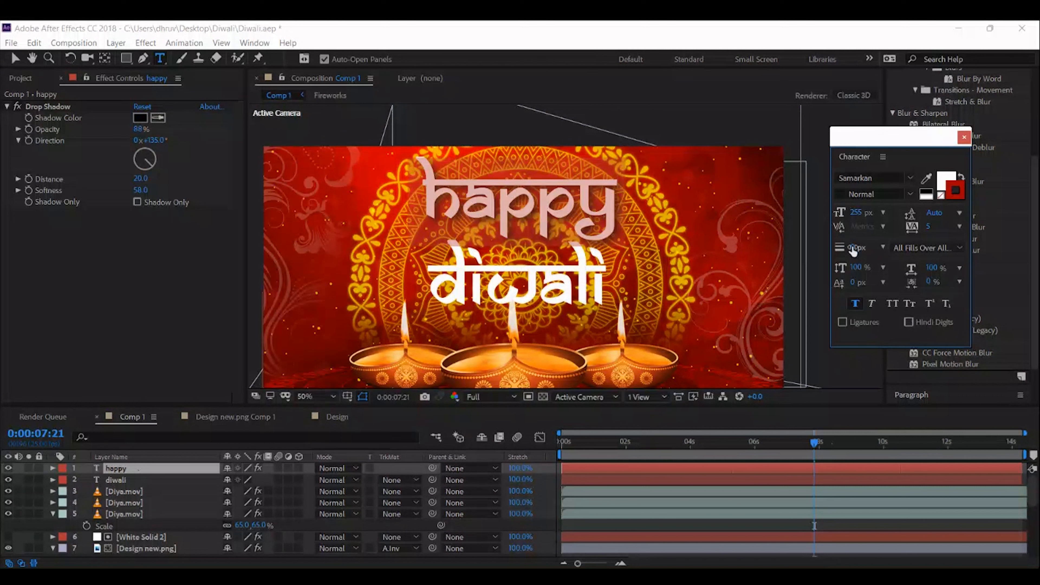
{"action": "left_click_drag", "start_coordinate": [853, 250], "coordinate": [869, 247]}
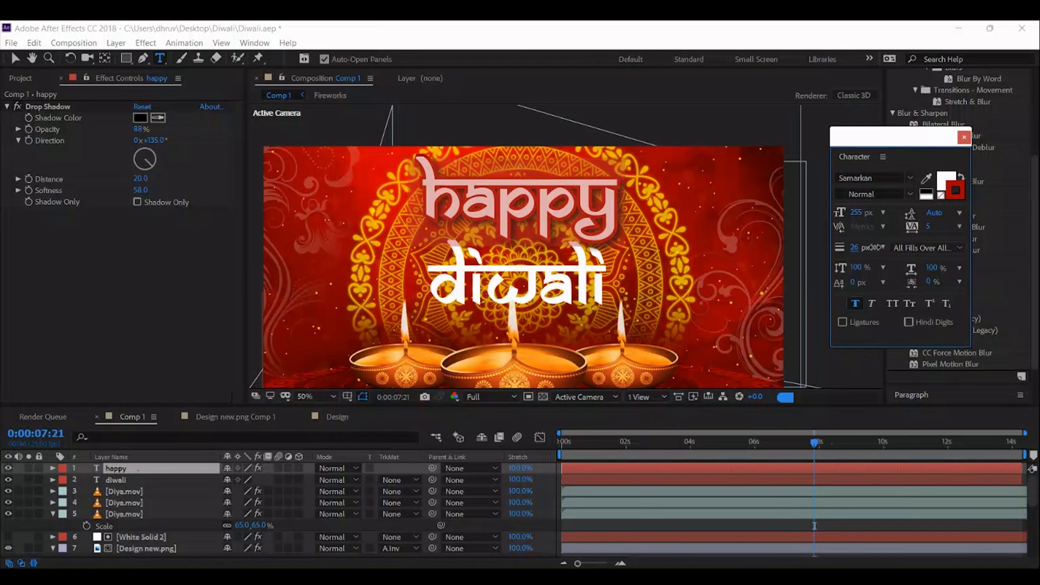
Brighten the happy text's stroke to a vivid red of about E30000
{"action": "left_click", "coordinate": [960, 194]}
{"action": "type", "text": "E30000"}
{"action": "key", "text": "Tab"}
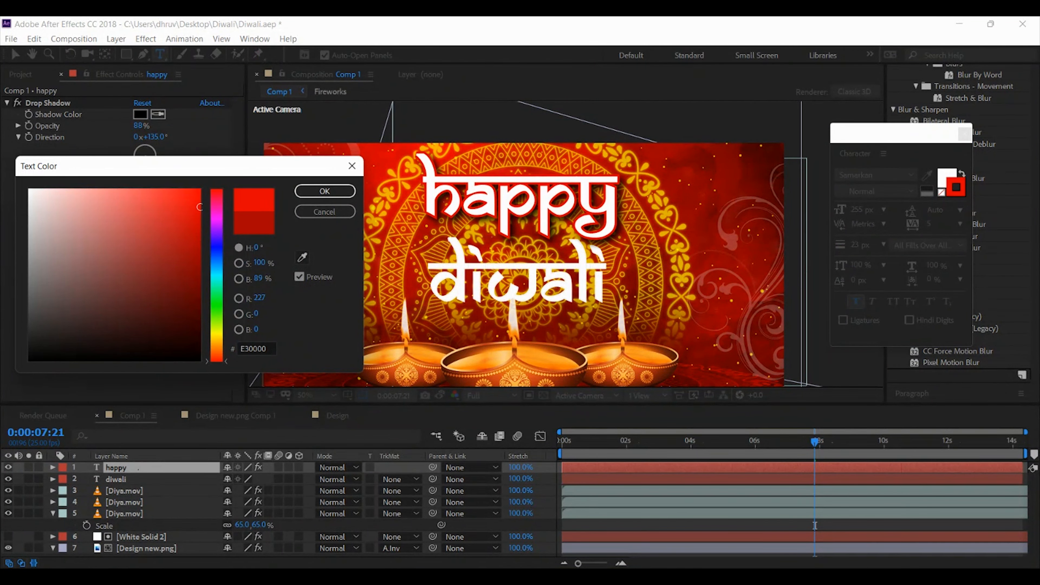
{"action": "mouse_move", "coordinate": [200, 206]}
{"action": "left_mouse_down"}
{"action": "mouse_move", "coordinate": [200, 360]}
{"action": "mouse_move", "coordinate": [199, 212]}
{"action": "left_mouse_up"}
{"action": "left_click", "coordinate": [324, 191]}
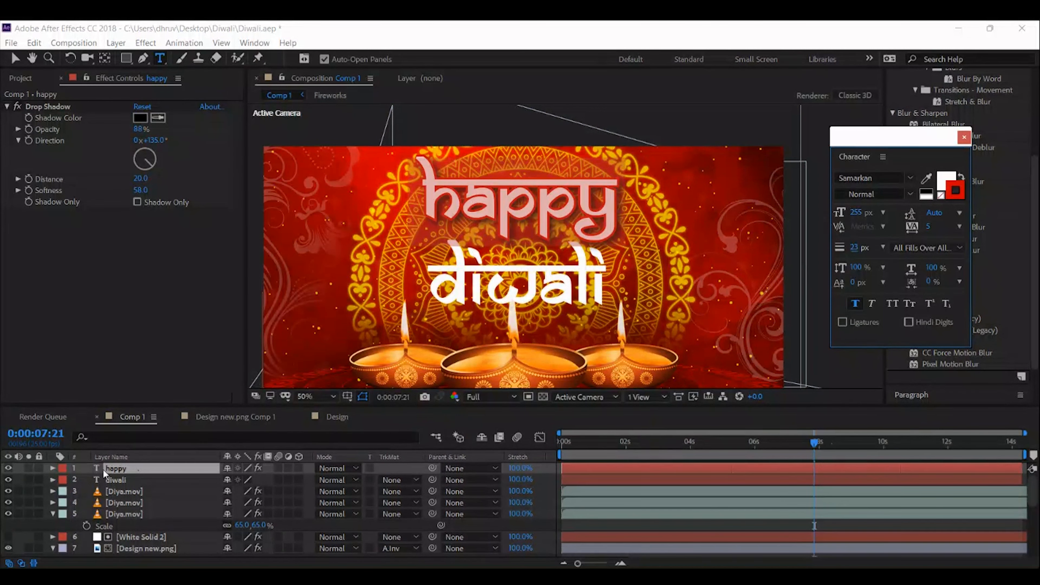
Replace the plain diwali layer with a copy of the styled happy text that reads "diwali"
{"action": "left_click", "coordinate": [116, 480]}
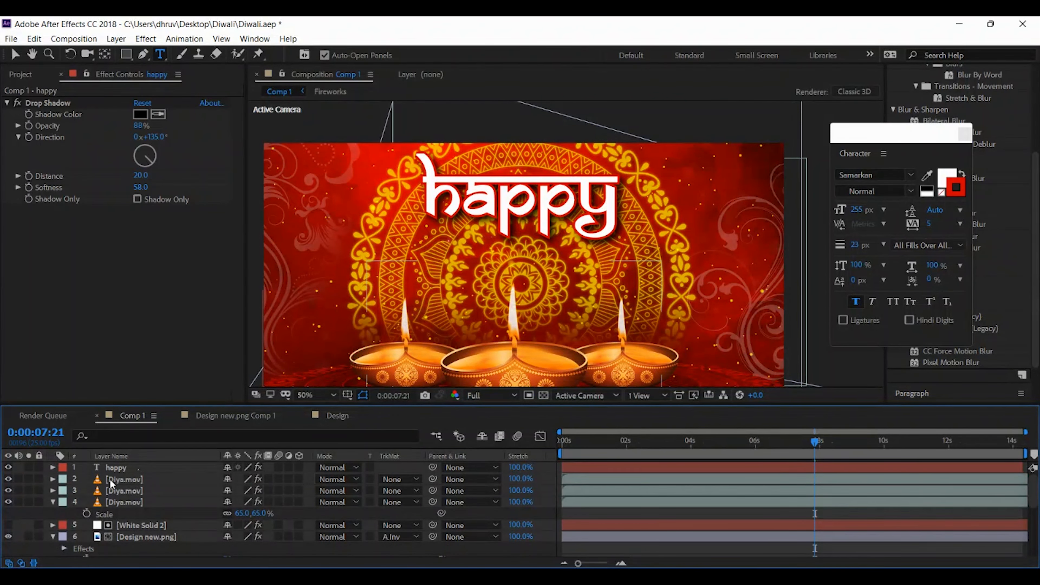
{"action": "left_click", "coordinate": [135, 478]}
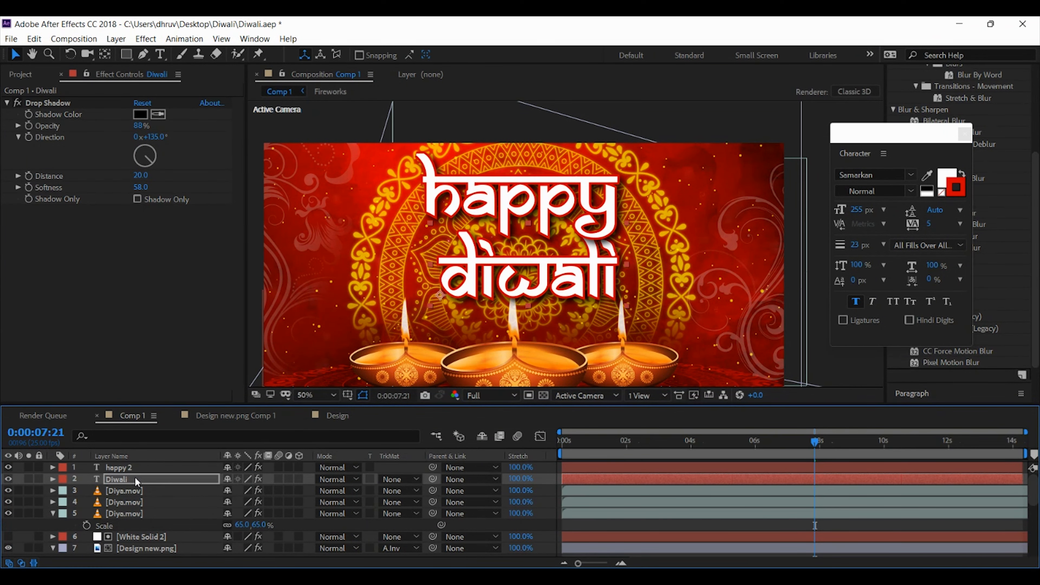
Reduce the font size of the happy text and enlarge the diwali text to 284 px
{"action": "double_click", "coordinate": [131, 467]}
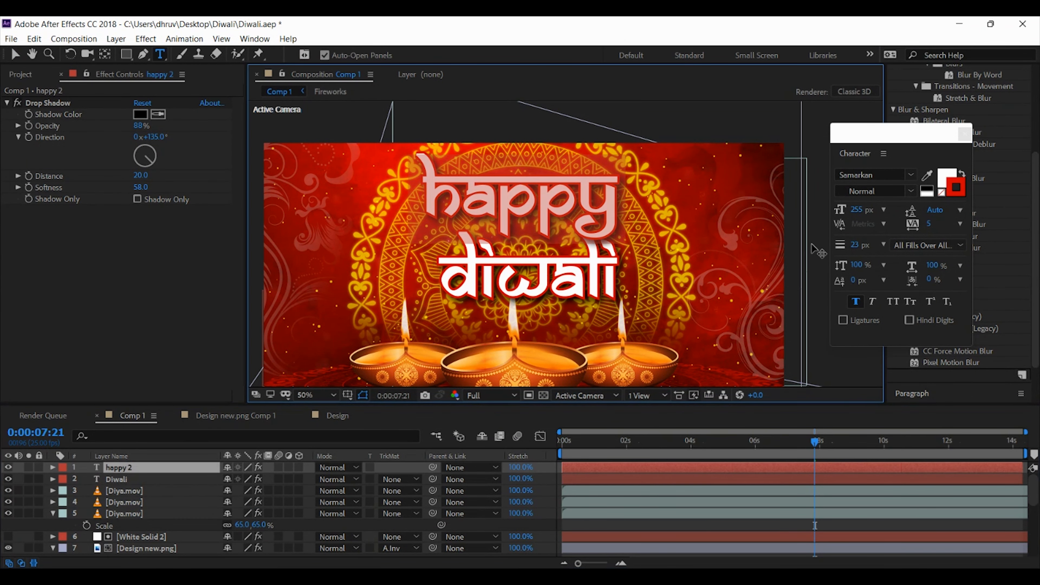
{"action": "left_click_drag", "start_coordinate": [854, 211], "coordinate": [834, 207]}
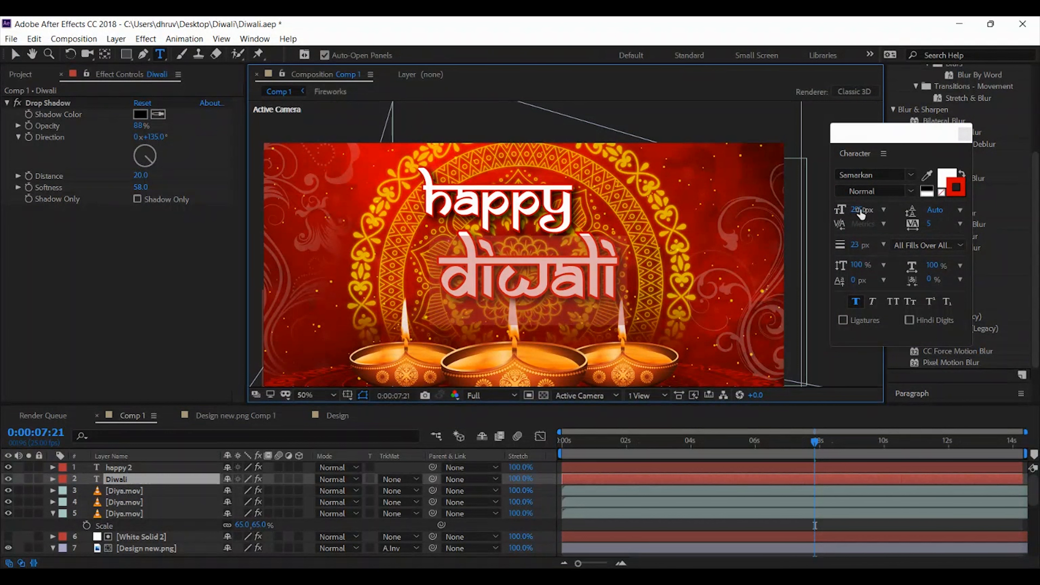
{"action": "left_click_drag", "start_coordinate": [860, 213], "coordinate": [872, 211]}
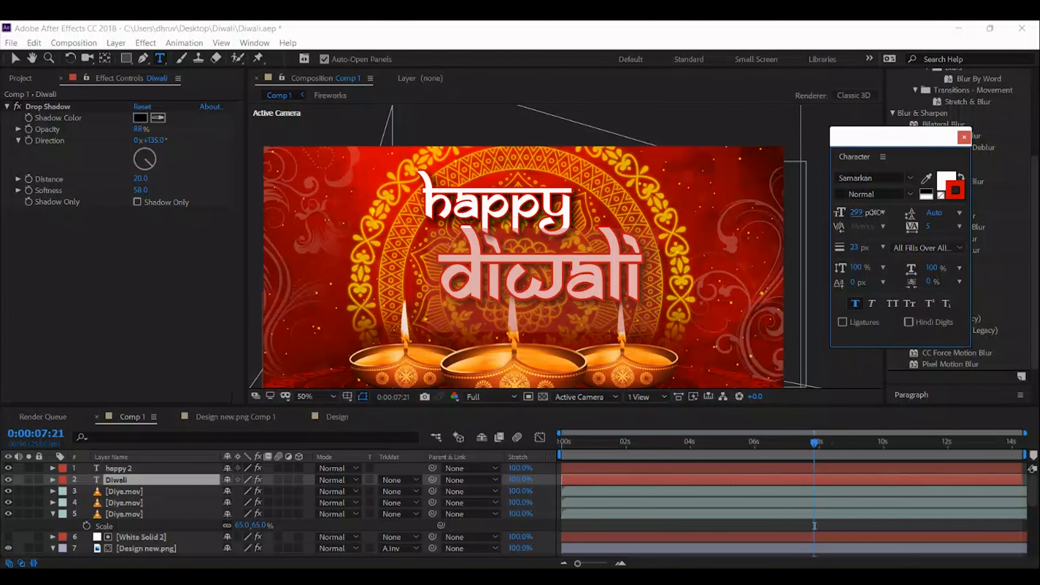
{"action": "key", "text": "v"}
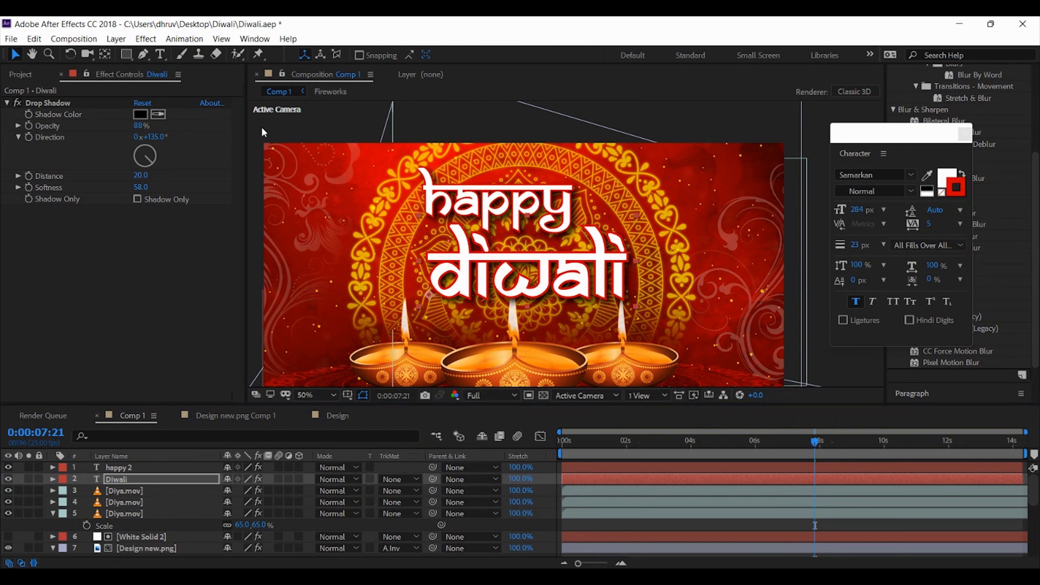
{"action": "left_click", "coordinate": [265, 135]}
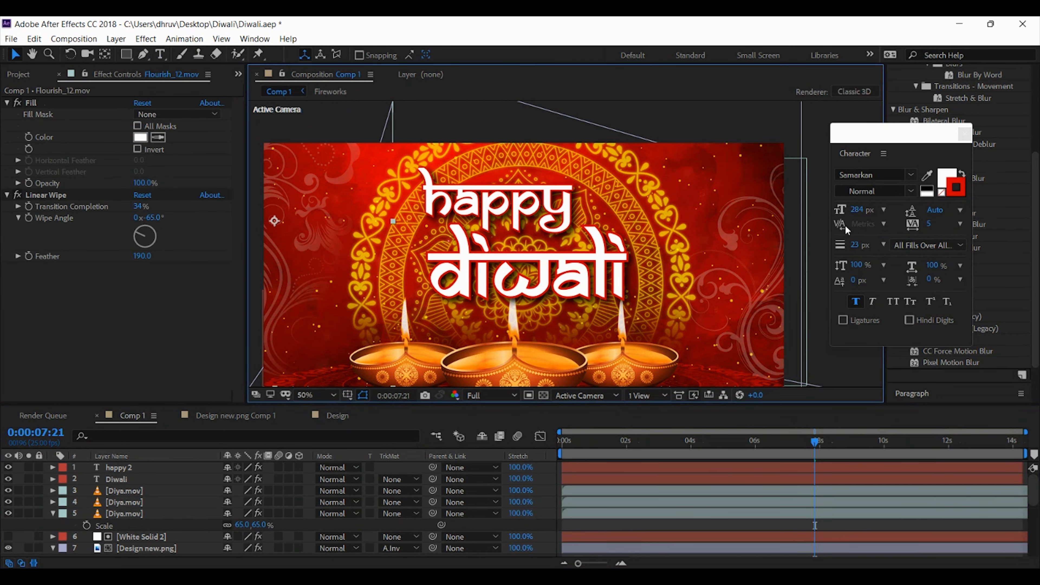
Apply a Gaussian Blur to the glowing golden mandala layer and raise its blurriness until the pattern behind the text is clearly soft
{"action": "key", "text": "h"}
{"action": "left_click_drag", "start_coordinate": [810, 158], "coordinate": [818, 127]}
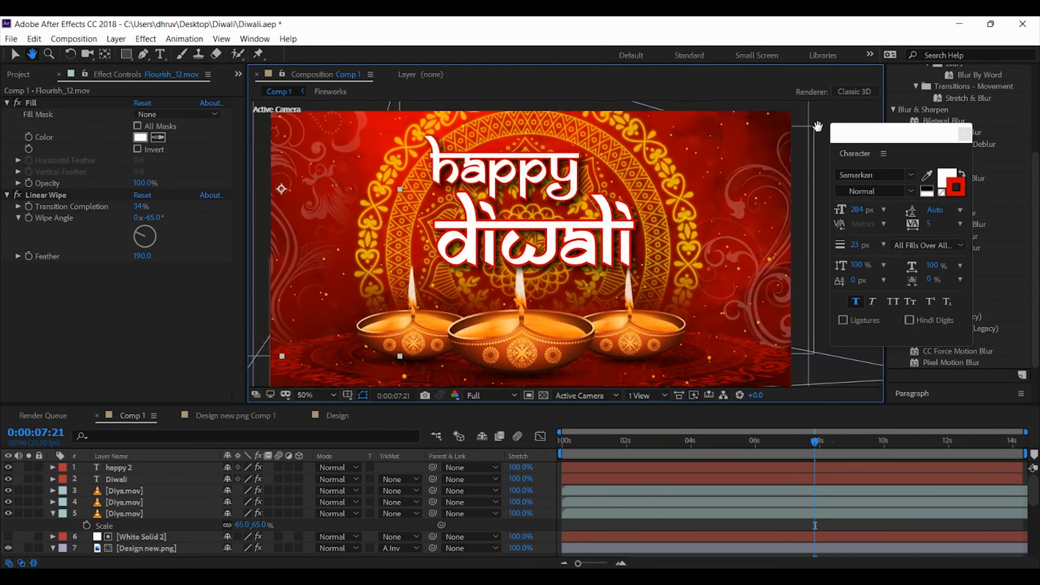
{"action": "key", "text": "v"}
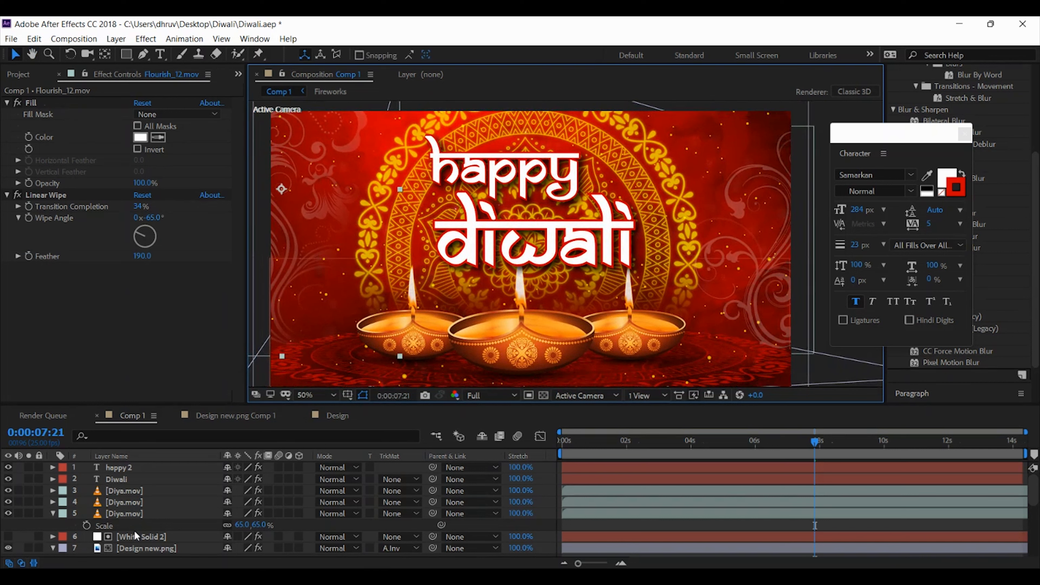
{"action": "scroll", "coordinate": [140, 517], "scroll_direction": "down", "scroll_amount": 2}
{"action": "left_click", "coordinate": [144, 513]}
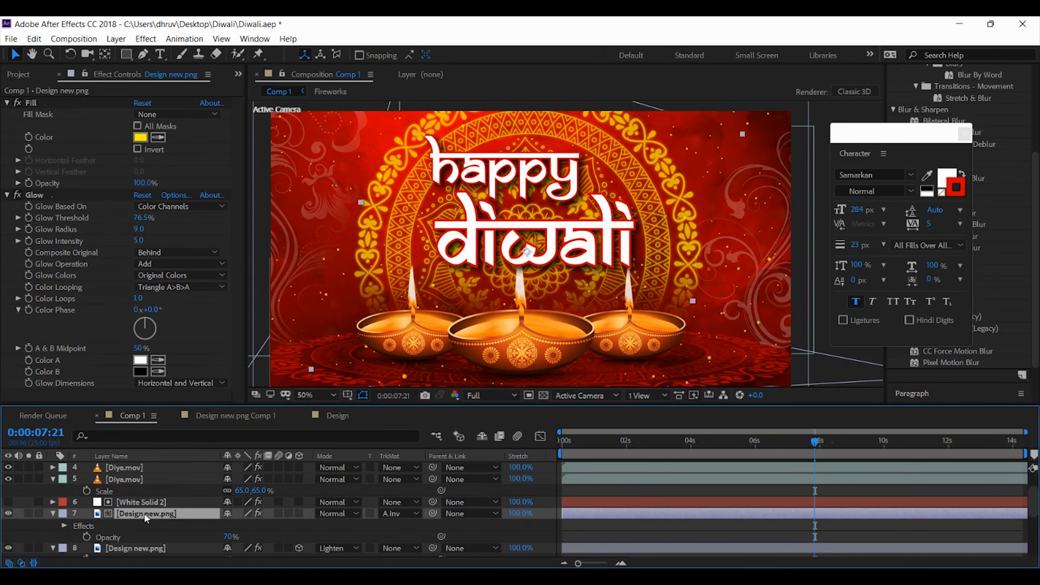
{"action": "left_click", "coordinate": [9, 514]}
{"action": "left_click", "coordinate": [8, 513]}
{"action": "right_click", "coordinate": [129, 512]}
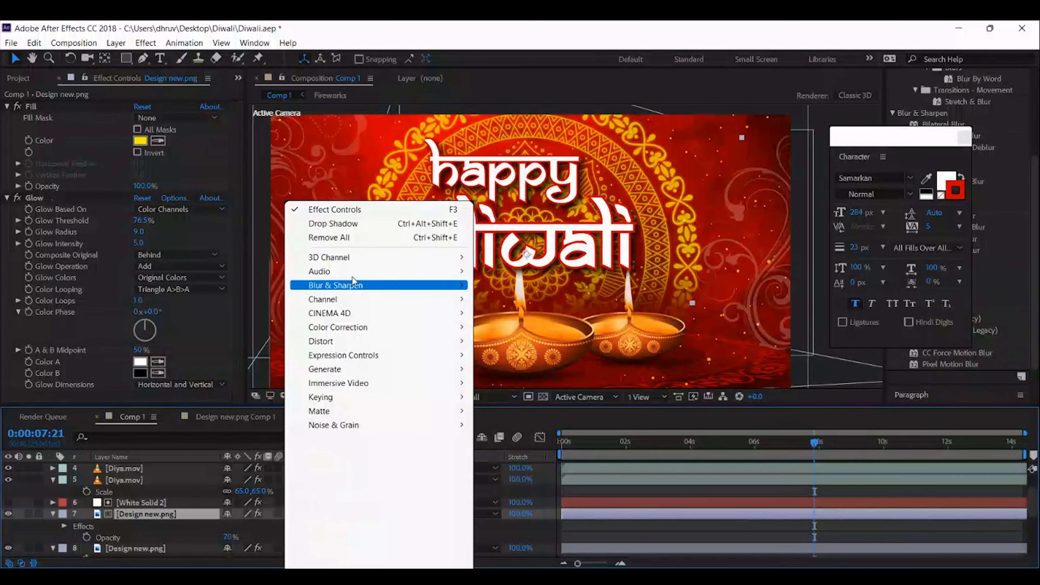
{"action": "mouse_move", "coordinate": [351, 283]}
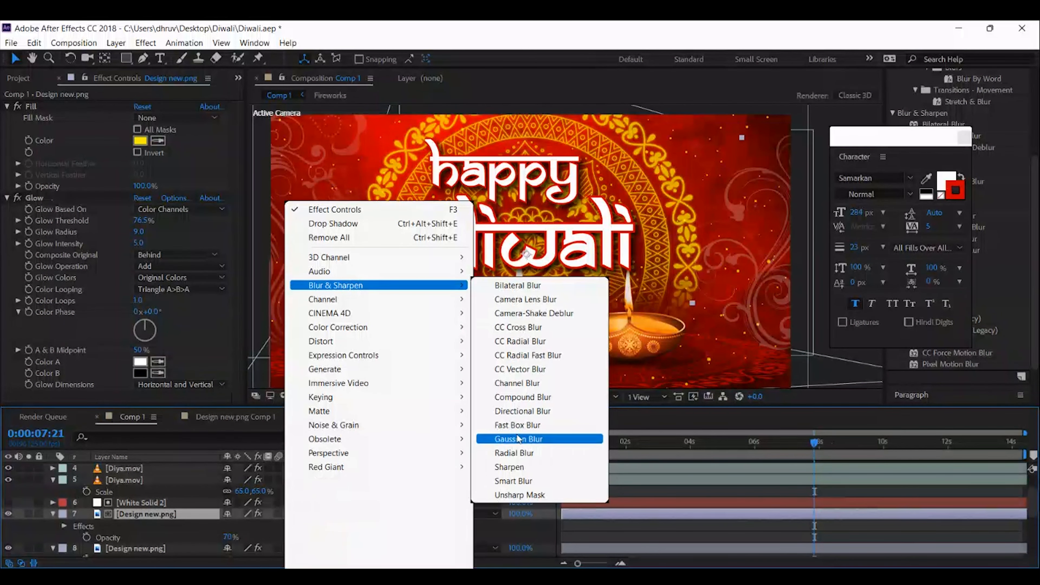
{"action": "left_click", "coordinate": [518, 439]}
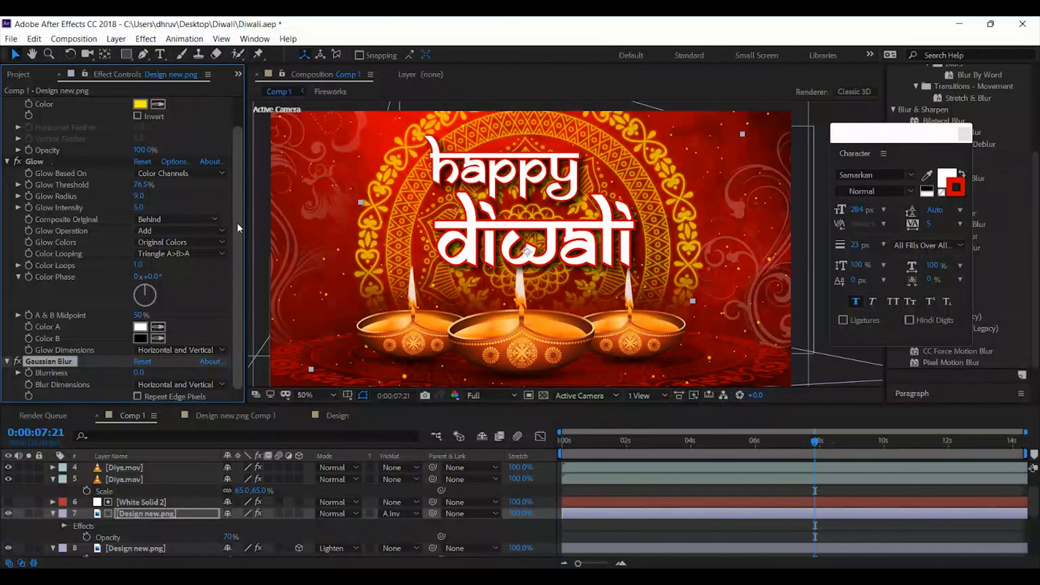
{"action": "left_click_drag", "start_coordinate": [143, 369], "coordinate": [230, 370]}
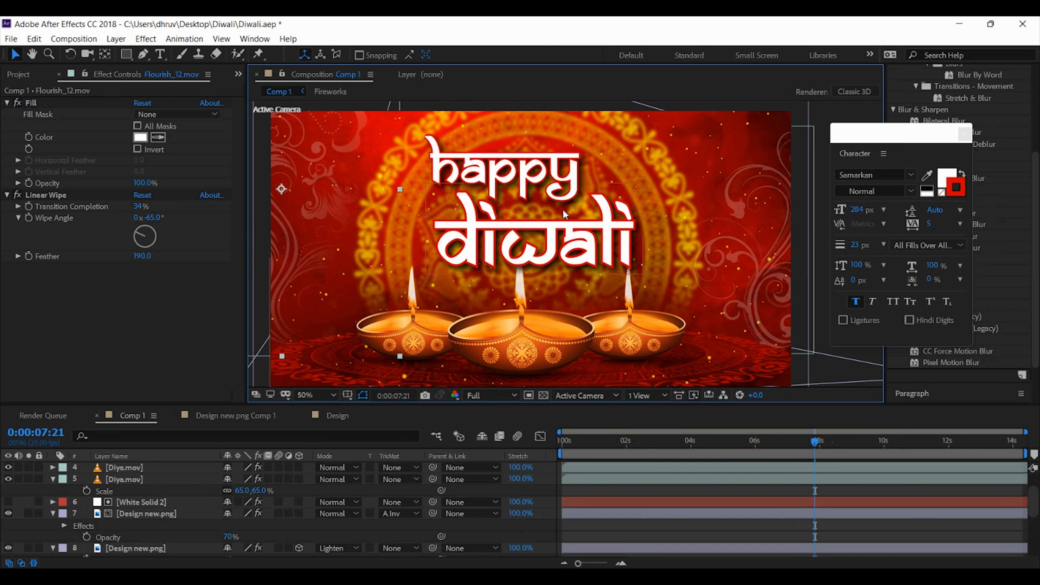
Move the happy and diwali text layers below the three diya layers in the stack and preview the composition
{"action": "scroll", "coordinate": [143, 501], "scroll_direction": "up", "scroll_amount": 2}
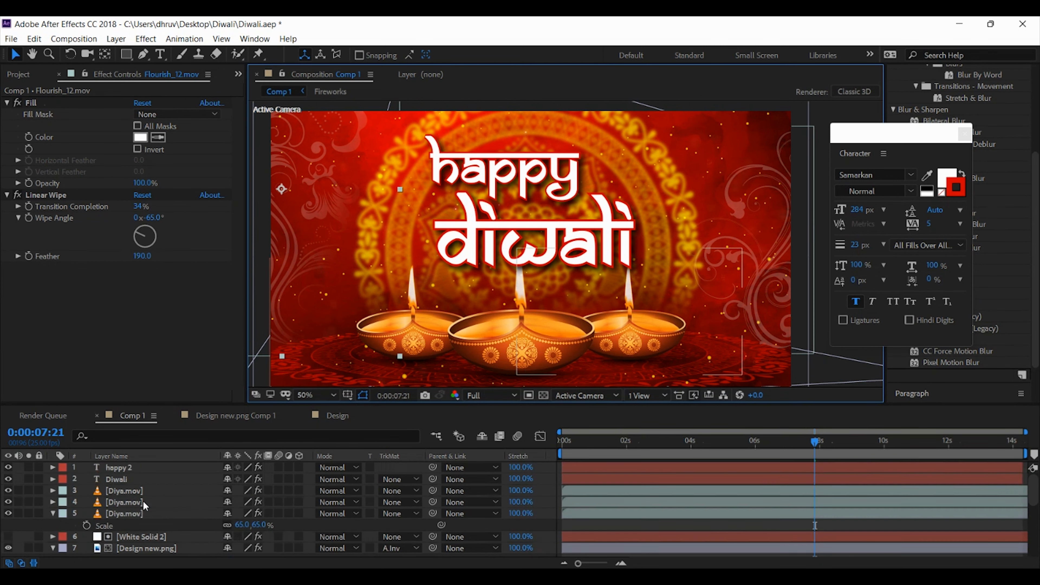
{"action": "left_click", "coordinate": [132, 480]}
{"action": "left_click", "coordinate": [128, 470], "text": "shift"}
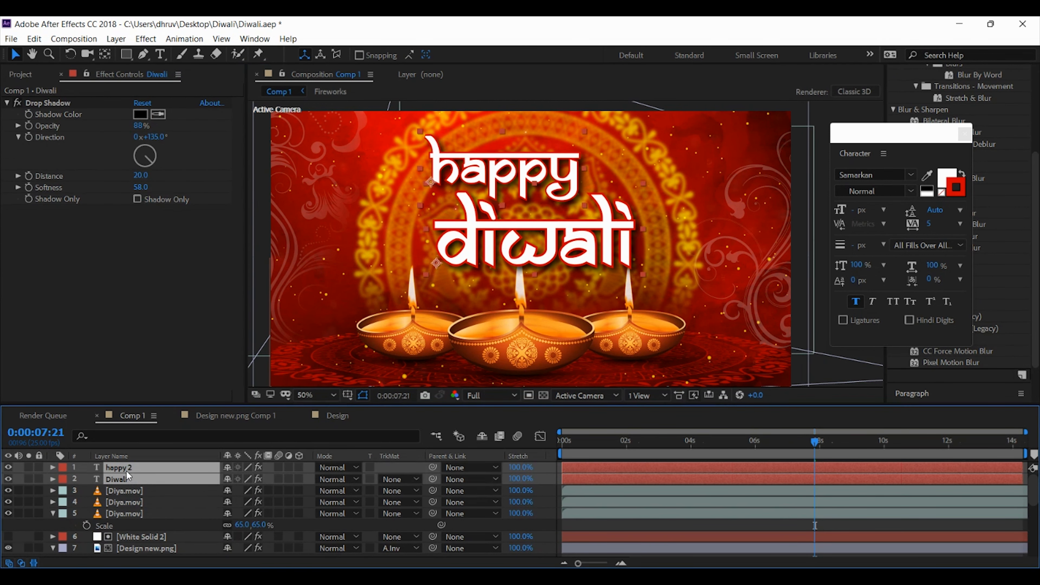
{"action": "key", "text": "shift+Up"}
{"action": "key", "text": "shift+Up"}
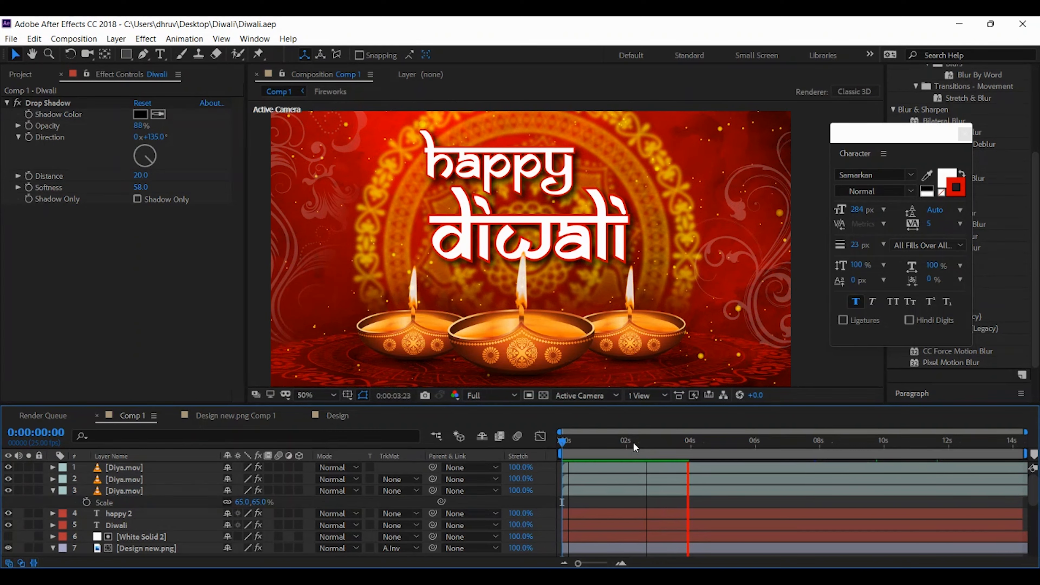
{"action": "key", "text": "space"}
{"action": "left_click", "coordinate": [262, 245]}
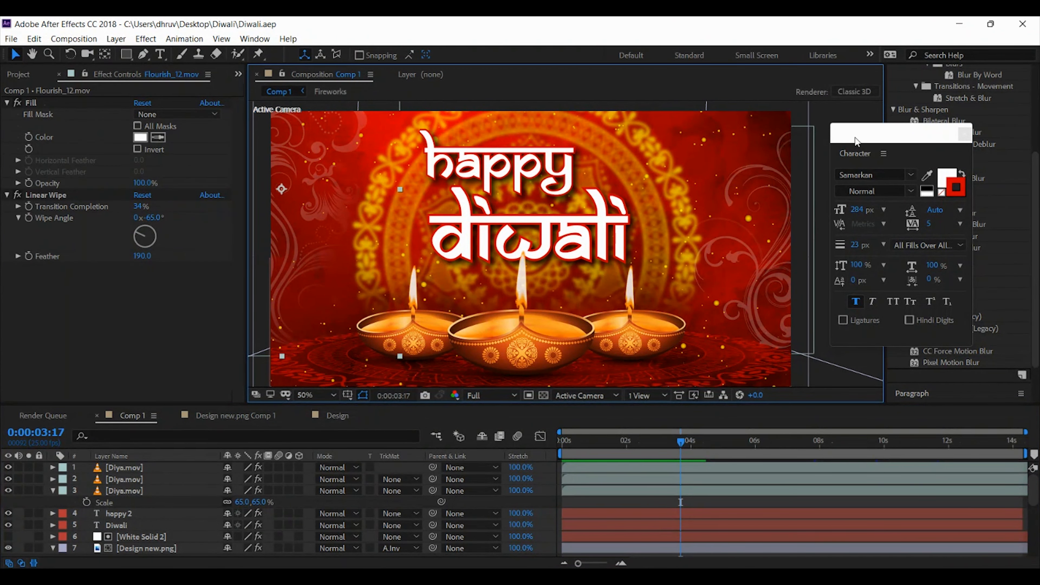
Move the floating Character panel aside, and hide the three diya layers, both text layers and the floor pattern layer
{"action": "left_click_drag", "start_coordinate": [857, 142], "coordinate": [915, 178]}
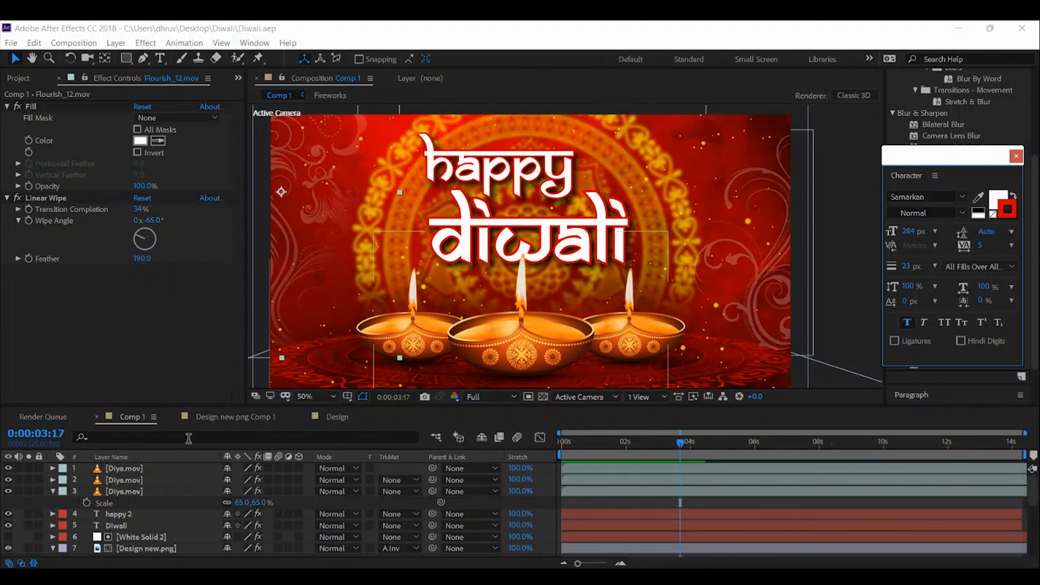
{"action": "left_click", "coordinate": [53, 491]}
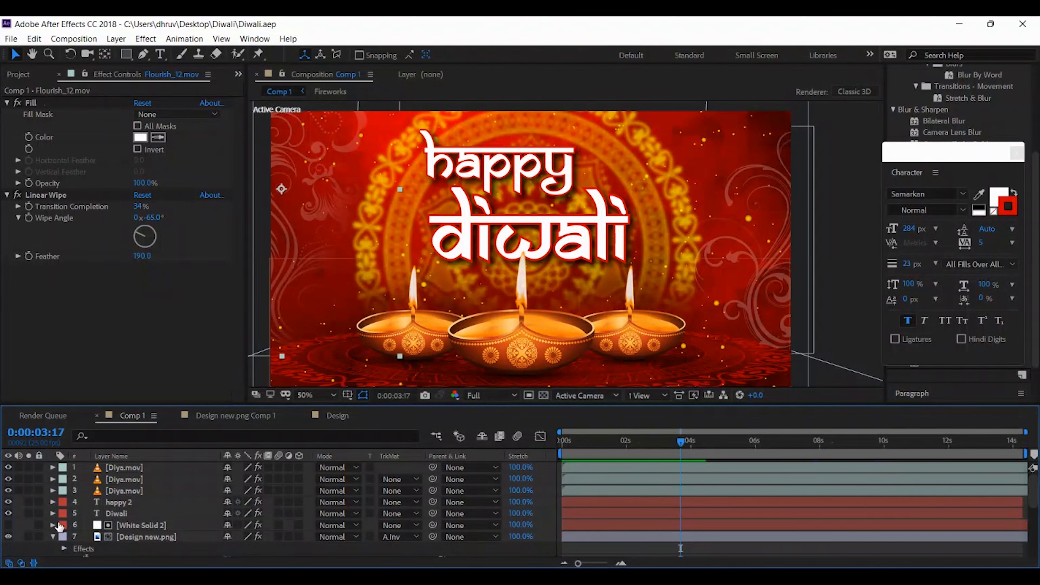
{"action": "left_click", "coordinate": [133, 469]}
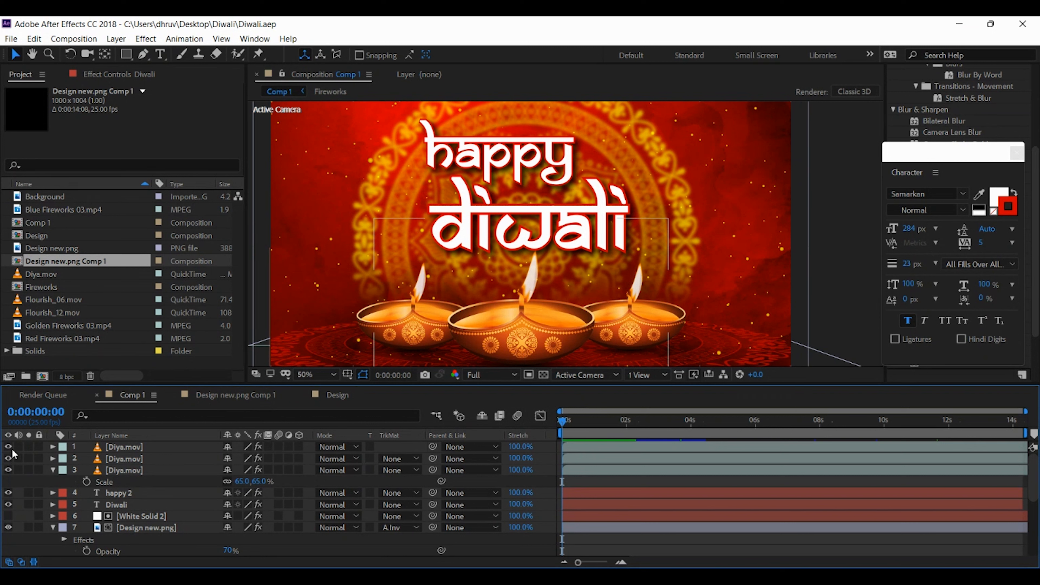
{"action": "left_click_drag", "start_coordinate": [8, 446], "coordinate": [11, 508]}
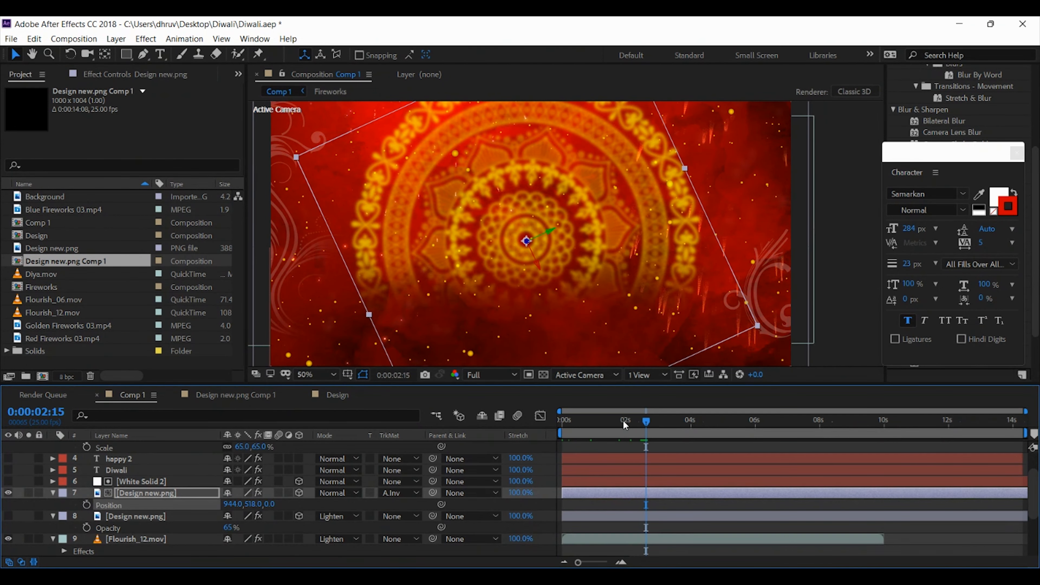
{"action": "left_click_drag", "start_coordinate": [622, 420], "coordinate": [424, 420]}
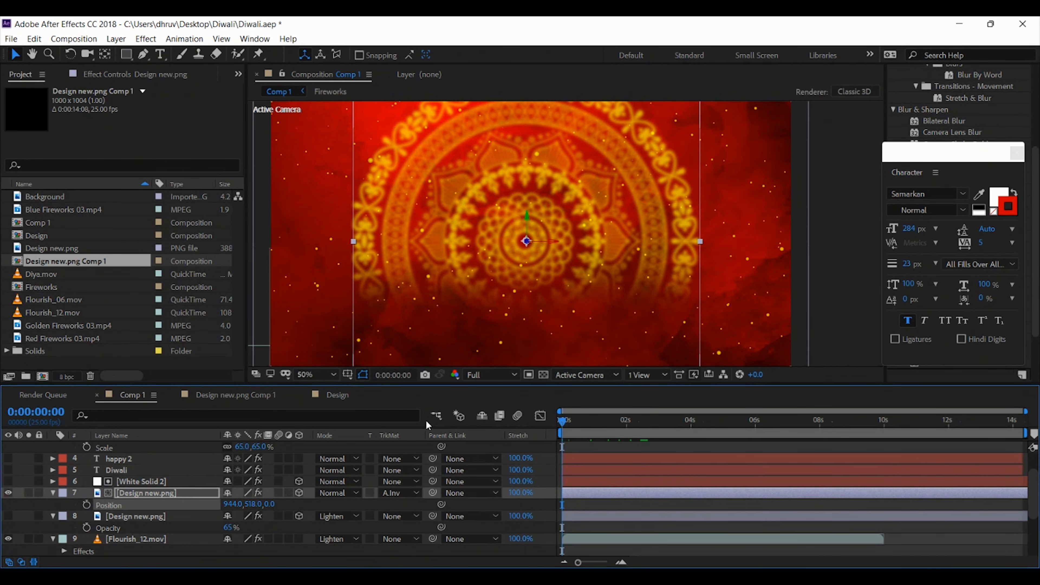
Add a Position keyframe to the blurred golden mandala layer and place it at about 2 seconds
{"action": "left_click", "coordinate": [122, 496]}
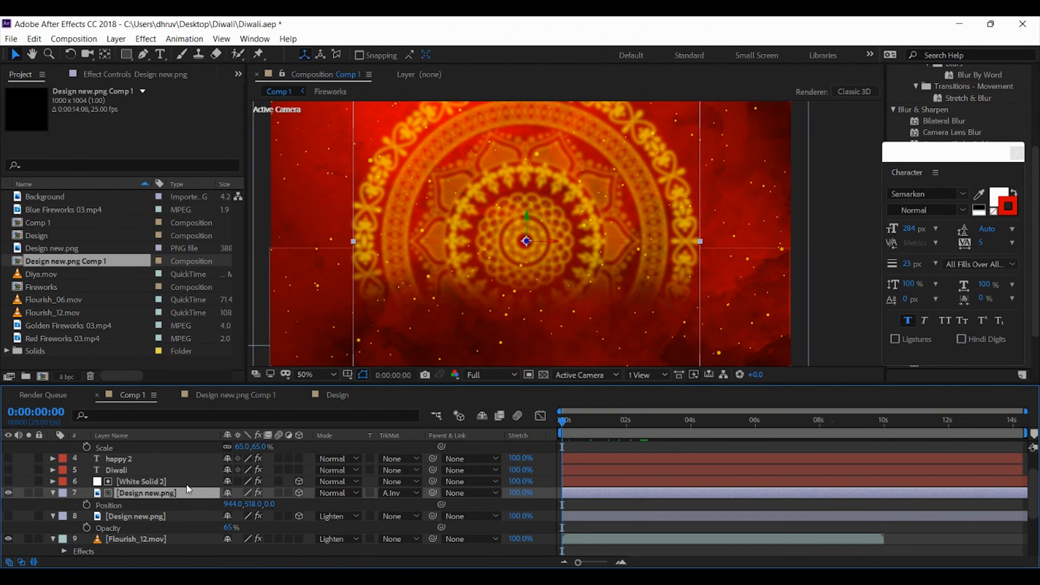
{"action": "left_click", "coordinate": [299, 493]}
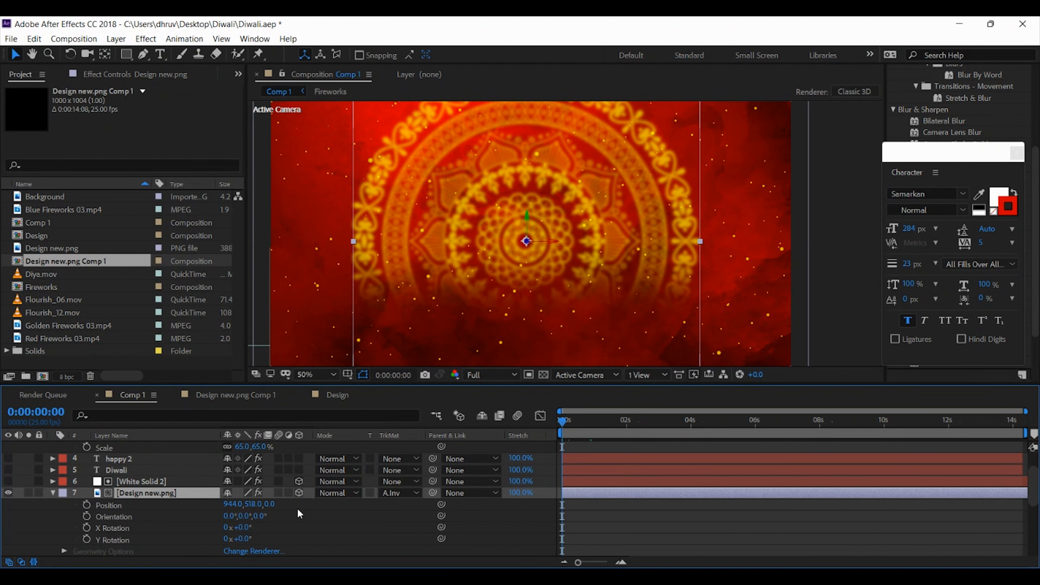
{"action": "left_click", "coordinate": [52, 493]}
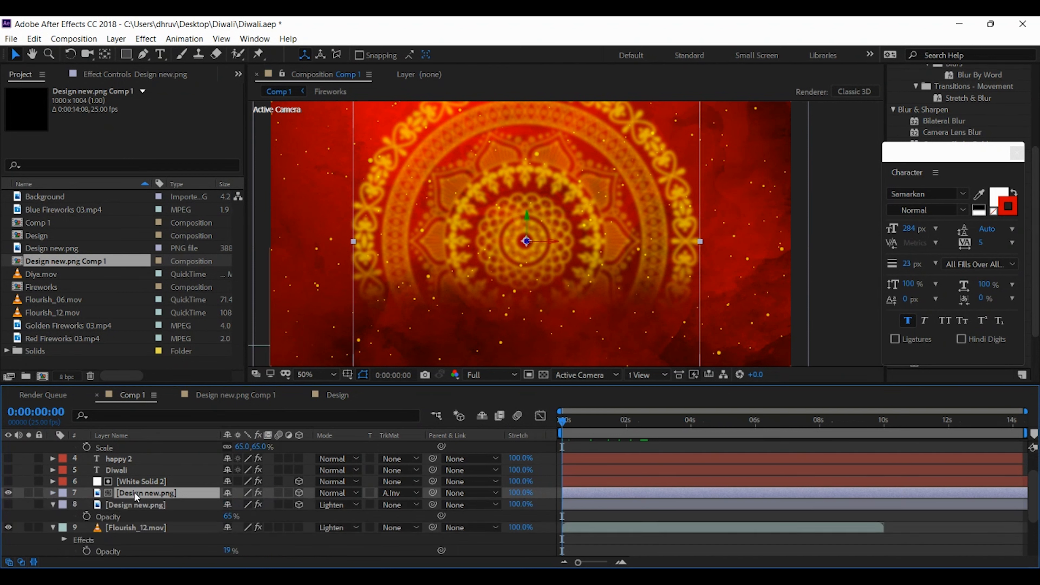
{"action": "key", "text": "p"}
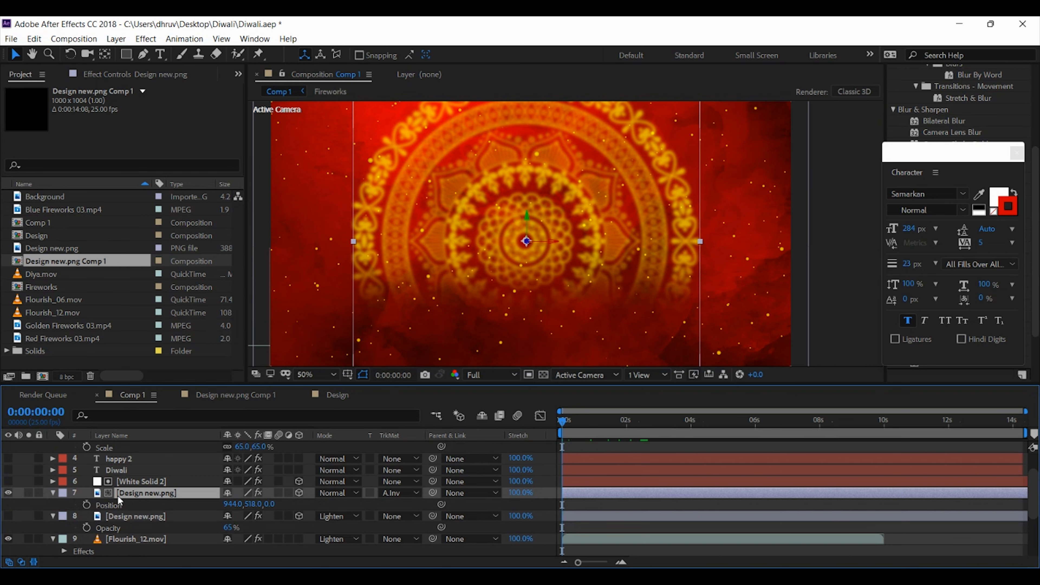
{"action": "left_click", "coordinate": [85, 506]}
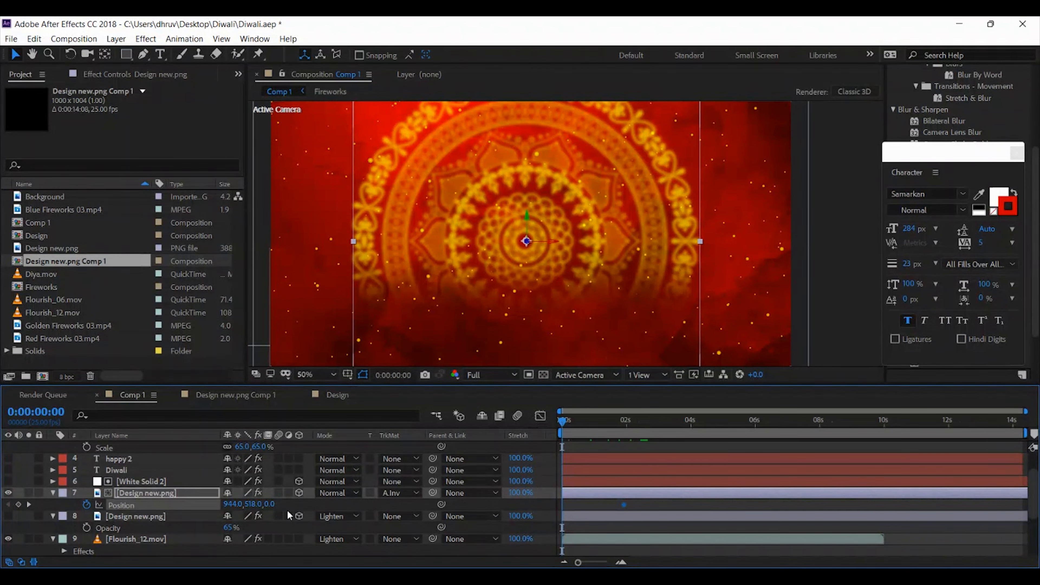
Set the mandala's position at the first frame to 966, 544, -2745 and preview its fly-in
{"action": "left_click_drag", "start_coordinate": [269, 508], "coordinate": [182, 529]}
{"action": "left_click_drag", "start_coordinate": [277, 507], "coordinate": [154, 505]}
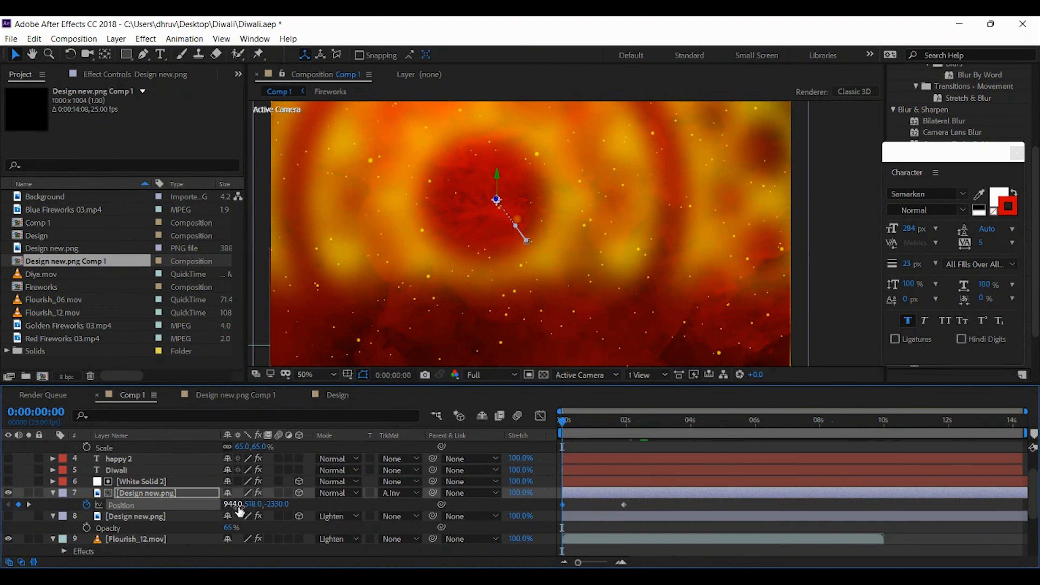
{"action": "left_click_drag", "start_coordinate": [232, 505], "coordinate": [2, 499]}
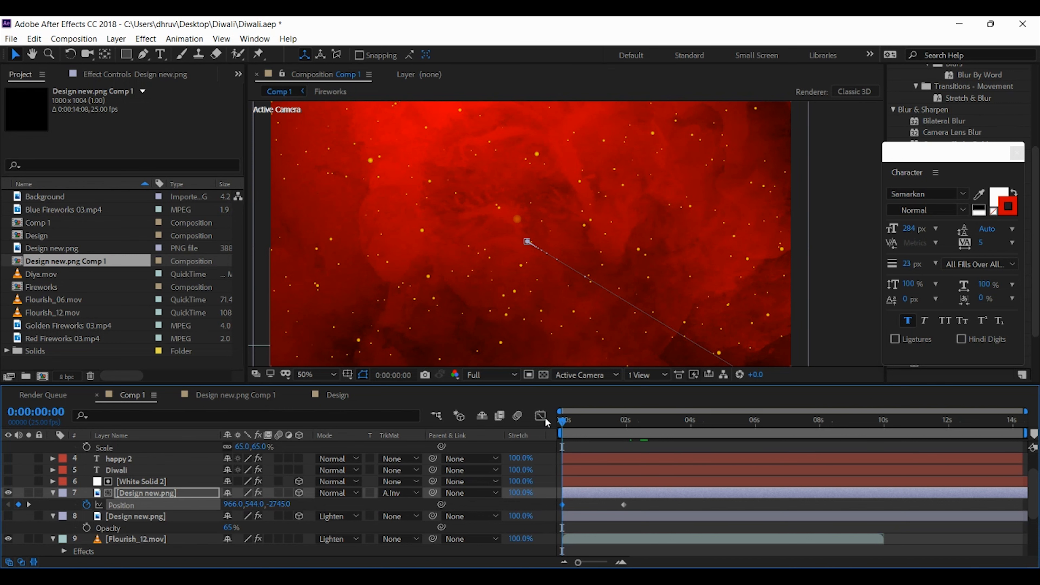
{"action": "key", "text": "space"}
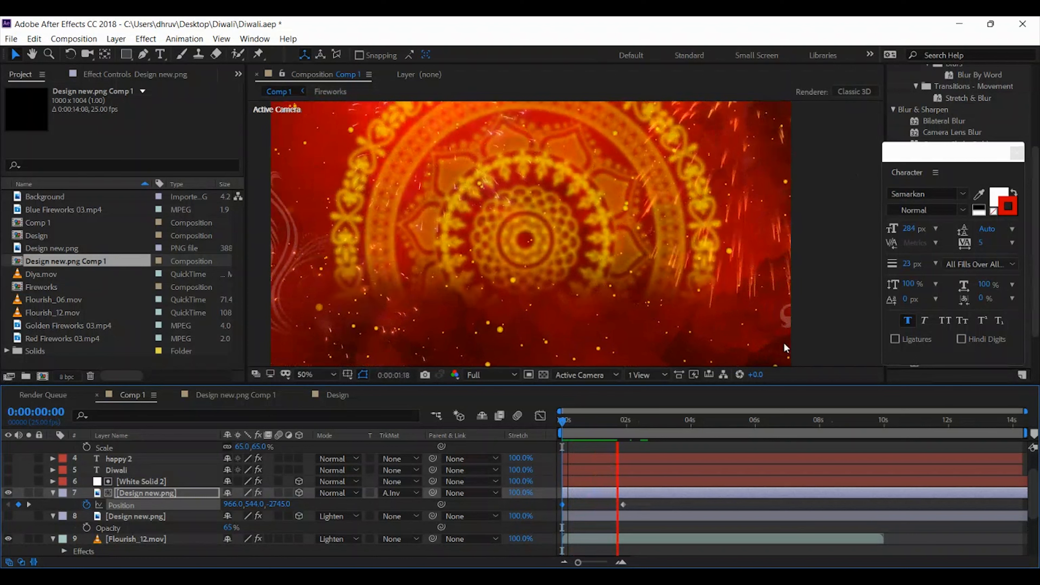
{"action": "key", "text": "space"}
Keyframe the mandala's Gaussian Blur blurriness at 14 and align that keyframe with the Position keyframe at about 2 seconds
{"action": "left_click_drag", "start_coordinate": [632, 418], "coordinate": [597, 425]}
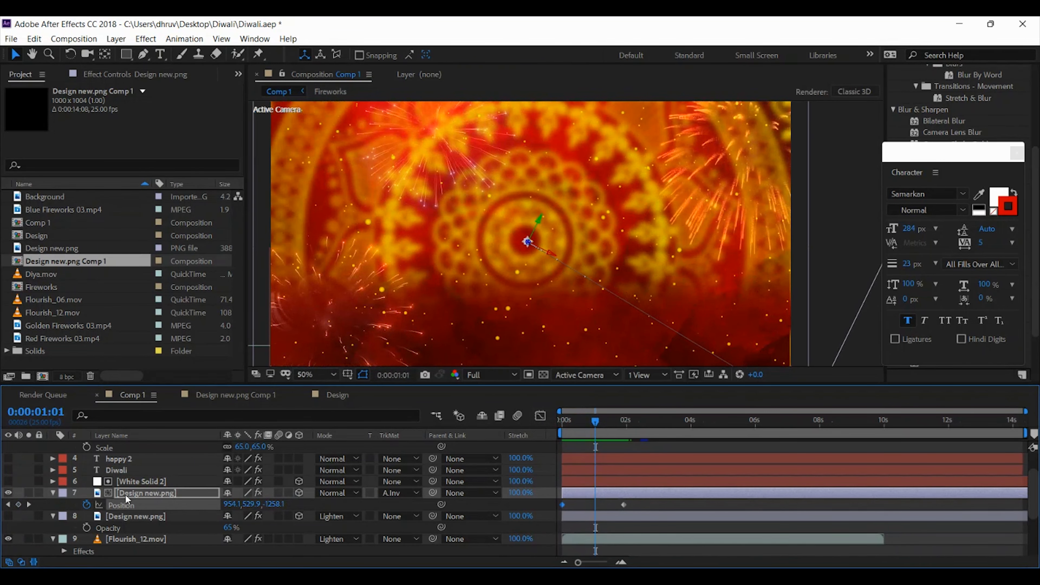
{"action": "left_click", "coordinate": [113, 77]}
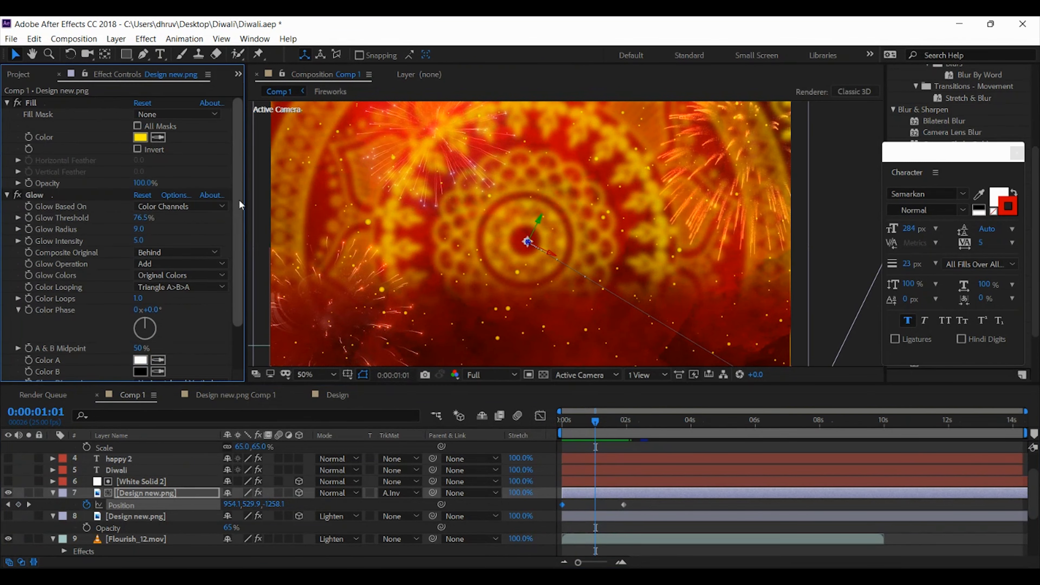
{"action": "scroll", "coordinate": [242, 187], "scroll_direction": "down", "scroll_amount": 3}
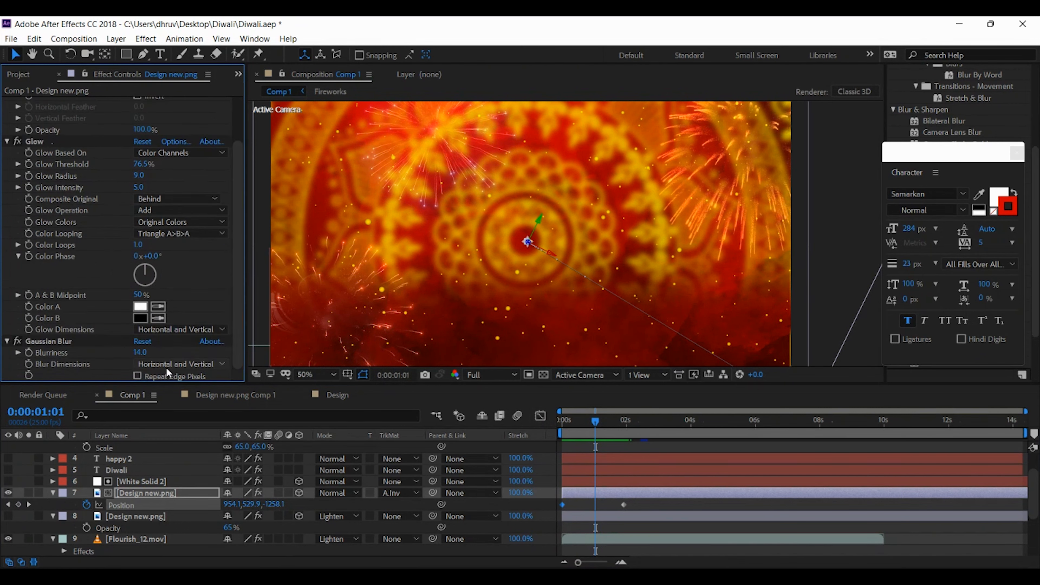
{"action": "left_click", "coordinate": [29, 353]}
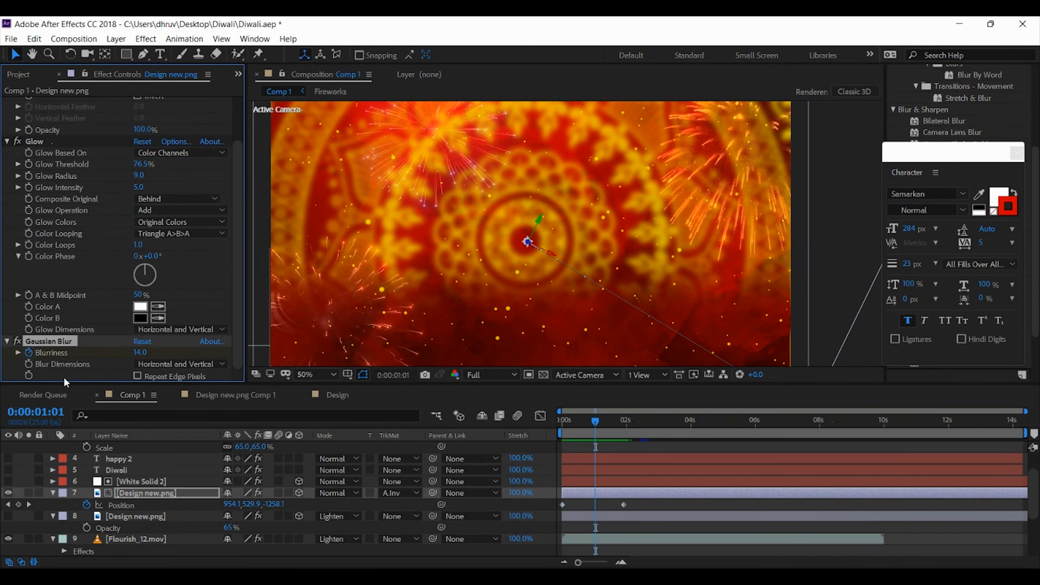
{"action": "key", "text": "u"}
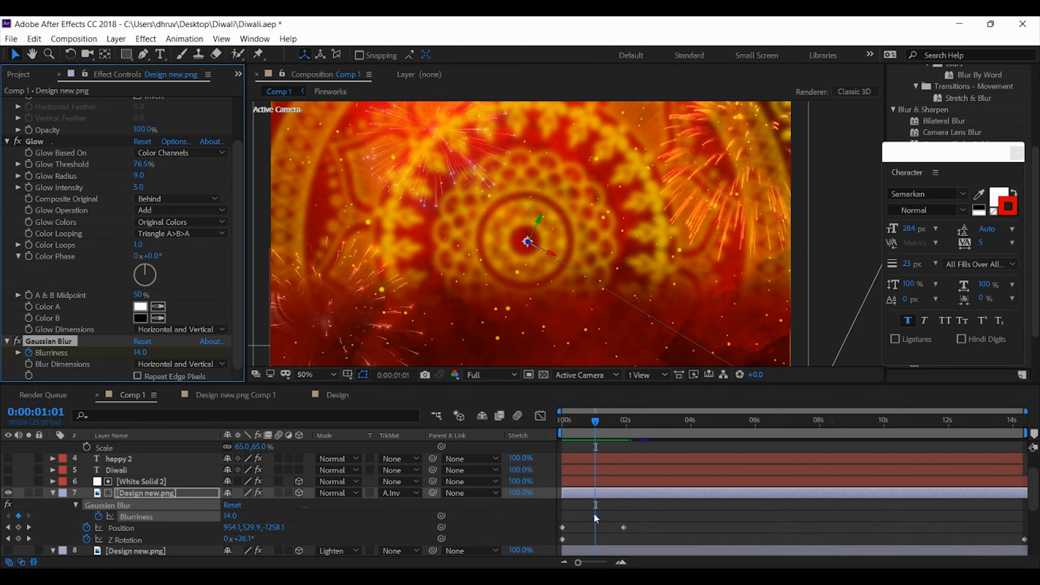
{"action": "left_click_drag", "start_coordinate": [595, 515], "coordinate": [625, 525]}
Set the mandala's blurriness to 3.6 at the first frame and preview the sharp-to-blurred fly-in
{"action": "left_click_drag", "start_coordinate": [596, 425], "coordinate": [563, 422]}
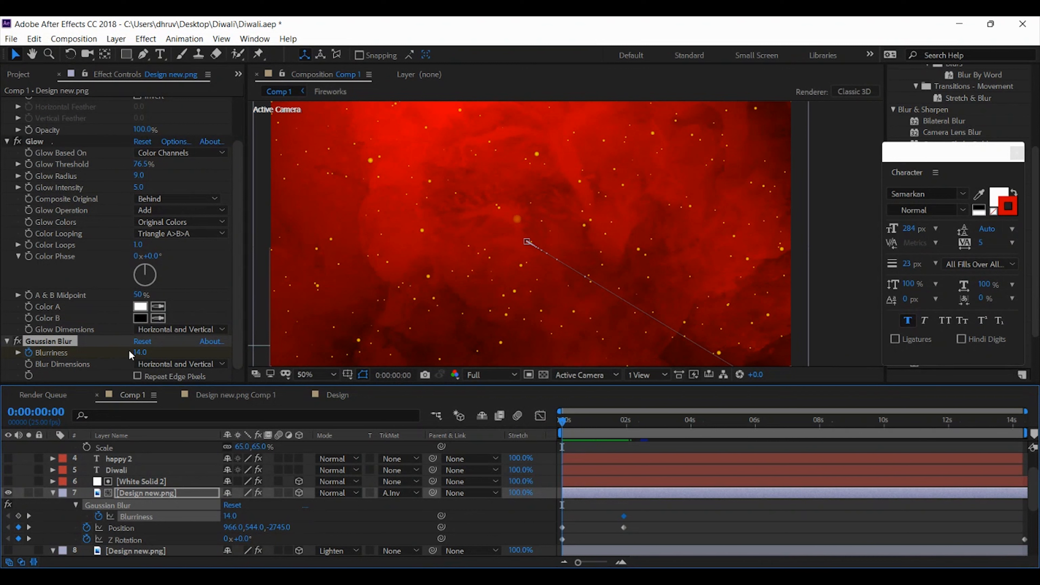
{"action": "left_click_drag", "start_coordinate": [140, 353], "coordinate": [74, 351]}
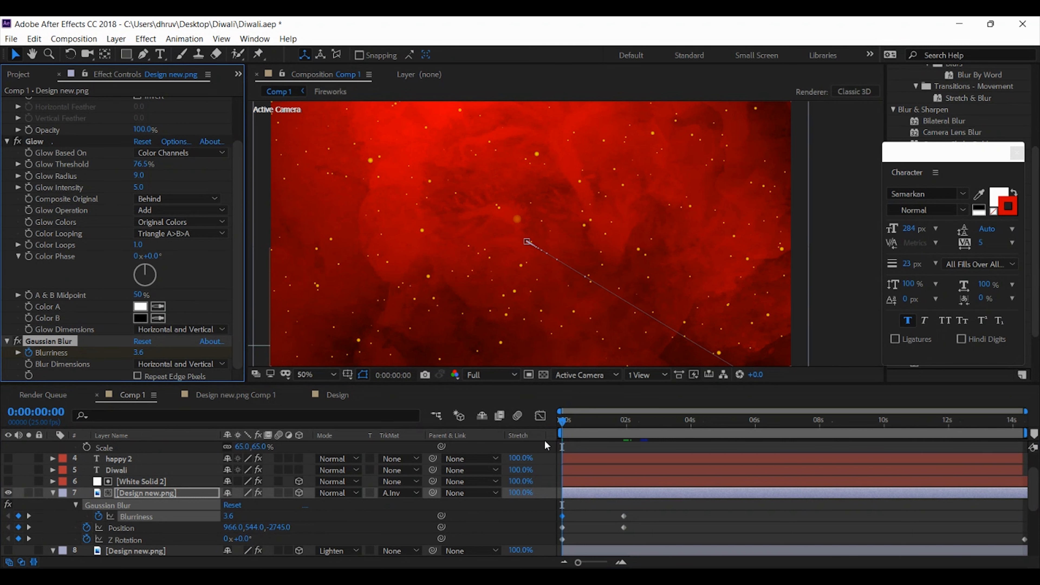
{"action": "key", "text": "space"}
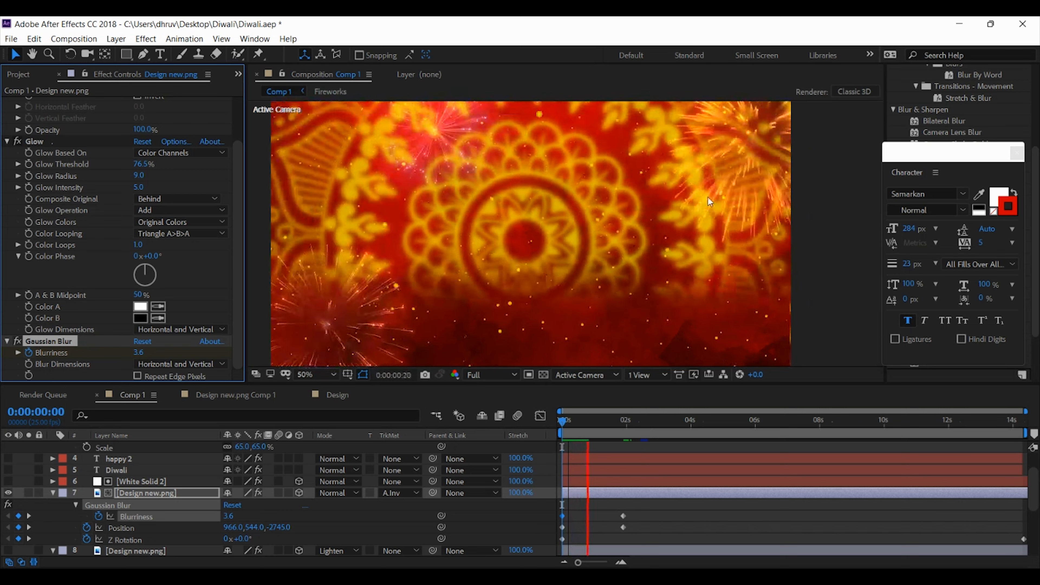
{"action": "key", "text": "space"}
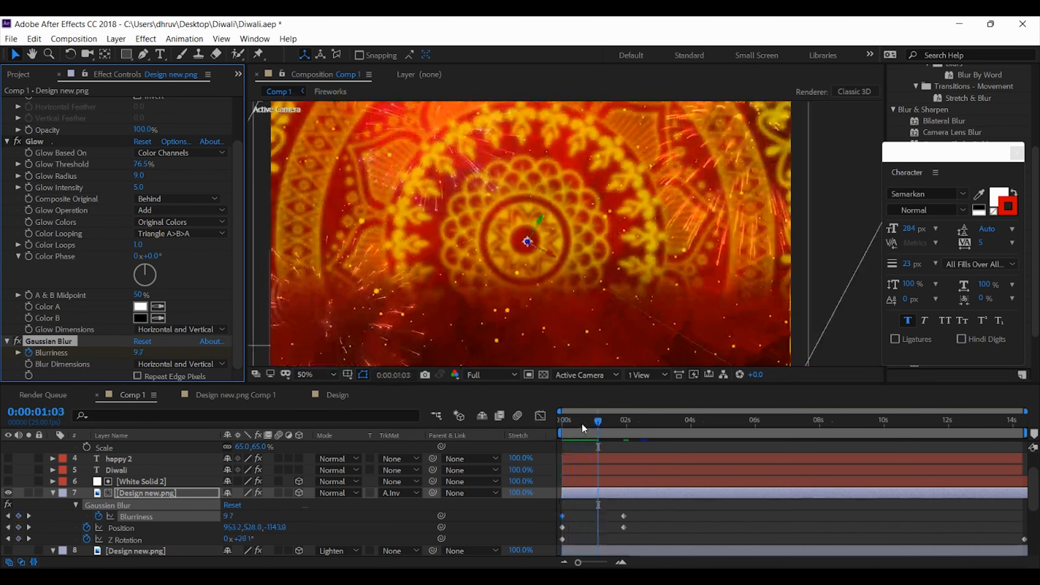
Set the mandala's blurriness at the first frame to 0 and replay the opening seconds to check the animation
{"action": "left_click_drag", "start_coordinate": [582, 422], "coordinate": [477, 419]}
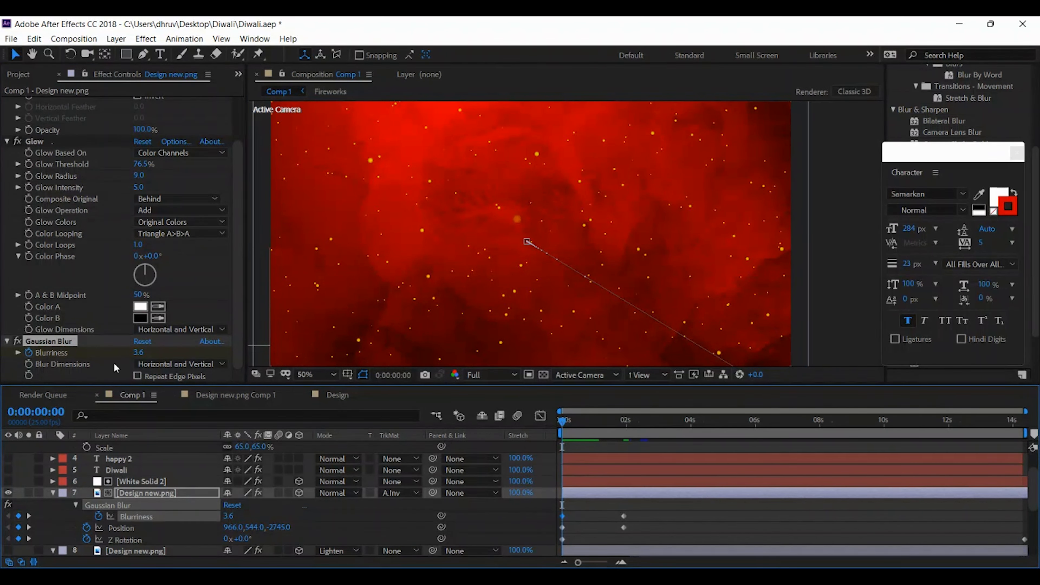
{"action": "left_click_drag", "start_coordinate": [142, 353], "coordinate": [66, 366]}
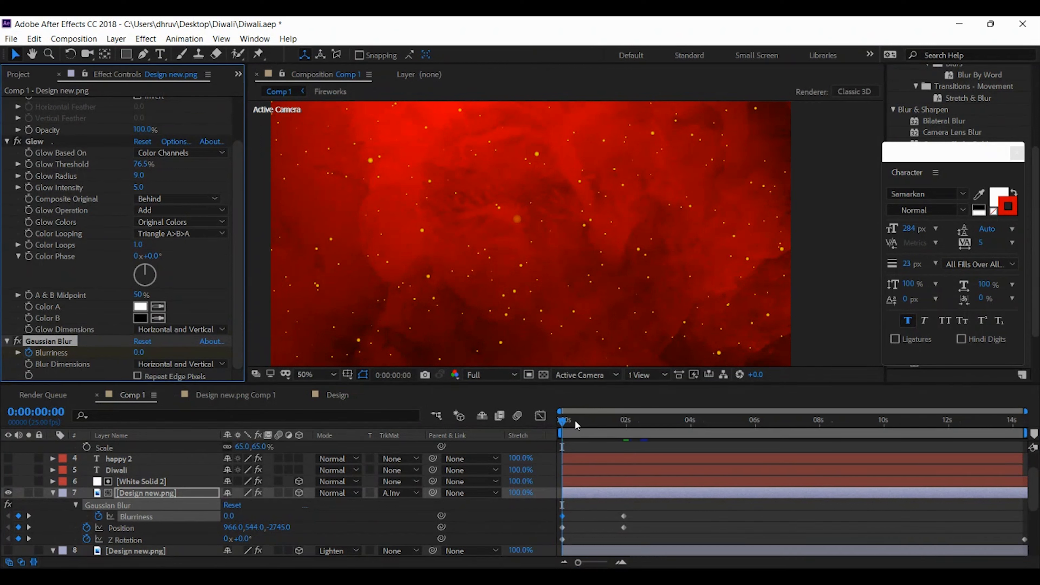
{"action": "key", "text": "space"}
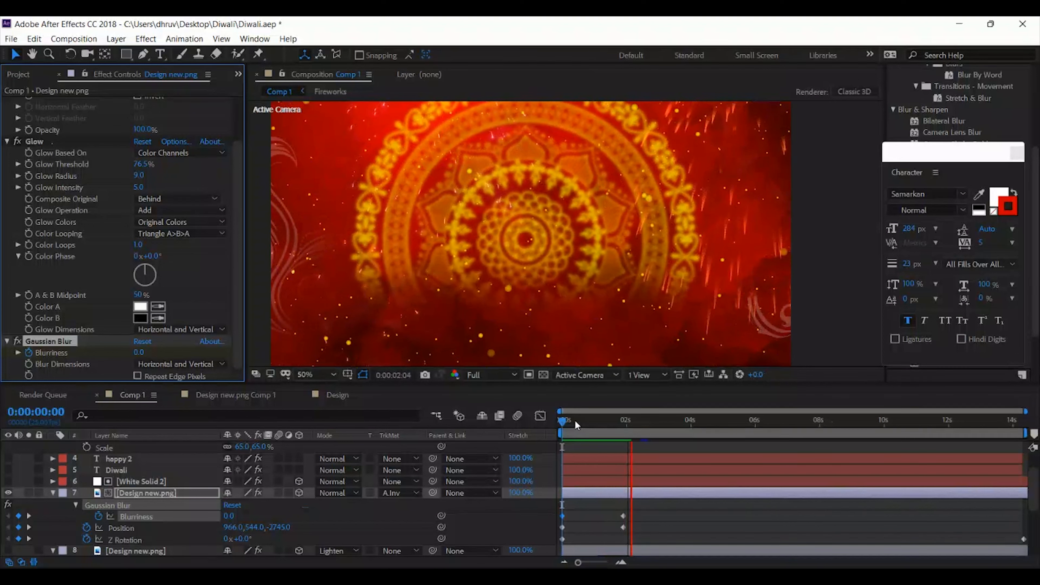
{"action": "key", "text": "space"}
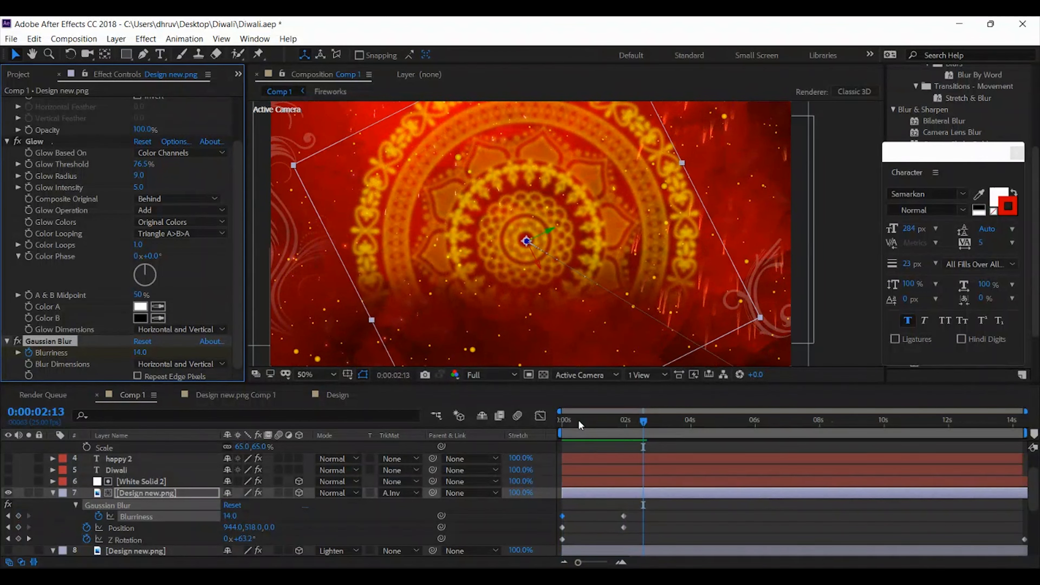
{"action": "key", "text": "space"}
{"action": "left_click_drag", "start_coordinate": [595, 422], "coordinate": [448, 413]}
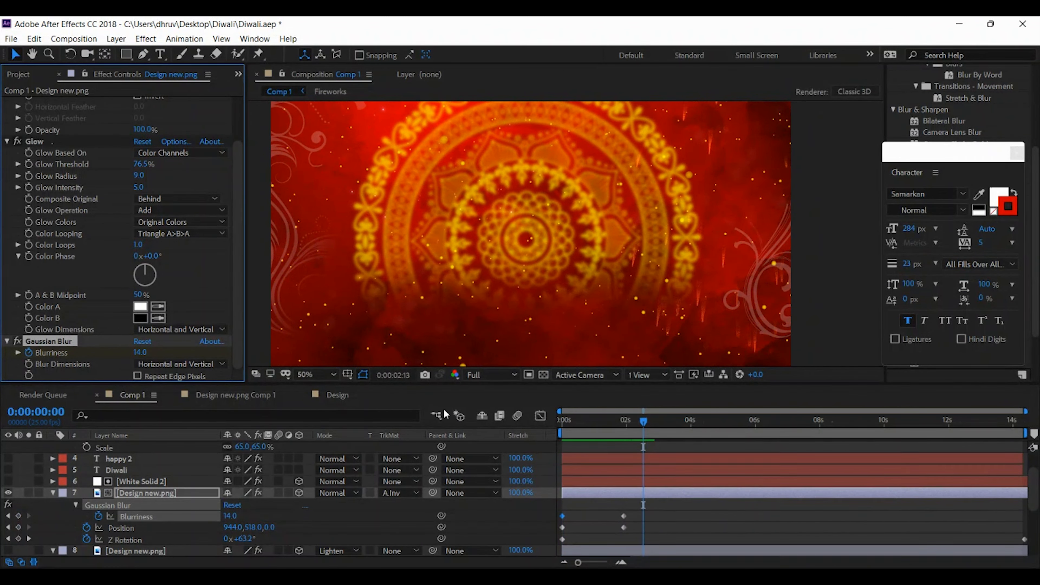
{"action": "key", "text": "space"}
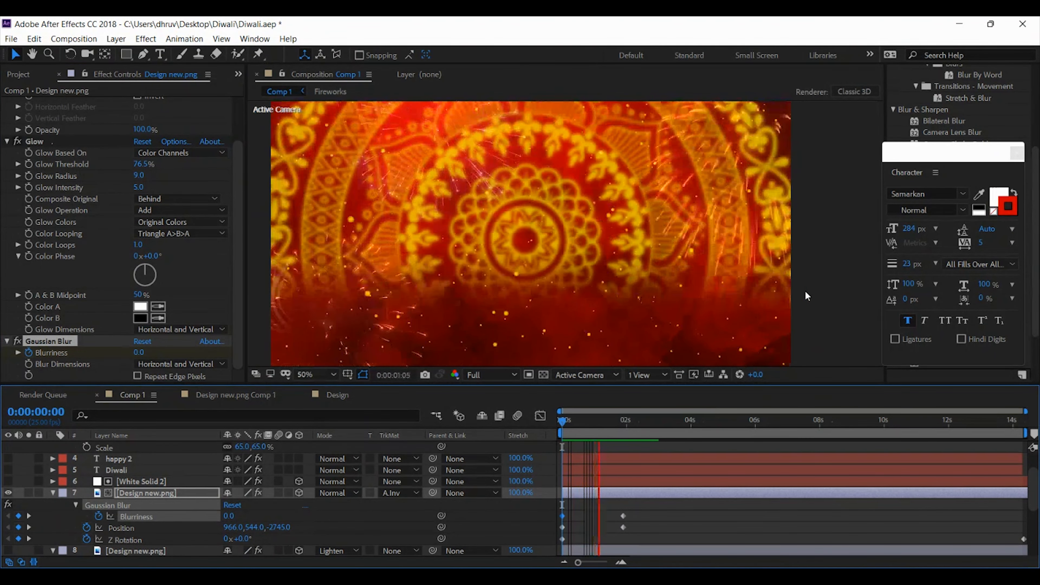
{"action": "key", "text": "space"}
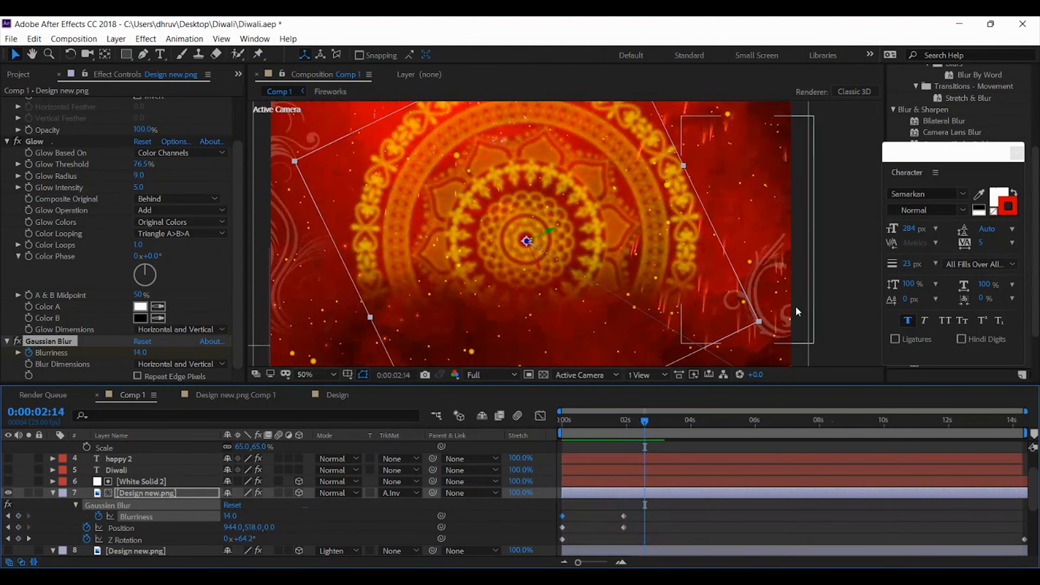
Apply Easy Ease In to the mandala's Blurriness and Position keyframes at about 2 seconds and go to 0:00:02:03
{"action": "left_click_drag", "start_coordinate": [633, 506], "coordinate": [605, 538]}
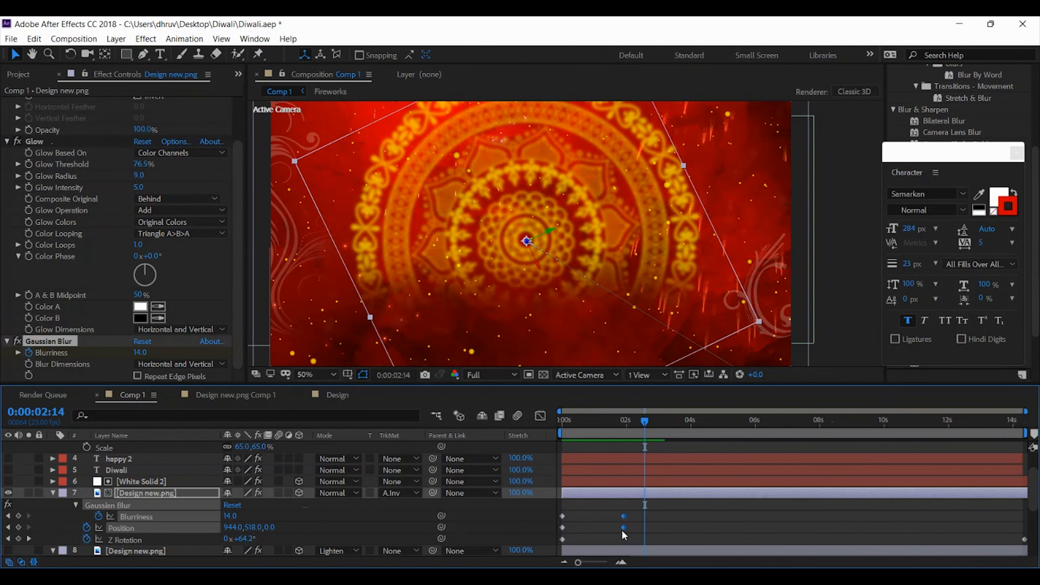
{"action": "right_click", "coordinate": [623, 527]}
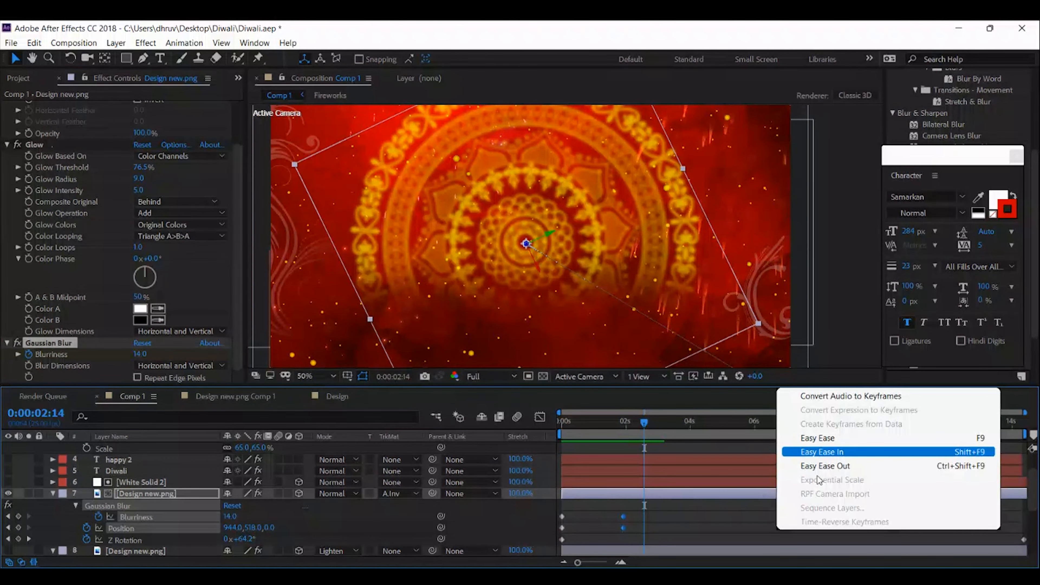
{"action": "left_click", "coordinate": [819, 451]}
{"action": "left_click", "coordinate": [811, 365]}
{"action": "left_click", "coordinate": [640, 421]}
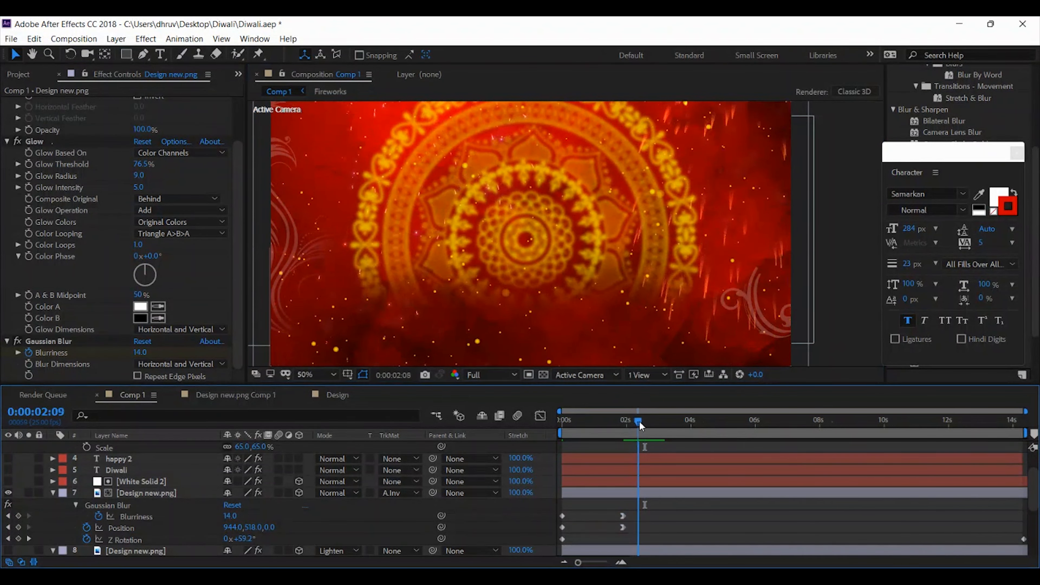
{"action": "left_click_drag", "start_coordinate": [639, 420], "coordinate": [630, 422]}
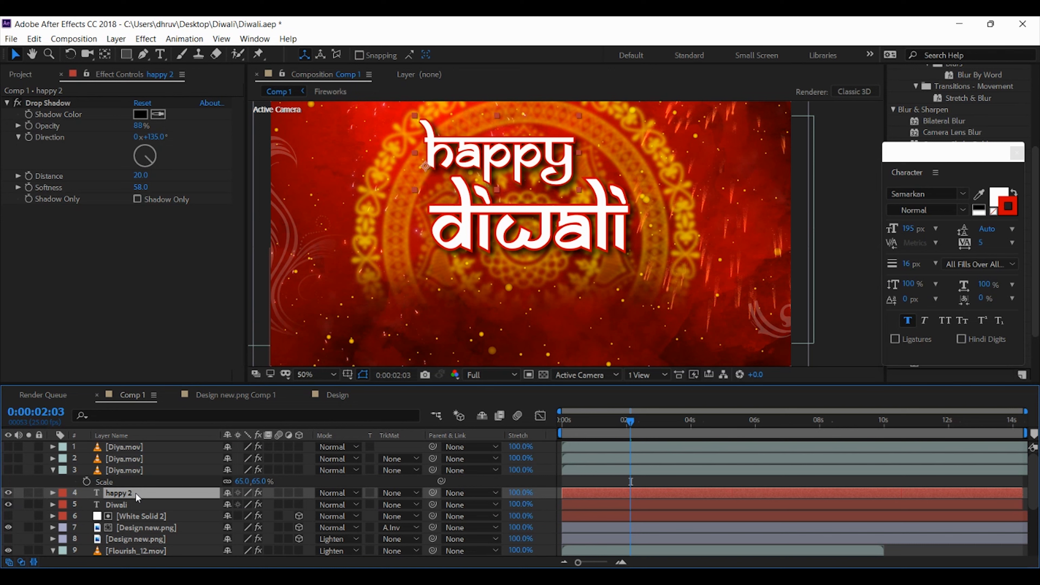
{"action": "left_click", "coordinate": [138, 469]}
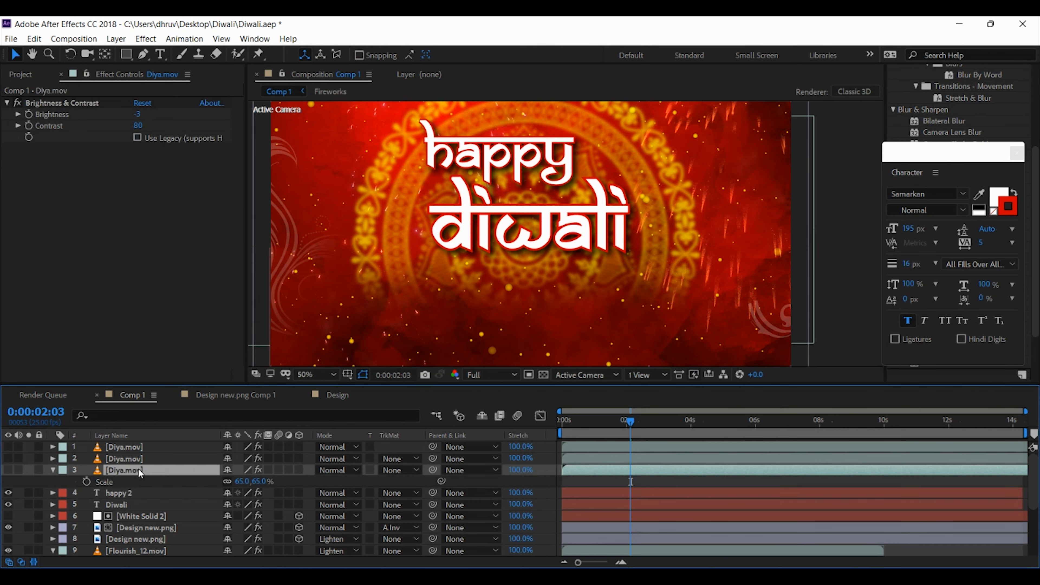
{"action": "left_click", "coordinate": [138, 457]}
{"action": "left_click", "coordinate": [137, 450]}
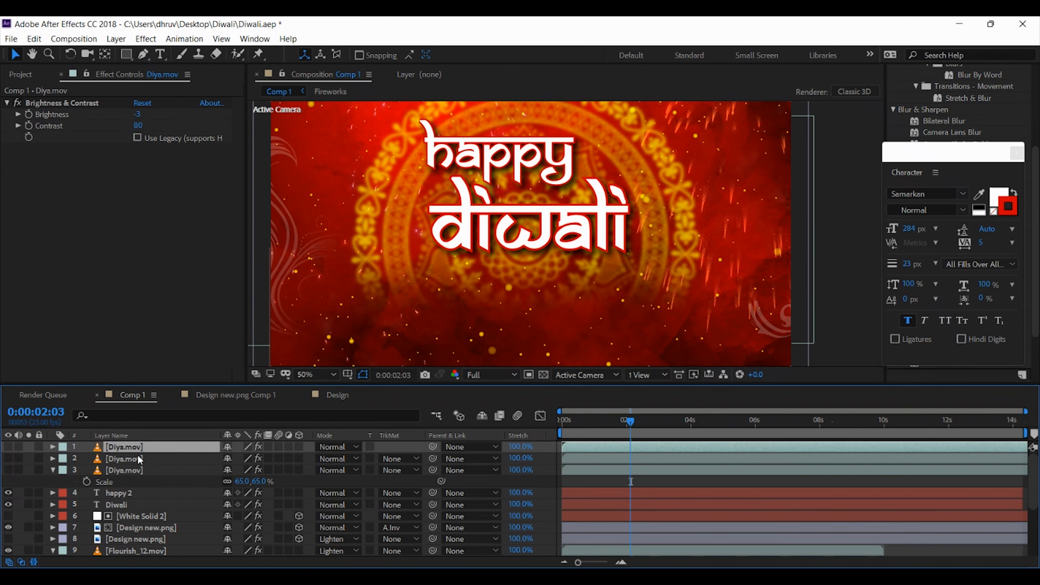
{"action": "left_click", "coordinate": [126, 502]}
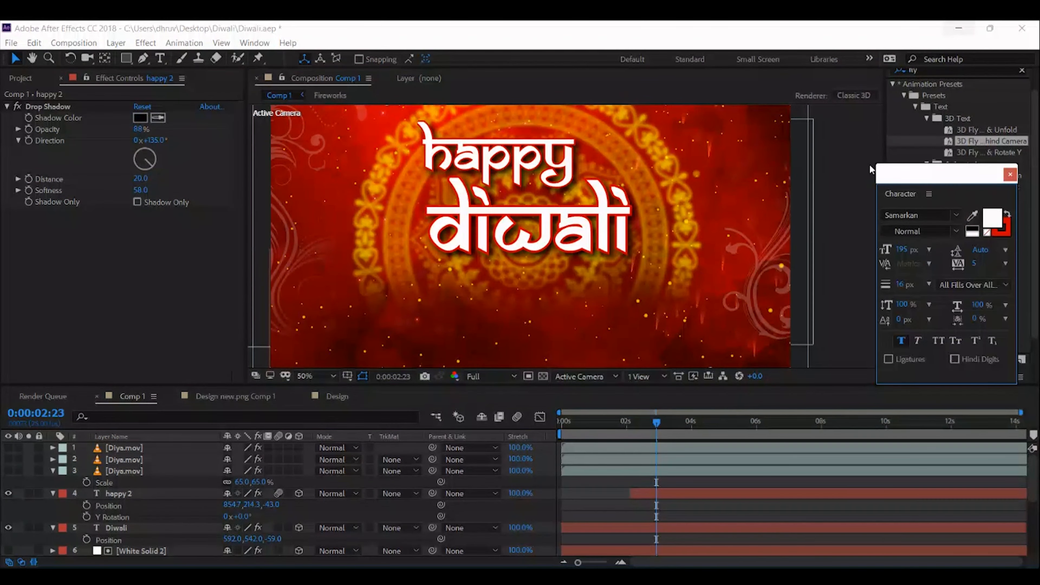
Collapse the open properties of the "happy 2" and "Diwali" text layers
{"action": "left_click_drag", "start_coordinate": [907, 175], "coordinate": [903, 180]}
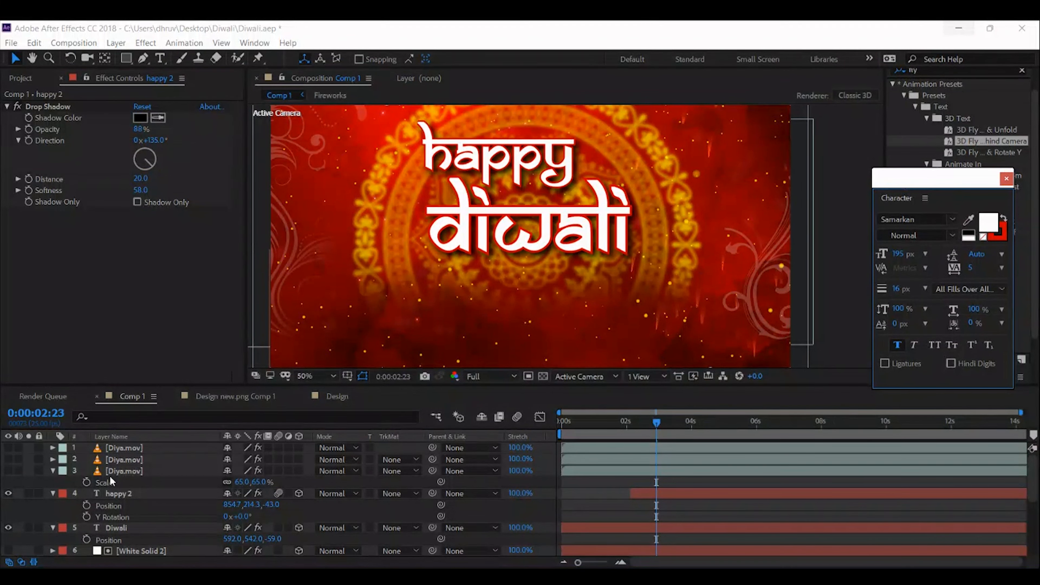
{"action": "left_click", "coordinate": [52, 494]}
{"action": "left_click", "coordinate": [118, 494]}
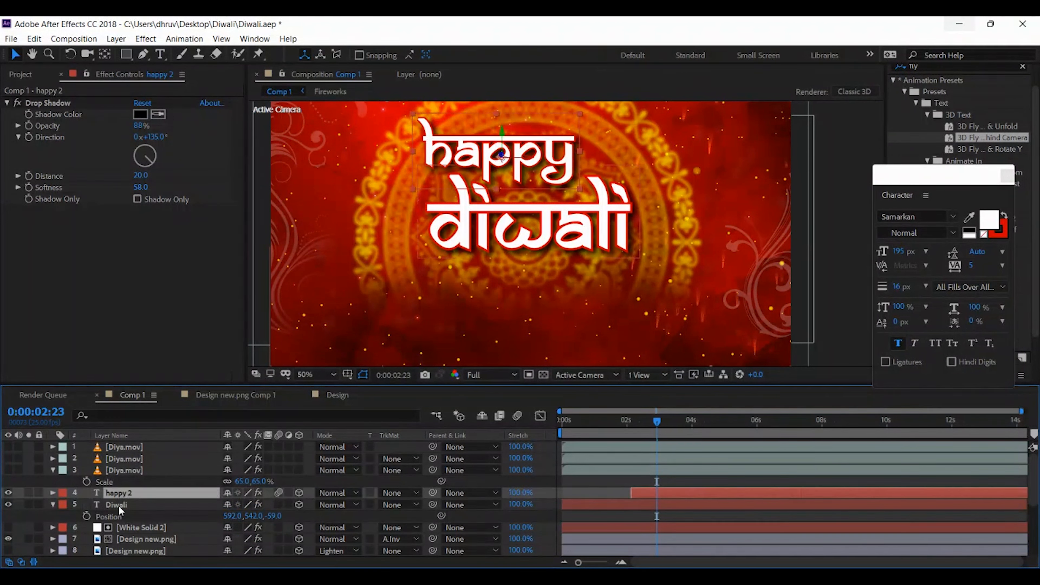
{"action": "left_click", "coordinate": [119, 506]}
{"action": "left_click", "coordinate": [53, 505]}
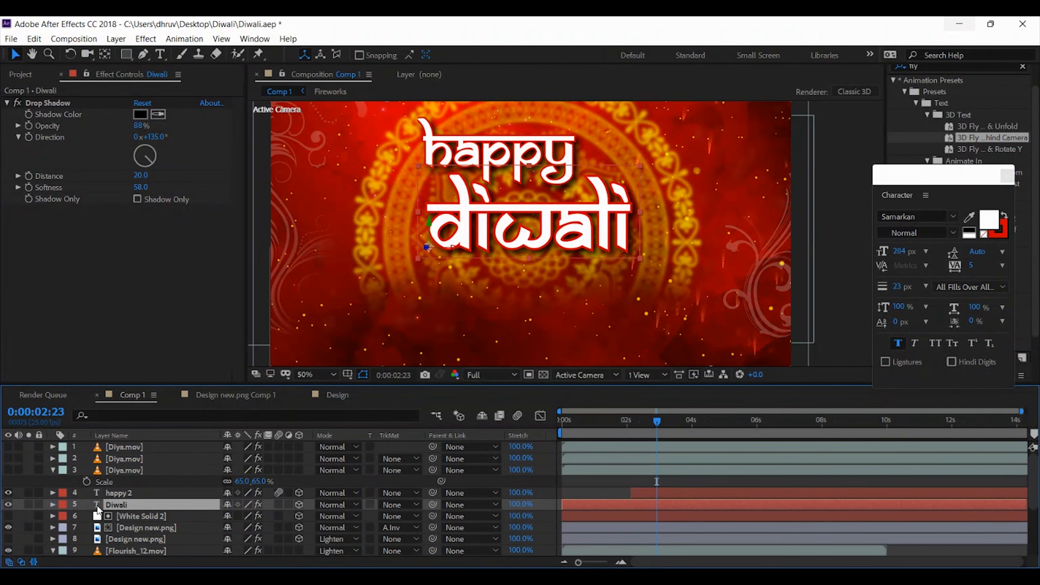
Move the start of the "happy 2" text layer to 0:00:01:21
{"action": "left_click", "coordinate": [114, 494]}
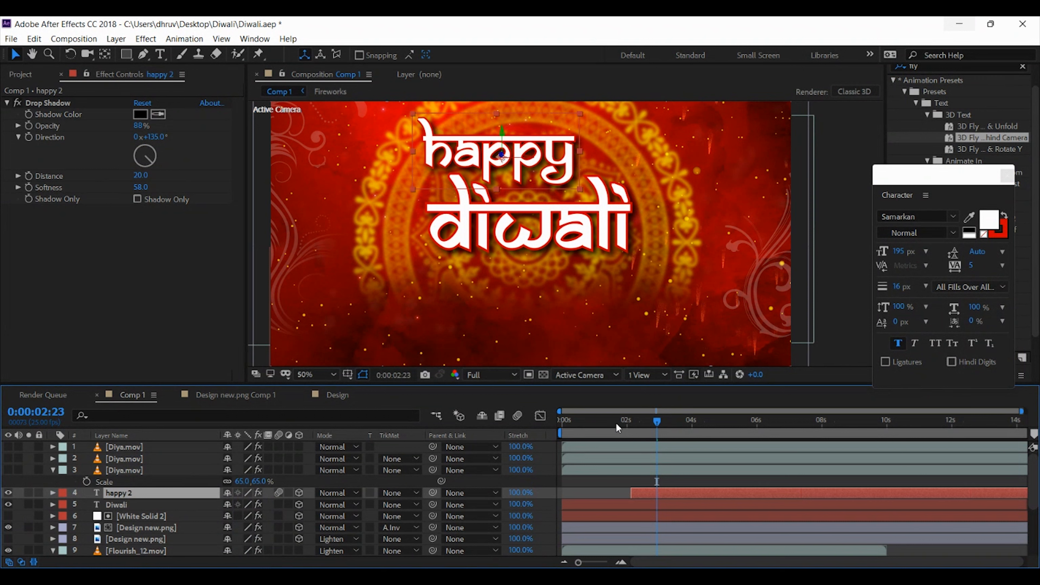
{"action": "mouse_move", "coordinate": [616, 422]}
{"action": "left_mouse_down"}
{"action": "mouse_move", "coordinate": [628, 422]}
{"action": "mouse_move", "coordinate": [604, 423]}
{"action": "mouse_move", "coordinate": [622, 422]}
{"action": "left_mouse_up"}
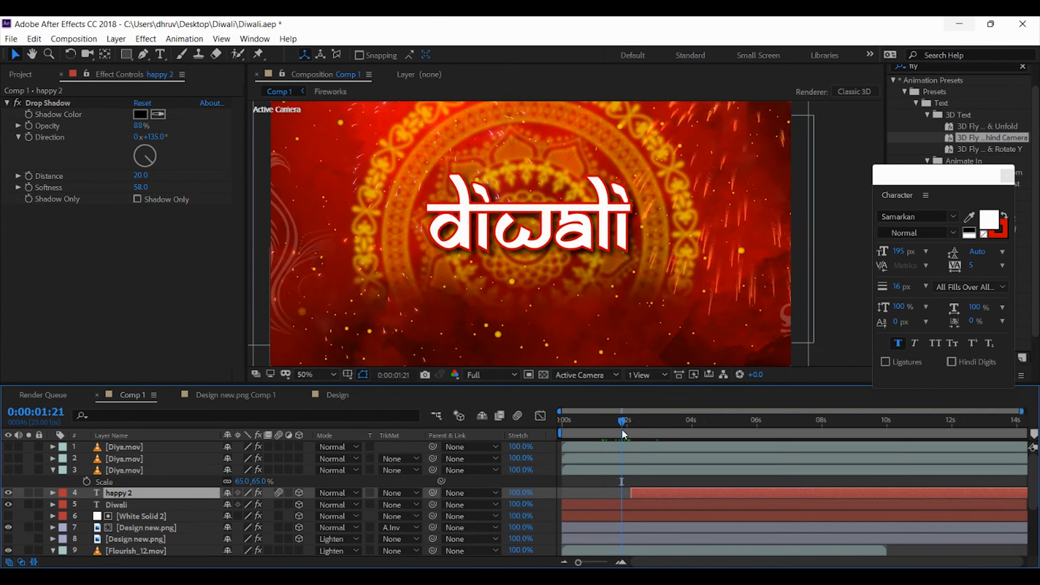
{"action": "left_click_drag", "start_coordinate": [653, 488], "coordinate": [651, 487]}
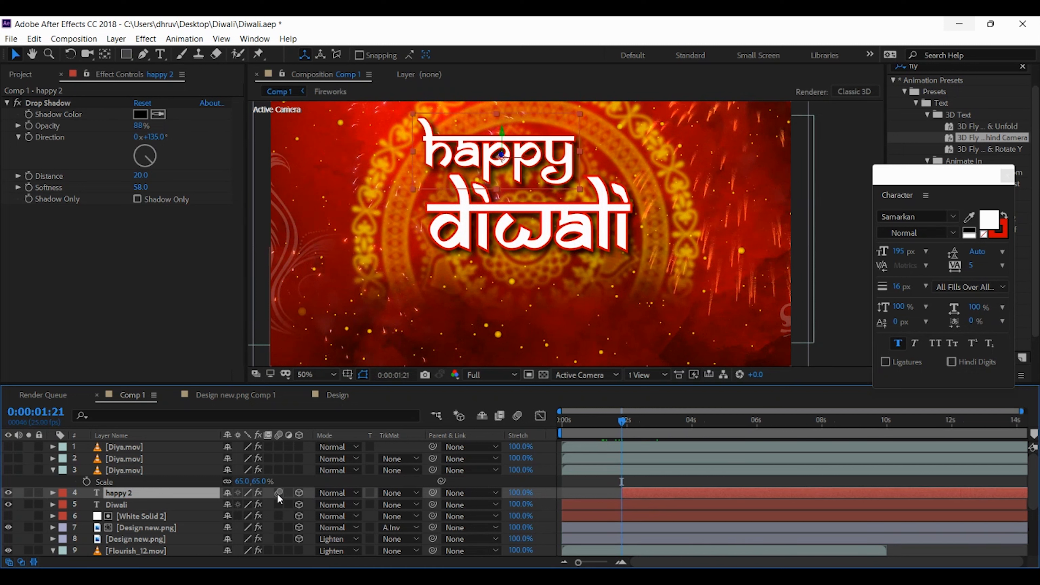
Keyframe the "happy 2" text's current position and place that keyframe at 0:00:03:09
{"action": "key", "text": "p"}
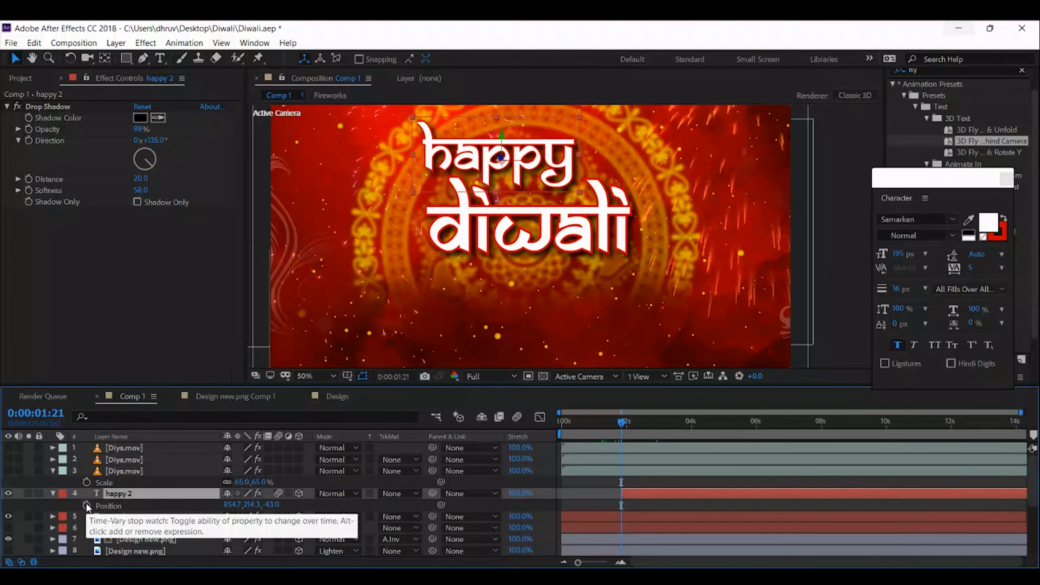
{"action": "left_click", "coordinate": [87, 506]}
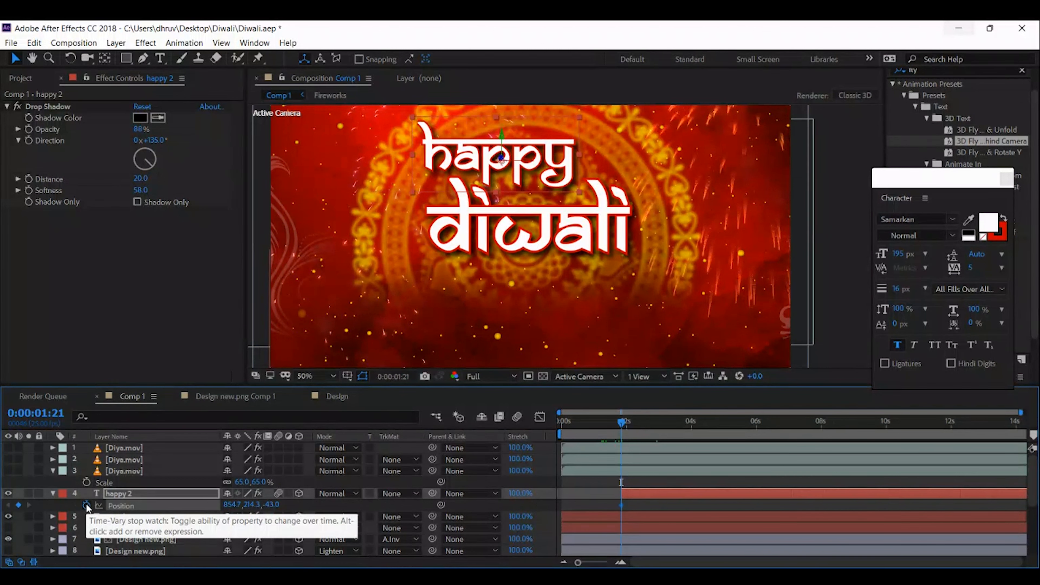
{"action": "left_click_drag", "start_coordinate": [620, 510], "coordinate": [671, 509]}
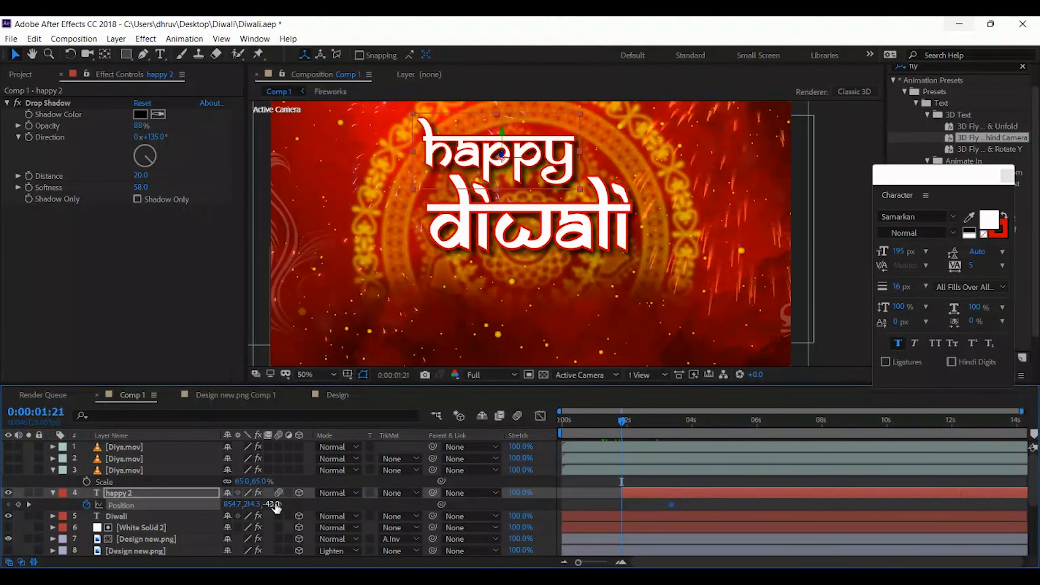
Set the "happy 2" text's position at 0:00:01:21 to 854.7, 369.3, -1613
{"action": "left_click_drag", "start_coordinate": [274, 505], "coordinate": [78, 498]}
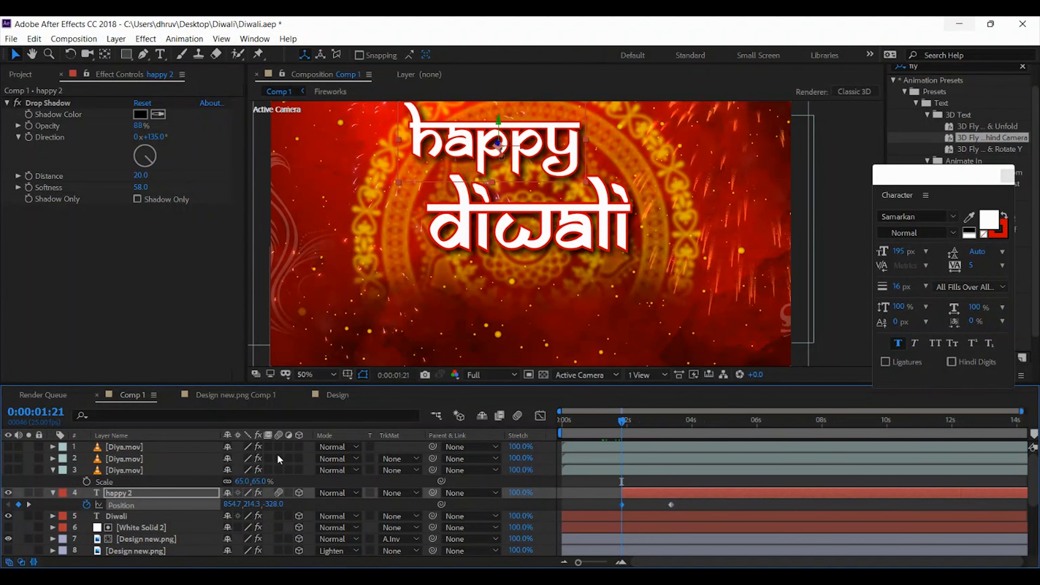
{"action": "key", "text": "comma"}
{"action": "key", "text": "comma"}
{"action": "mouse_move", "coordinate": [275, 504]}
{"action": "left_mouse_down"}
{"action": "mouse_move", "coordinate": [191, 518]}
{"action": "mouse_move", "coordinate": [258, 515]}
{"action": "left_mouse_up"}
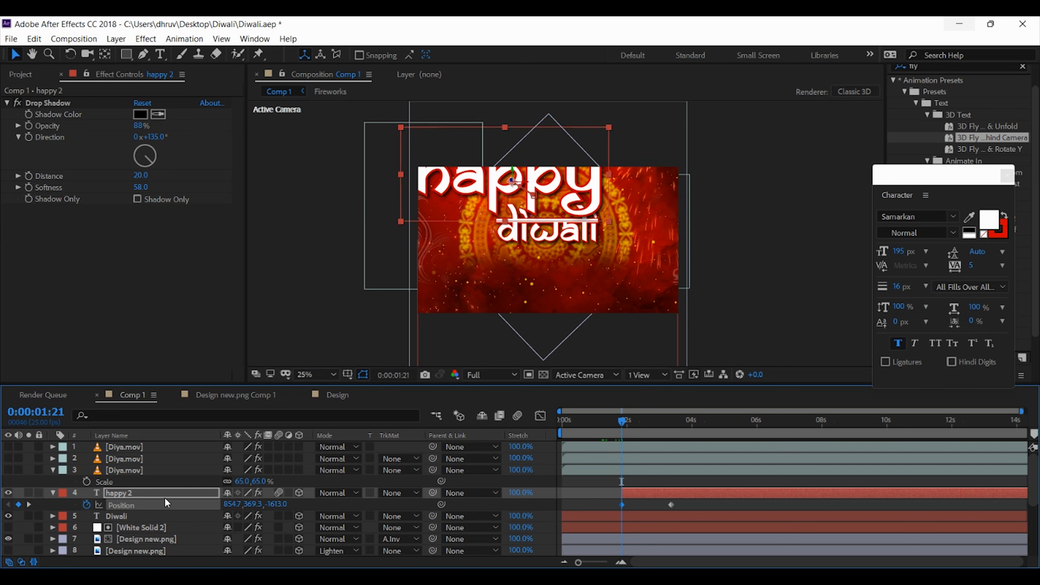
Keyframe the "happy 2" text's Y Rotation at 0:00:01:21 with a value of 26°
{"action": "key", "text": "r"}
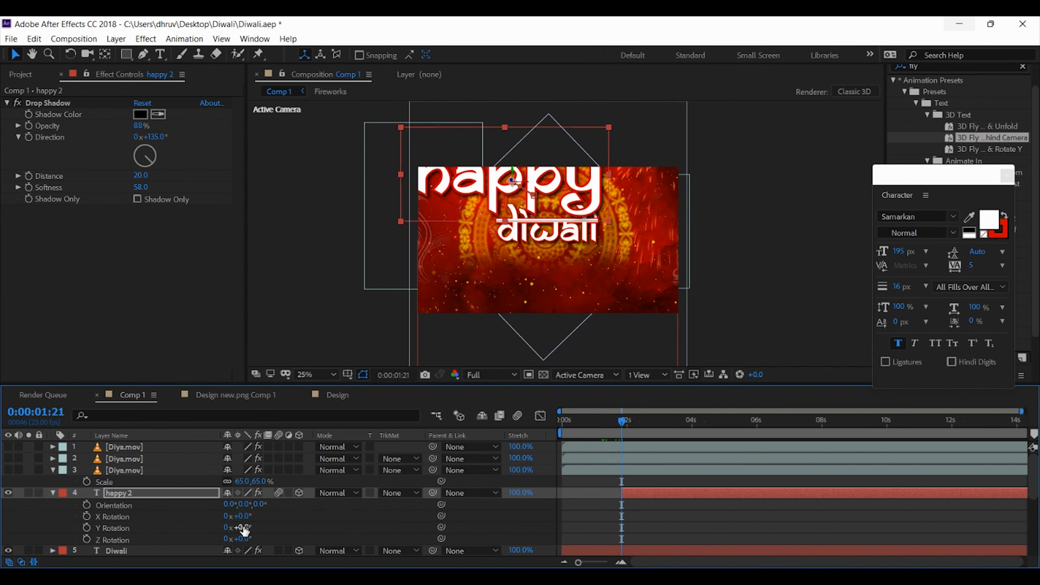
{"action": "left_click", "coordinate": [86, 528]}
{"action": "left_click_drag", "start_coordinate": [244, 528], "coordinate": [266, 528]}
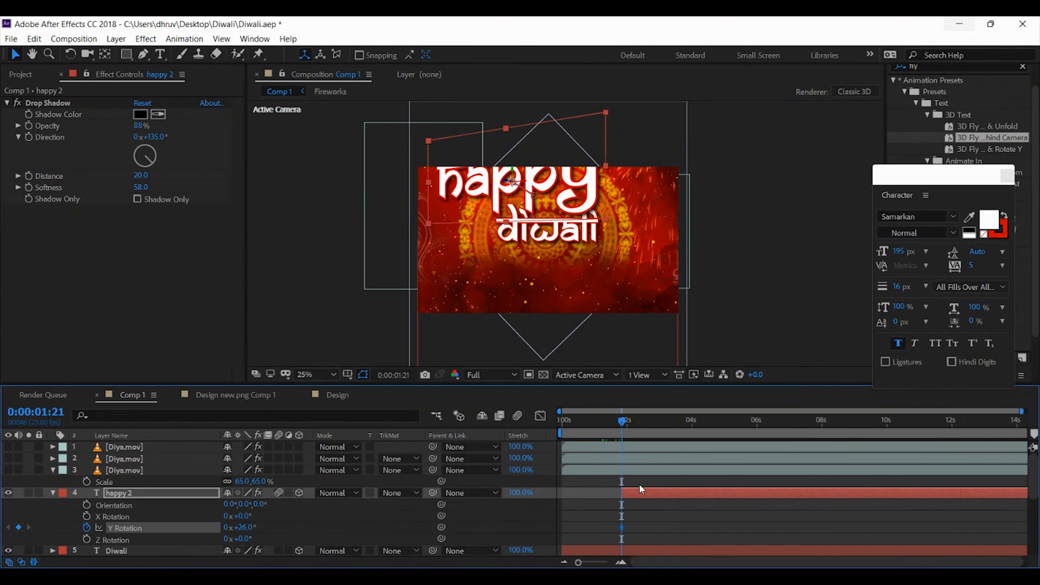
Set the "happy 2" text's starting keyframes to position 854.7, 436.3, -2490 and Y Rotation 59°
{"action": "key", "text": "u"}
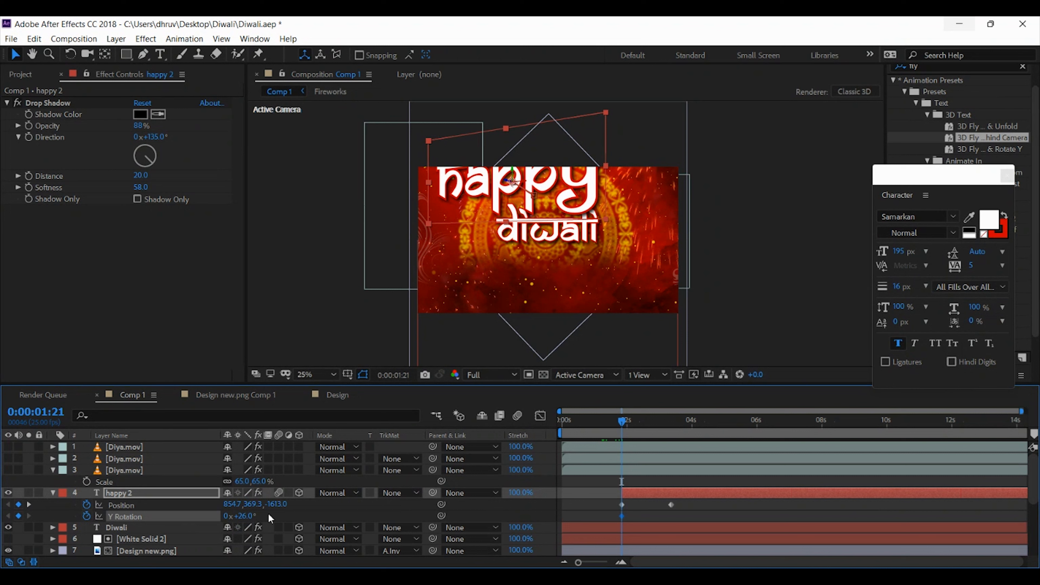
{"action": "left_click_drag", "start_coordinate": [275, 504], "coordinate": [169, 501]}
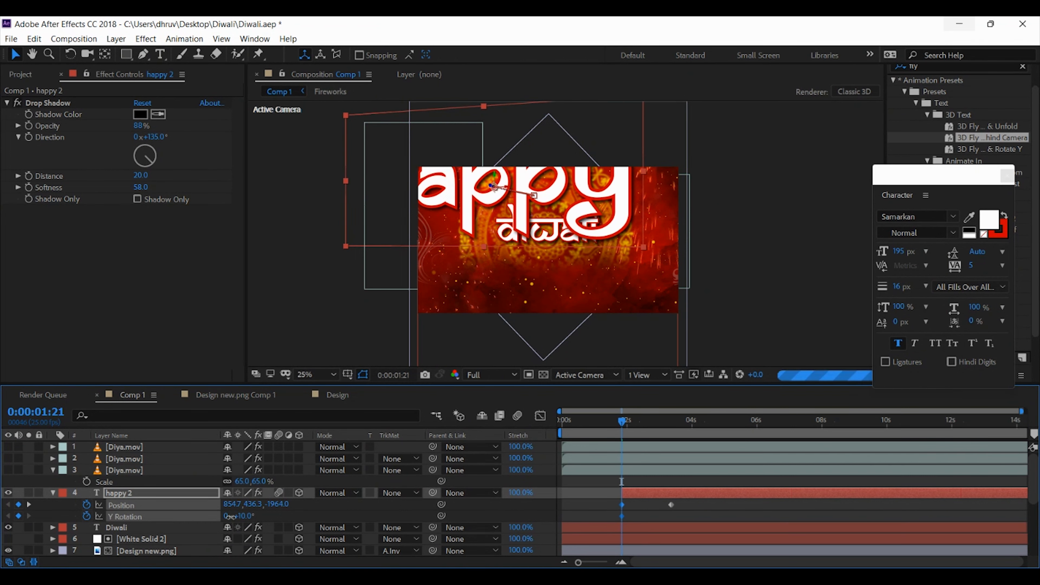
{"action": "left_click_drag", "start_coordinate": [277, 504], "coordinate": [369, 504]}
{"action": "left_click_drag", "start_coordinate": [248, 517], "coordinate": [237, 505]}
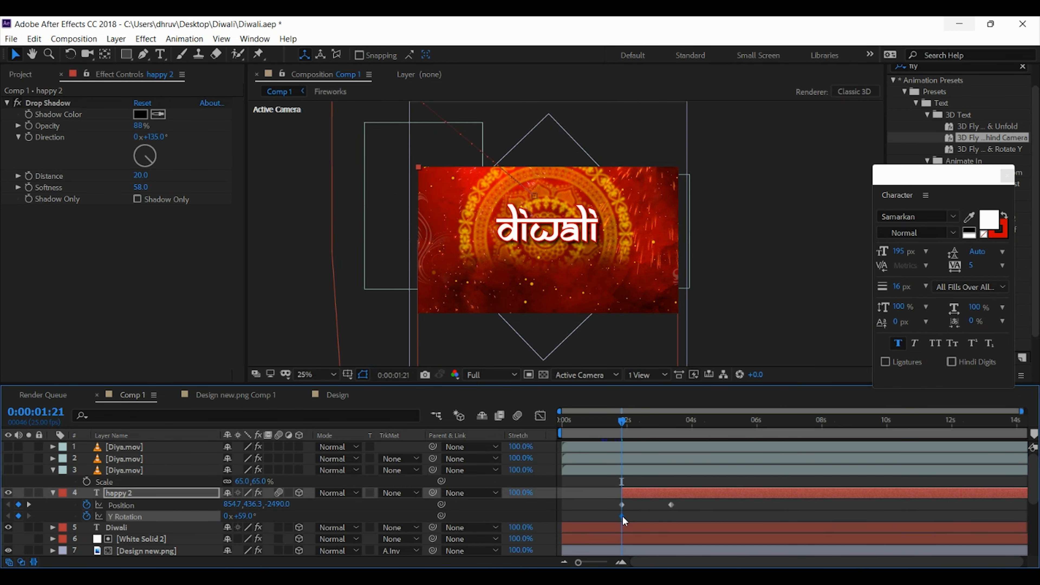
Set the "happy 2" text's Y Rotation to 0° at 0:00:03:09 and apply Easy Ease In to its Position and Y Rotation keyframes there
{"action": "mouse_move", "coordinate": [623, 517]}
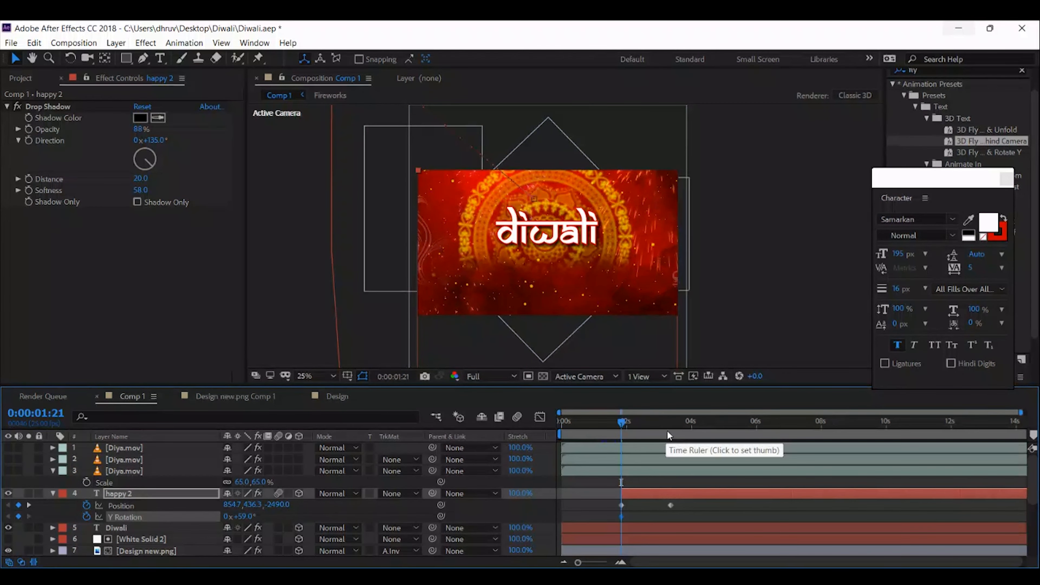
{"action": "left_click", "coordinate": [29, 505]}
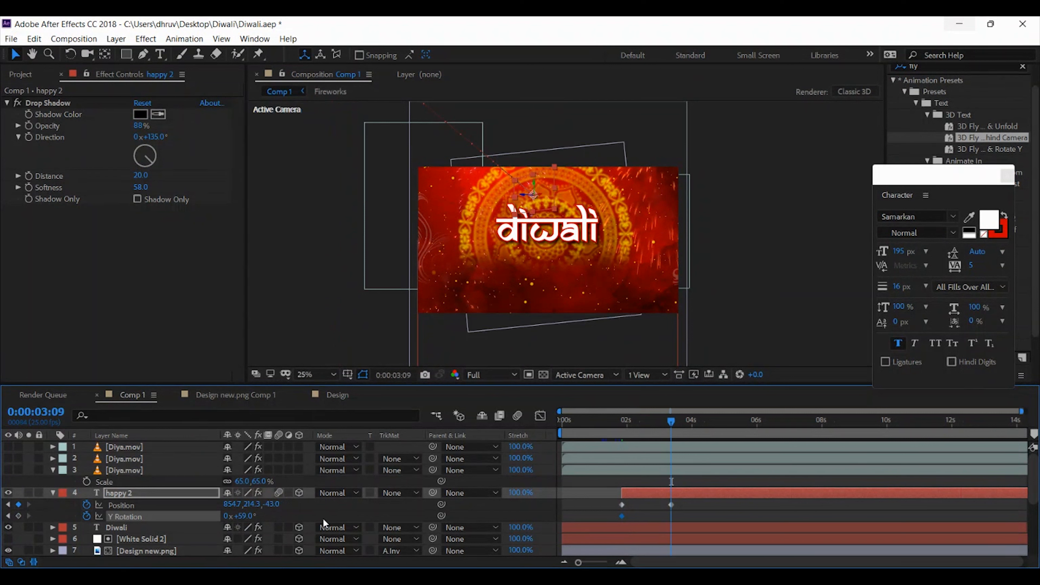
{"action": "left_click", "coordinate": [242, 516]}
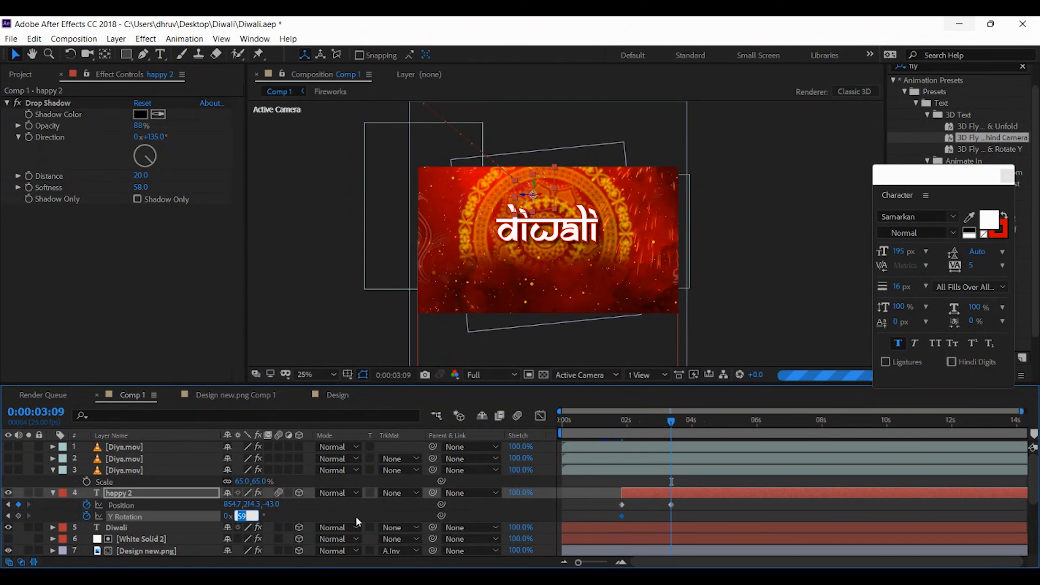
{"action": "type", "text": "0"}
{"action": "key", "text": "Return"}
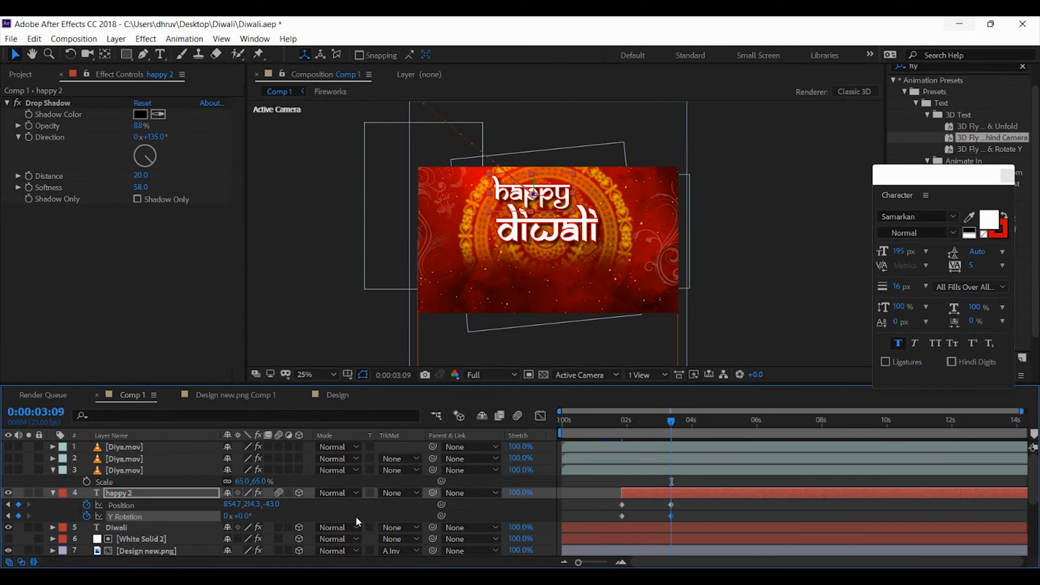
{"action": "right_click", "coordinate": [671, 516]}
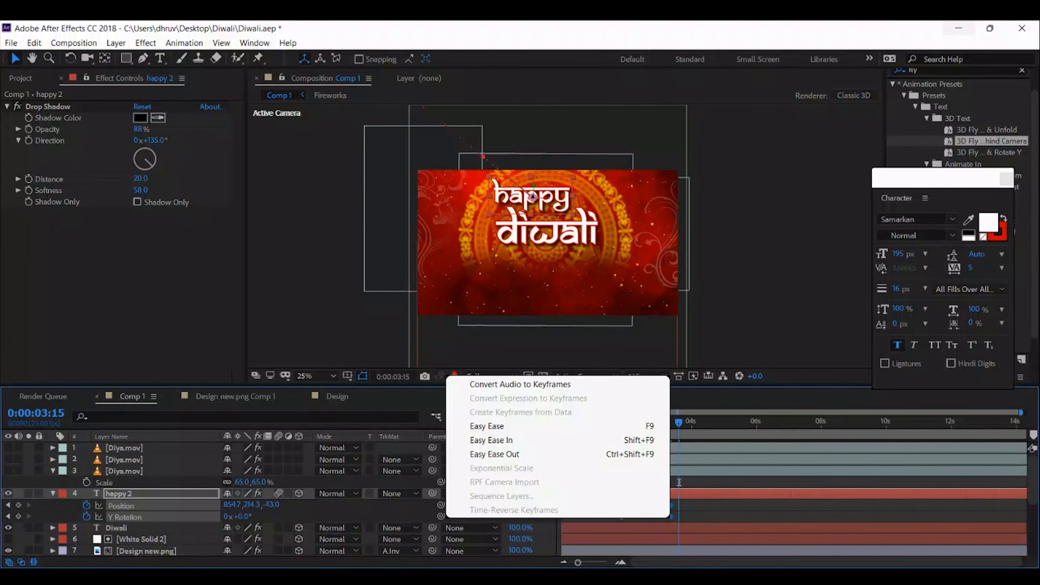
{"action": "left_click", "coordinate": [494, 454]}
Preview the "happy 2" text's rotating fly-in twice, starting just before its layer begins
{"action": "left_click", "coordinate": [624, 420]}
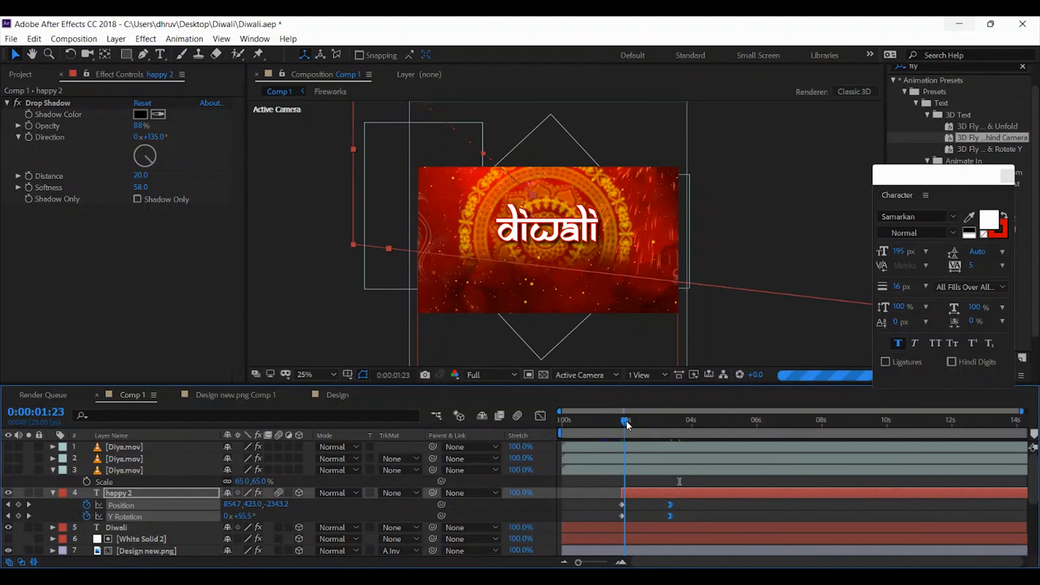
{"action": "left_click_drag", "start_coordinate": [628, 421], "coordinate": [615, 424]}
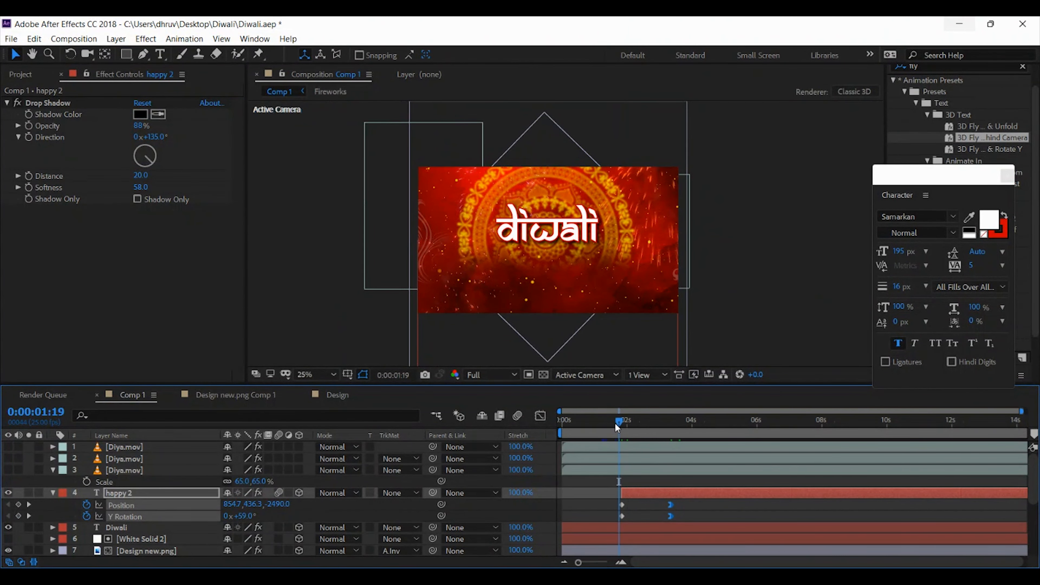
{"action": "key", "text": "space"}
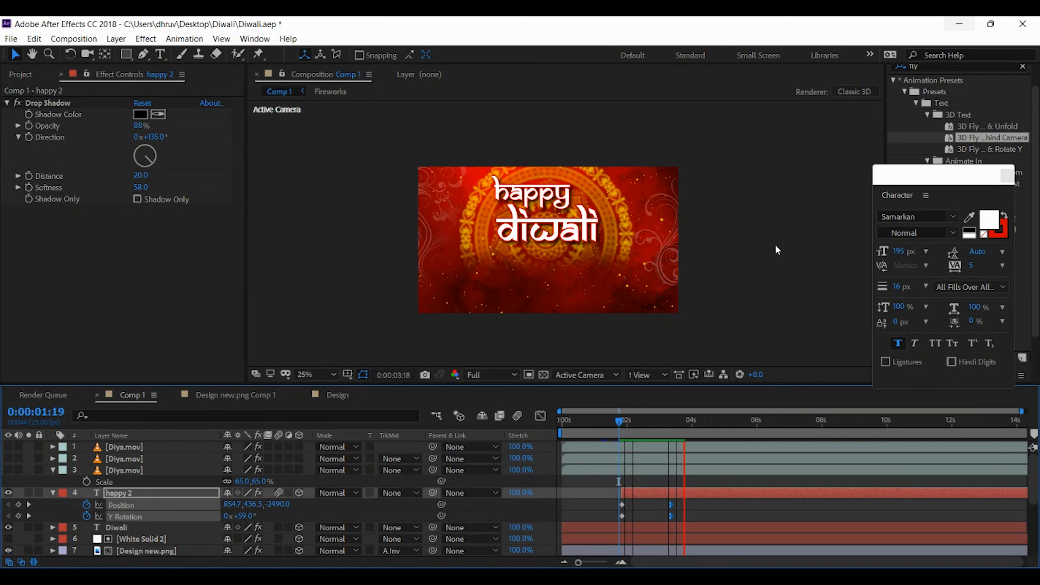
{"action": "key", "text": "space"}
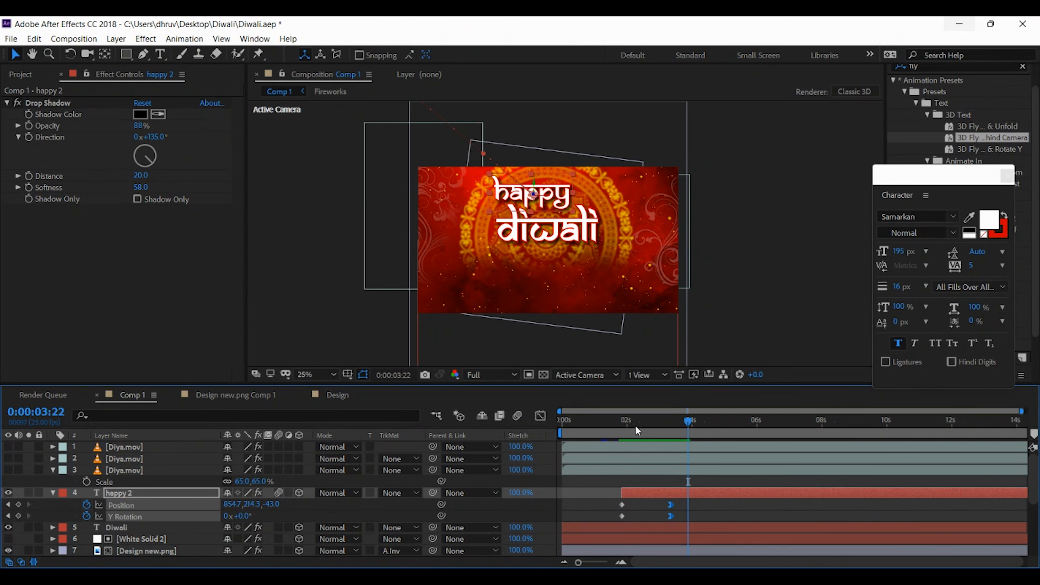
{"action": "left_click", "coordinate": [621, 420]}
{"action": "key", "text": "space"}
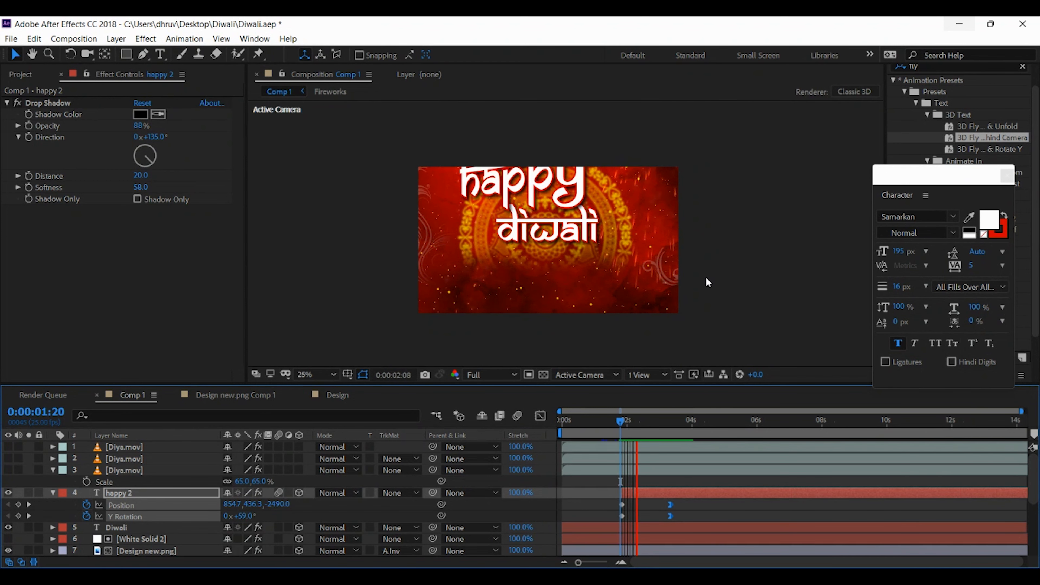
{"action": "key", "text": "space"}
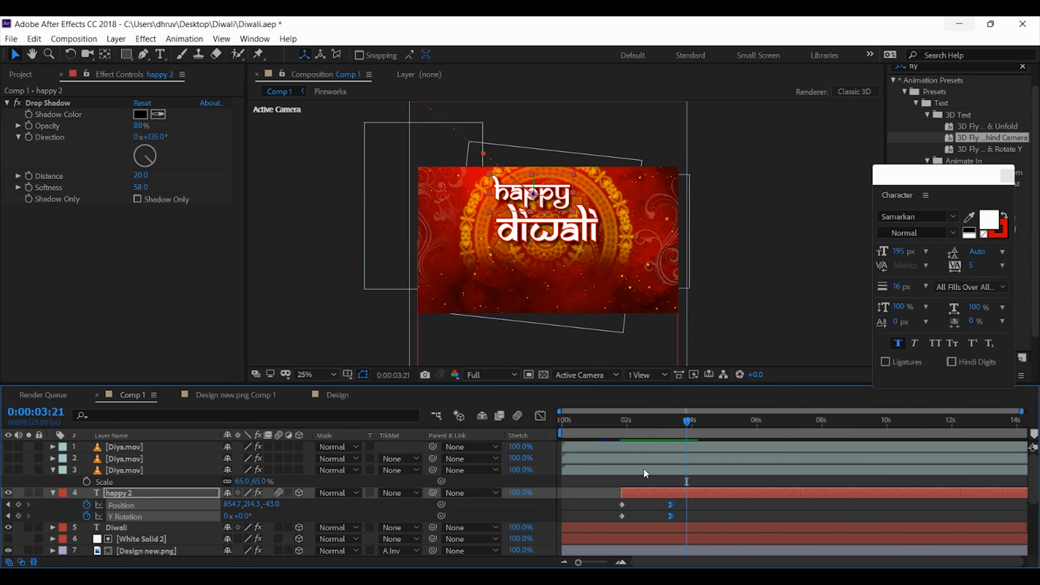
Shift the Diwali text layer to start at 0:00:02:17, keyframe its Position there and move that keyframe to just before 4 seconds
{"action": "left_click", "coordinate": [604, 527]}
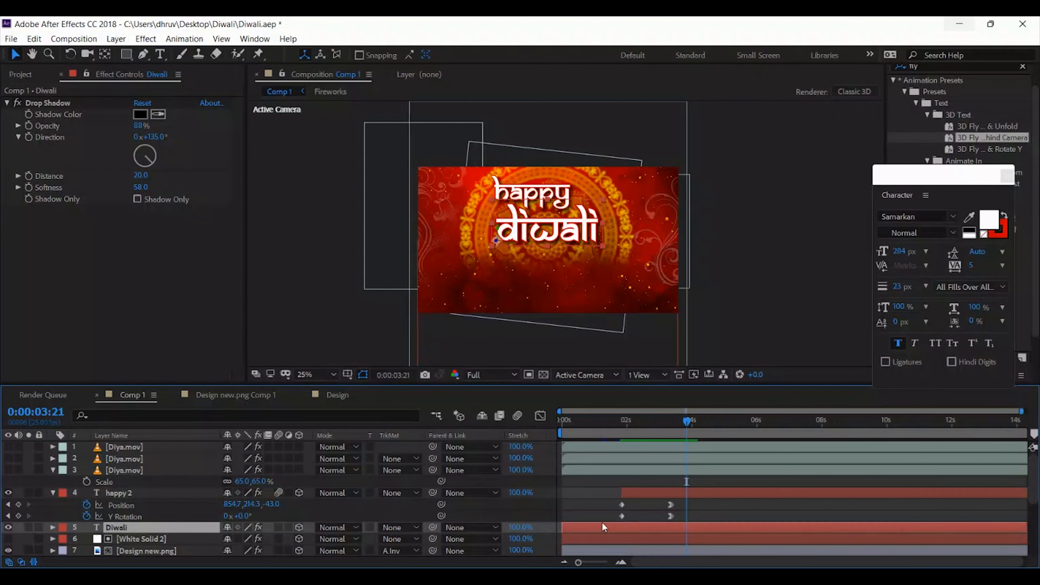
{"action": "left_click_drag", "start_coordinate": [617, 532], "coordinate": [701, 530]}
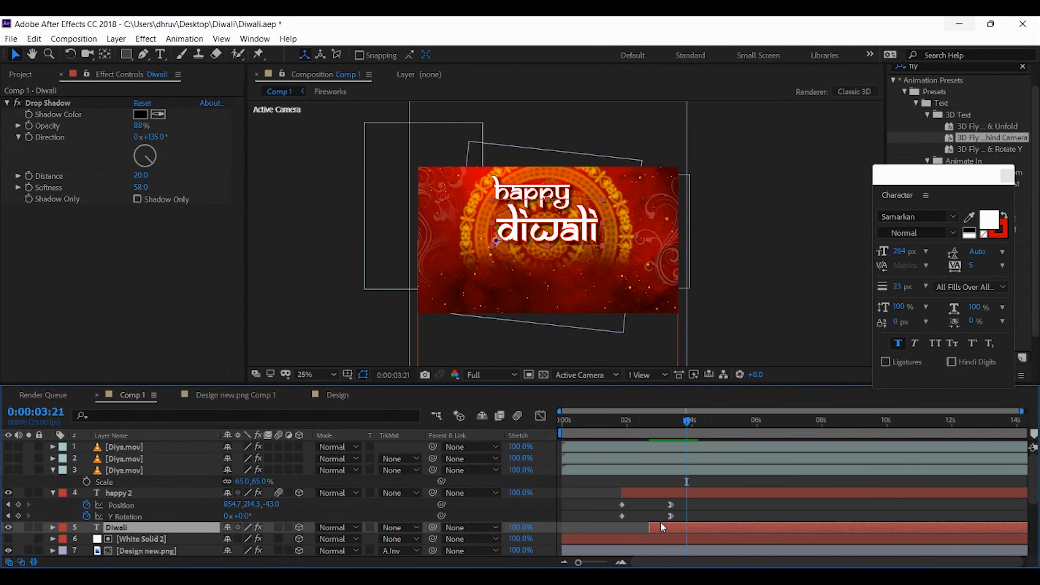
{"action": "key", "text": "i"}
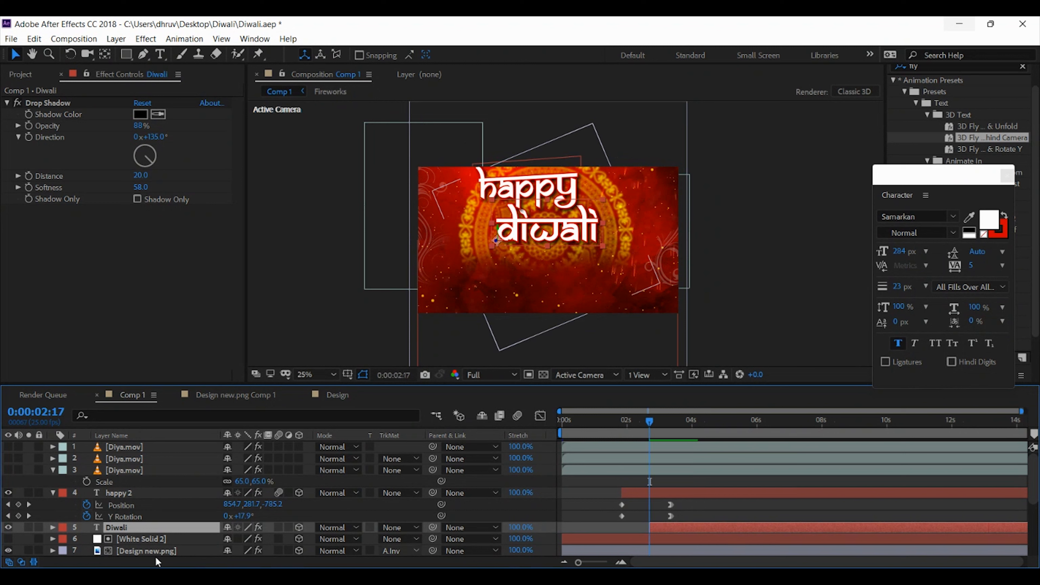
{"action": "key", "text": "p"}
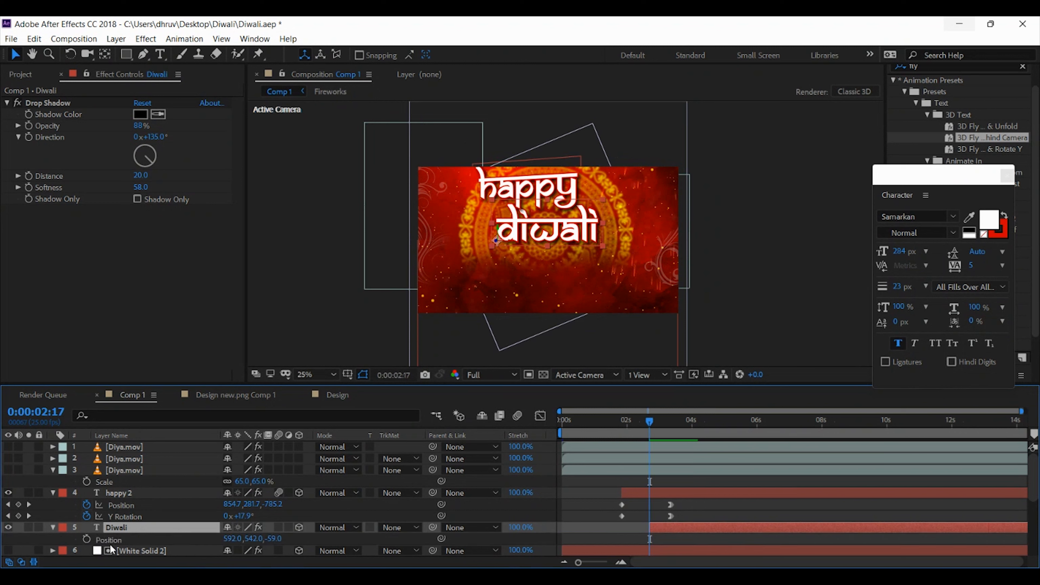
{"action": "left_click", "coordinate": [88, 539]}
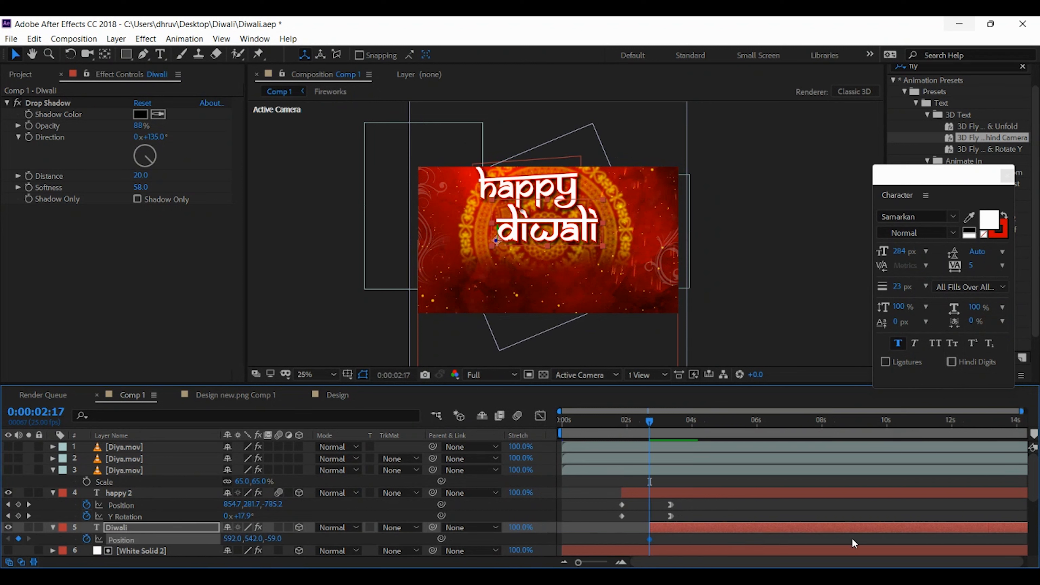
{"action": "left_click_drag", "start_coordinate": [649, 540], "coordinate": [690, 547]}
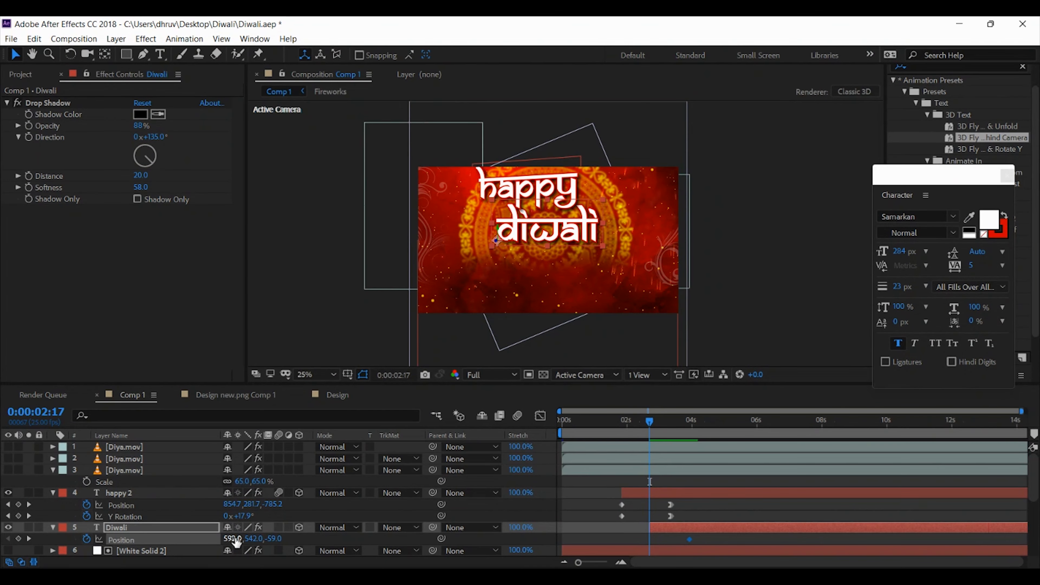
Set the Diwali text's starting keyframes at 0:00:02:17 to position 1156.2, 554.4, -2269 and Y Rotation -64°
{"action": "mouse_move", "coordinate": [273, 539]}
{"action": "left_mouse_down"}
{"action": "mouse_move", "coordinate": [251, 539]}
{"action": "mouse_move", "coordinate": [285, 549]}
{"action": "mouse_move", "coordinate": [244, 541]}
{"action": "mouse_move", "coordinate": [269, 538]}
{"action": "left_mouse_up"}
{"action": "key", "text": "r"}
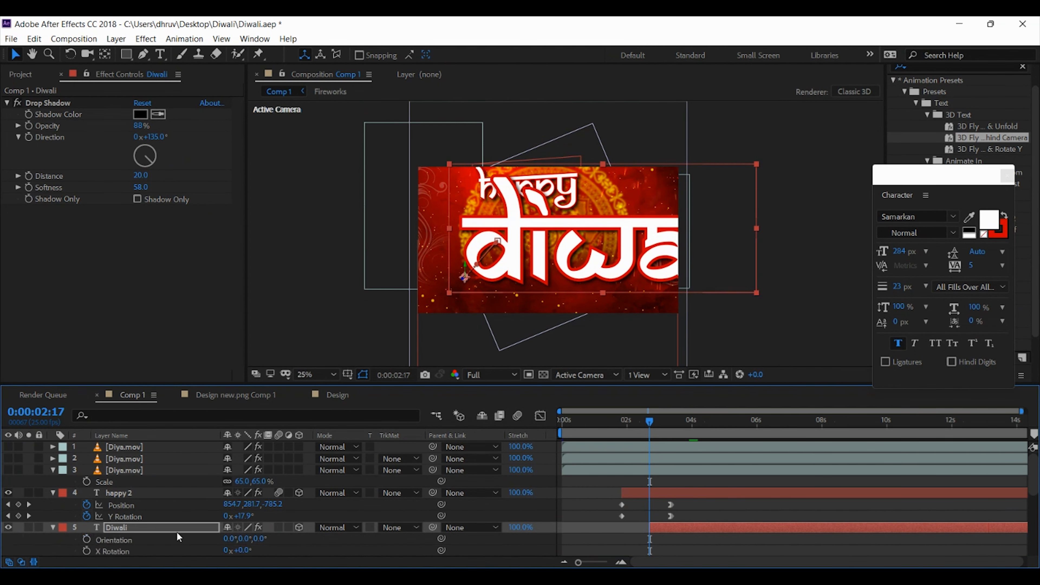
{"action": "scroll", "coordinate": [172, 534], "scroll_direction": "down", "scroll_amount": 2}
{"action": "left_click", "coordinate": [86, 528]}
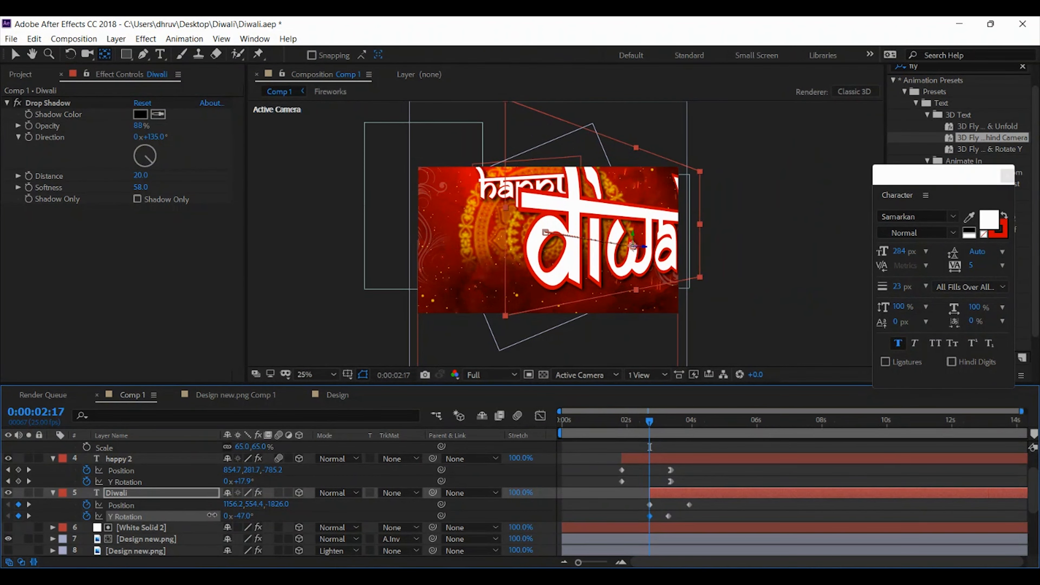
{"action": "left_click_drag", "start_coordinate": [212, 516], "coordinate": [205, 515]}
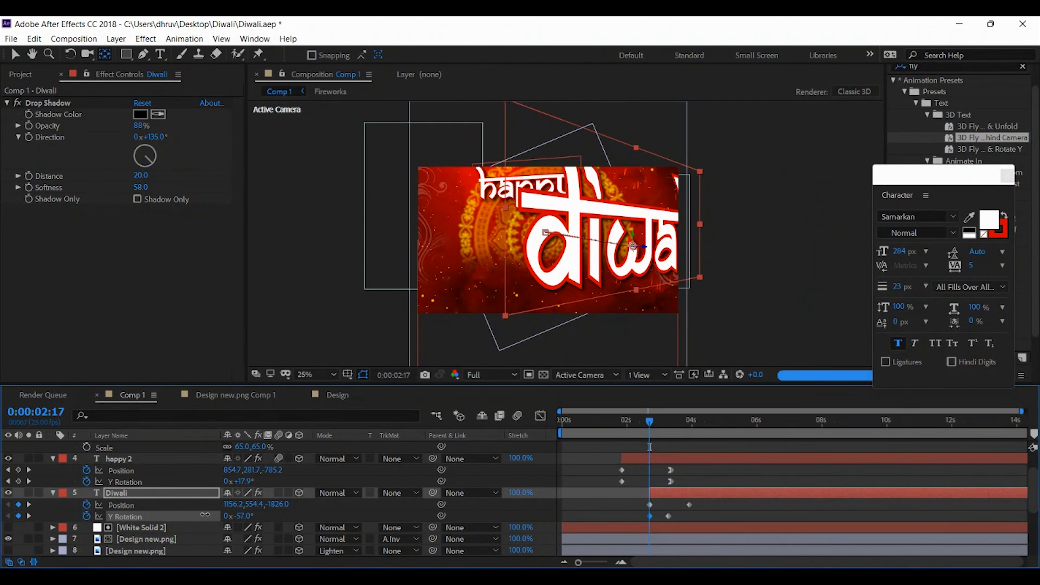
{"action": "left_click_drag", "start_coordinate": [282, 505], "coordinate": [138, 507]}
{"action": "left_click_drag", "start_coordinate": [241, 515], "coordinate": [123, 511]}
Align the Diwali text's ending Y Rotation keyframe with its ending Position keyframe and apply Easy Ease In to both
{"action": "mouse_move", "coordinate": [668, 516]}
{"action": "left_mouse_down"}
{"action": "mouse_move", "coordinate": [689, 516]}
{"action": "mouse_move", "coordinate": [681, 521]}
{"action": "left_mouse_up"}
{"action": "right_click", "coordinate": [690, 519]}
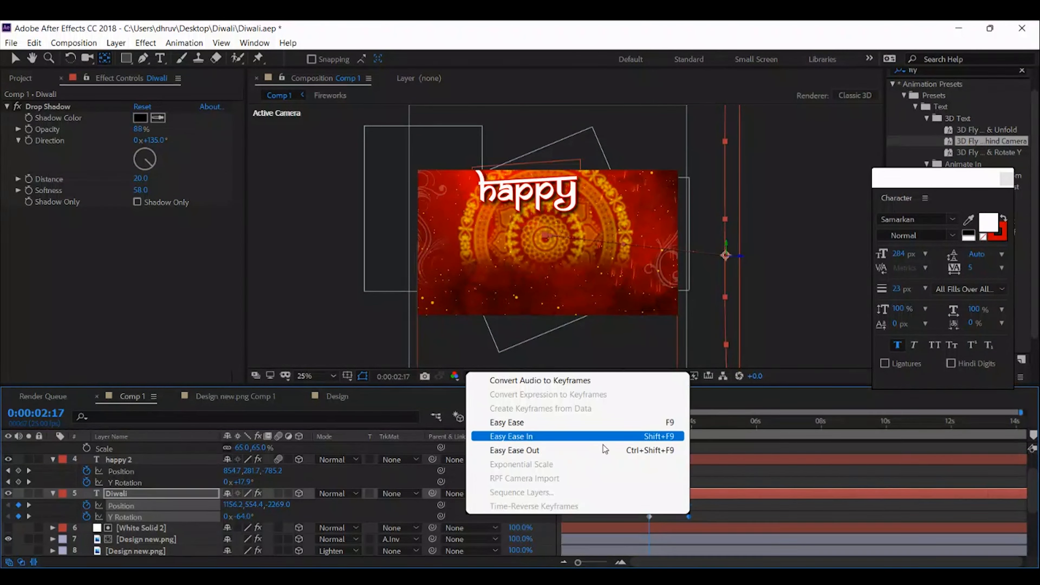
{"action": "left_click", "coordinate": [532, 435]}
Preview both text layers flying in, starting from 0:00:01:19
{"action": "left_click_drag", "start_coordinate": [649, 420], "coordinate": [696, 429]}
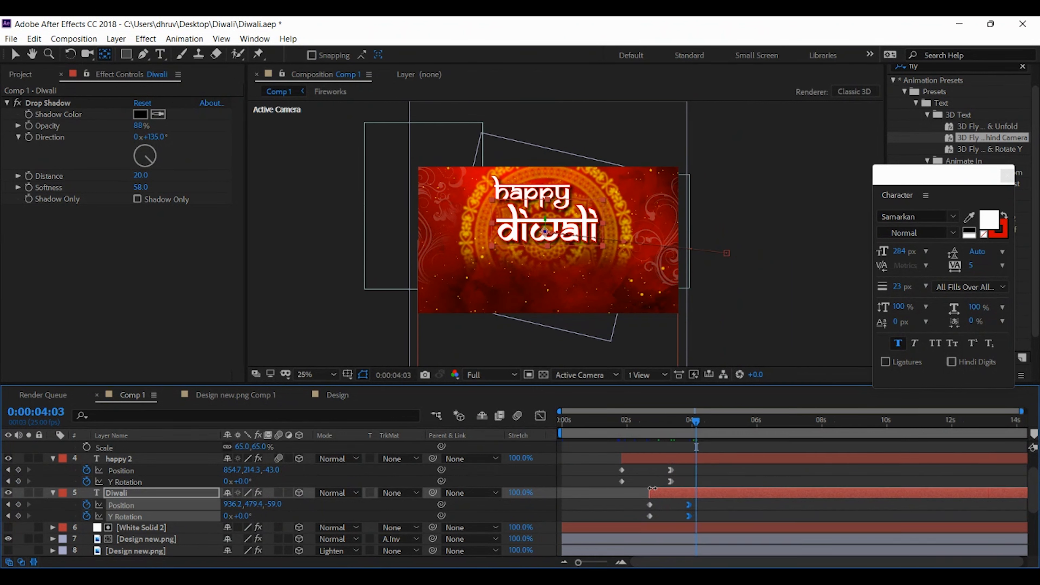
{"action": "left_click", "coordinate": [619, 421]}
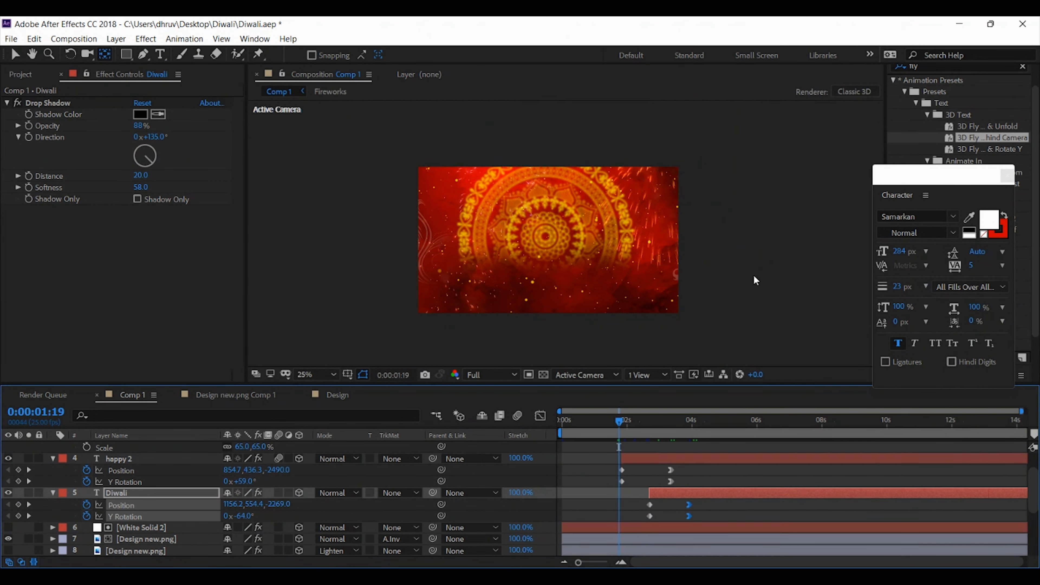
{"action": "key", "text": "space"}
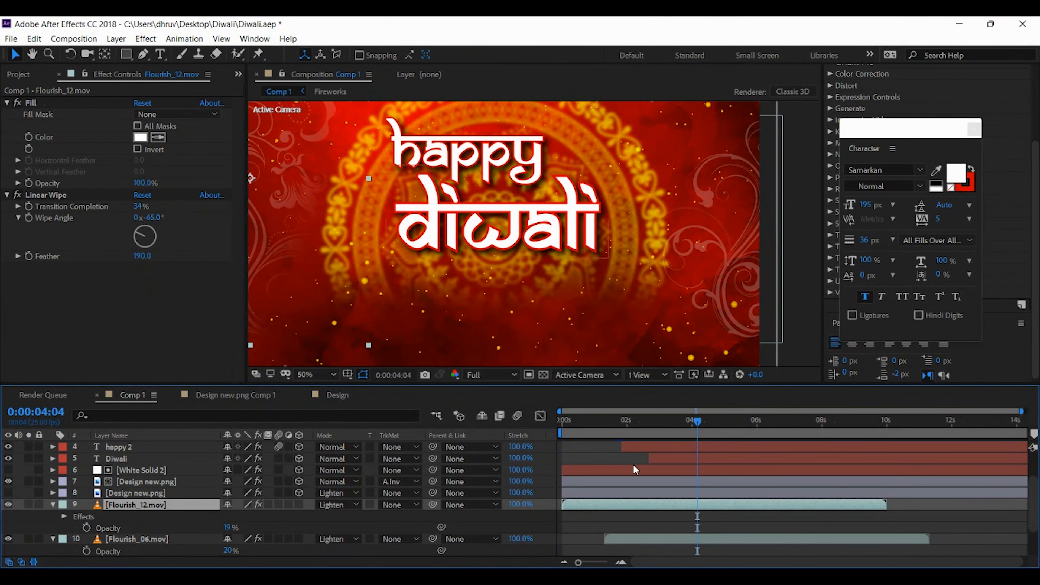
At 0:00:04:18, make the floor mandala layer (Design new.png, layer 8) and the three Diya.mov layers visible
{"action": "scroll", "coordinate": [633, 466], "scroll_direction": "up", "scroll_amount": 3}
{"action": "left_click_drag", "start_coordinate": [615, 424], "coordinate": [715, 438]}
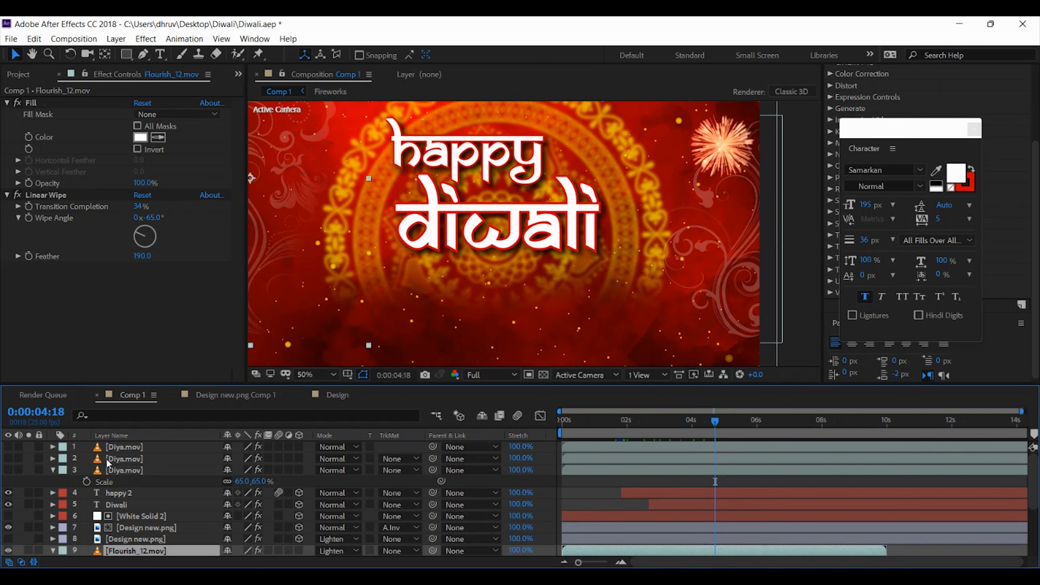
{"action": "left_click", "coordinate": [125, 471]}
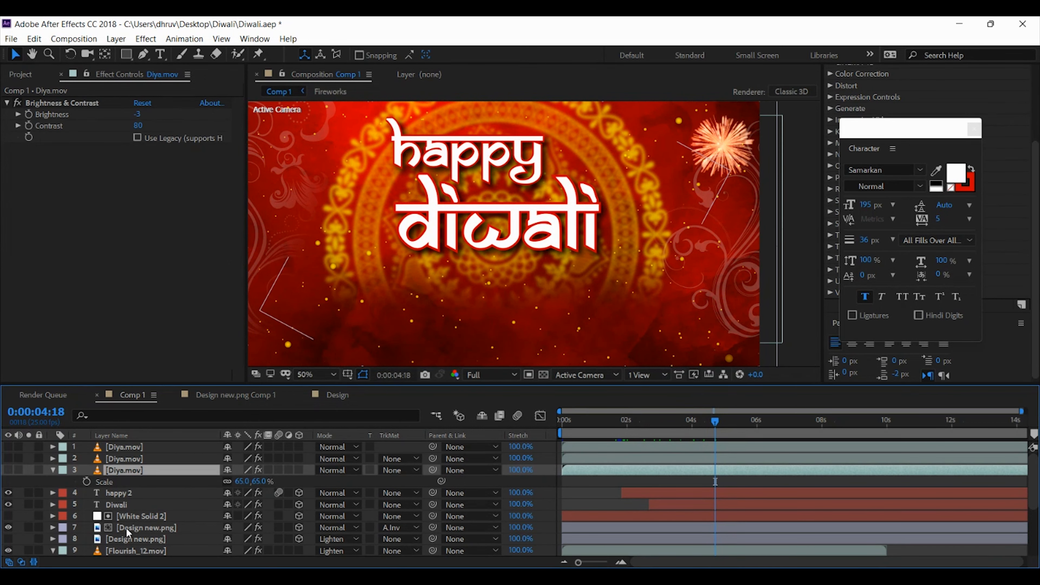
{"action": "left_click", "coordinate": [130, 539]}
{"action": "left_click", "coordinate": [8, 539]}
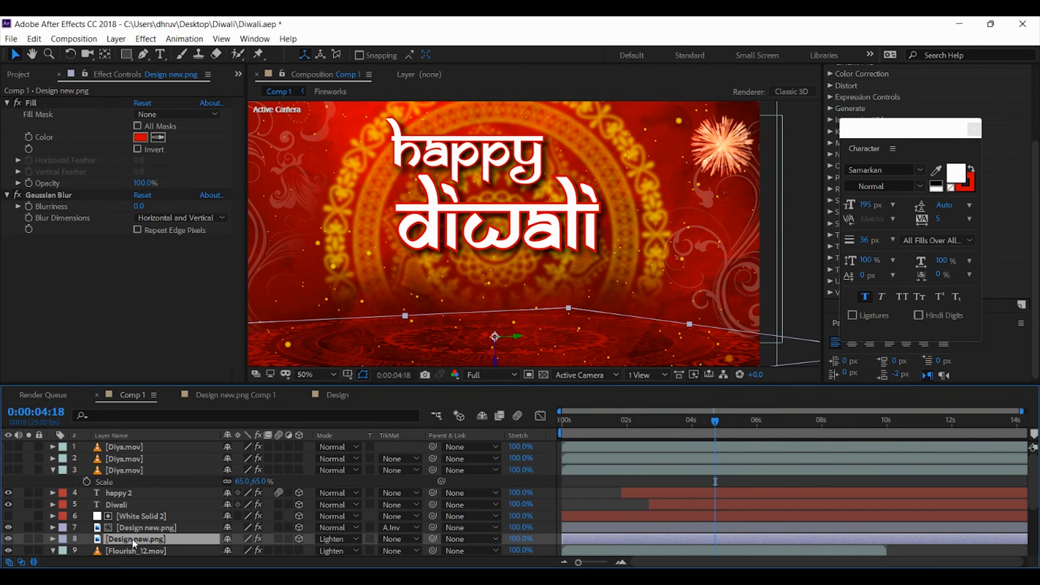
{"action": "left_click", "coordinate": [128, 471], "text": "ctrl"}
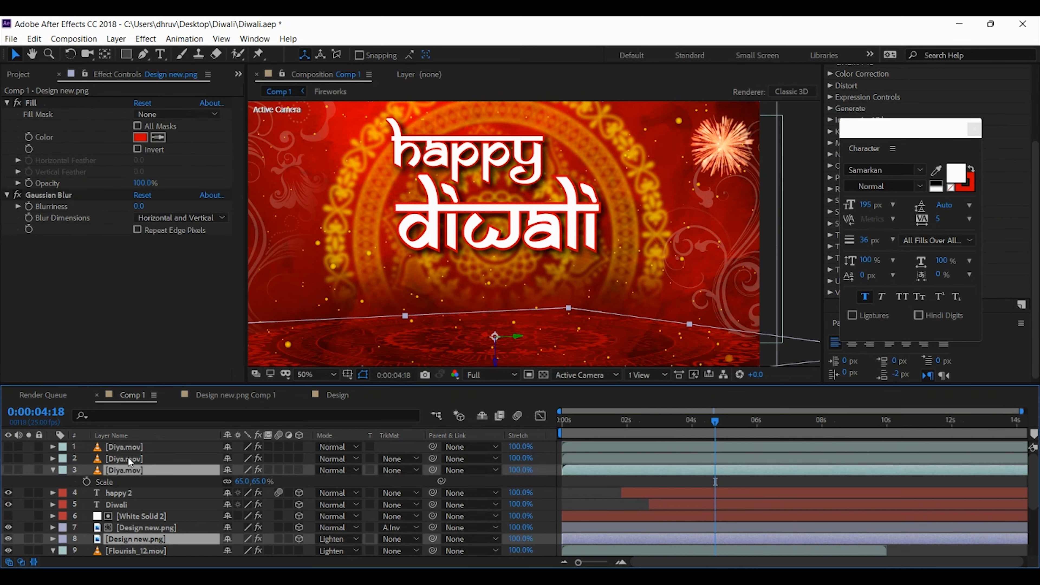
{"action": "left_click", "coordinate": [131, 459], "text": "ctrl"}
{"action": "left_click", "coordinate": [130, 447], "text": "ctrl"}
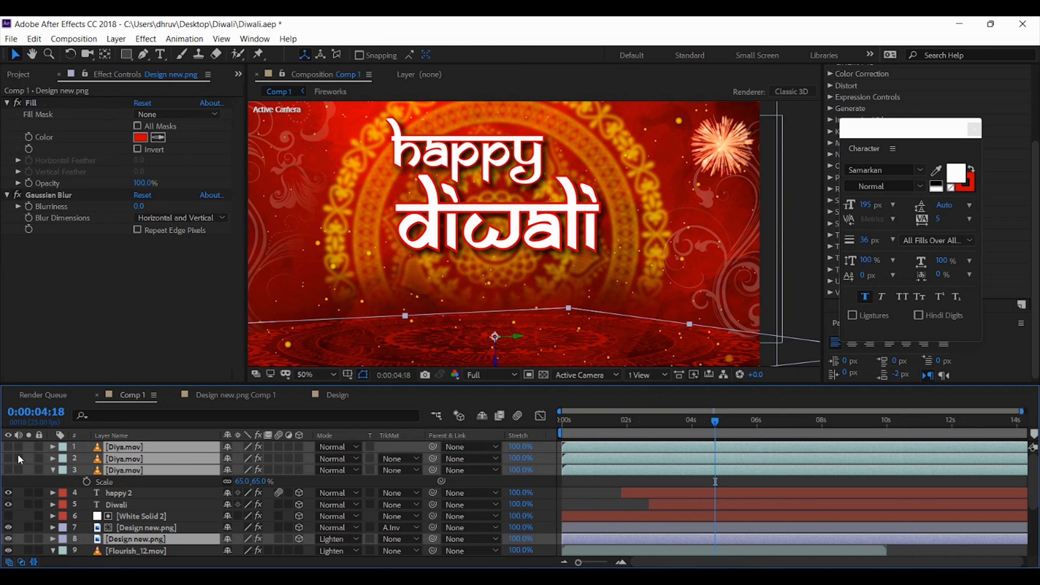
{"action": "left_click", "coordinate": [8, 447]}
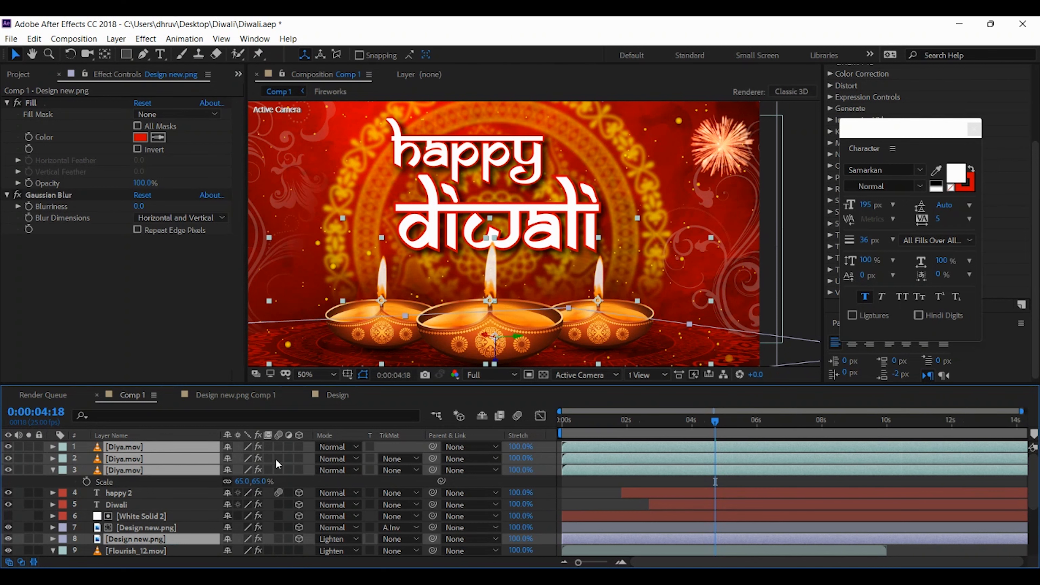
Convert the three Diya.mov layers to 3D layers
{"action": "left_click", "coordinate": [301, 445]}
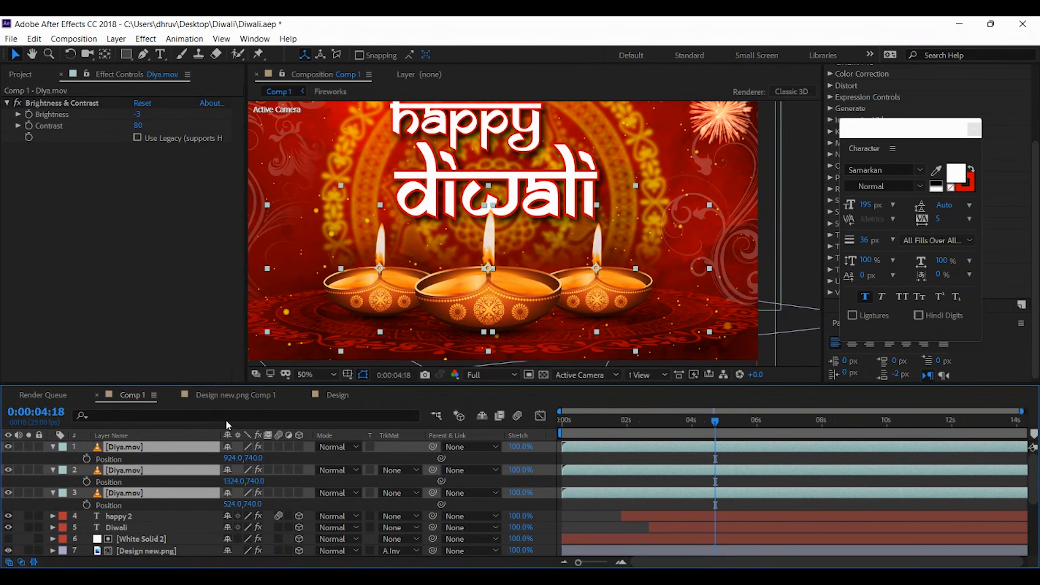
{"action": "left_click", "coordinate": [52, 447]}
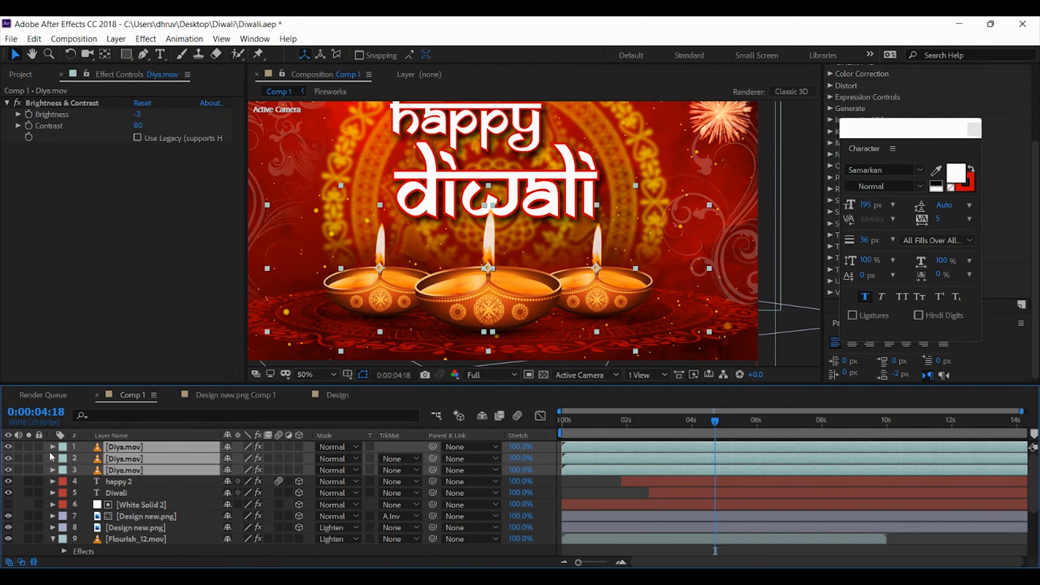
{"action": "left_click", "coordinate": [139, 528]}
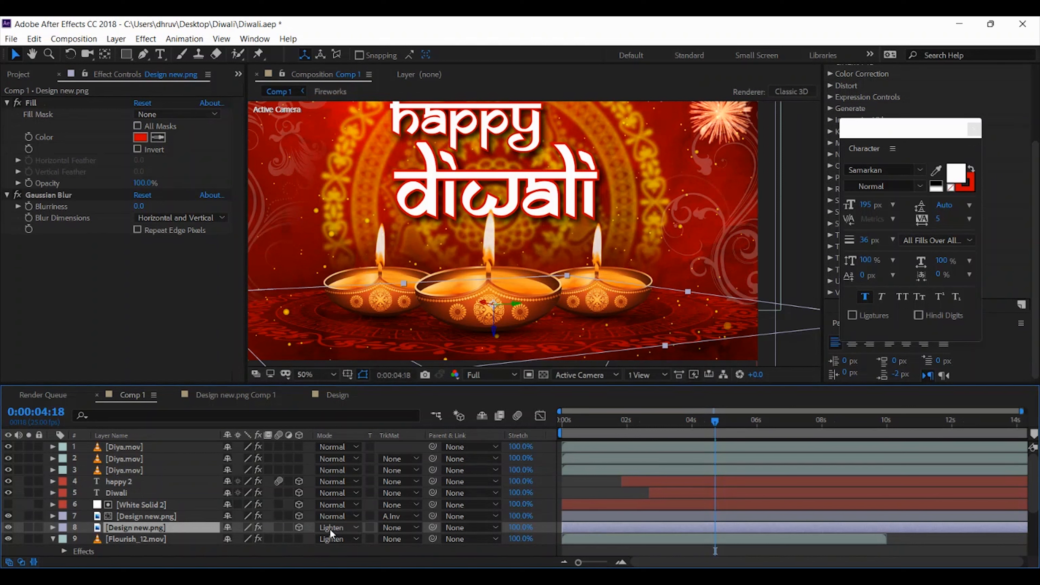
{"action": "left_click", "coordinate": [792, 223]}
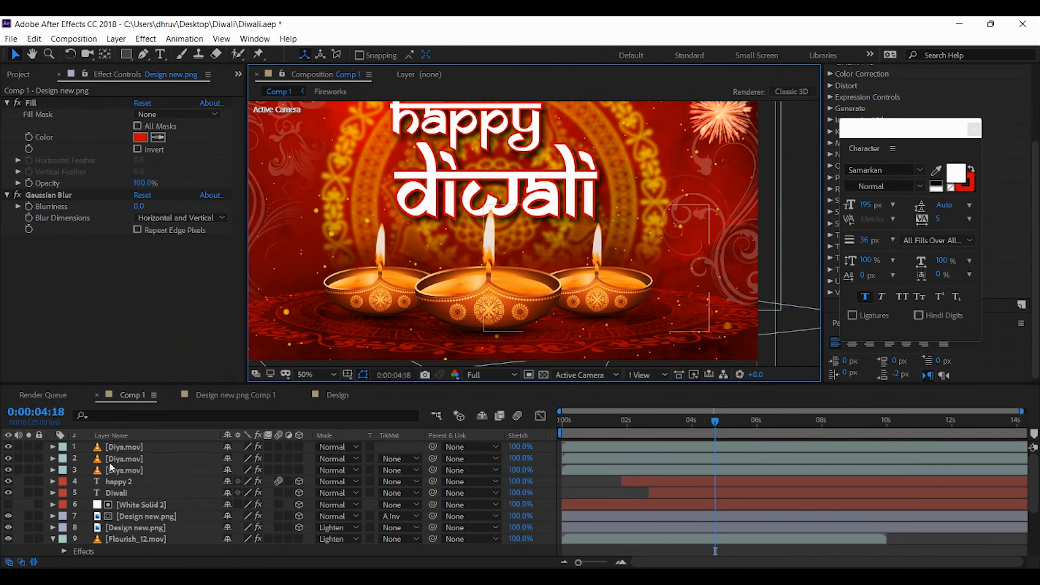
{"action": "left_click", "coordinate": [124, 470]}
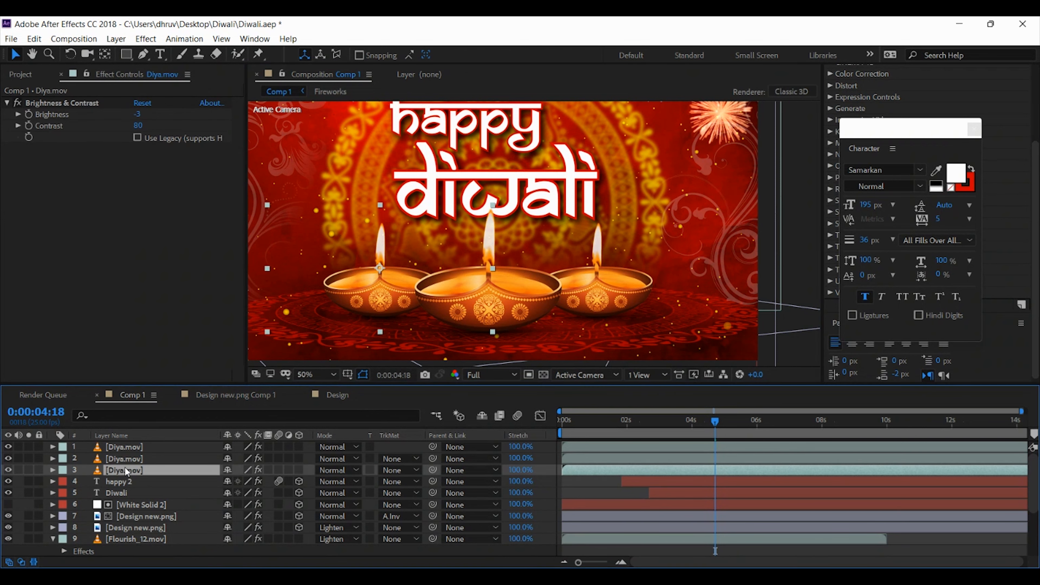
{"action": "left_click", "coordinate": [125, 449], "text": "shift"}
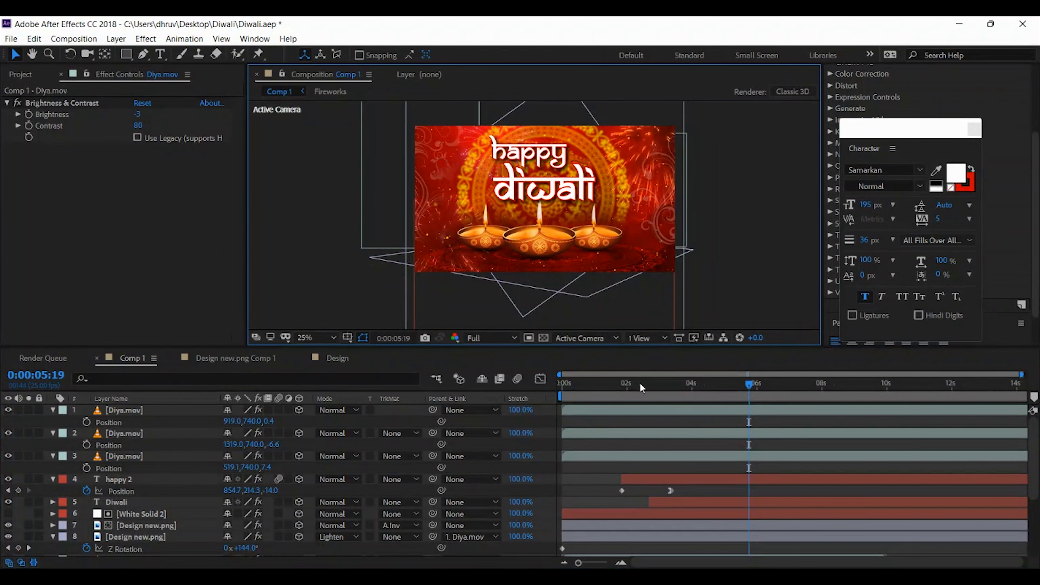
Collapse the revealed Position properties of the three Diya.mov layers
{"action": "left_click", "coordinate": [141, 528]}
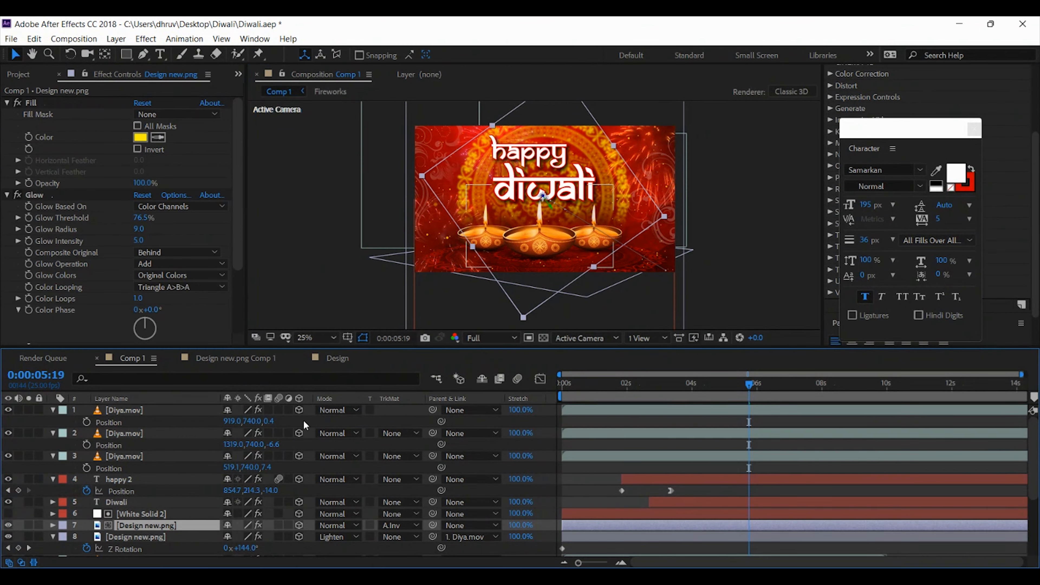
{"action": "left_click", "coordinate": [112, 413]}
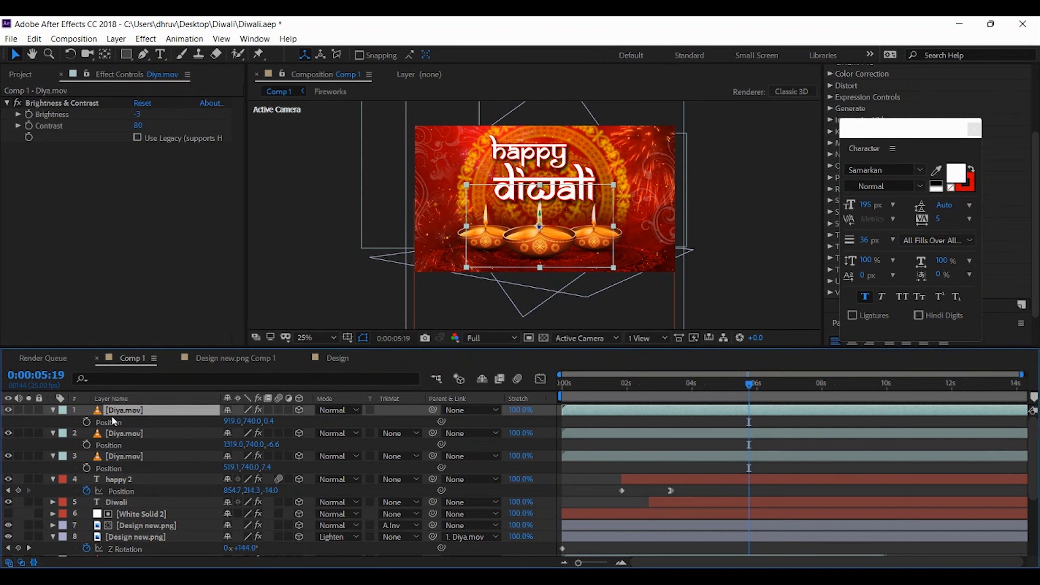
{"action": "left_click", "coordinate": [53, 433]}
{"action": "left_click", "coordinate": [53, 445]}
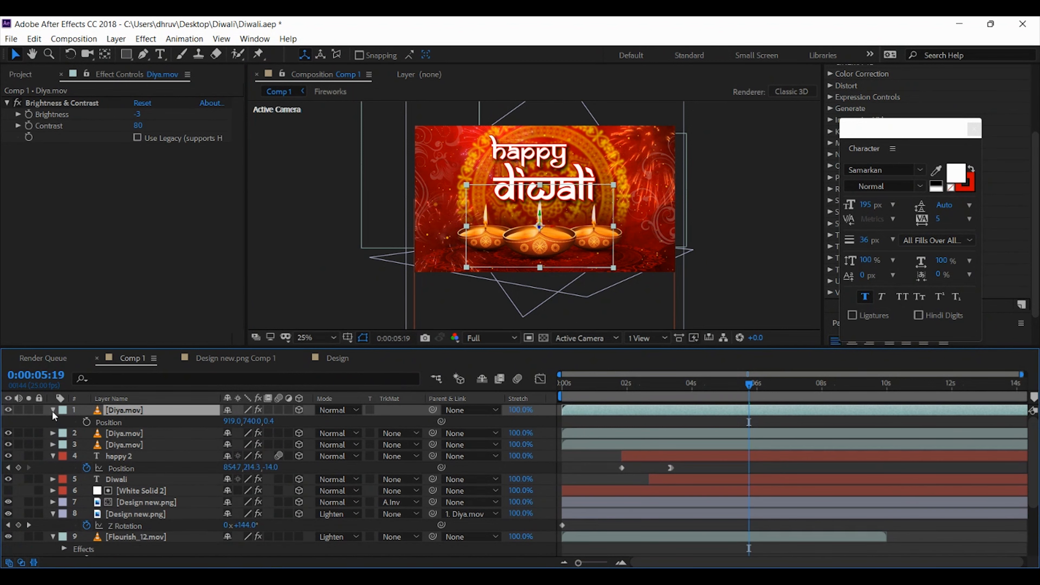
{"action": "left_click", "coordinate": [52, 410]}
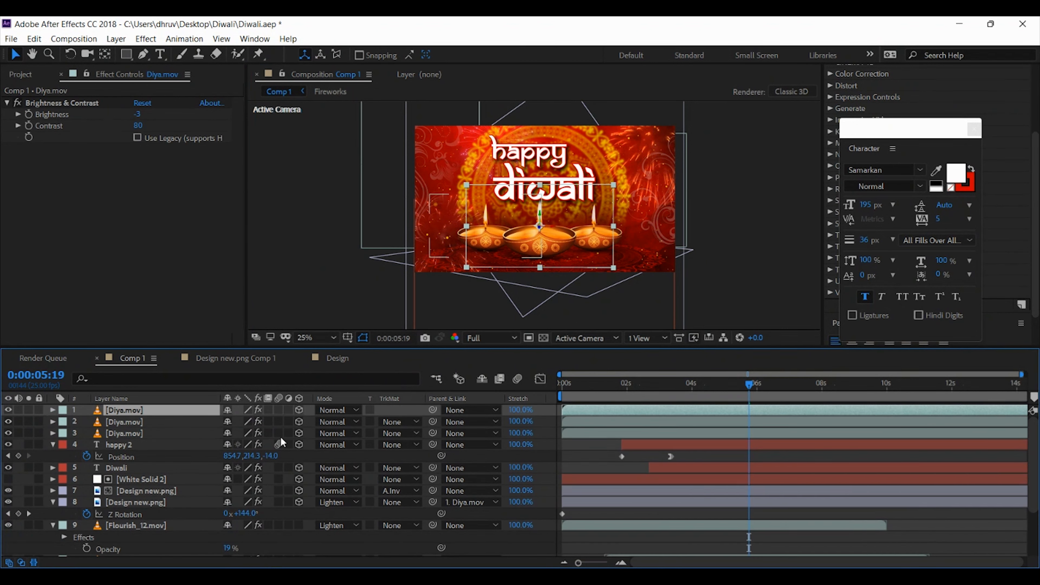
Parent the floor mandala layer (Design new.png, layer 8) to the first Diya.mov layer
{"action": "left_click", "coordinate": [162, 503]}
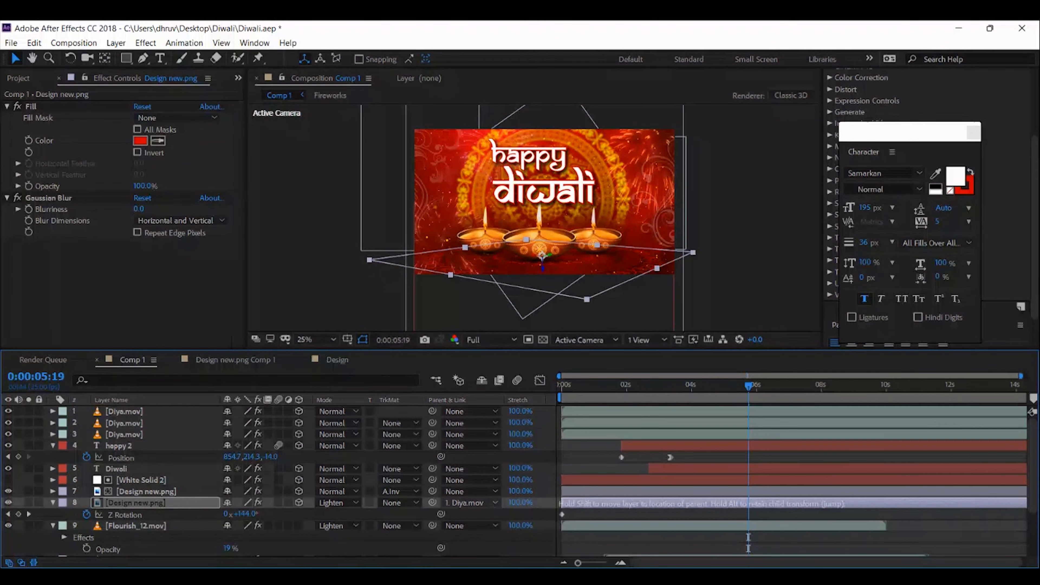
{"action": "left_click", "coordinate": [494, 304]}
{"action": "left_click", "coordinate": [141, 409]}
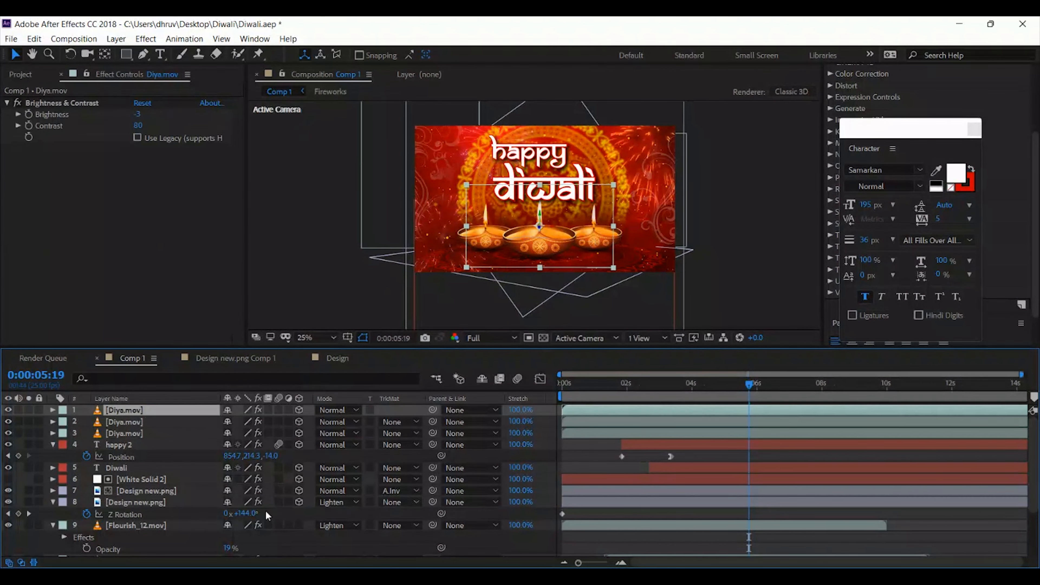
{"action": "left_click", "coordinate": [153, 502]}
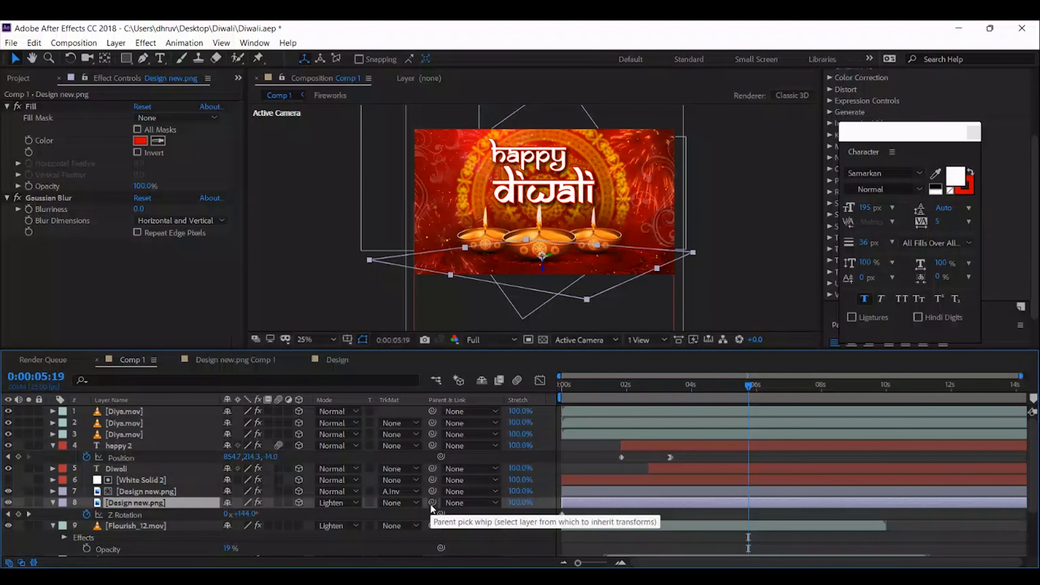
{"action": "left_click_drag", "start_coordinate": [432, 502], "coordinate": [144, 415]}
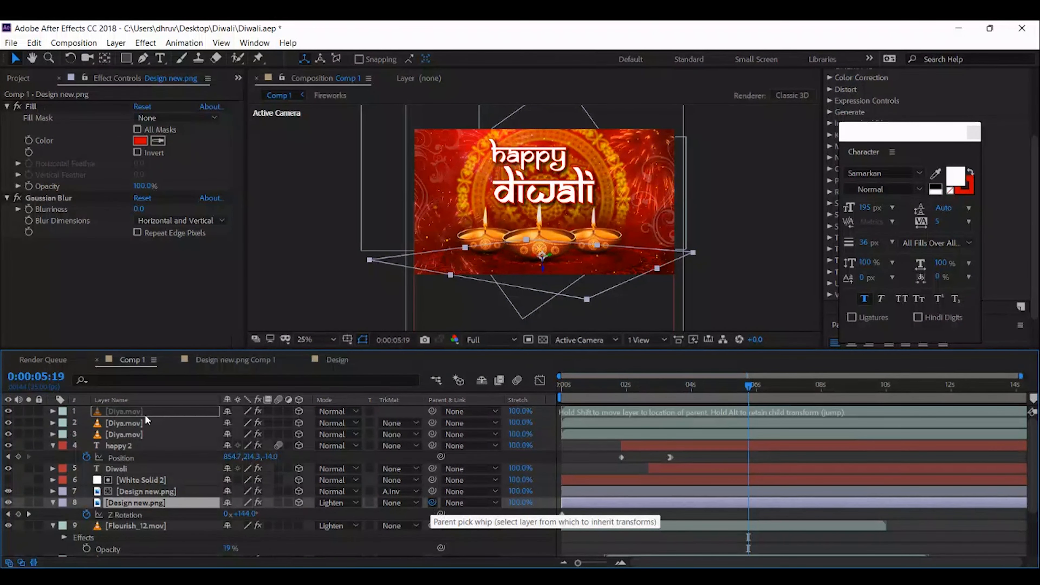
Parent the second Diya.mov layer to the first Diya.mov layer
{"action": "left_click", "coordinate": [151, 423]}
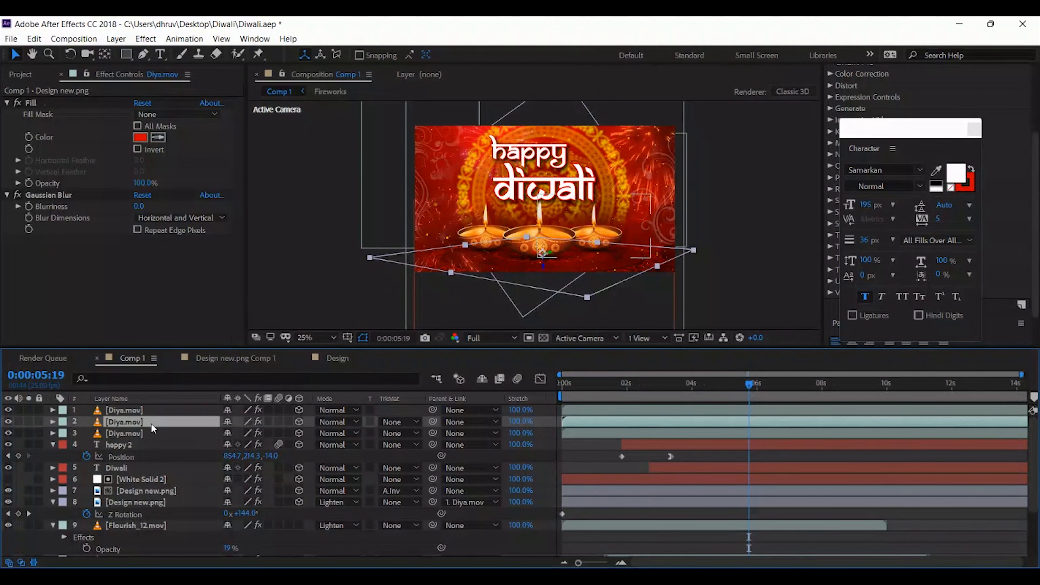
{"action": "left_click", "coordinate": [150, 434]}
{"action": "left_click", "coordinate": [150, 425]}
{"action": "left_click", "coordinate": [149, 434]}
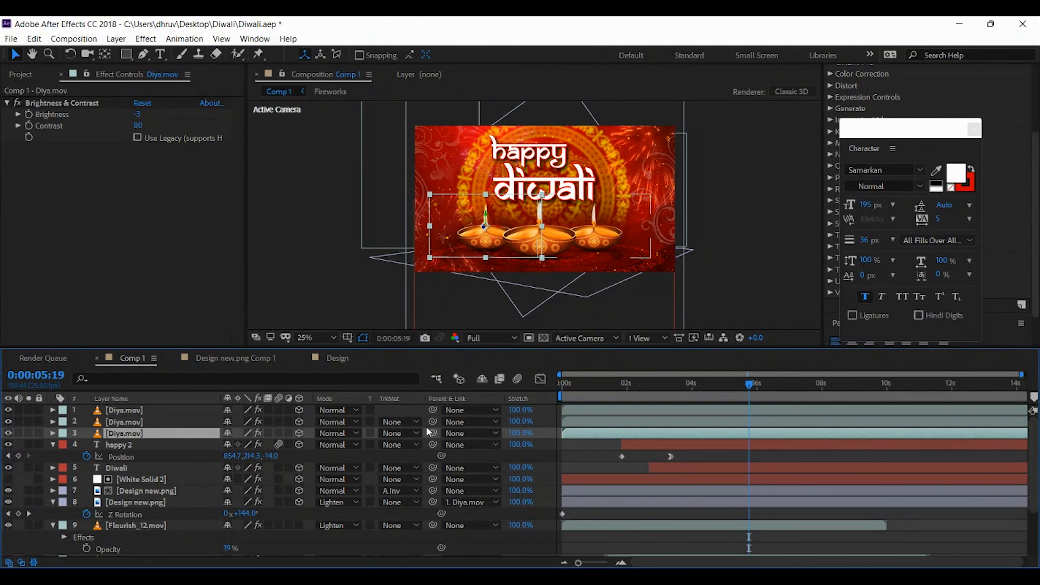
{"action": "left_click_drag", "start_coordinate": [433, 421], "coordinate": [186, 415]}
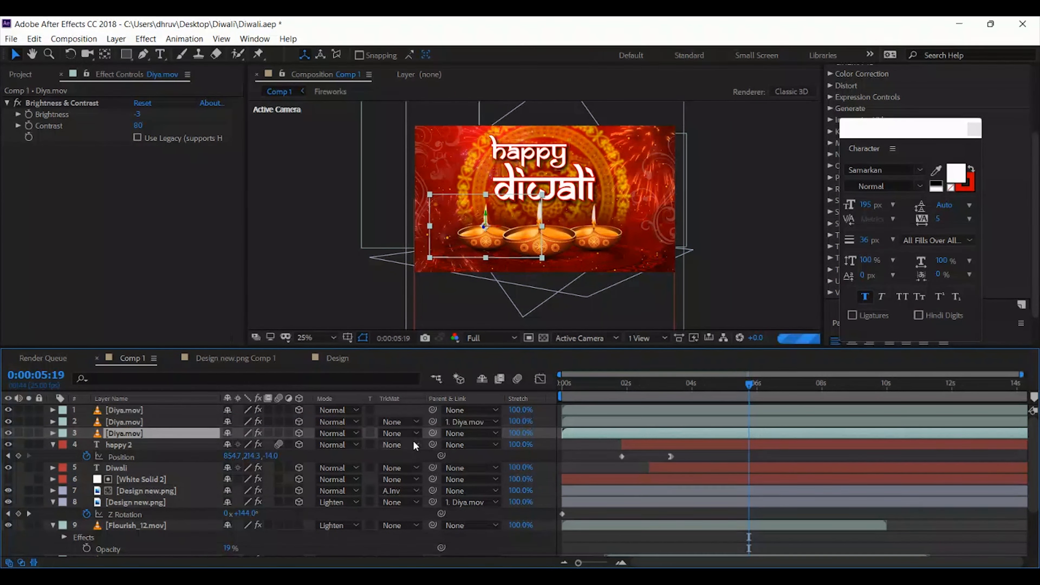
Parent the third Diya.mov layer to the first, then keyframe the first layer's current Position at about 4.5 seconds
{"action": "left_click_drag", "start_coordinate": [433, 434], "coordinate": [202, 415]}
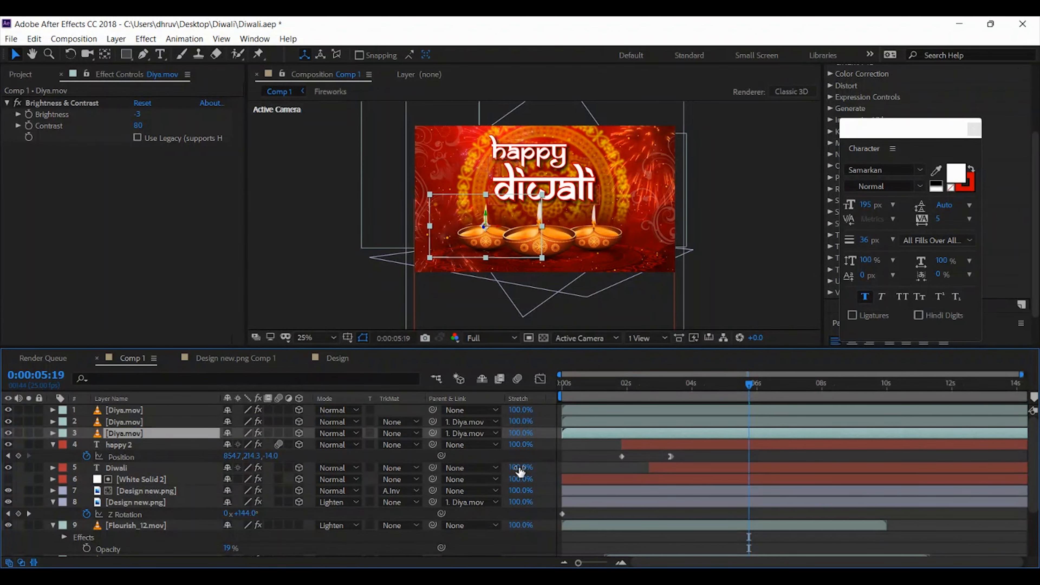
{"action": "left_click", "coordinate": [181, 411]}
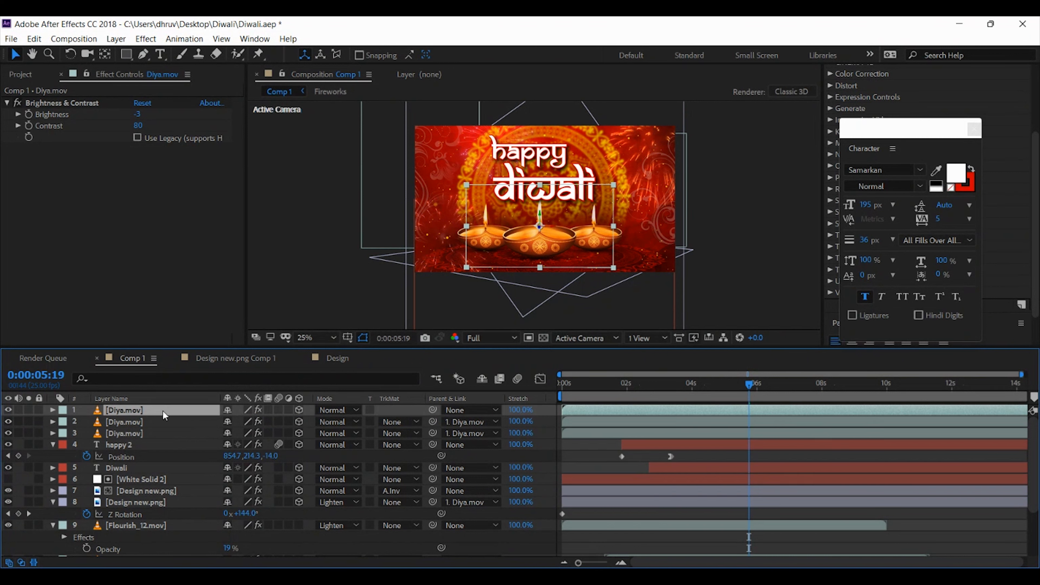
{"action": "left_click_drag", "start_coordinate": [664, 387], "coordinate": [673, 388]}
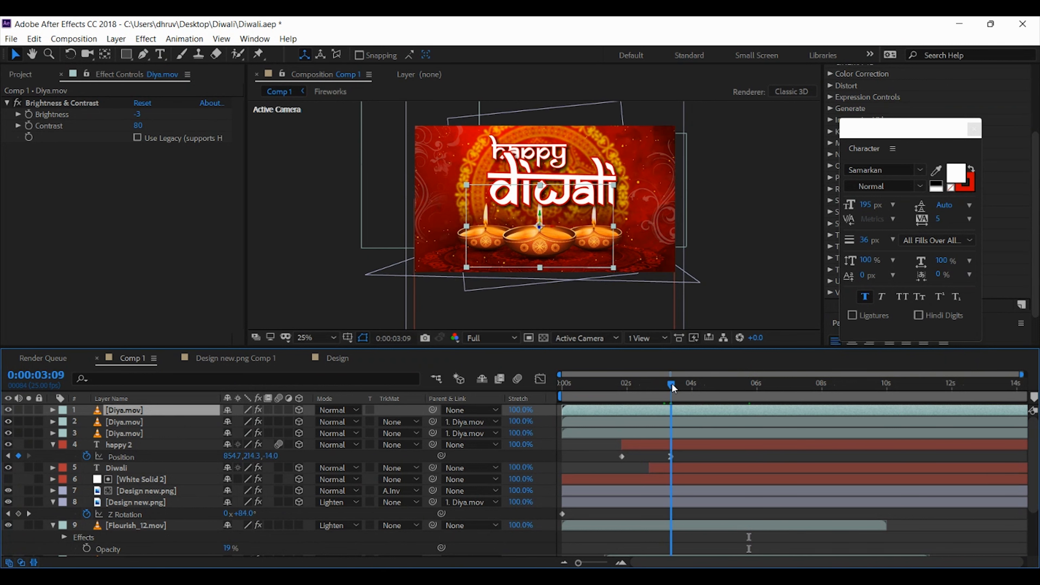
{"action": "key", "text": "p"}
{"action": "left_click", "coordinate": [87, 421]}
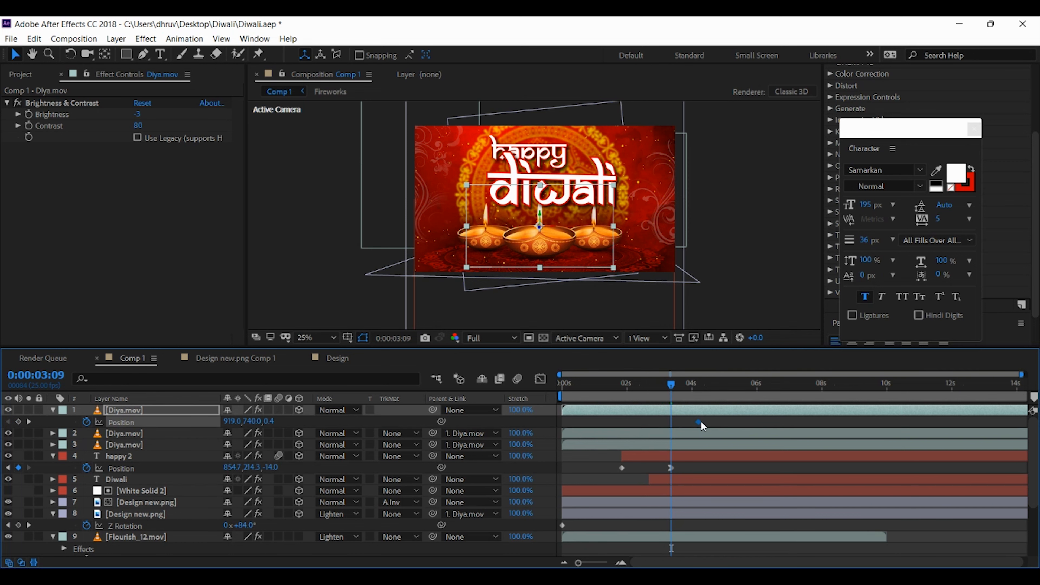
{"action": "left_click_drag", "start_coordinate": [702, 422], "coordinate": [711, 422]}
Set the first Diya.mov layer's Position at 0:00:03:09 to 862, 740, -2451.6 so the diyas start out of view
{"action": "left_click_drag", "start_coordinate": [269, 421], "coordinate": [104, 422]}
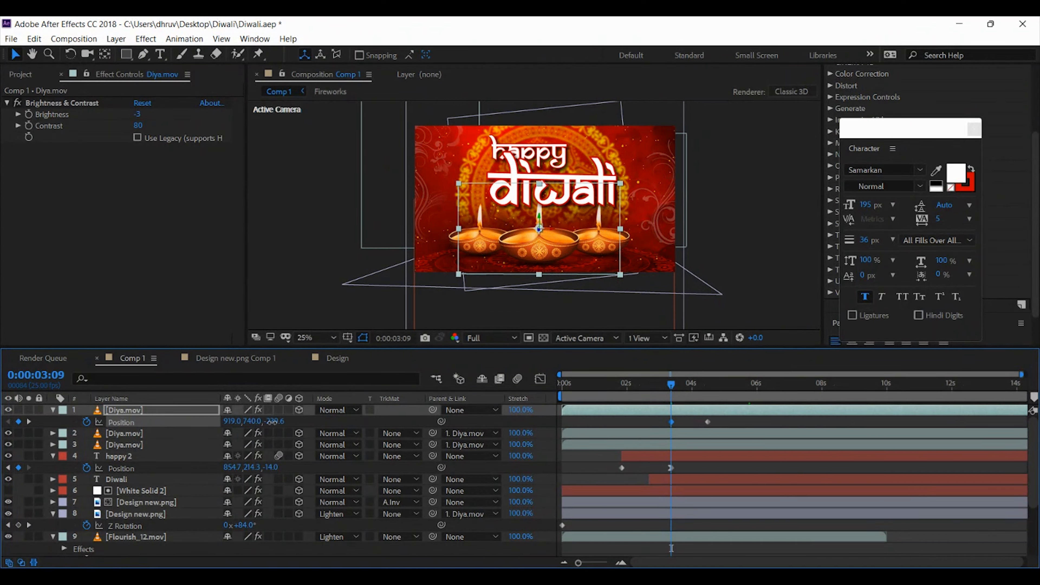
{"action": "left_click_drag", "start_coordinate": [273, 421], "coordinate": [79, 422]}
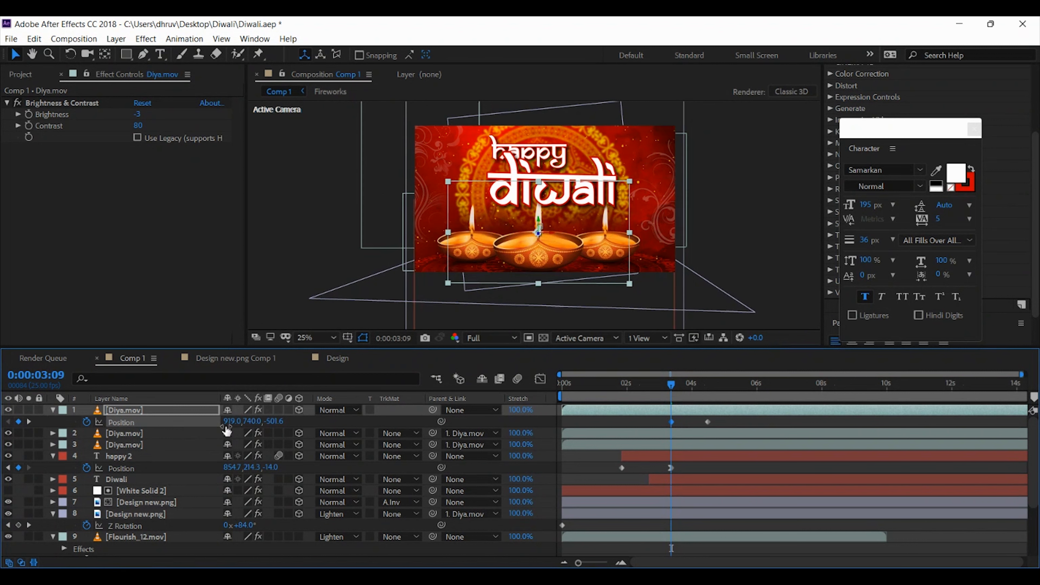
{"action": "left_click_drag", "start_coordinate": [270, 422], "coordinate": [88, 422]}
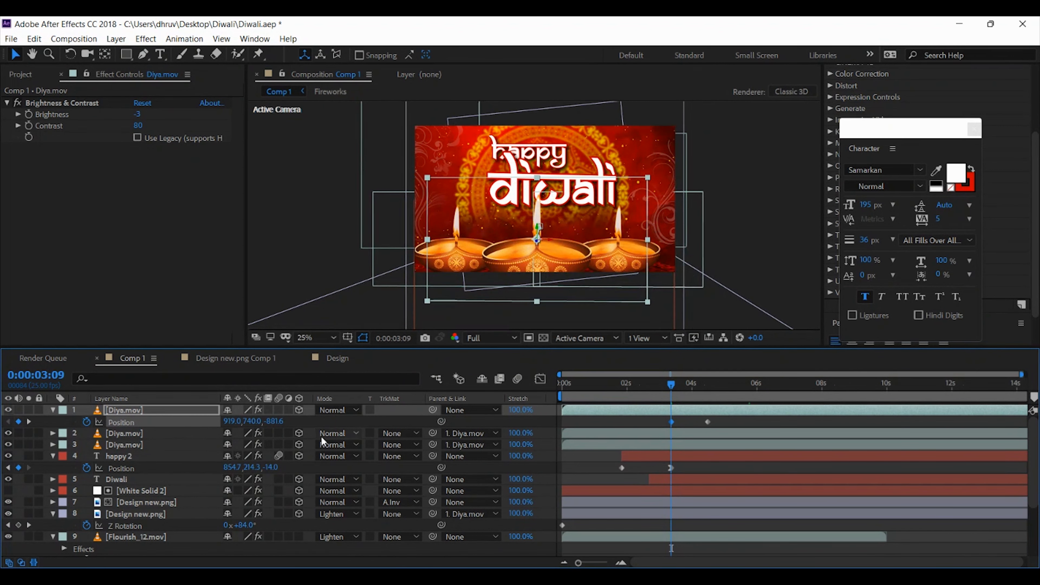
{"action": "left_click_drag", "start_coordinate": [274, 422], "coordinate": [6, 433]}
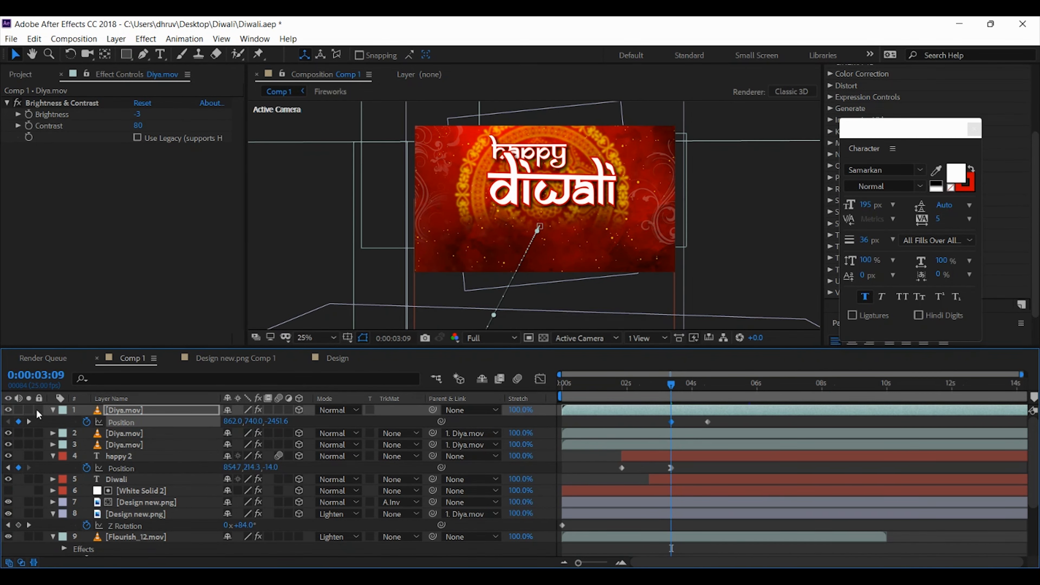
{"action": "left_click", "coordinate": [53, 411]}
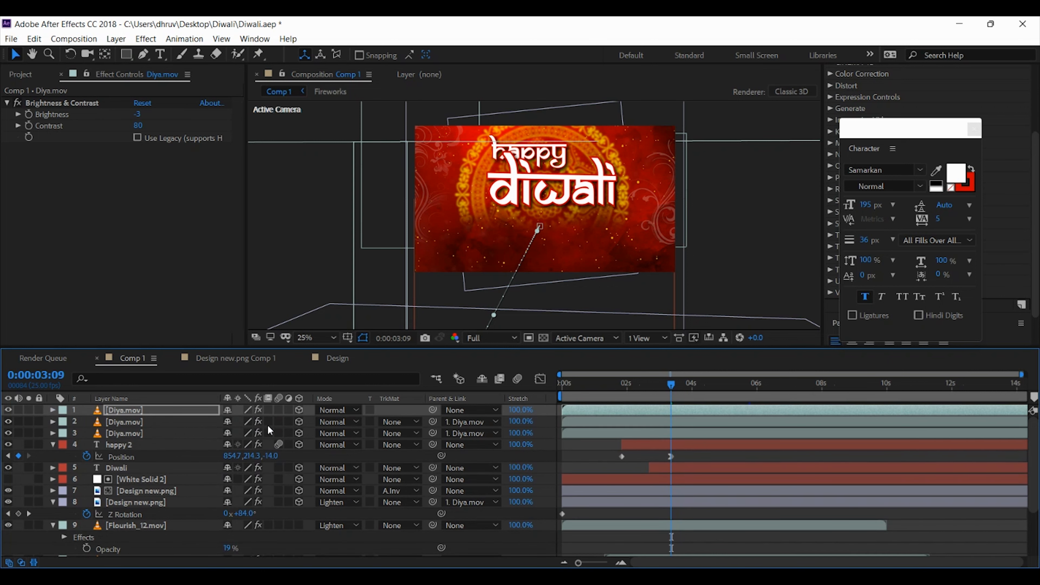
Enable motion blur for the composition, the three Diya.mov layers and the floor Design new.png layer, and save the project
{"action": "left_click", "coordinate": [279, 410]}
{"action": "left_click", "coordinate": [280, 422]}
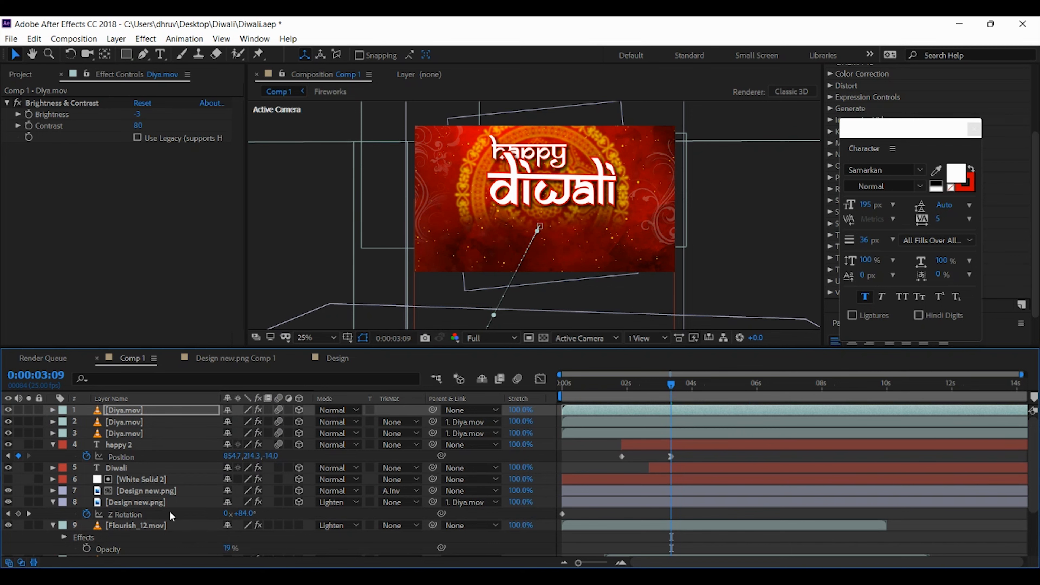
{"action": "left_click", "coordinate": [161, 505]}
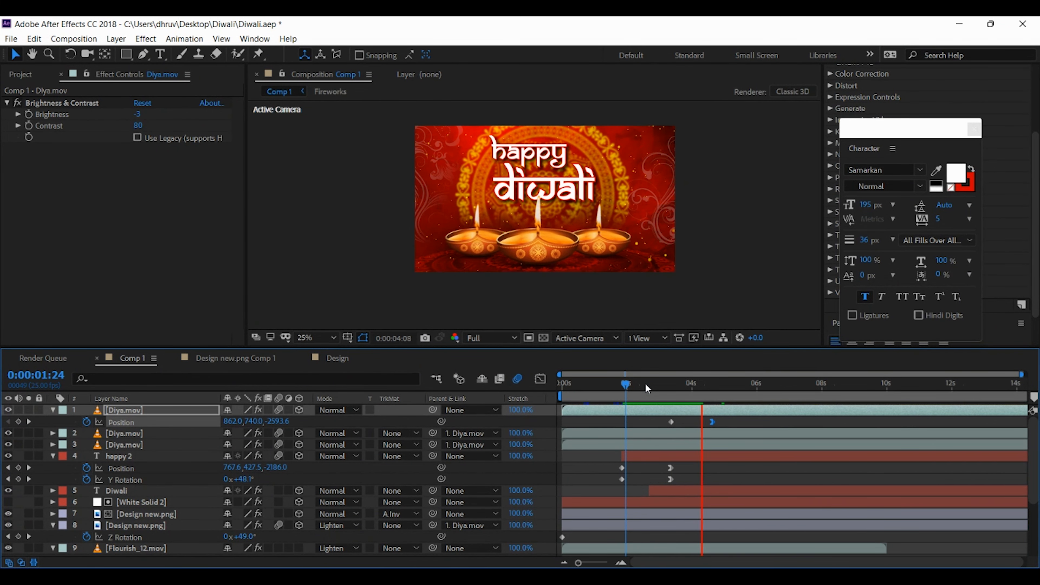
{"action": "key", "text": "ctrl+s"}
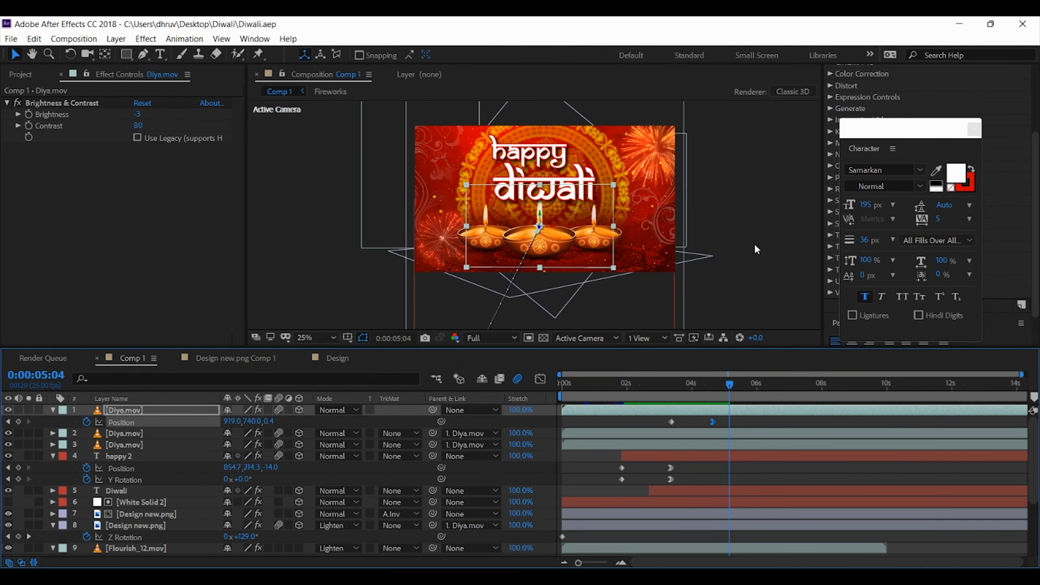
{"action": "left_click", "coordinate": [754, 207]}
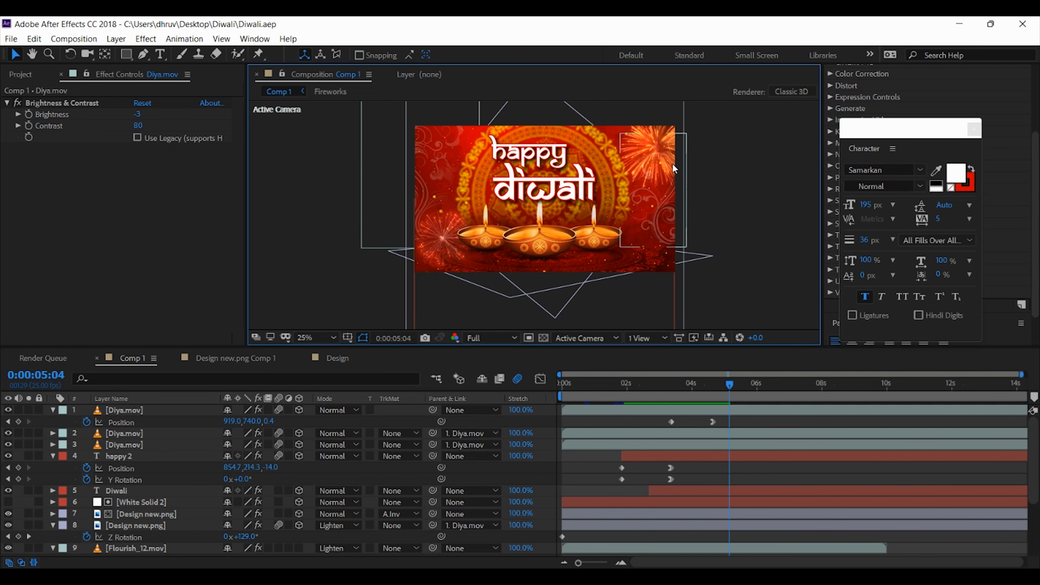
Import Kandeel diya.png and kandeel.png from the Diwali folder and add them to Comp 1 below the first Diya.mov layer
{"action": "left_click", "coordinate": [21, 74]}
{"action": "right_click", "coordinate": [3, 212]}
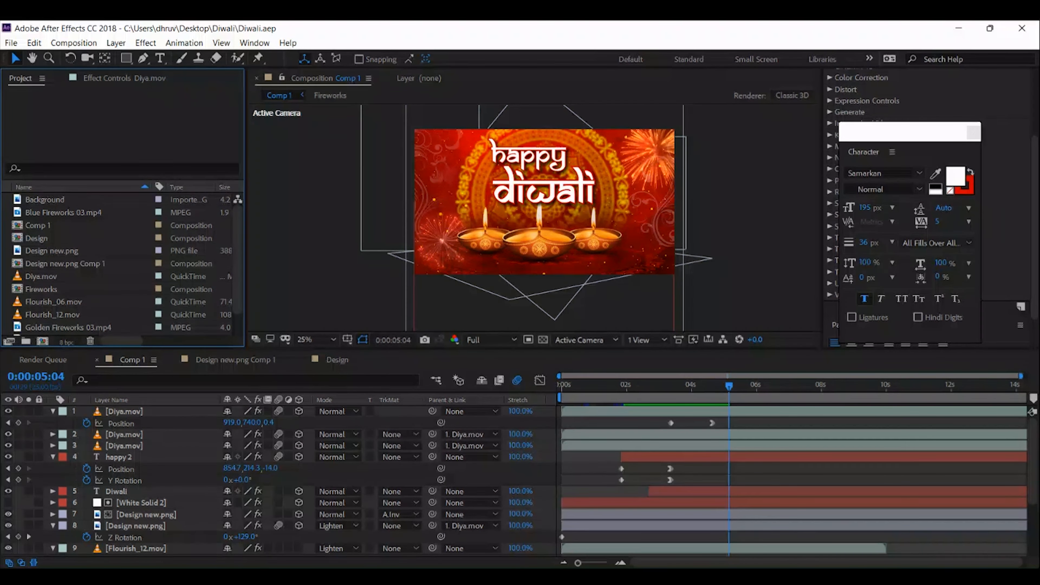
{"action": "mouse_move", "coordinate": [82, 274]}
{"action": "left_click", "coordinate": [237, 278]}
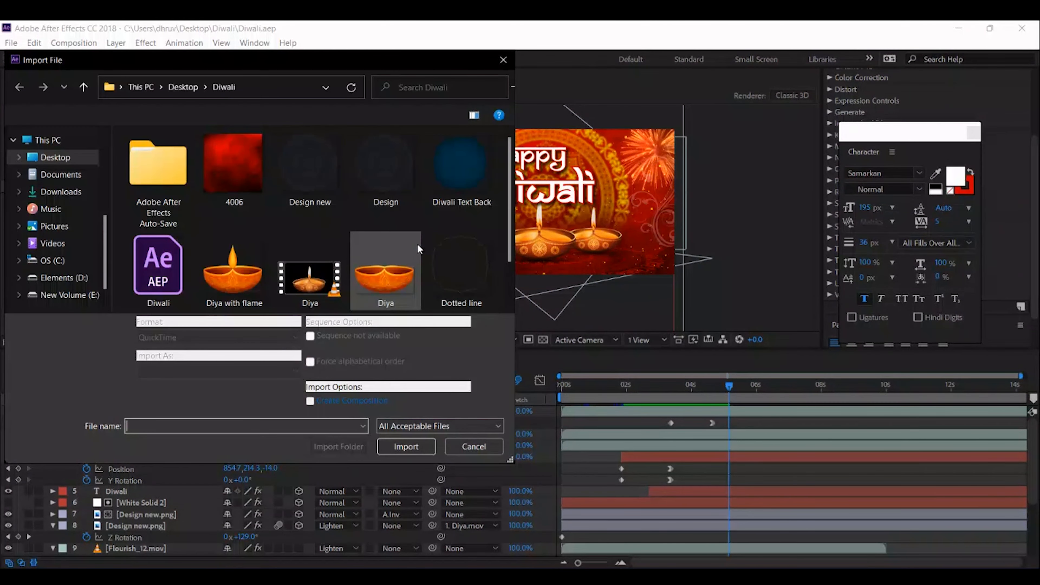
{"action": "scroll", "coordinate": [487, 236], "scroll_direction": "down", "scroll_amount": 2}
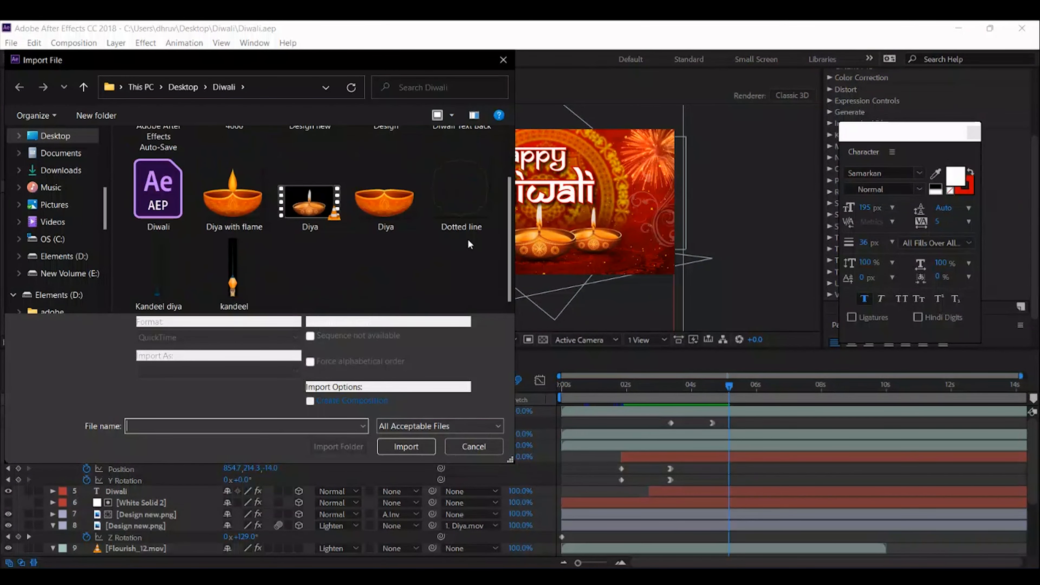
{"action": "left_click", "coordinate": [244, 274]}
{"action": "left_click", "coordinate": [154, 288], "text": "ctrl"}
{"action": "left_click", "coordinate": [419, 433]}
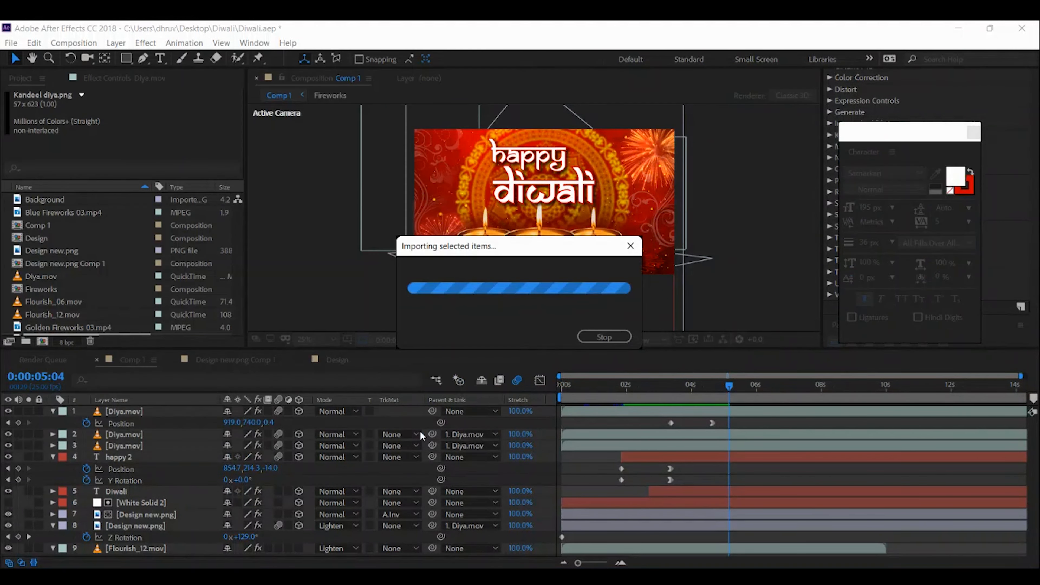
{"action": "scroll", "coordinate": [236, 273], "scroll_direction": "down", "scroll_amount": 1}
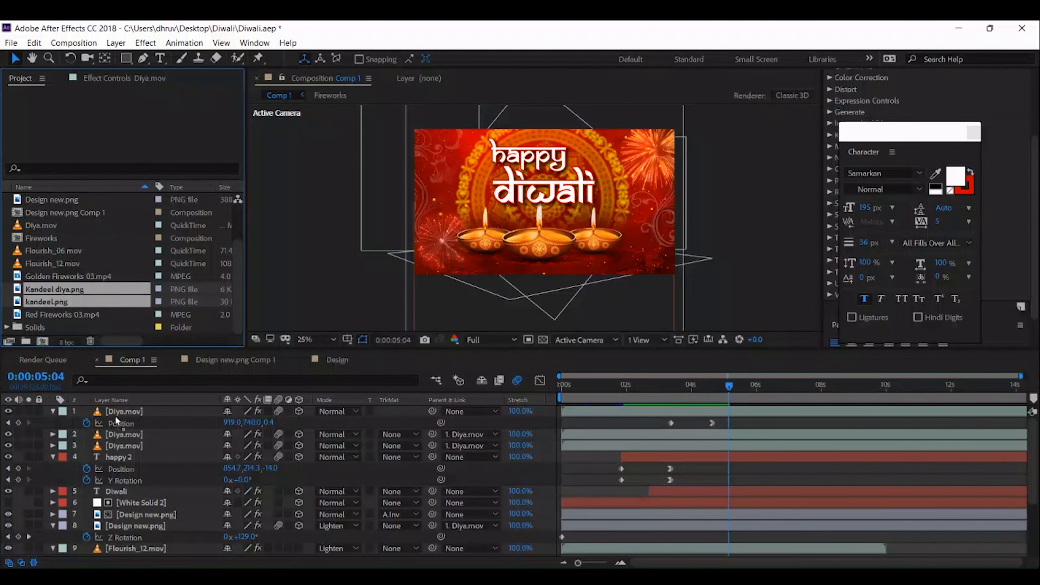
{"action": "left_click_drag", "start_coordinate": [114, 428], "coordinate": [111, 413]}
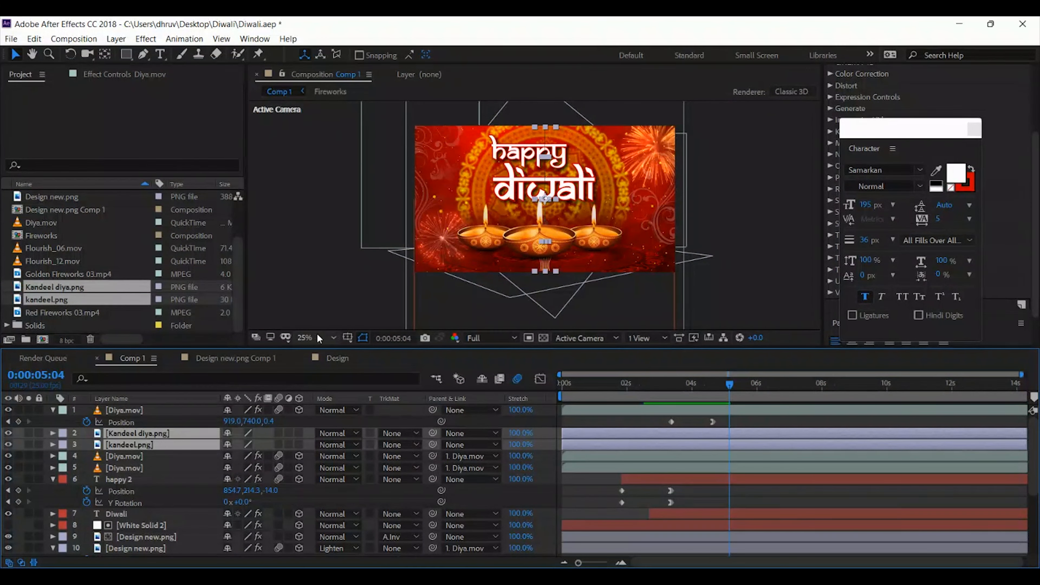
Move the Kandeel diya.png layer so it hangs in the upper-left corner of the composition
{"action": "left_click", "coordinate": [139, 434]}
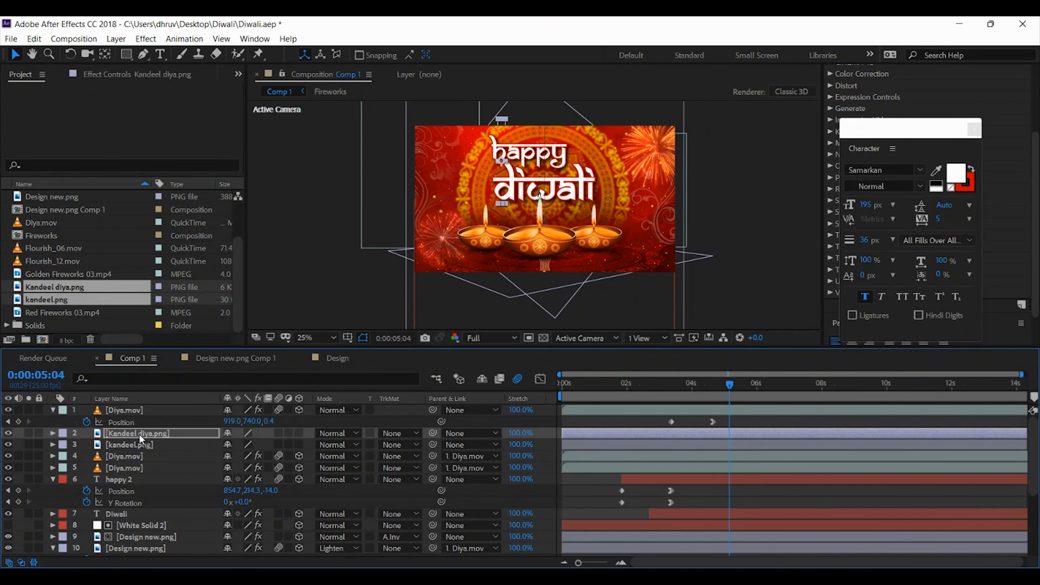
{"action": "key", "text": "shift+Left"}
{"action": "key", "text": "shift+Left"}
{"action": "key", "text": "shift+Left"}
{"action": "key", "text": "shift+Left"}
{"action": "key", "text": "shift+Left"}
{"action": "key", "text": "shift+Left"}
{"action": "key", "text": "shift+Left"}
{"action": "key", "text": "shift+Left"}
{"action": "key", "text": "shift+Left"}
{"action": "key", "text": "shift+Left"}
{"action": "key", "text": "shift+Left"}
{"action": "key", "text": "shift+Left"}
{"action": "key", "text": "shift+Up"}
{"action": "key", "text": "shift+Up"}
{"action": "key", "text": "shift+Up"}
{"action": "key", "text": "shift+Up"}
{"action": "key", "text": "shift+Up"}
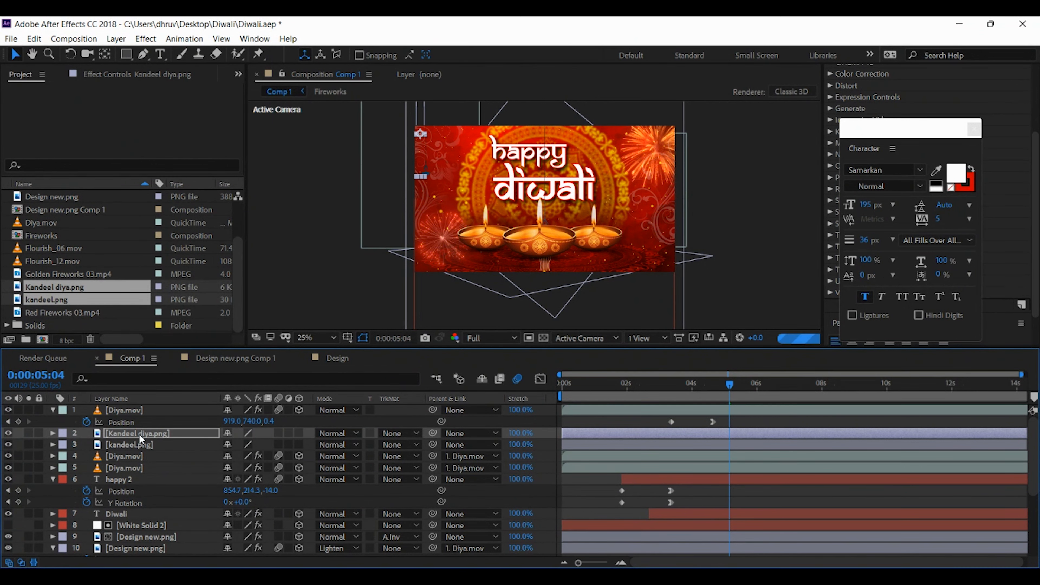
{"action": "key", "text": "shift+Down"}
{"action": "key", "text": "shift+Down"}
{"action": "key", "text": "shift+Right"}
{"action": "key", "text": "shift+Right"}
{"action": "key", "text": "shift+Right"}
{"action": "key", "text": "shift+Right"}
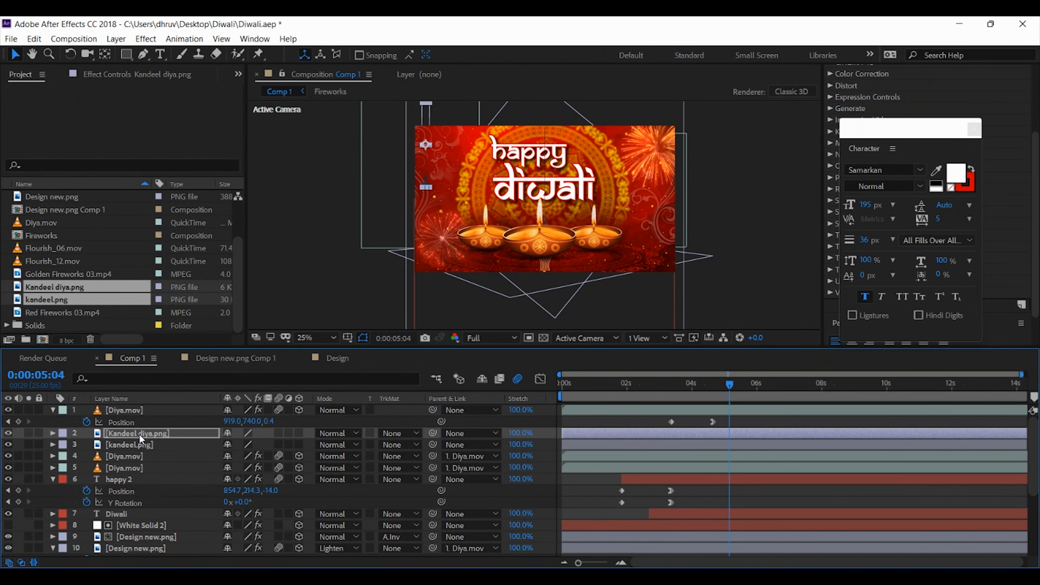
Apply a Fill effect to the Kandeel diya.png layer and set its color to white
{"action": "left_click_drag", "start_coordinate": [894, 131], "coordinate": [746, 176]}
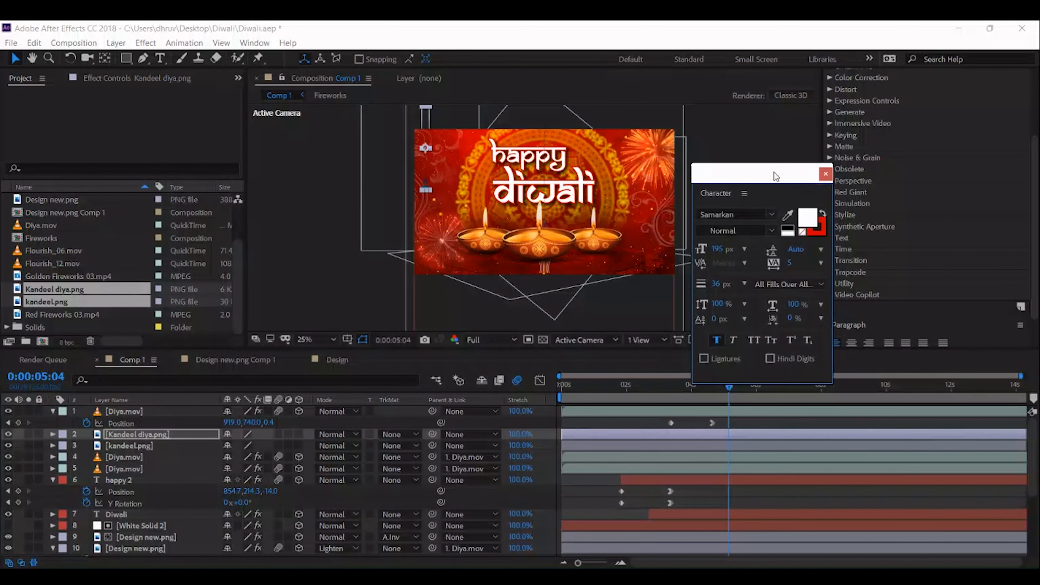
{"action": "left_click", "coordinate": [867, 95]}
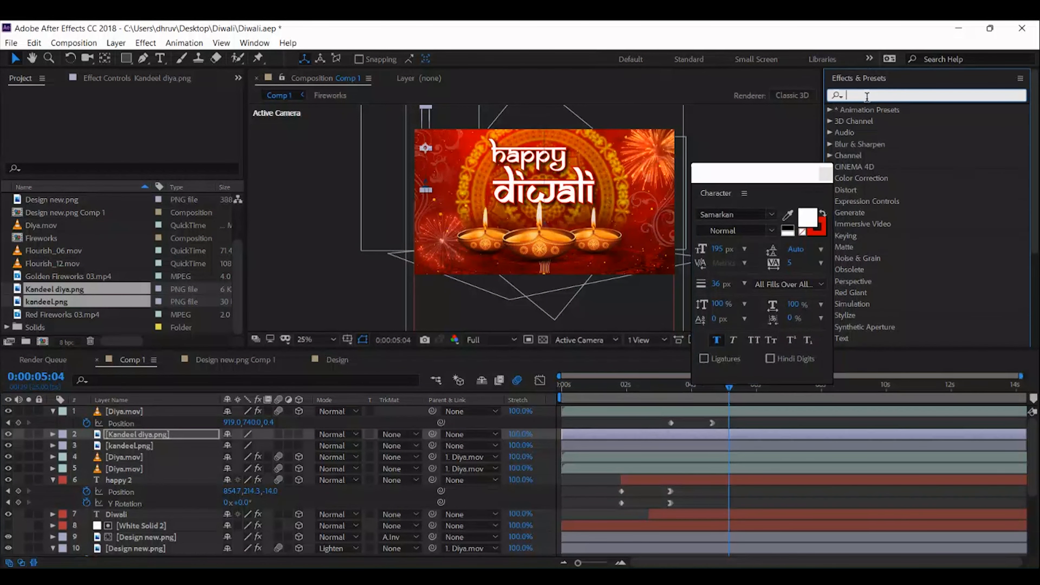
{"action": "type", "text": "fill"}
{"action": "left_click_drag", "start_coordinate": [864, 189], "coordinate": [135, 437]}
{"action": "left_click", "coordinate": [140, 141]}
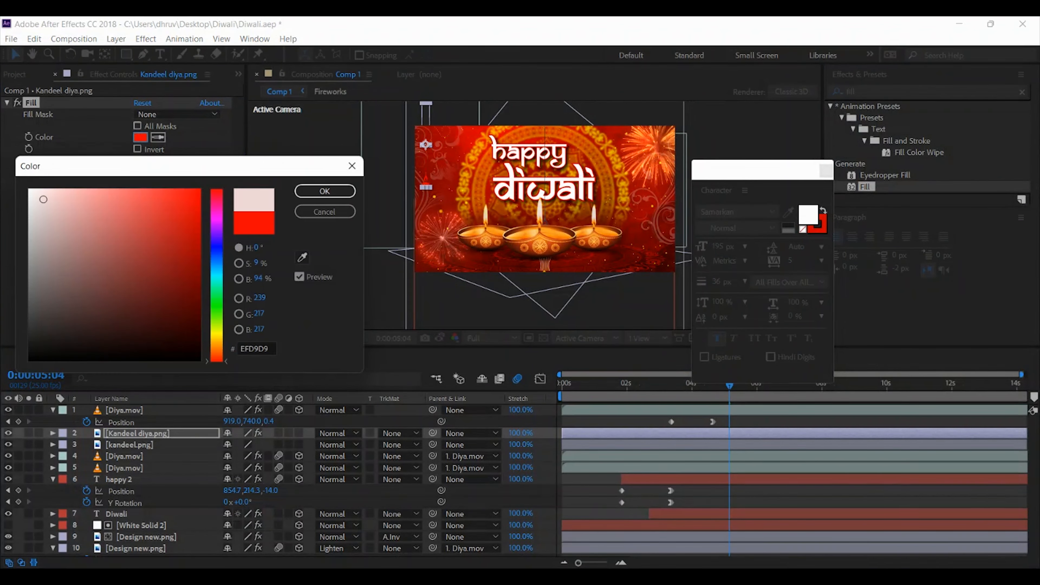
{"action": "left_click", "coordinate": [325, 191]}
Scale the kandeel.png lantern to 65% and place it just right of the hanging diya at the composition's upper edge
{"action": "left_click", "coordinate": [134, 445]}
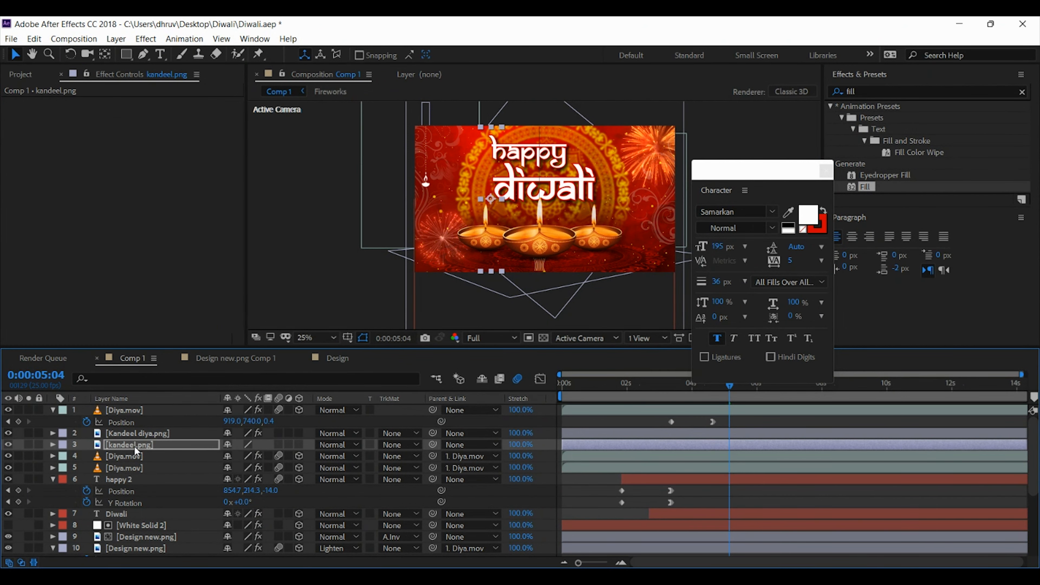
{"action": "key", "text": "s"}
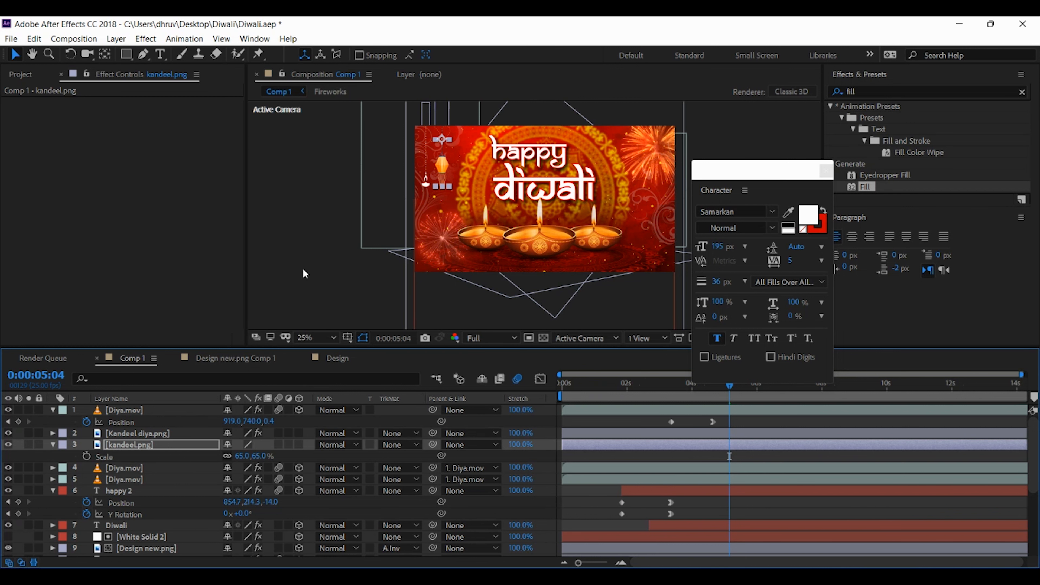
Duplicate the Kandeel diya.png layer and place the copy to the left of the original, hanging lower
{"action": "scroll", "coordinate": [303, 274], "scroll_direction": "up", "scroll_amount": 2}
{"action": "key", "text": "h"}
{"action": "left_click_drag", "start_coordinate": [489, 154], "coordinate": [526, 222]}
{"action": "key", "text": "v"}
{"action": "left_click", "coordinate": [135, 433]}
{"action": "key", "text": "ctrl+d"}
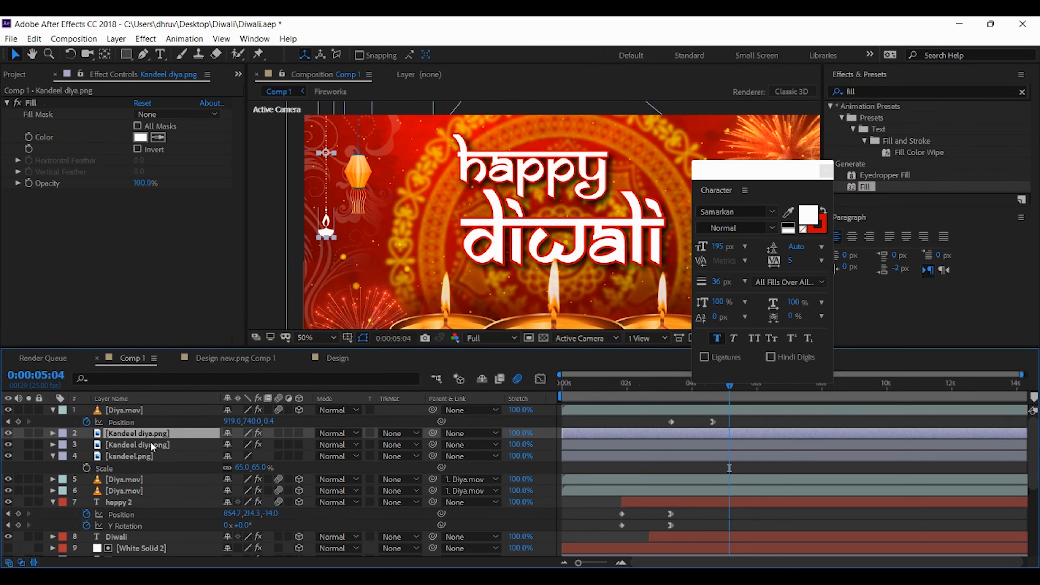
{"action": "key", "text": "Return"}
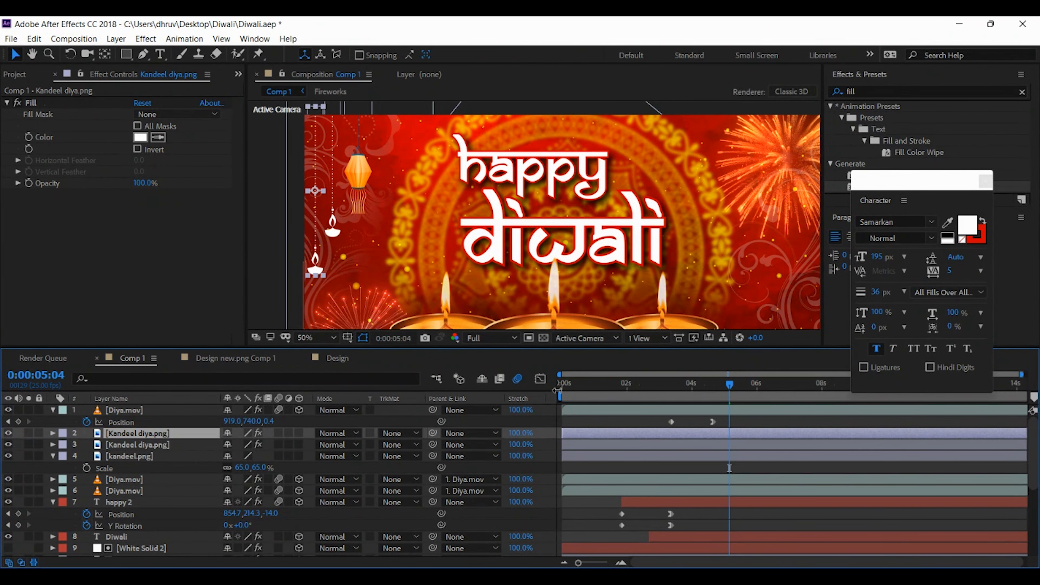
Move the anchor point of the duplicated Kandeel diya.png layer to the top of its string as the swing pivot
{"action": "key", "text": "comma"}
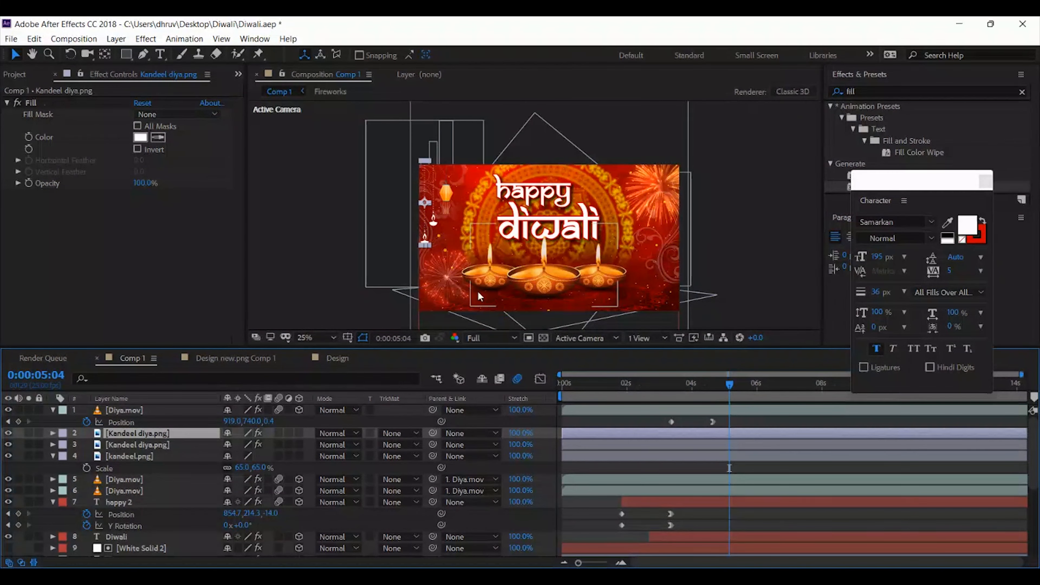
{"action": "key", "text": "period"}
{"action": "key", "text": "r"}
{"action": "key", "text": "y"}
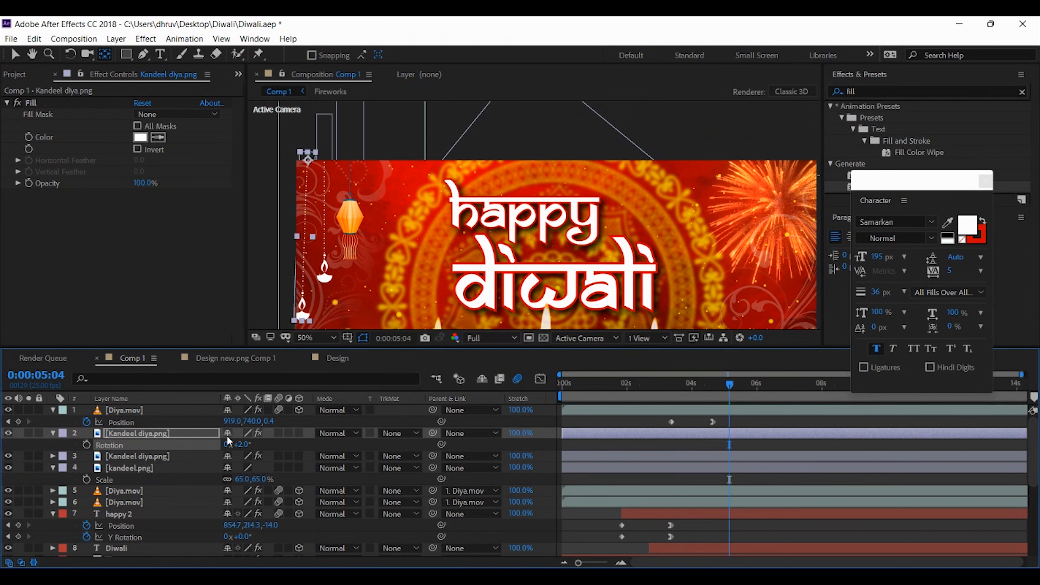
Set the duplicated Kandeel diya.png layer's Rotation to 0° at the start of the timeline
{"action": "key", "text": "Home"}
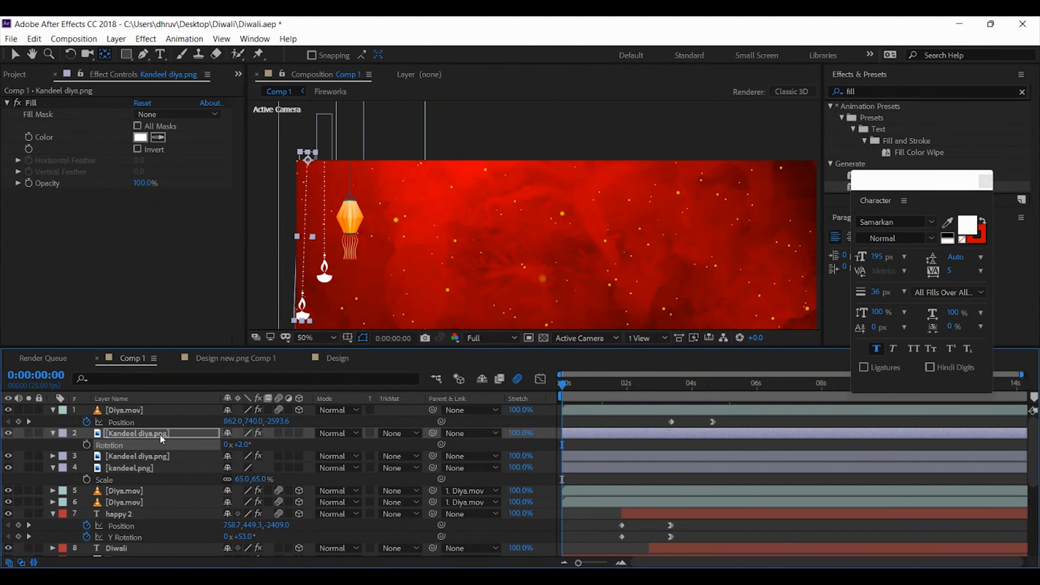
{"action": "left_click", "coordinate": [243, 445]}
{"action": "type", "text": "2"}
{"action": "type", "text": "0"}
{"action": "key", "text": "Return"}
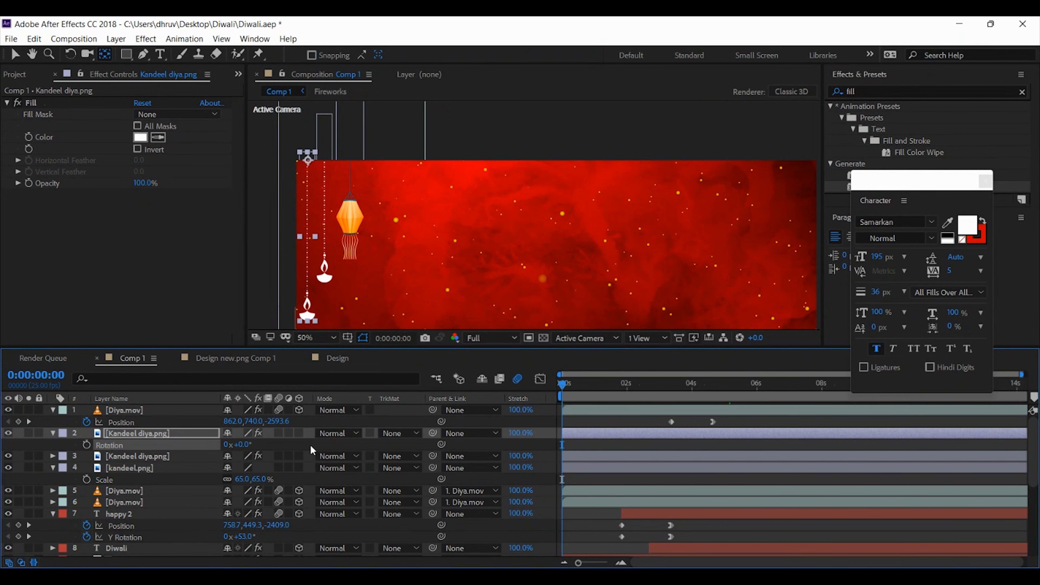
Set the duplicated Kandeel diya.png layer's Rotation to 2° and keyframe it at the start of the timeline
{"action": "left_click_drag", "start_coordinate": [527, 221], "coordinate": [575, 172]}
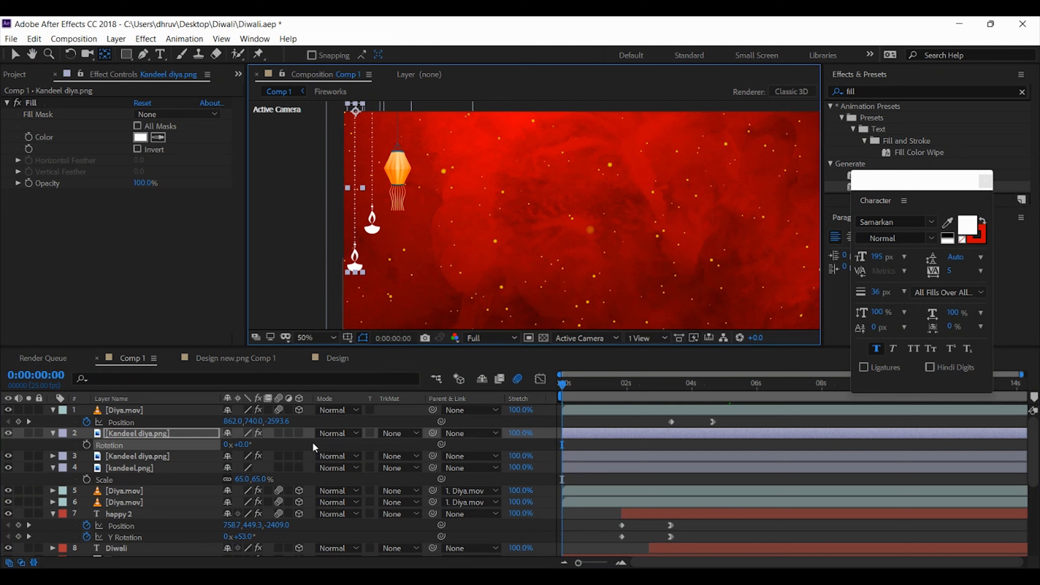
{"action": "left_click", "coordinate": [242, 445]}
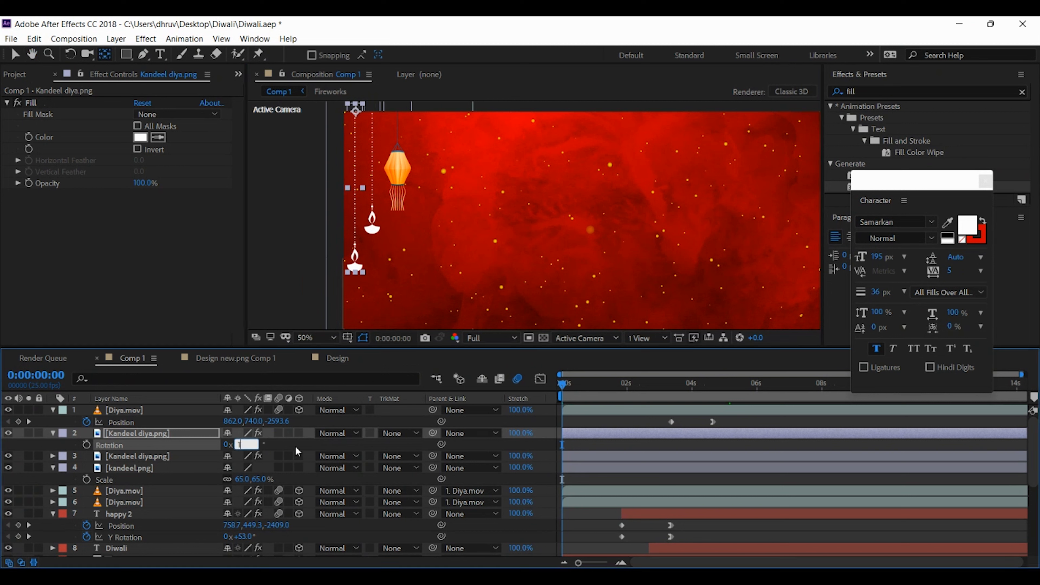
{"action": "type", "text": "1"}
{"action": "key", "text": "Return"}
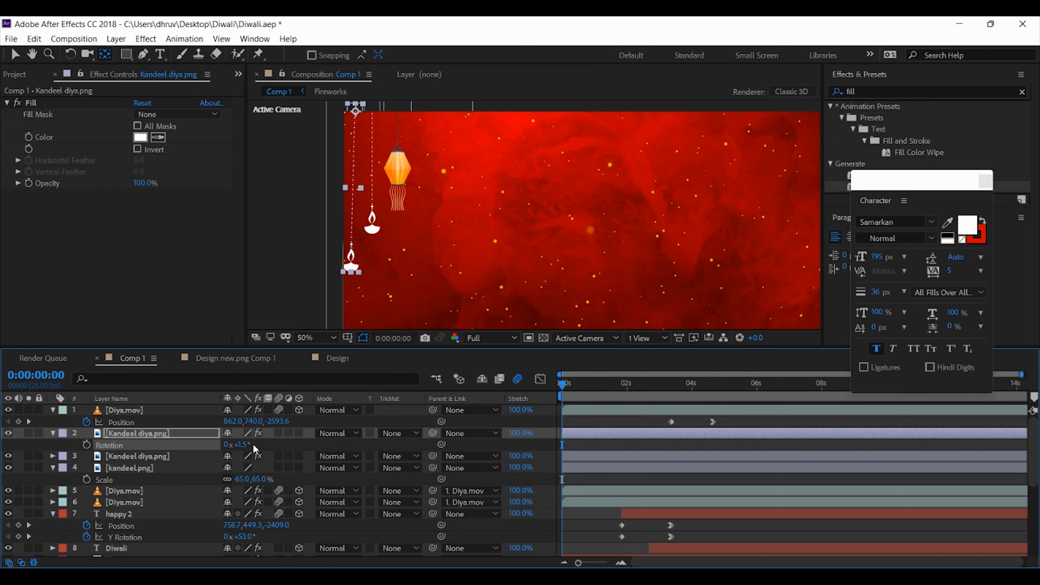
{"action": "left_click", "coordinate": [240, 444]}
{"action": "type", "text": "2"}
{"action": "key", "text": "Return"}
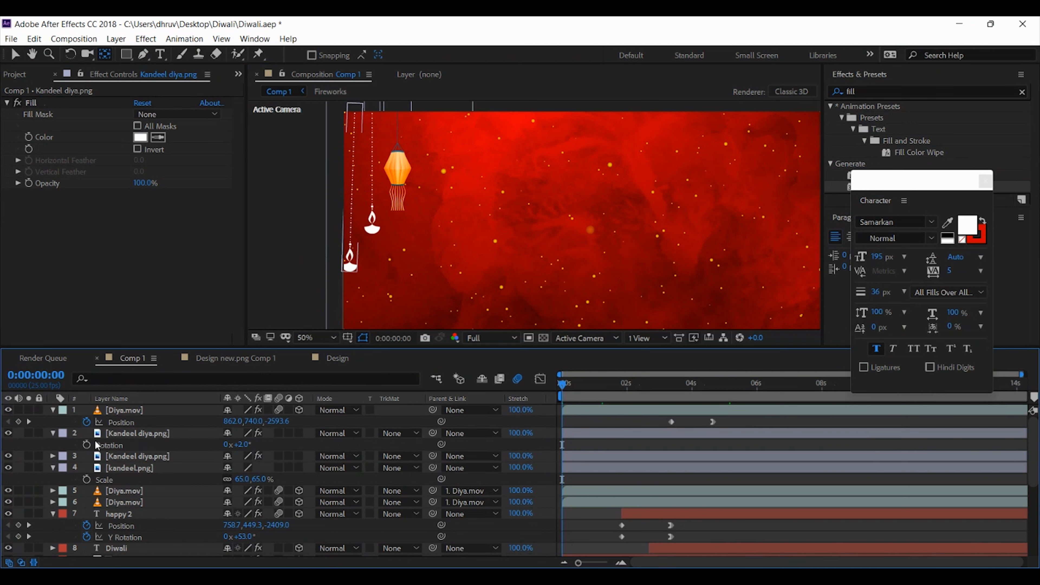
{"action": "left_click", "coordinate": [87, 444]}
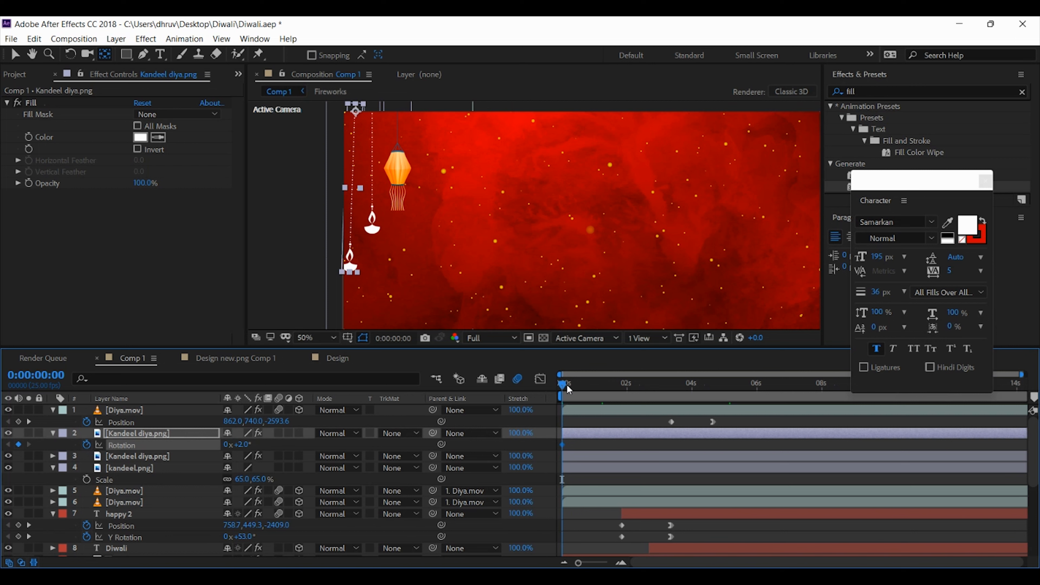
Add a Rotation keyframe of -2° on the duplicated Kandeel diya.png layer at 0:00:00:10
{"action": "left_click_drag", "start_coordinate": [568, 385], "coordinate": [578, 384]}
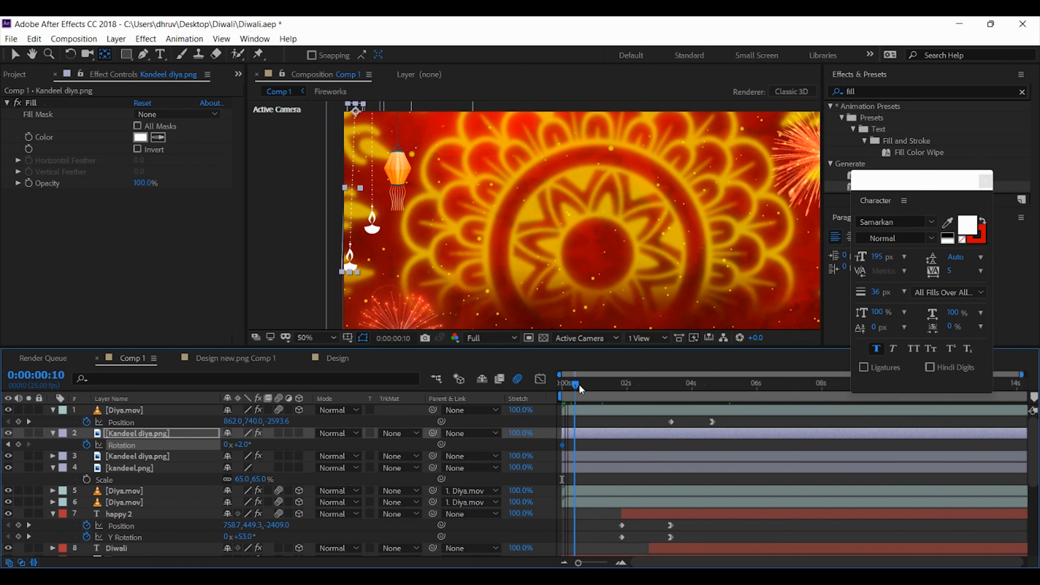
{"action": "left_click", "coordinate": [245, 445]}
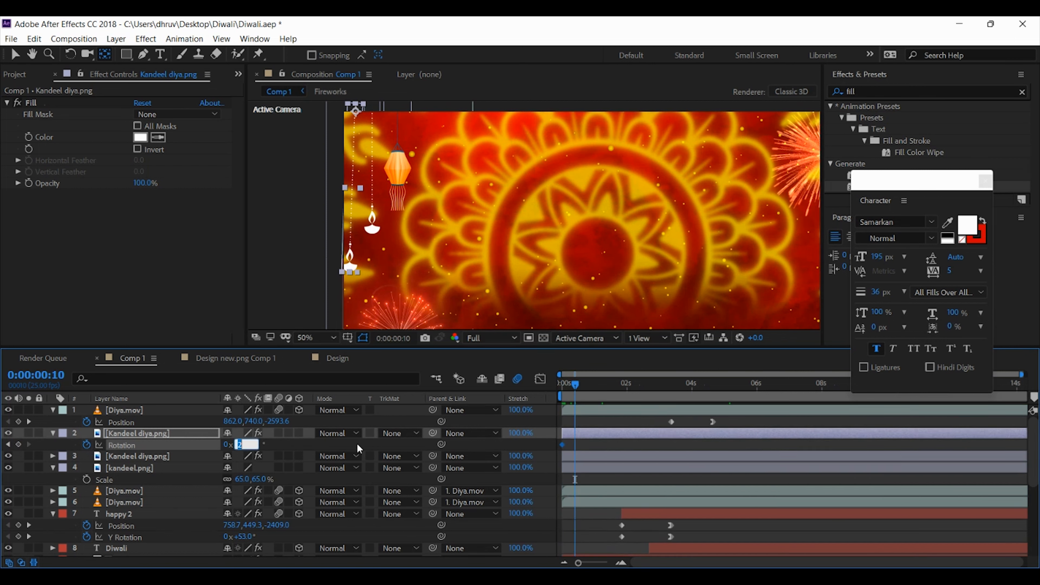
{"action": "type", "text": "-2"}
{"action": "key", "text": "Return"}
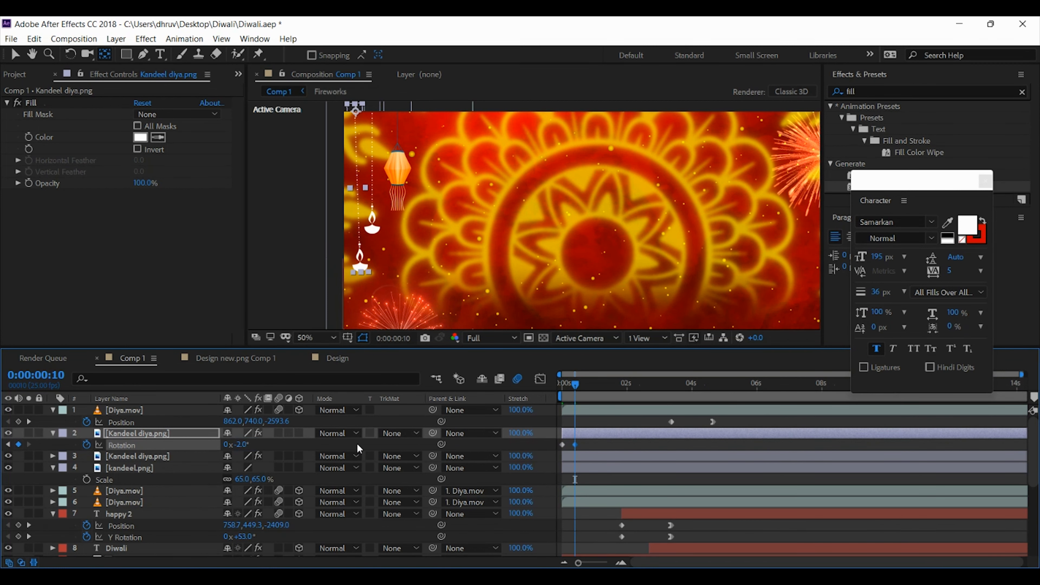
Add a 2° Rotation keyframe on the same diya at 0:00:00:20, shift it to 0:00:00:21, and check the swing
{"action": "left_click_drag", "start_coordinate": [583, 387], "coordinate": [588, 385]}
{"action": "left_click", "coordinate": [242, 444]}
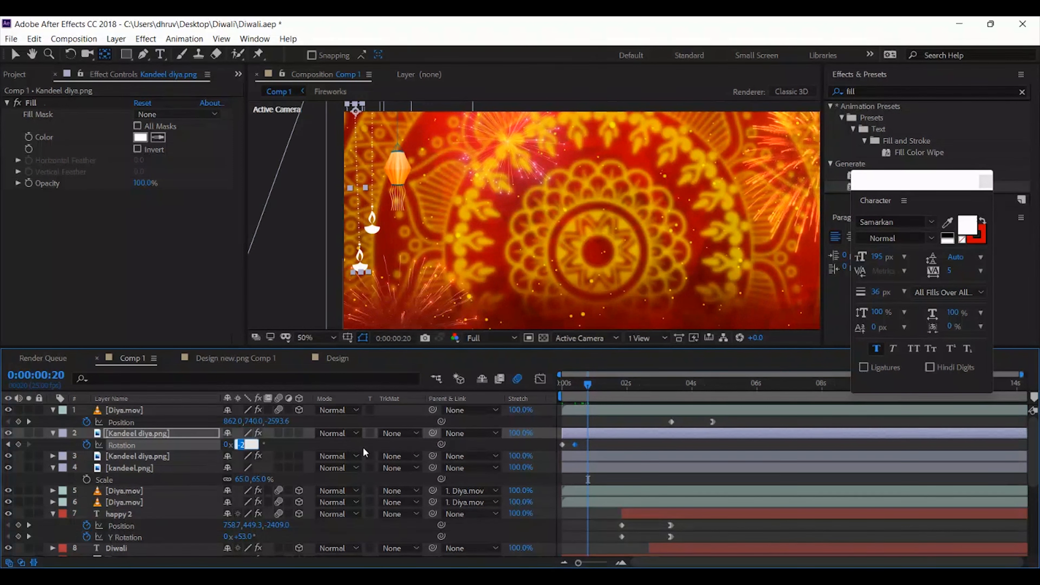
{"action": "type", "text": "2"}
{"action": "key", "text": "Return"}
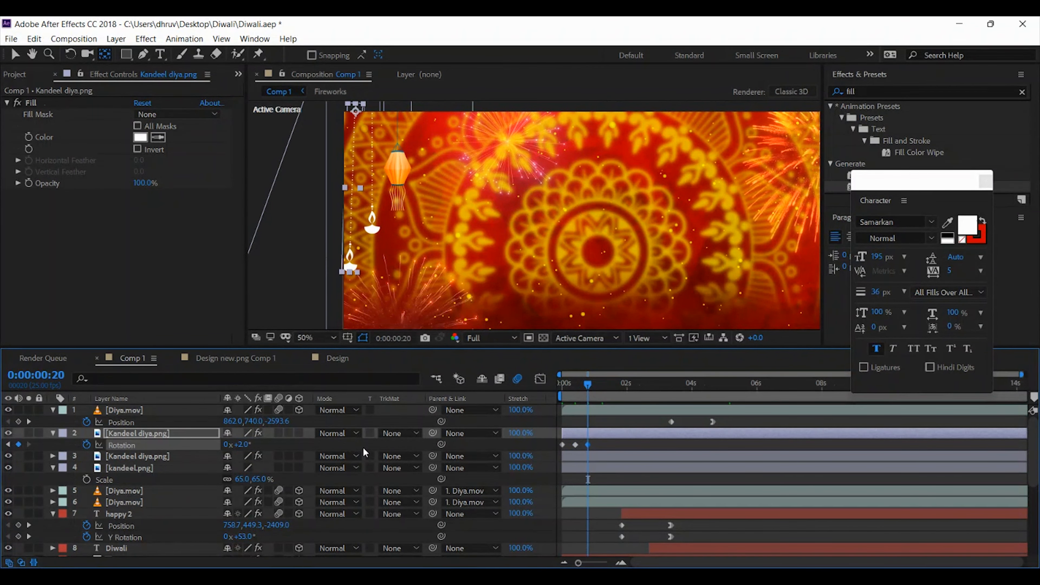
{"action": "left_click_drag", "start_coordinate": [589, 447], "coordinate": [590, 447]}
{"action": "mouse_move", "coordinate": [569, 393]}
{"action": "left_mouse_down"}
{"action": "mouse_move", "coordinate": [557, 383]}
{"action": "mouse_move", "coordinate": [584, 386]}
{"action": "mouse_move", "coordinate": [572, 385]}
{"action": "left_mouse_up"}
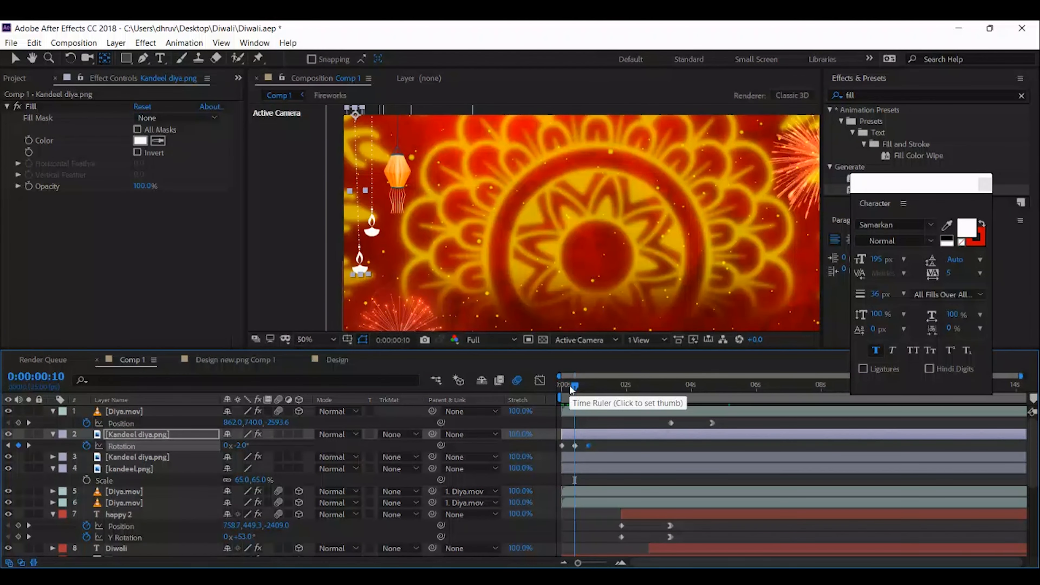
{"action": "left_click", "coordinate": [563, 385]}
{"action": "left_click_drag", "start_coordinate": [563, 386], "coordinate": [560, 387]}
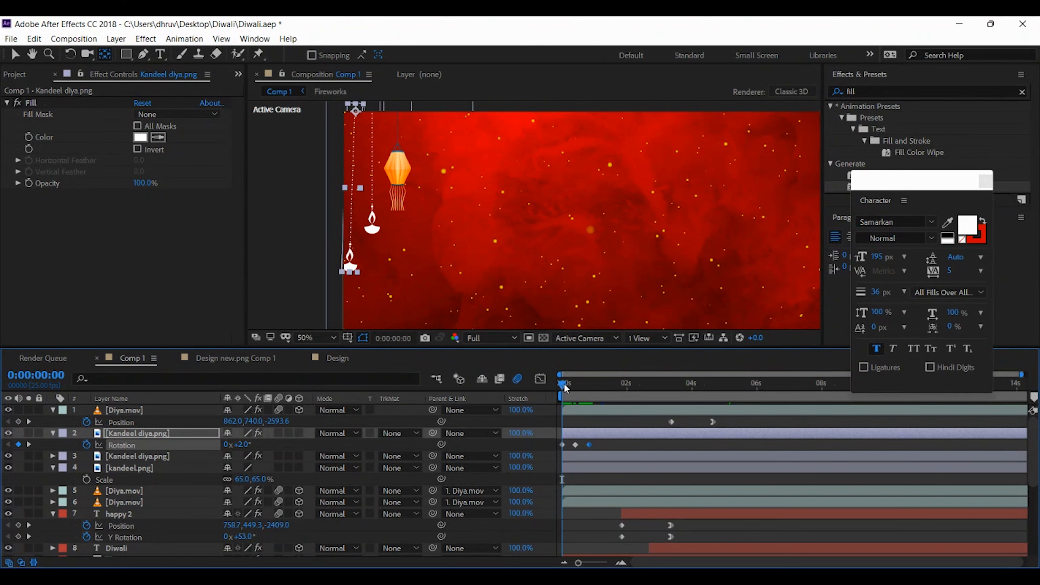
{"action": "left_click_drag", "start_coordinate": [566, 387], "coordinate": [590, 387]}
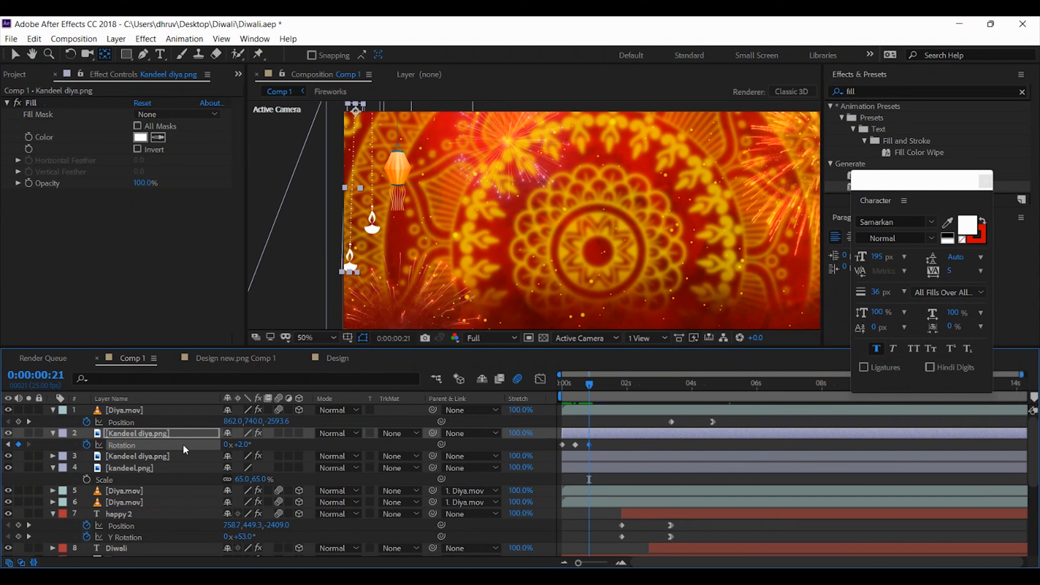
{"action": "left_click", "coordinate": [155, 435]}
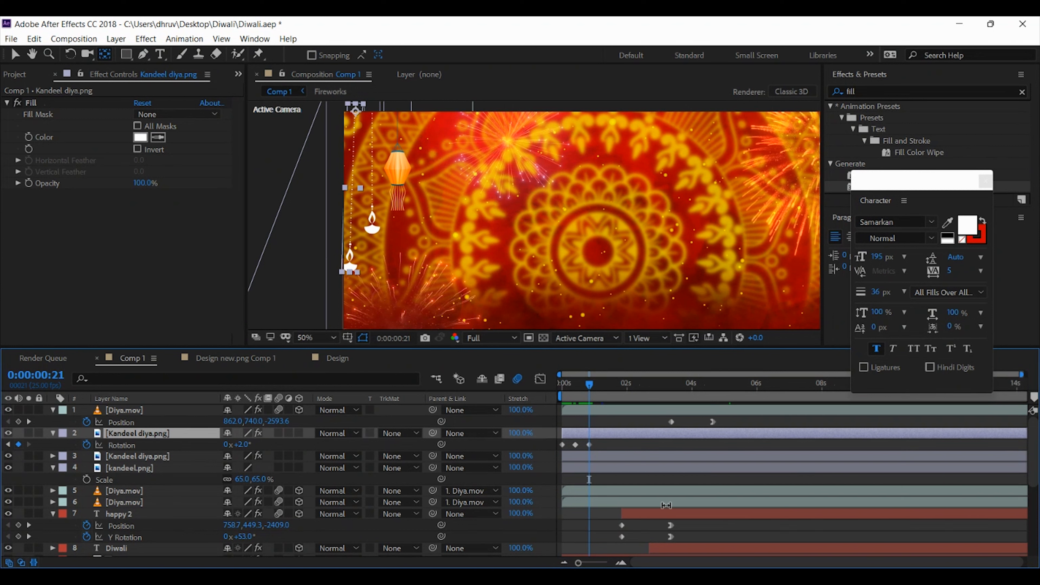
{"action": "key", "text": "ctrl+shift+d"}
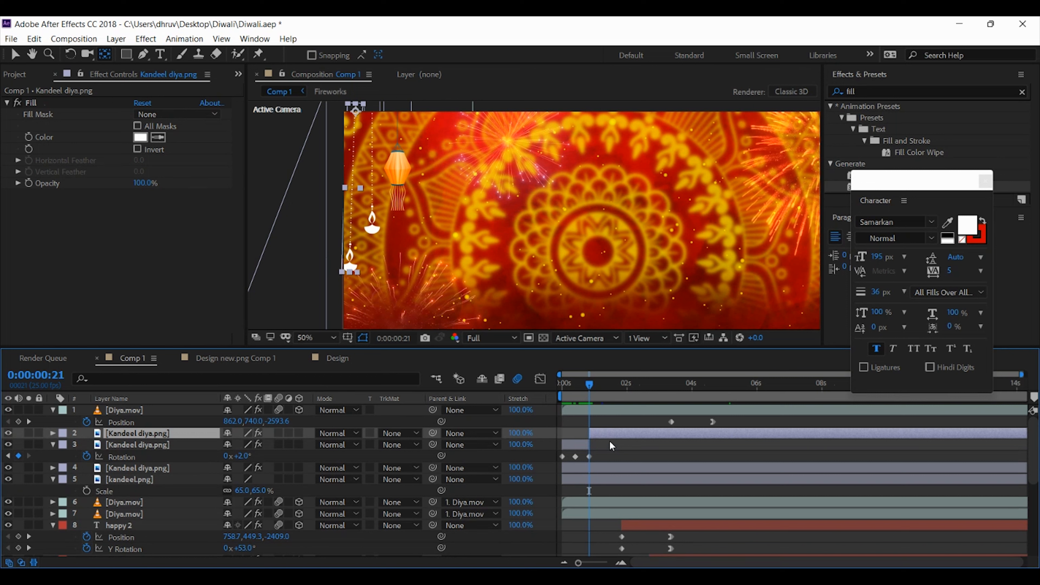
{"action": "key", "text": "Delete"}
{"action": "left_click", "coordinate": [576, 431]}
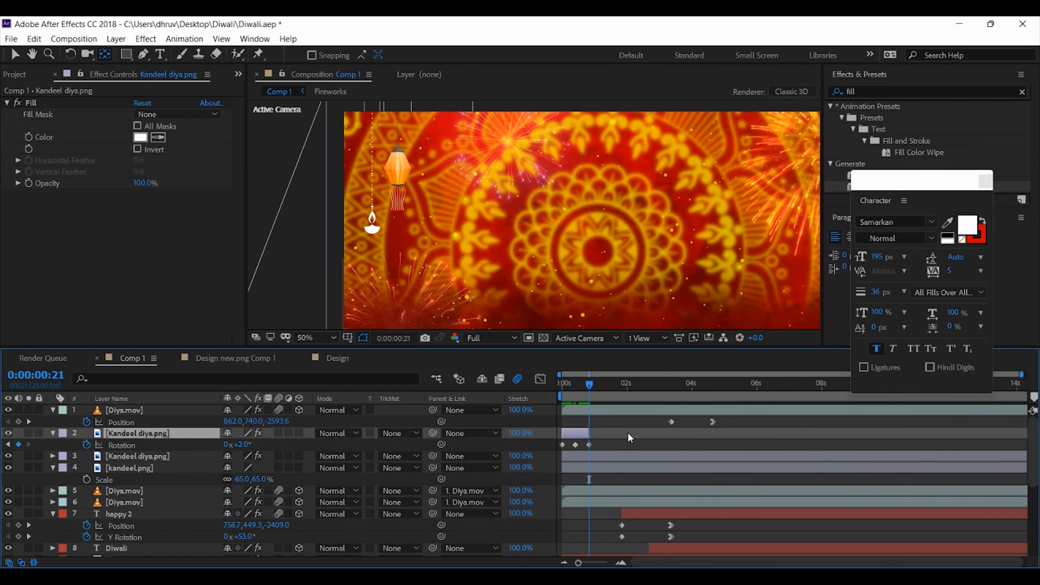
{"action": "key", "text": "v"}
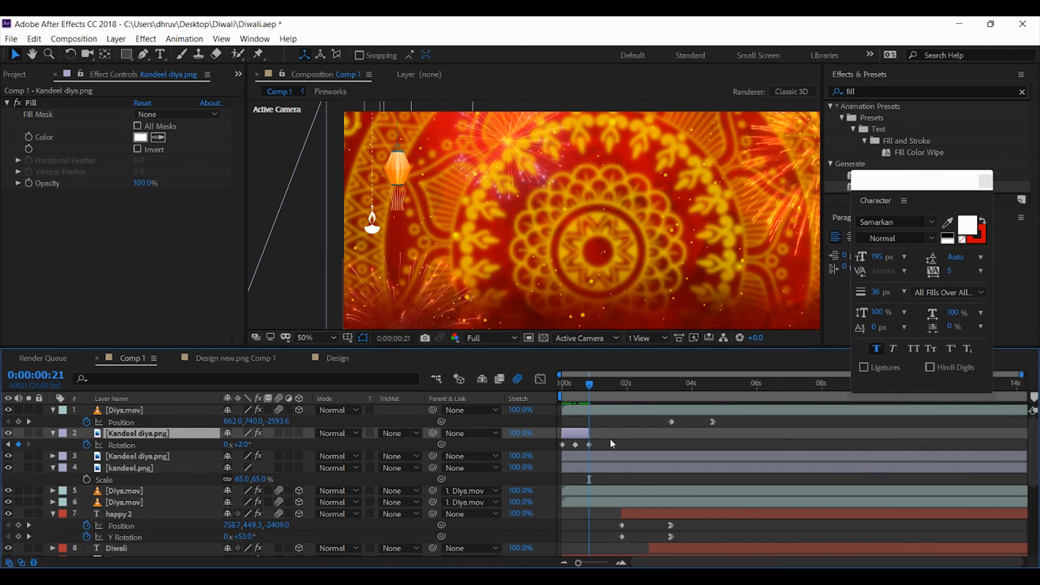
{"action": "key", "text": "ctrl+z"}
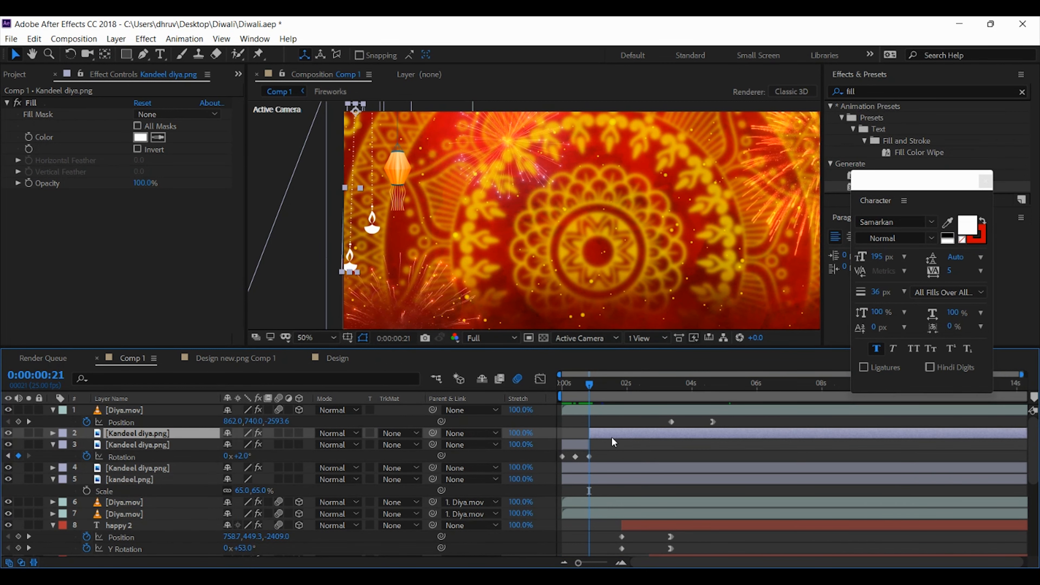
{"action": "key", "text": "ctrl+z"}
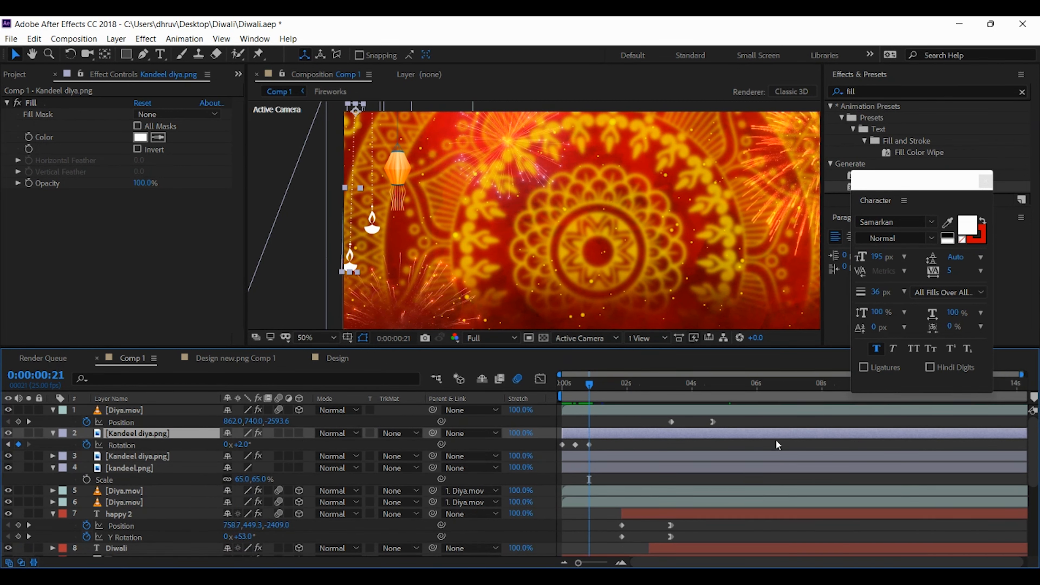
Apply the expression loopOut() to the swinging diya's Rotation and preview the looping swing from the timeline's start
{"action": "left_click", "coordinate": [85, 444], "text": "alt"}
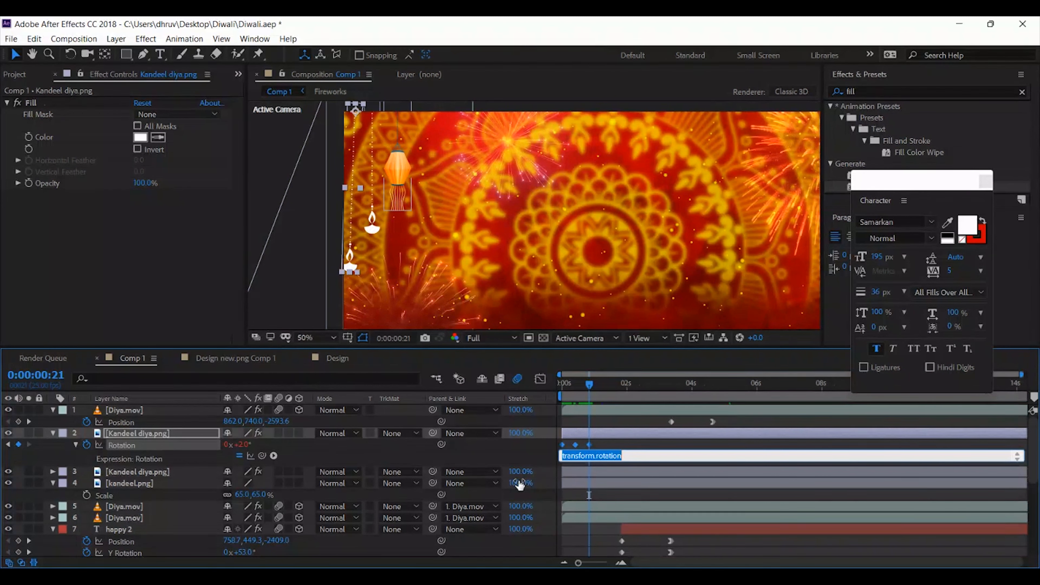
{"action": "type", "text": "loop"}
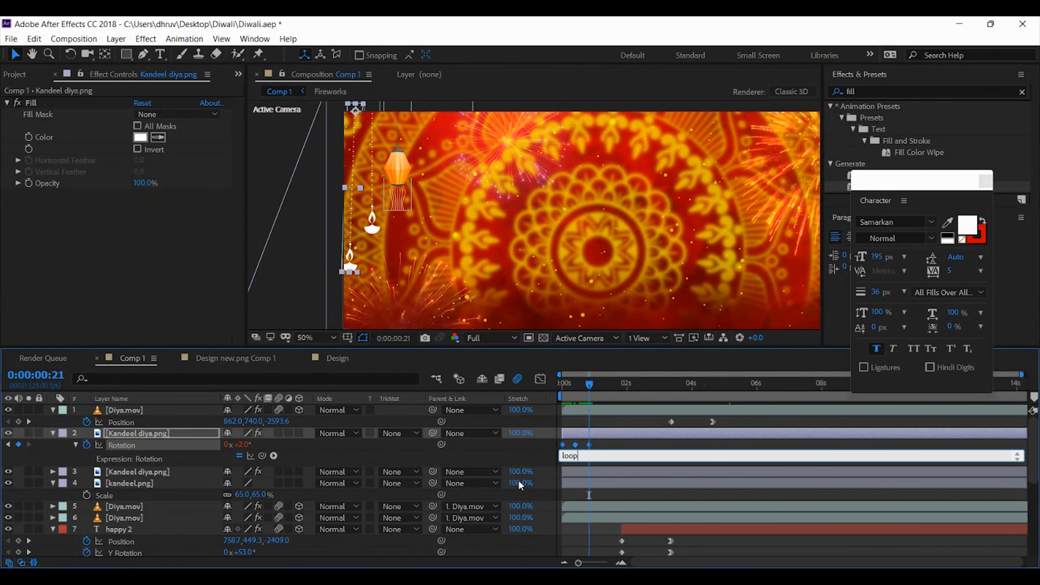
{"action": "type", "text": "Out()"}
{"action": "key", "text": "Return"}
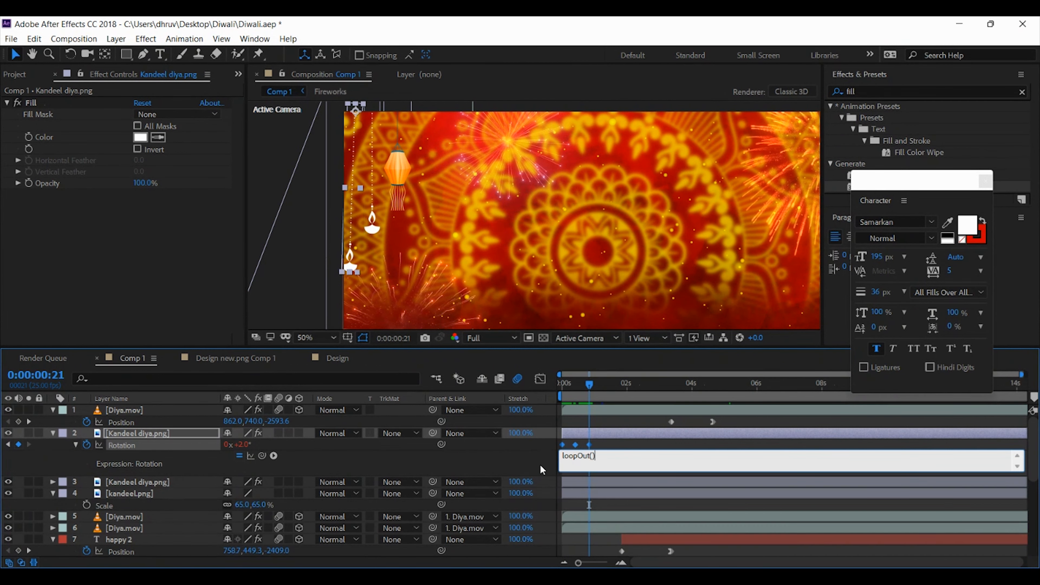
{"action": "left_click", "coordinate": [573, 384]}
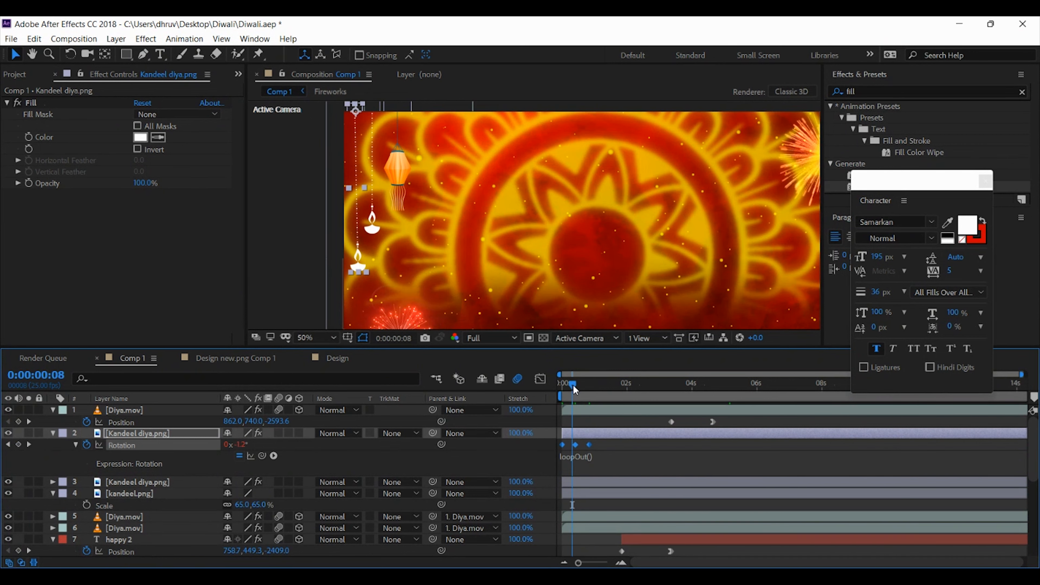
{"action": "key", "text": "Home"}
{"action": "key", "text": "space"}
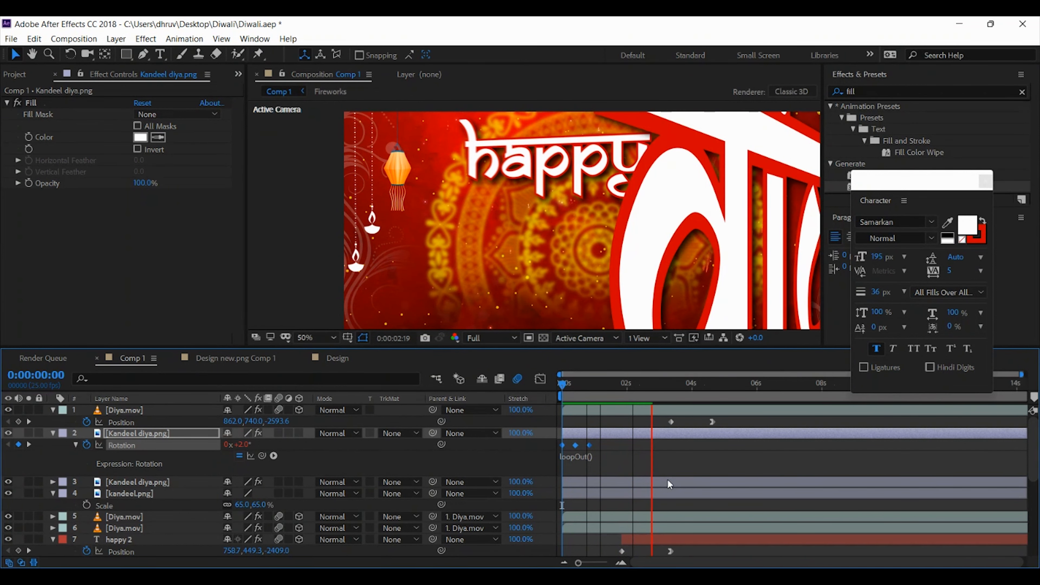
{"action": "key", "text": "space"}
Delete the unanimated Kandeel diya.png layer with the higher-hanging diya
{"action": "left_click", "coordinate": [144, 434]}
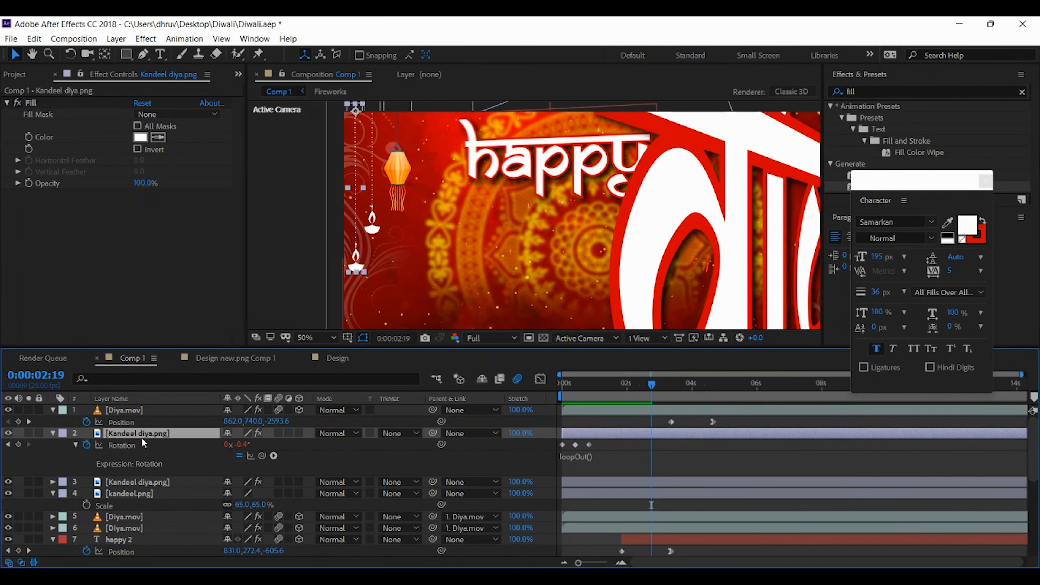
{"action": "left_click", "coordinate": [54, 434]}
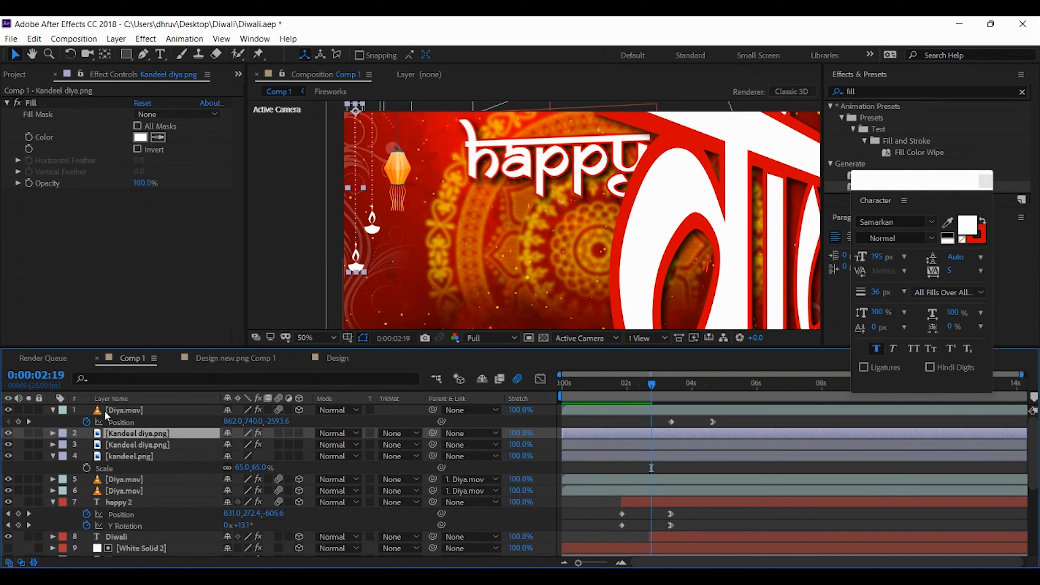
{"action": "left_click", "coordinate": [121, 447]}
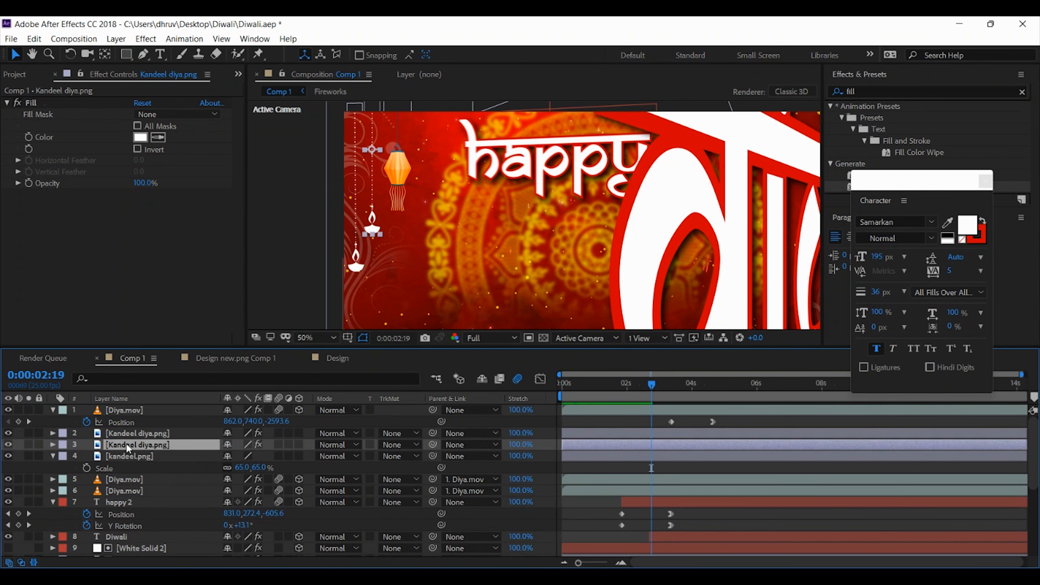
{"action": "left_click", "coordinate": [8, 444]}
{"action": "left_click", "coordinate": [8, 444]}
{"action": "key", "text": "Delete"}
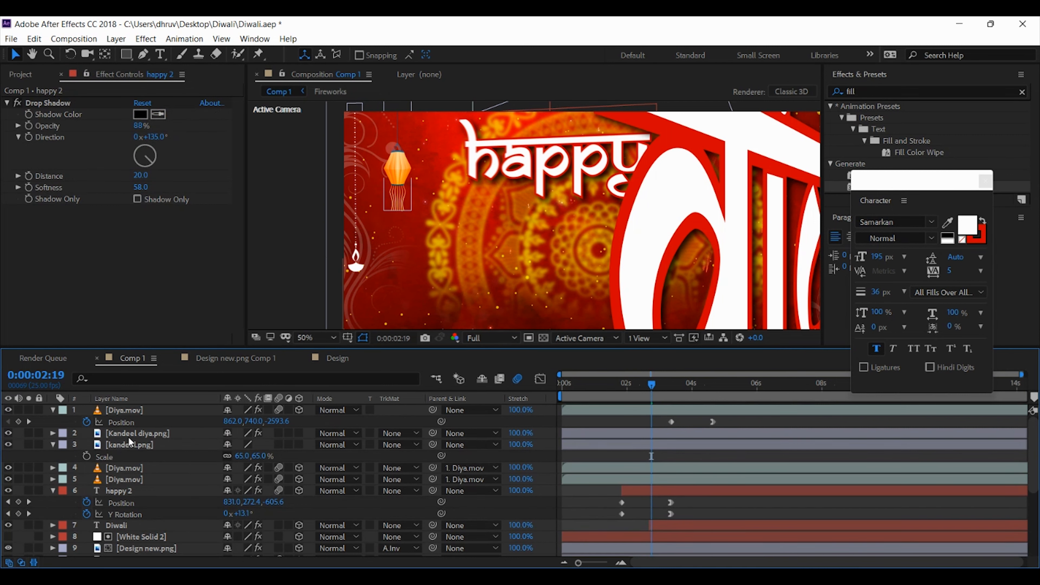
Duplicate the swinging Kandeel diya.png layer and place the copy to the right of the original, hanging higher
{"action": "left_click", "coordinate": [130, 433]}
{"action": "key", "text": "ctrl+d"}
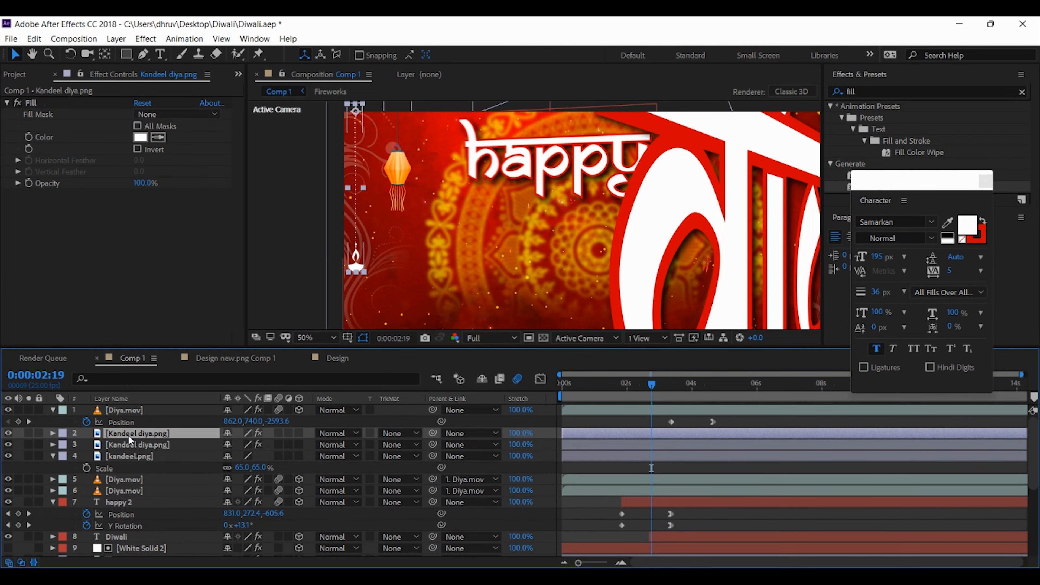
{"action": "key", "text": "shift+Up"}
{"action": "key", "text": "shift+Up"}
{"action": "key", "text": "shift+Up"}
{"action": "key", "text": "shift+Up"}
{"action": "key", "text": "shift+Up"}
{"action": "key", "text": "shift+Up"}
{"action": "key", "text": "shift+Up"}
{"action": "key", "text": "shift+Up"}
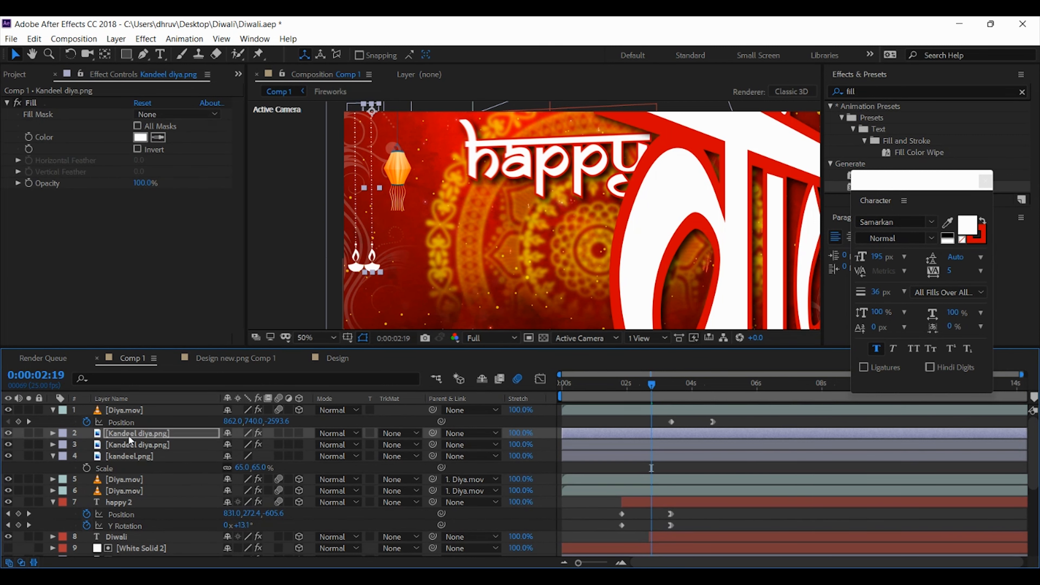
{"action": "key", "text": "shift+Up"}
{"action": "key", "text": "shift+Up"}
{"action": "key", "text": "shift+Up"}
{"action": "key", "text": "shift+Up"}
{"action": "key", "text": "shift+Up"}
{"action": "key", "text": "shift+Up"}
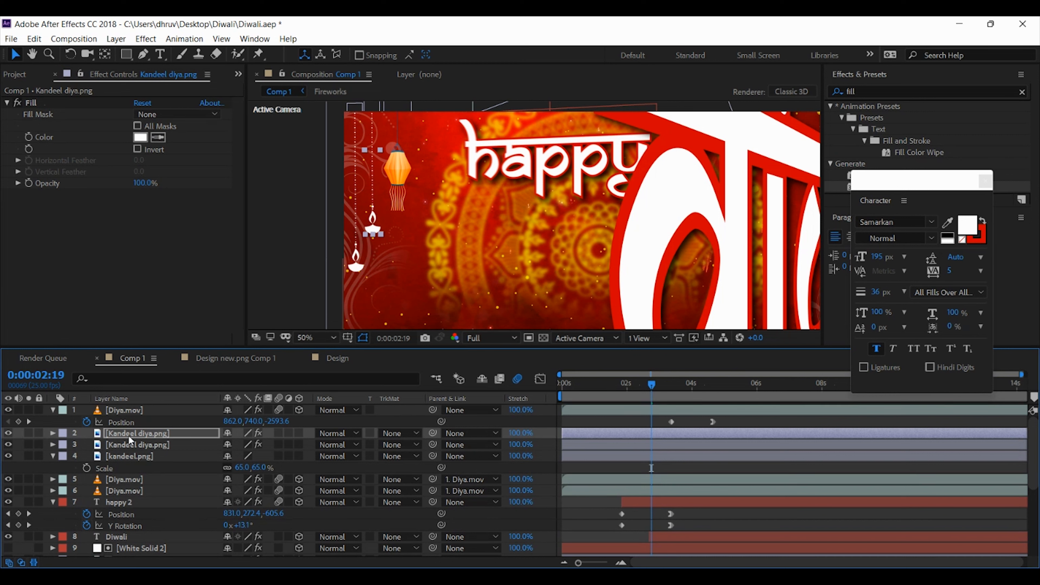
{"action": "left_click_drag", "start_coordinate": [579, 383], "coordinate": [607, 386]}
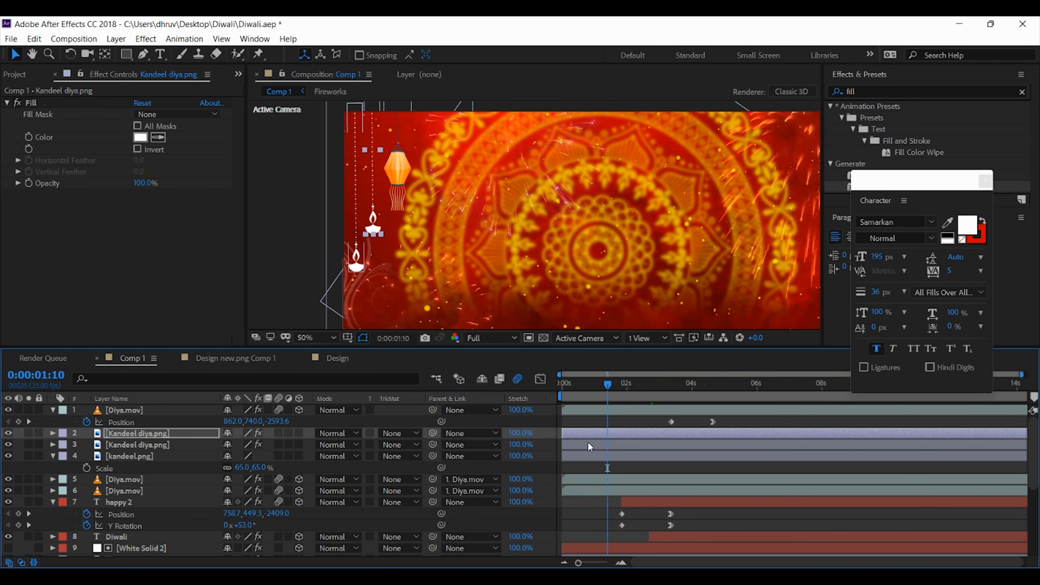
Set the kandeel.png lantern's Rotation to 2° at the start of the timeline
{"action": "left_click", "coordinate": [127, 457]}
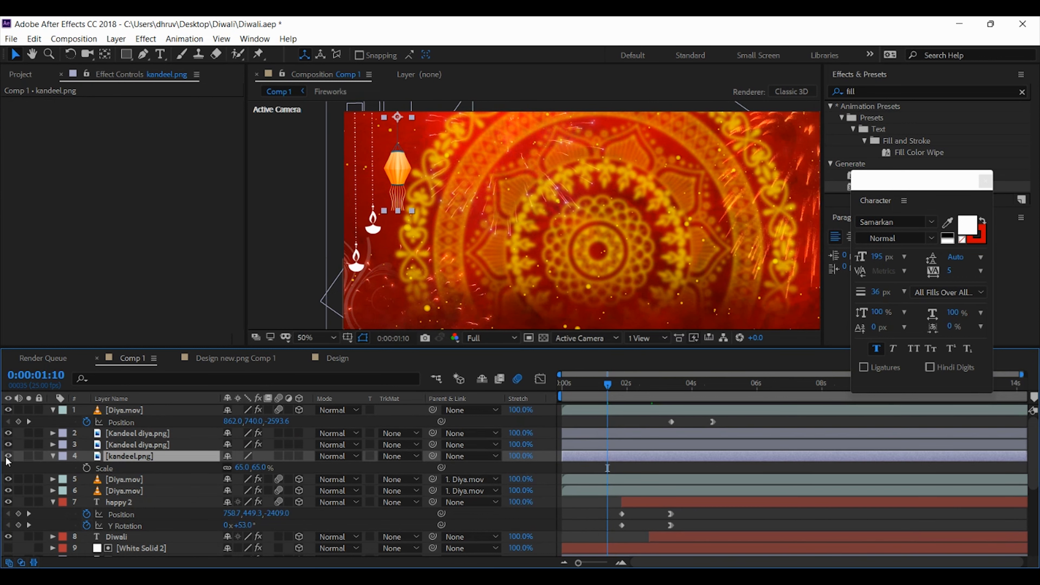
{"action": "left_click", "coordinate": [7, 456]}
{"action": "key", "text": "s"}
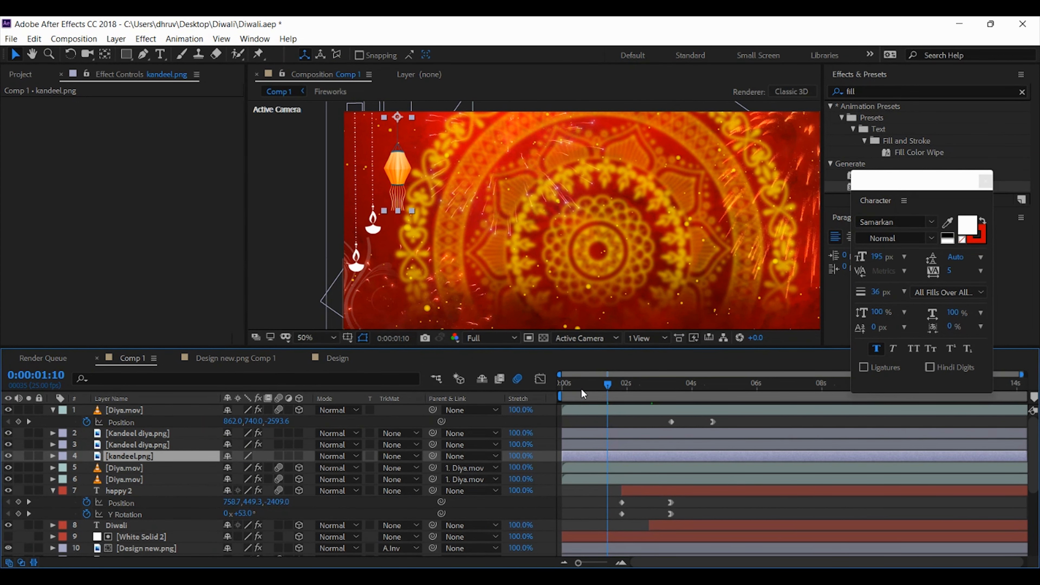
{"action": "key", "text": "Home"}
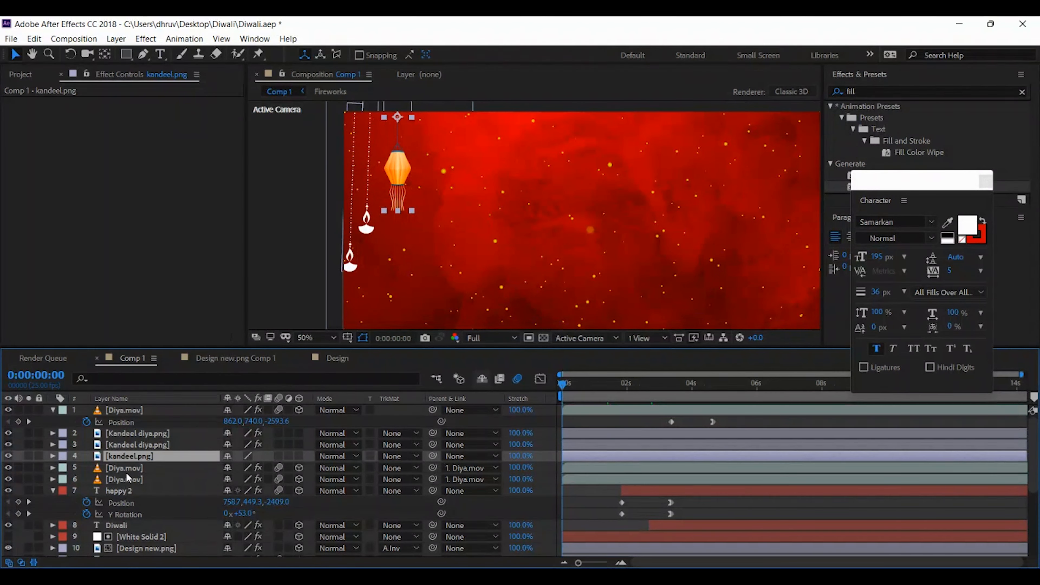
{"action": "key", "text": "r"}
{"action": "left_click_drag", "start_coordinate": [246, 471], "coordinate": [311, 469]}
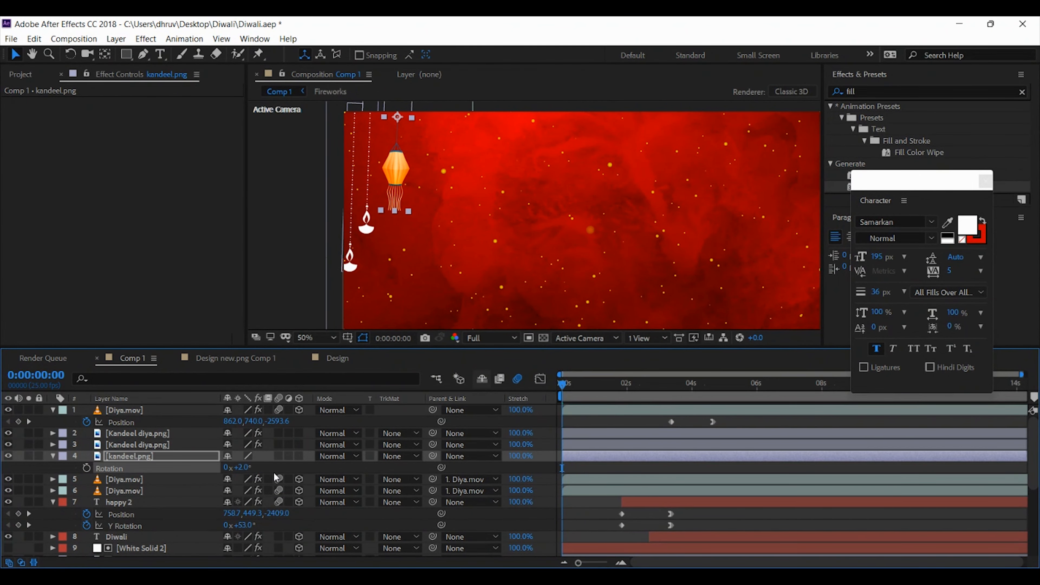
Set the kandeel.png lantern's Rotation to 2.5° and keyframe it at the start of the timeline
{"action": "left_click", "coordinate": [244, 468]}
{"action": "type", "text": "2.5"}
{"action": "key", "text": "Return"}
{"action": "left_click", "coordinate": [86, 467]}
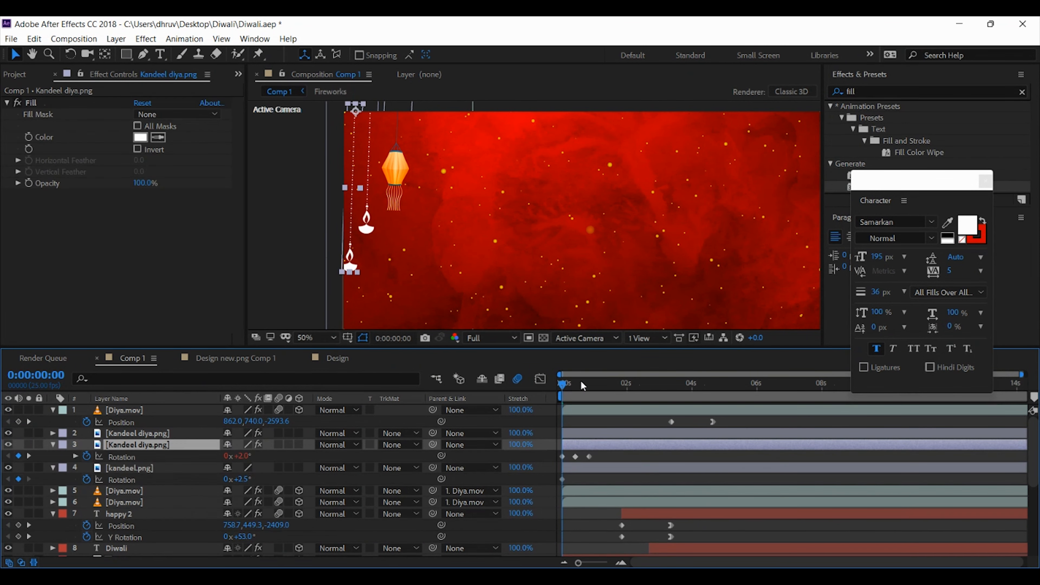
Keyframe the lantern's Rotation at -2.5° at 0:00:00:10 and at 2.5° at 0:00:00:21
{"action": "left_click_drag", "start_coordinate": [582, 383], "coordinate": [575, 383]}
{"action": "left_click", "coordinate": [239, 479]}
{"action": "type", "text": "-"}
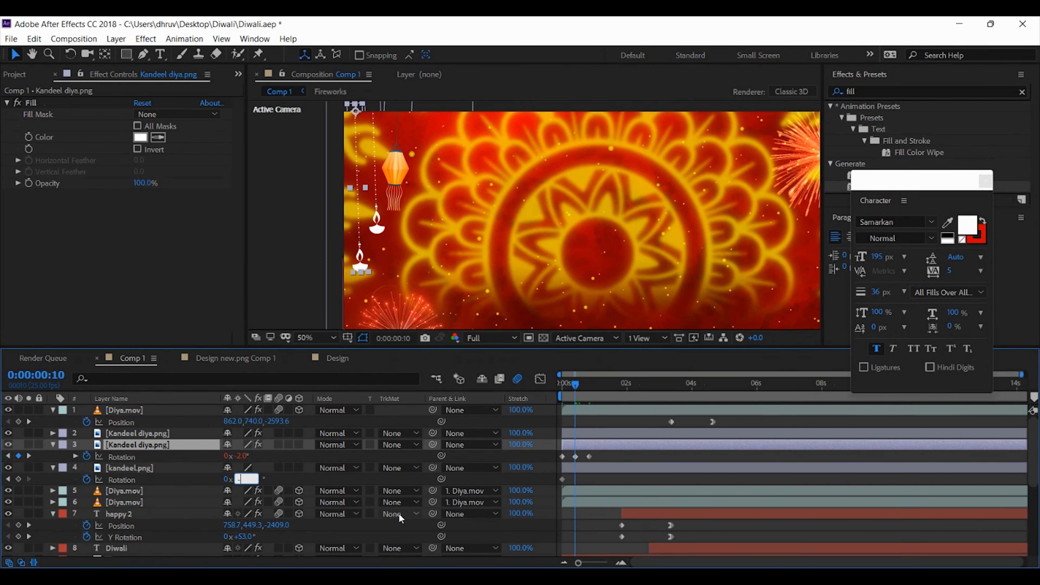
{"action": "type", "text": "2.5"}
{"action": "key", "text": "Return"}
{"action": "key", "text": "space"}
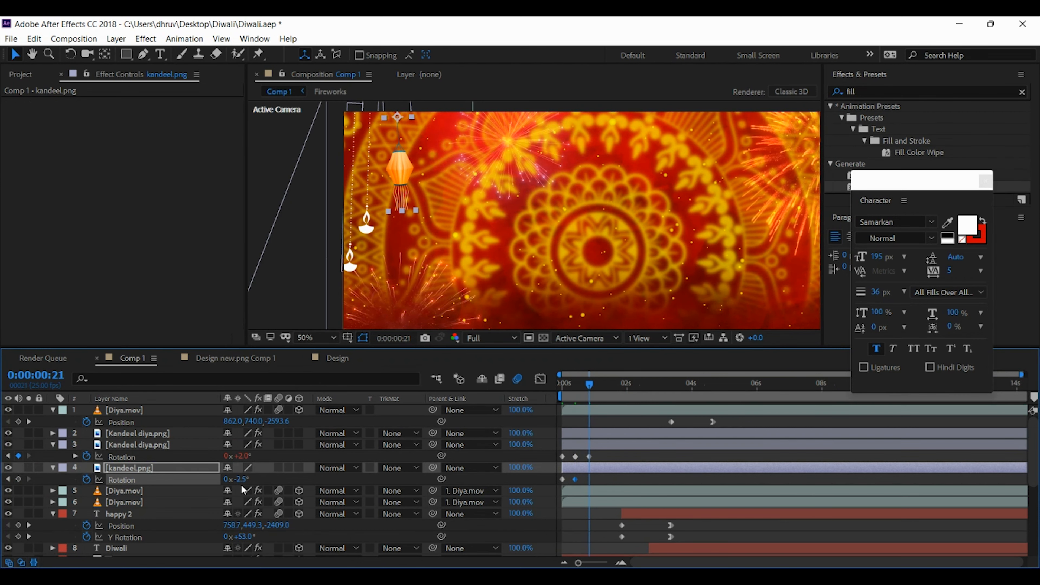
{"action": "left_click", "coordinate": [240, 480]}
{"action": "type", "text": "2.5"}
{"action": "key", "text": "Return"}
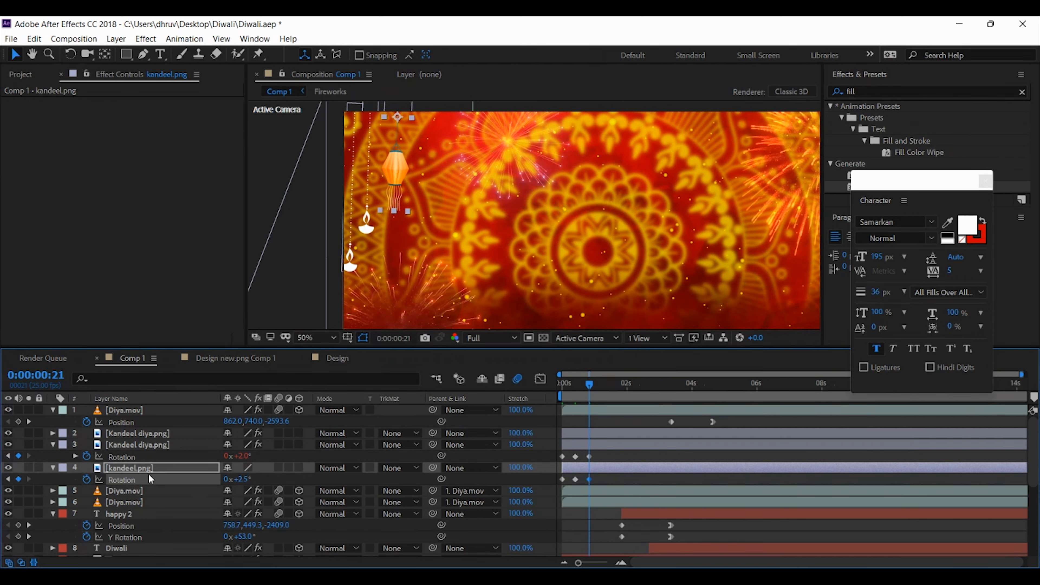
Apply the expression loopOut() to the kandeel.png lantern's Rotation and preview the looping swing
{"action": "left_click", "coordinate": [127, 468]}
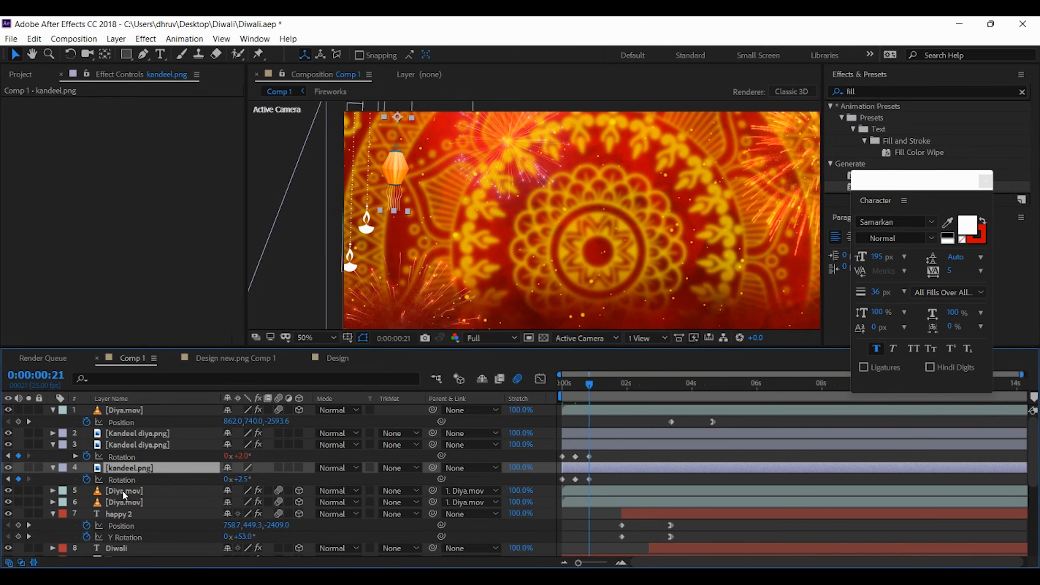
{"action": "left_click", "coordinate": [86, 479], "text": "alt"}
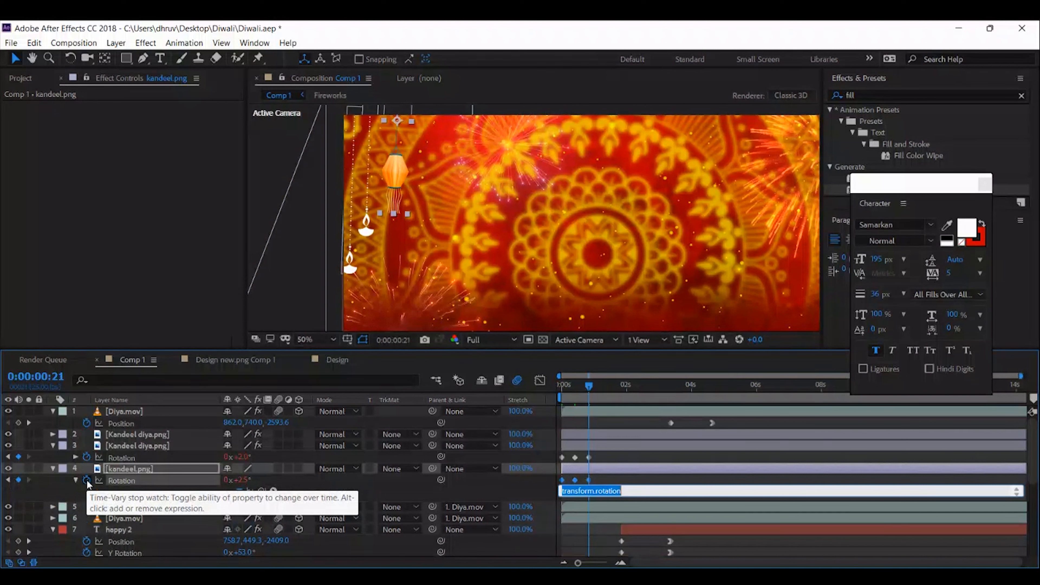
{"action": "type", "text": "loopOut"}
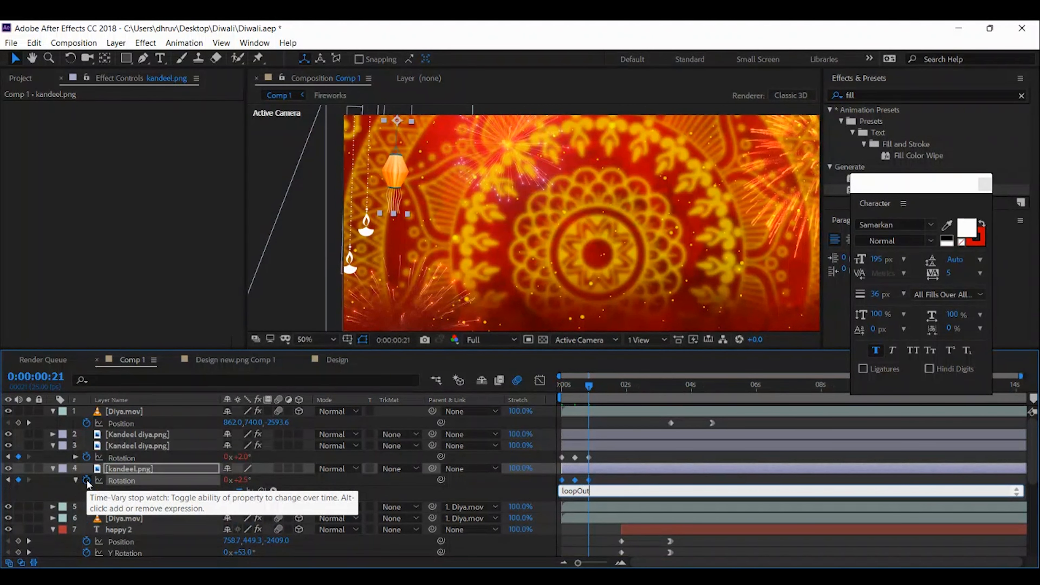
{"action": "type", "text": "()"}
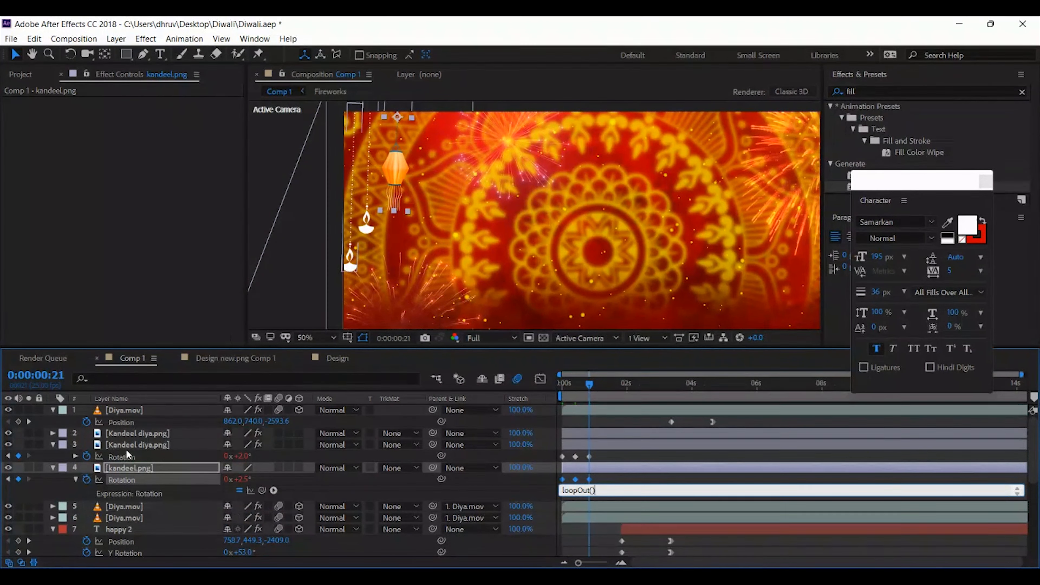
{"action": "left_click", "coordinate": [144, 446]}
{"action": "key", "text": "space"}
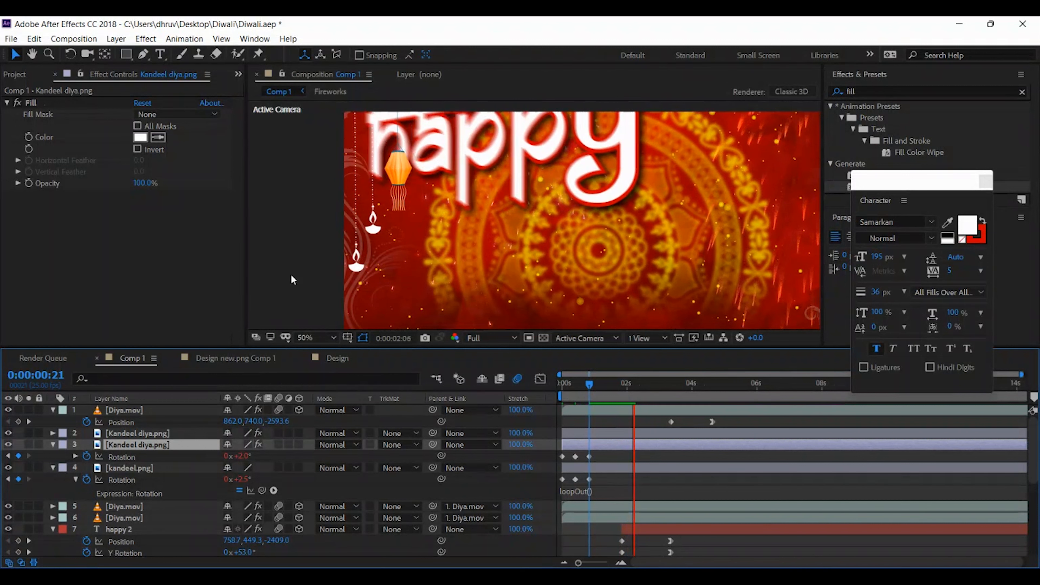
{"action": "key", "text": "space"}
{"action": "key", "text": "comma"}
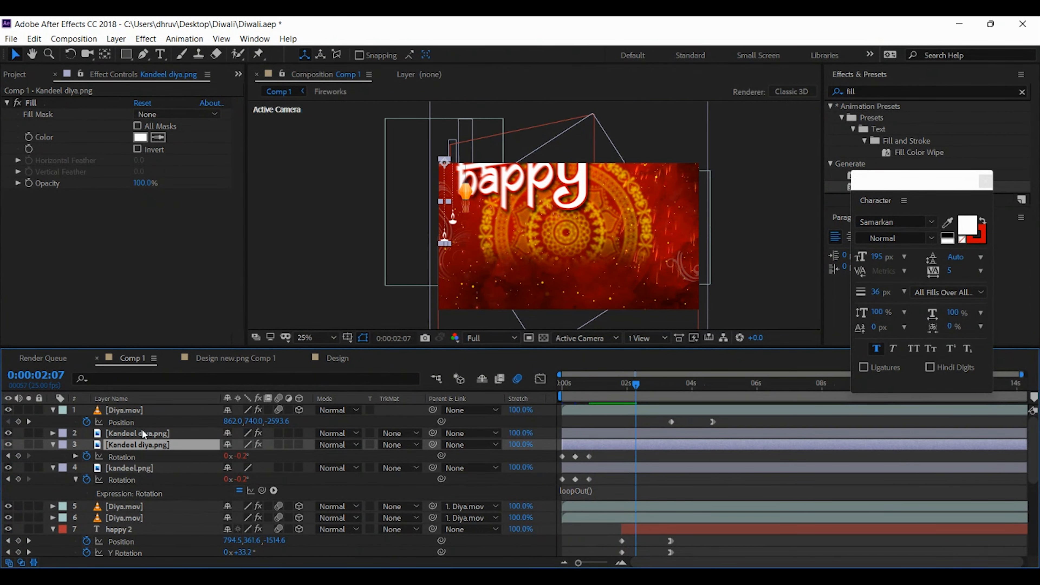
Duplicate the swinging kandeel.png lantern and move the copy horizontally to the right side of the composition
{"action": "left_click", "coordinate": [136, 433]}
{"action": "left_click", "coordinate": [53, 445]}
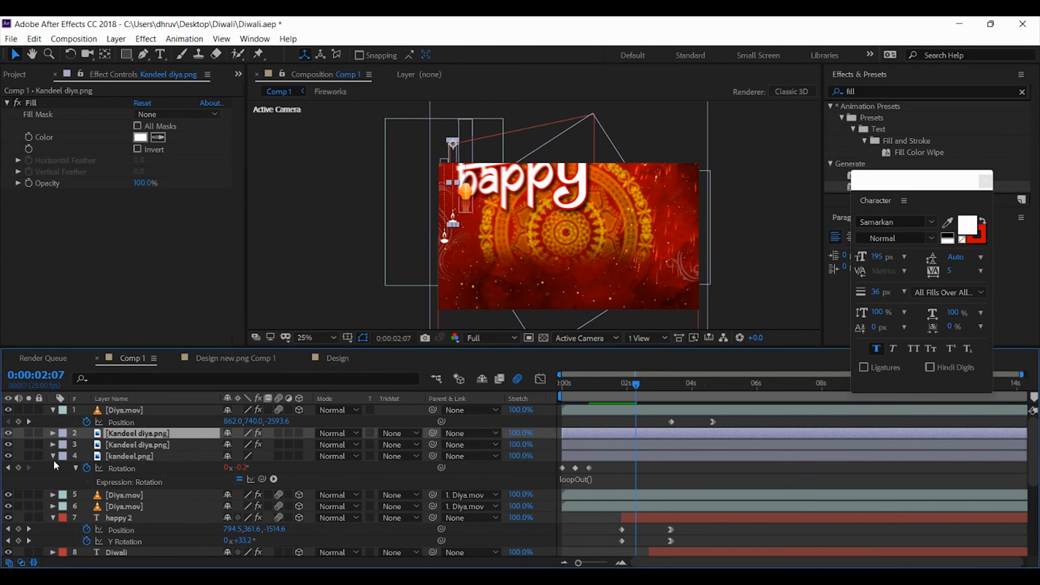
{"action": "left_click", "coordinate": [54, 457]}
{"action": "left_click", "coordinate": [143, 460]}
{"action": "key", "text": "ctrl+d"}
{"action": "key", "text": "shift+Right"}
{"action": "key", "text": "shift+Right"}
{"action": "key", "text": "shift+Right"}
{"action": "key", "text": "shift+Right"}
{"action": "key", "text": "shift+Right"}
{"action": "key", "text": "shift+Right"}
{"action": "key", "text": "shift+Right"}
{"action": "key", "text": "shift+Right"}
{"action": "key", "text": "shift+Right"}
{"action": "key", "text": "shift+Right"}
{"action": "key", "text": "shift+Right"}
{"action": "key", "text": "shift+Right"}
{"action": "key", "text": "shift+Right"}
{"action": "key", "text": "shift+Right"}
{"action": "key", "text": "shift+Right"}
{"action": "key", "text": "shift+Right"}
{"action": "key", "text": "shift+Right"}
{"action": "key", "text": "shift+Right"}
{"action": "key", "text": "shift+Right"}
{"action": "key", "text": "shift+Right"}
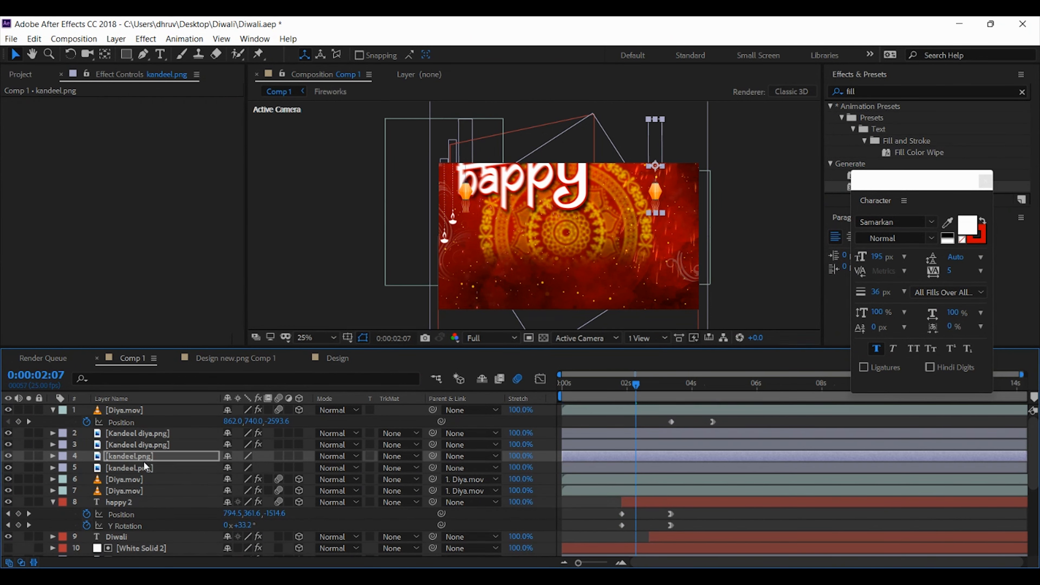
Duplicate the lower-hanging Kandeel diya.png layer and move the copy horizontally to the composition's right edge
{"action": "left_click", "coordinate": [153, 448]}
{"action": "key", "text": "ctrl+d"}
{"action": "key", "text": "shift+Right"}
{"action": "key", "text": "shift+Right"}
{"action": "key", "text": "shift+Right"}
{"action": "key", "text": "shift+Right"}
{"action": "key", "text": "shift+Right"}
{"action": "key", "text": "shift+Right"}
{"action": "key", "text": "shift+Right"}
{"action": "key", "text": "shift+Right"}
{"action": "key", "text": "shift+Right"}
{"action": "key", "text": "shift+Right"}
{"action": "key", "text": "shift+Right"}
{"action": "key", "text": "shift+Right"}
{"action": "key", "text": "shift+Right"}
{"action": "key", "text": "shift+Right"}
{"action": "key", "text": "shift+Right"}
{"action": "key", "text": "shift+Right"}
{"action": "key", "text": "shift+Right"}
{"action": "key", "text": "shift+Right"}
{"action": "key", "text": "shift+Right"}
{"action": "key", "text": "shift+Right"}
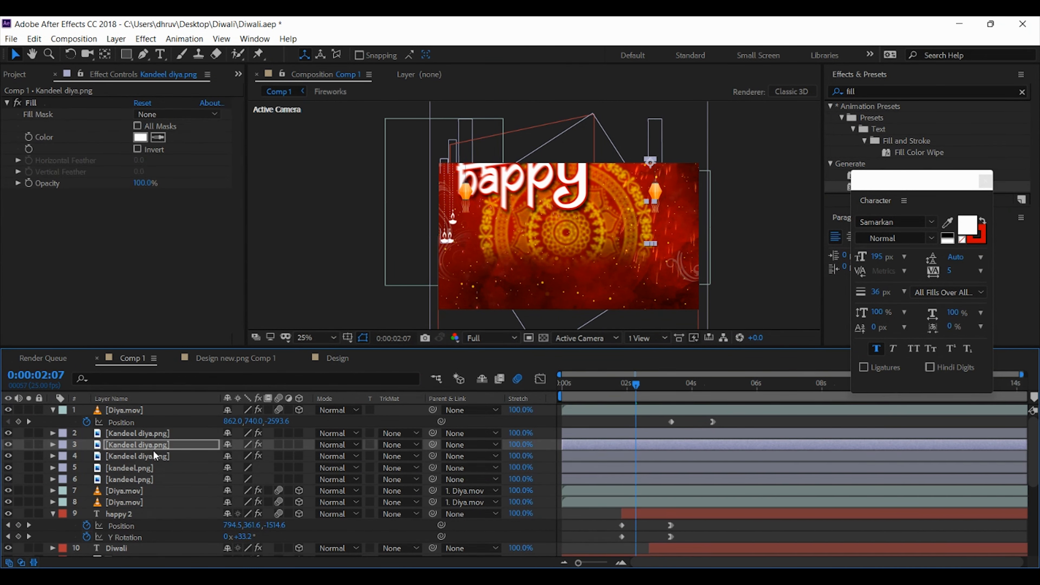
{"action": "key", "text": "shift+Right"}
{"action": "key", "text": "shift+Right"}
{"action": "key", "text": "shift+Right"}
{"action": "key", "text": "shift+Right"}
{"action": "key", "text": "shift+Right"}
{"action": "key", "text": "shift+Right"}
{"action": "key", "text": "shift+Right"}
{"action": "key", "text": "shift+Right"}
{"action": "key", "text": "shift+Right"}
{"action": "key", "text": "shift+Right"}
{"action": "key", "text": "shift+Right"}
{"action": "key", "text": "shift+Right"}
{"action": "key", "text": "shift+Right"}
{"action": "key", "text": "shift+Right"}
{"action": "key", "text": "shift+Right"}
{"action": "key", "text": "shift+Right"}
{"action": "key", "text": "shift+Right"}
{"action": "key", "text": "shift+Right"}
{"action": "key", "text": "shift+Right"}
{"action": "key", "text": "shift+Right"}
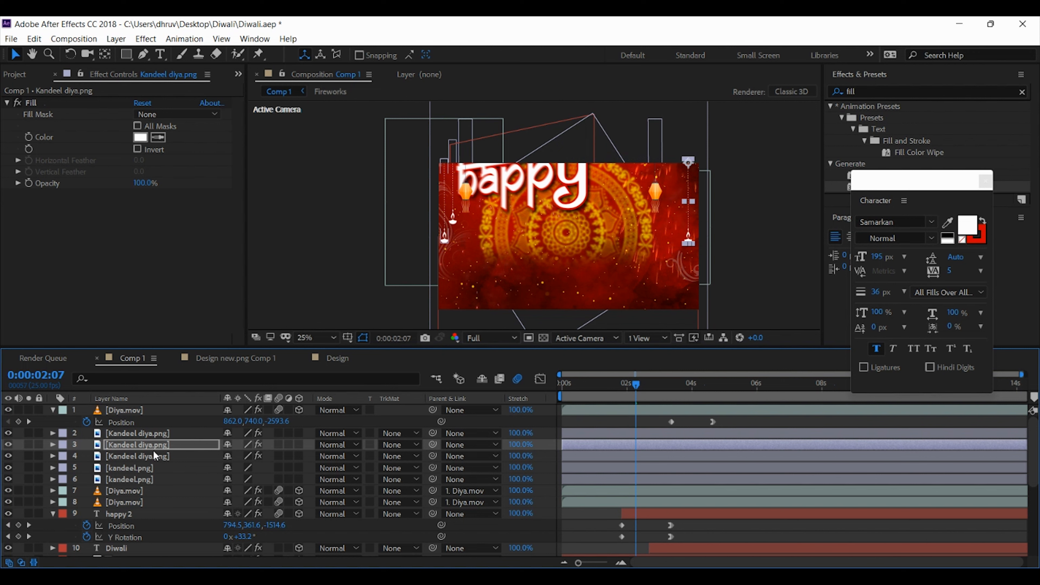
Duplicate the higher-hanging Kandeel diya.png layer and place the copy between the right lantern and the right-edge diya
{"action": "left_click", "coordinate": [150, 432]}
{"action": "key", "text": "ctrl+d"}
{"action": "key", "text": "shift+Right"}
{"action": "key", "text": "shift+Right"}
{"action": "key", "text": "shift+Right"}
{"action": "key", "text": "shift+Right"}
{"action": "key", "text": "shift+Right"}
{"action": "key", "text": "shift+Right"}
{"action": "key", "text": "shift+Right"}
{"action": "key", "text": "shift+Right"}
{"action": "key", "text": "shift+Right"}
{"action": "key", "text": "shift+Right"}
{"action": "key", "text": "shift+Right"}
{"action": "key", "text": "shift+Right"}
{"action": "key", "text": "shift+Right"}
{"action": "key", "text": "shift+Right"}
{"action": "key", "text": "shift+Right"}
{"action": "key", "text": "shift+Right"}
{"action": "key", "text": "shift+Right"}
{"action": "key", "text": "shift+Right"}
{"action": "key", "text": "shift+Right"}
{"action": "key", "text": "shift+Right"}
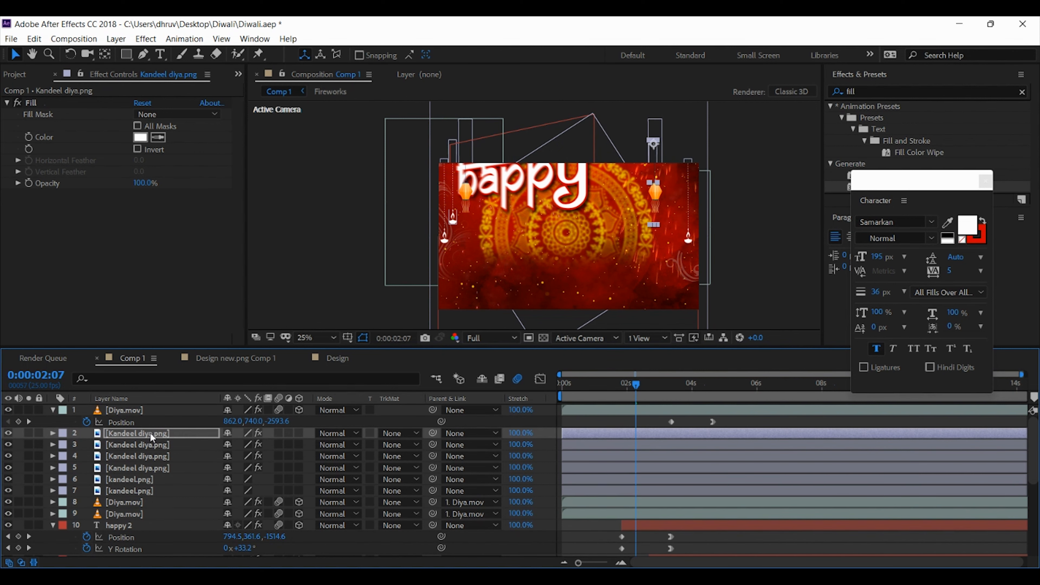
{"action": "key", "text": "shift+Right"}
{"action": "key", "text": "shift+Right"}
{"action": "key", "text": "shift+Right"}
{"action": "key", "text": "shift+Right"}
{"action": "key", "text": "shift+Right"}
{"action": "key", "text": "shift+Right"}
{"action": "key", "text": "shift+Right"}
{"action": "key", "text": "shift+Right"}
{"action": "key", "text": "shift+Right"}
{"action": "key", "text": "shift+Right"}
{"action": "key", "text": "shift+Right"}
{"action": "key", "text": "shift+Right"}
{"action": "key", "text": "shift+Right"}
{"action": "key", "text": "shift+Right"}
{"action": "key", "text": "shift+Right"}
{"action": "key", "text": "shift+Right"}
{"action": "key", "text": "shift+Right"}
Preview the mirrored hanging ornaments from the timeline's start and check the animation past the six-second mark
{"action": "key", "text": "Home"}
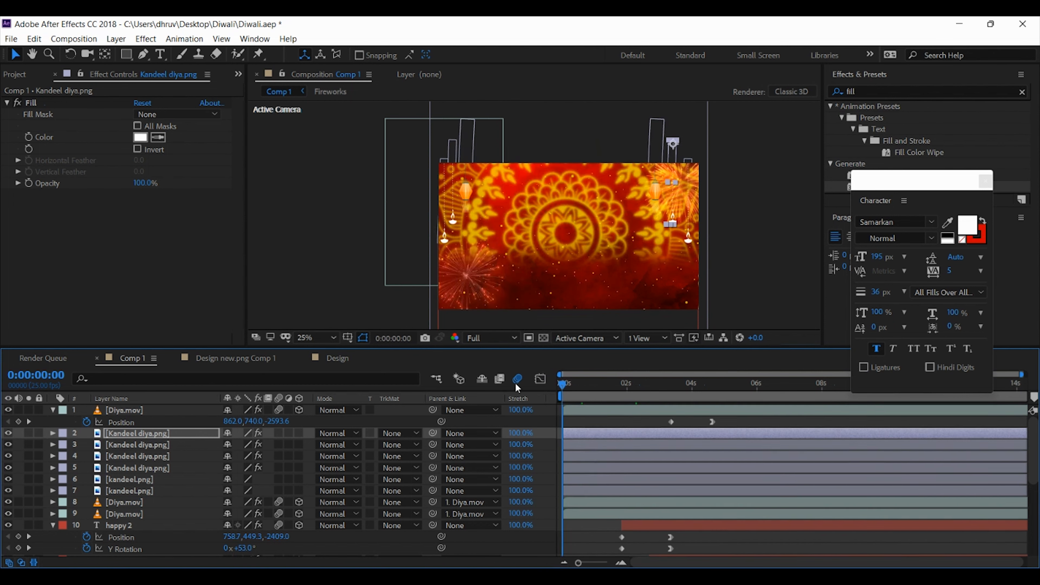
{"action": "key", "text": "space"}
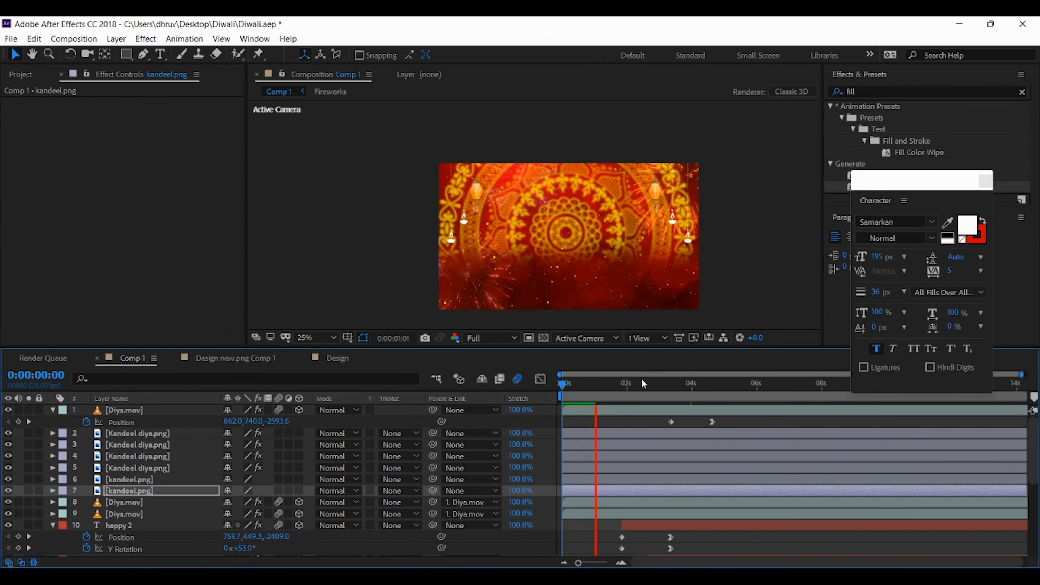
{"action": "left_click_drag", "start_coordinate": [644, 383], "coordinate": [776, 387]}
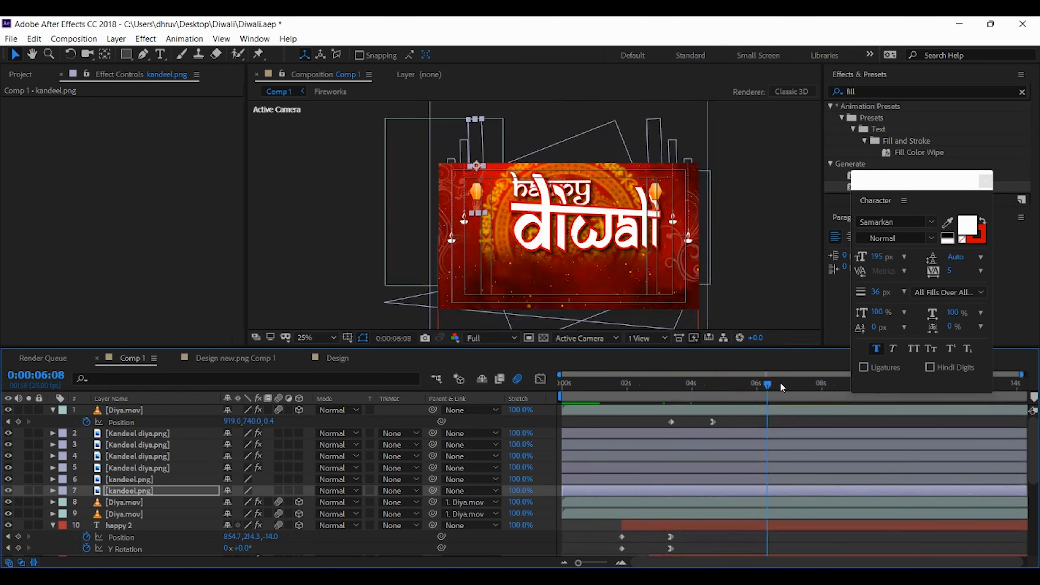
{"action": "left_click_drag", "start_coordinate": [782, 388], "coordinate": [808, 384]}
Duplicate the Fireworks layer in Comp 1 to intensify the fireworks
{"action": "left_click", "coordinate": [581, 384]}
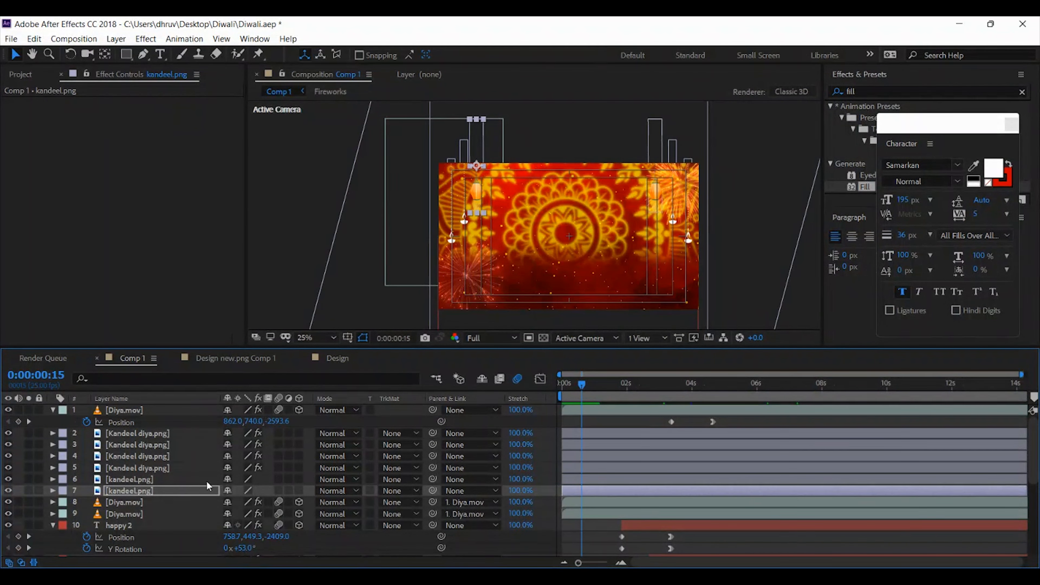
{"action": "scroll", "coordinate": [136, 526], "scroll_direction": "down", "scroll_amount": 5}
{"action": "scroll", "coordinate": [136, 527], "scroll_direction": "down", "scroll_amount": 1}
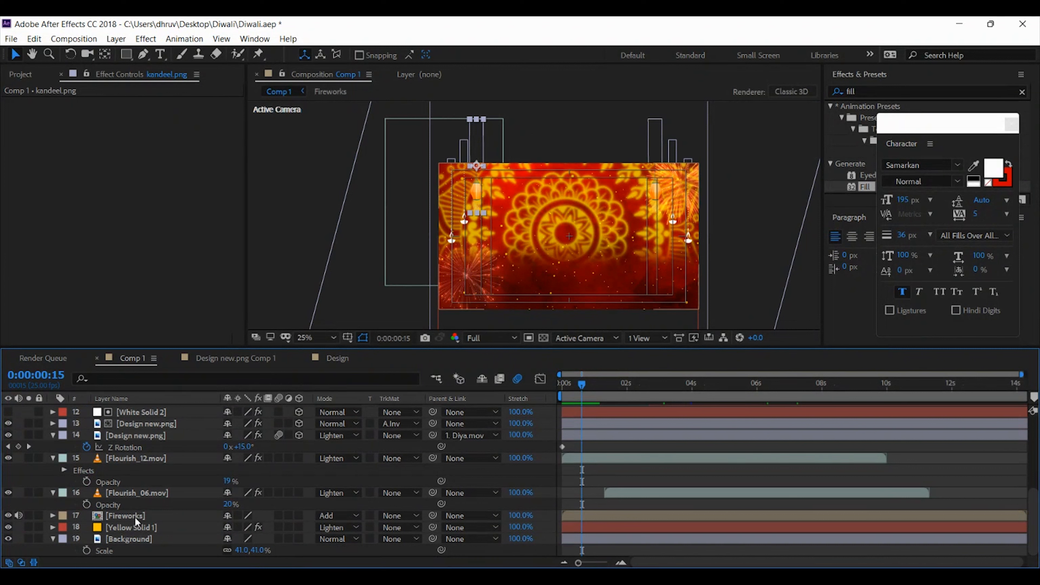
{"action": "left_click", "coordinate": [135, 517]}
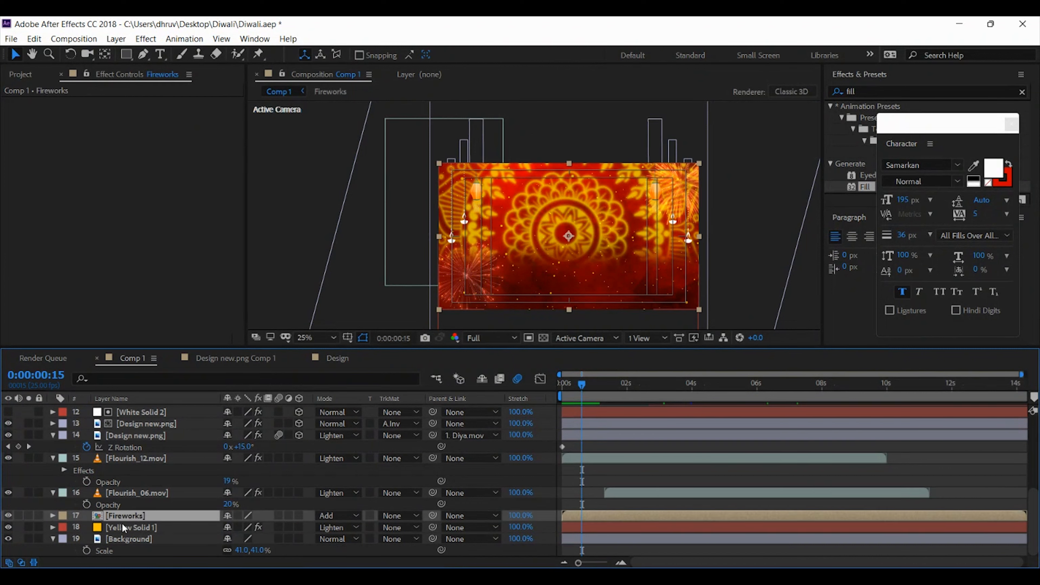
{"action": "key", "text": "ctrl+d"}
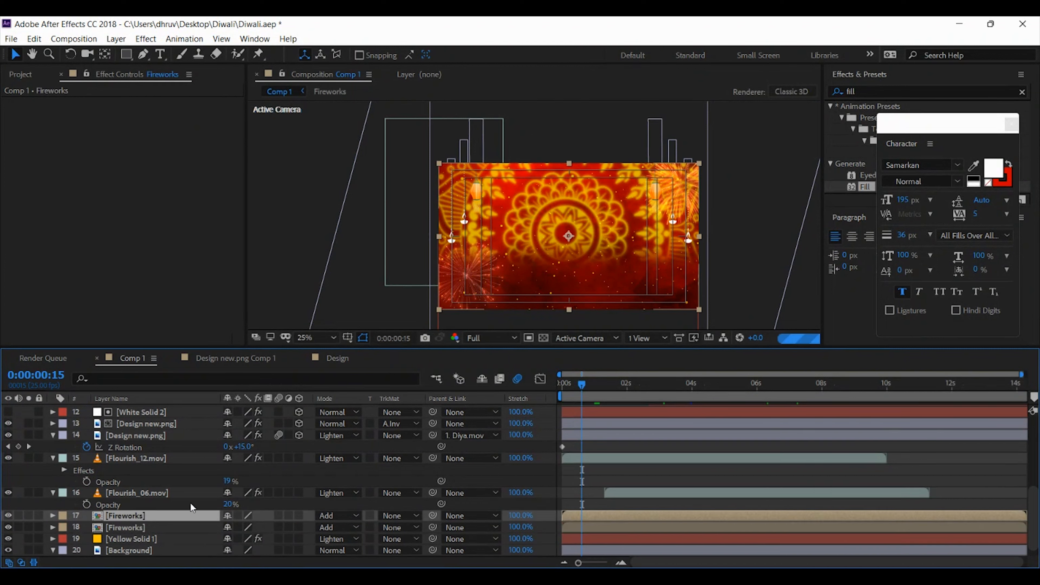
Review the animation along the timeline to about nine seconds and save the project
{"action": "mouse_move", "coordinate": [579, 384]}
{"action": "left_mouse_down"}
{"action": "mouse_move", "coordinate": [528, 377]}
{"action": "mouse_move", "coordinate": [587, 387]}
{"action": "left_mouse_up"}
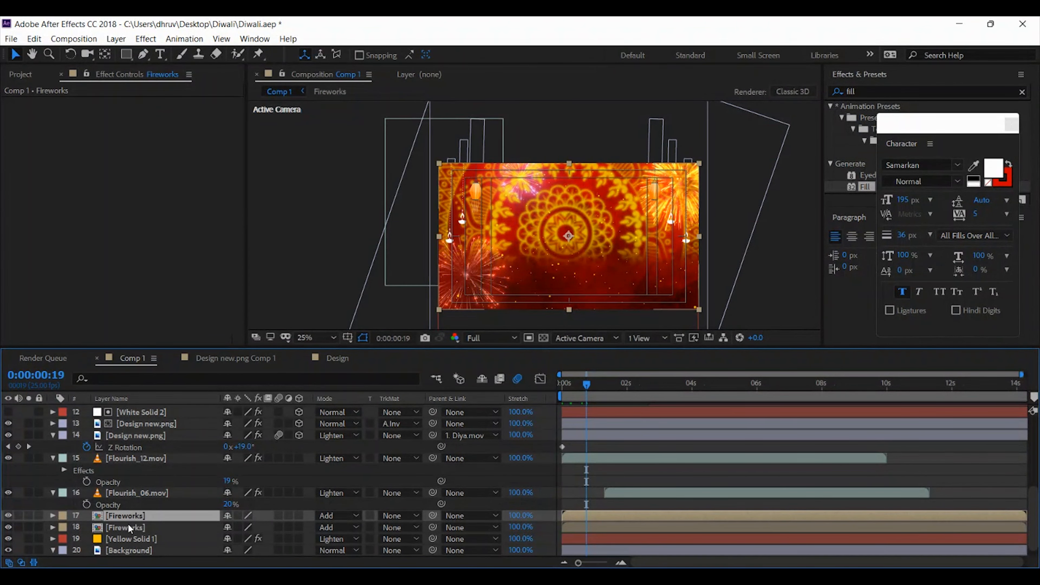
{"action": "left_click_drag", "start_coordinate": [591, 385], "coordinate": [660, 384]}
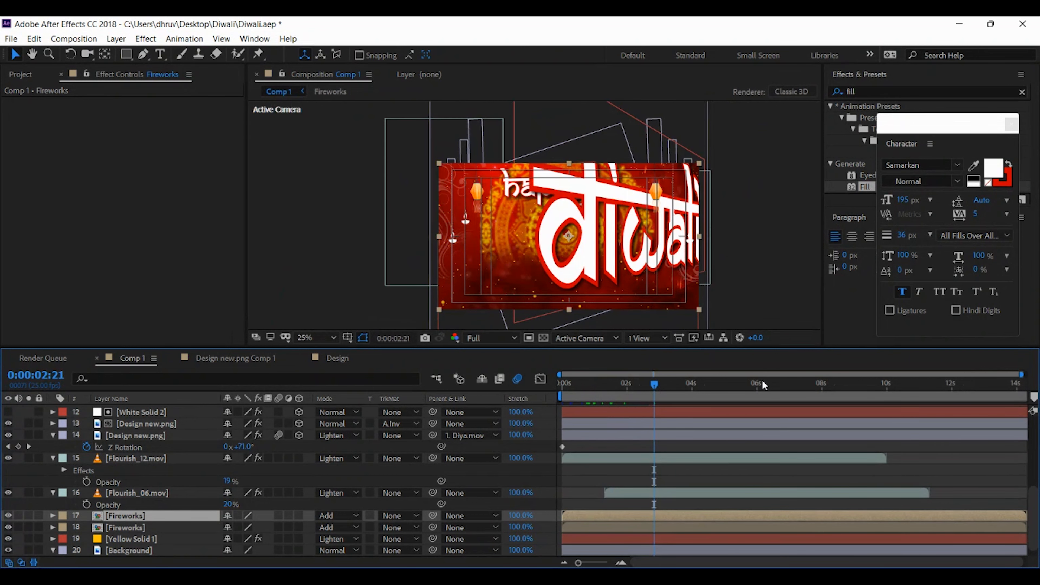
{"action": "left_click", "coordinate": [856, 384]}
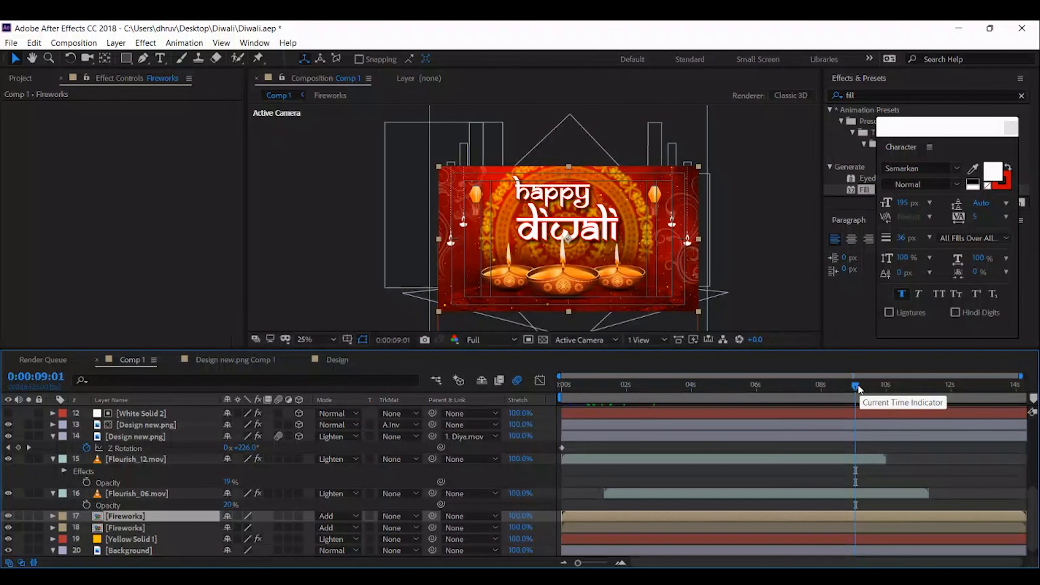
{"action": "key", "text": "ctrl+s"}
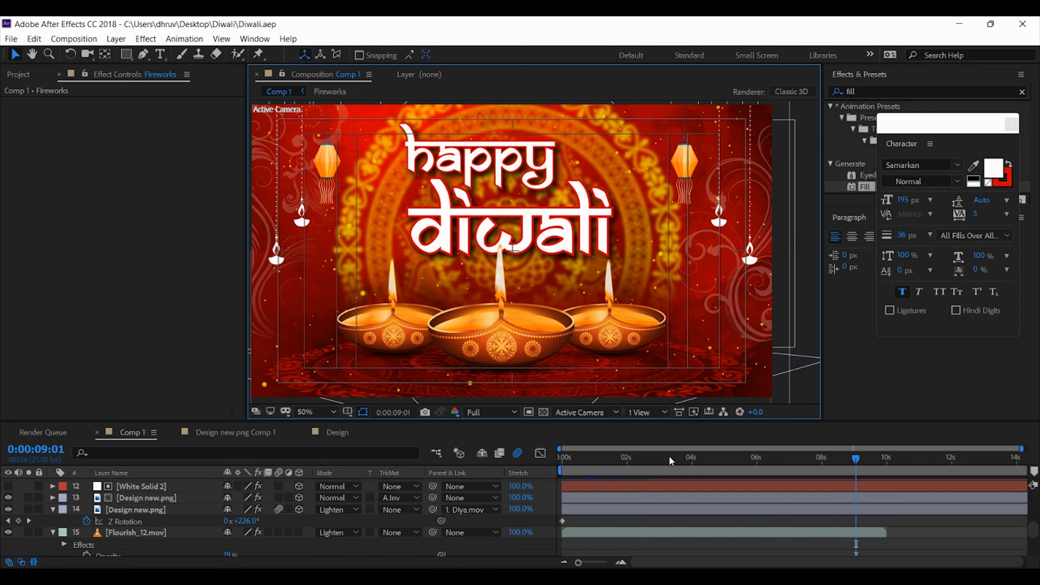
{"action": "left_click_drag", "start_coordinate": [669, 457], "coordinate": [847, 458]}
{"action": "left_click", "coordinate": [807, 256]}
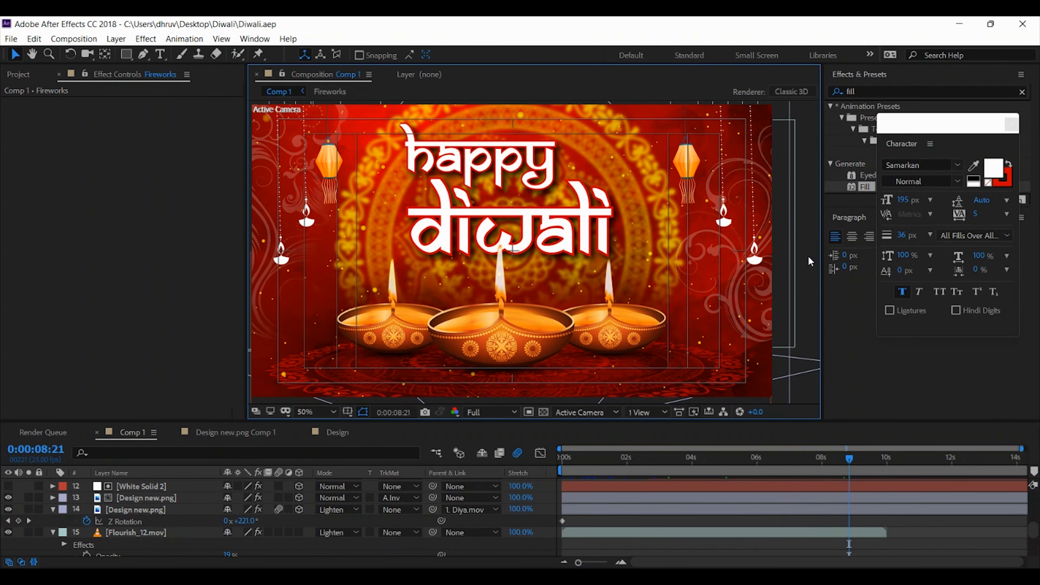